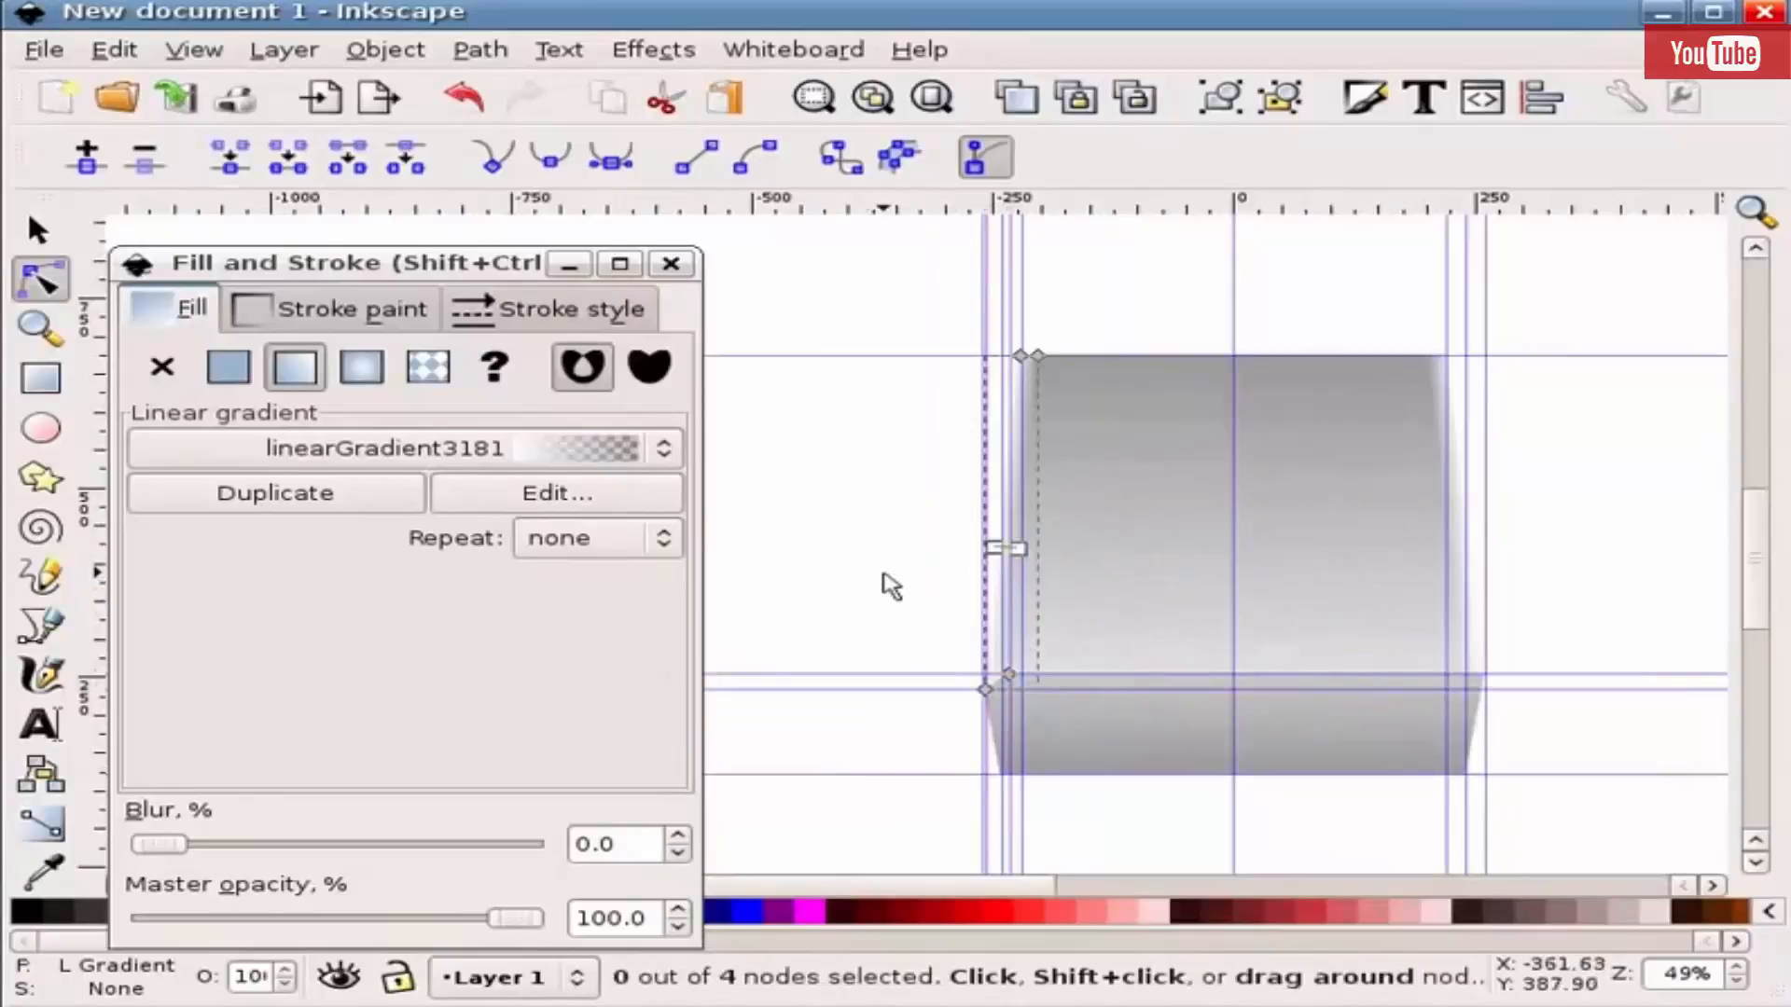
- Deselect everything and examine the box's left and right front corners without the guides, then restore the guides
{"action": "key", "text": "s"}
{"action": "left_click", "coordinate": [898, 584]}
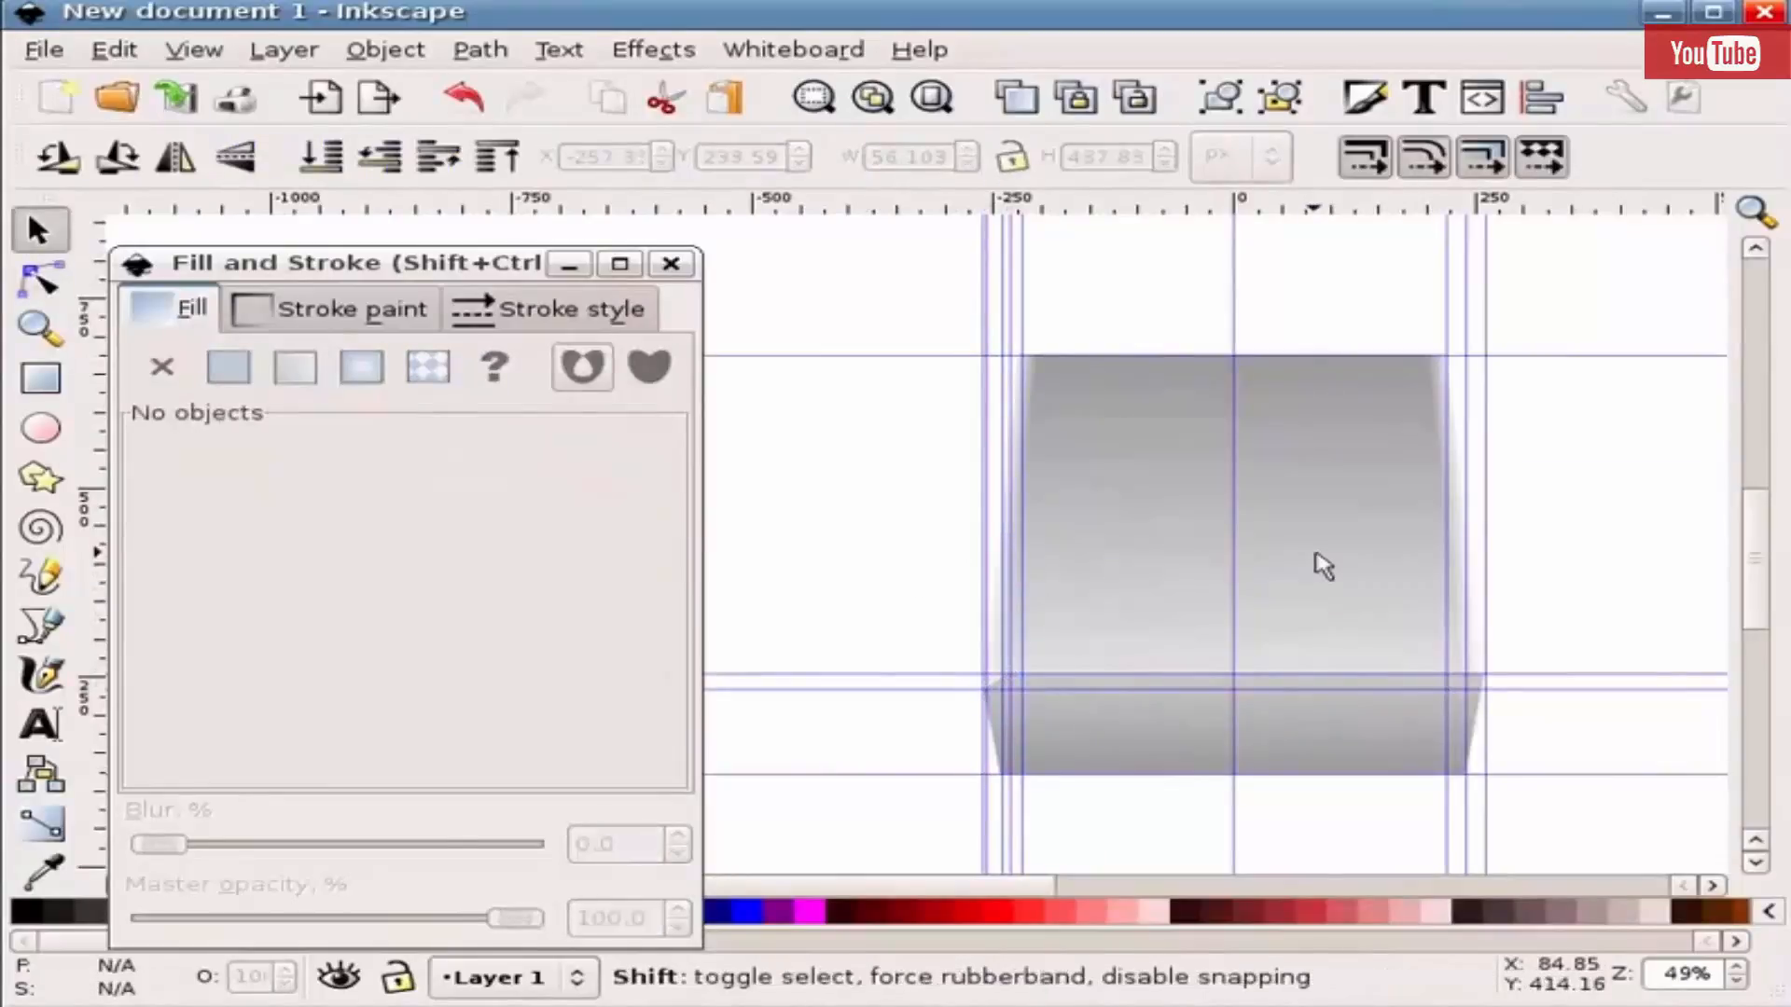
{"action": "key", "text": "bar"}
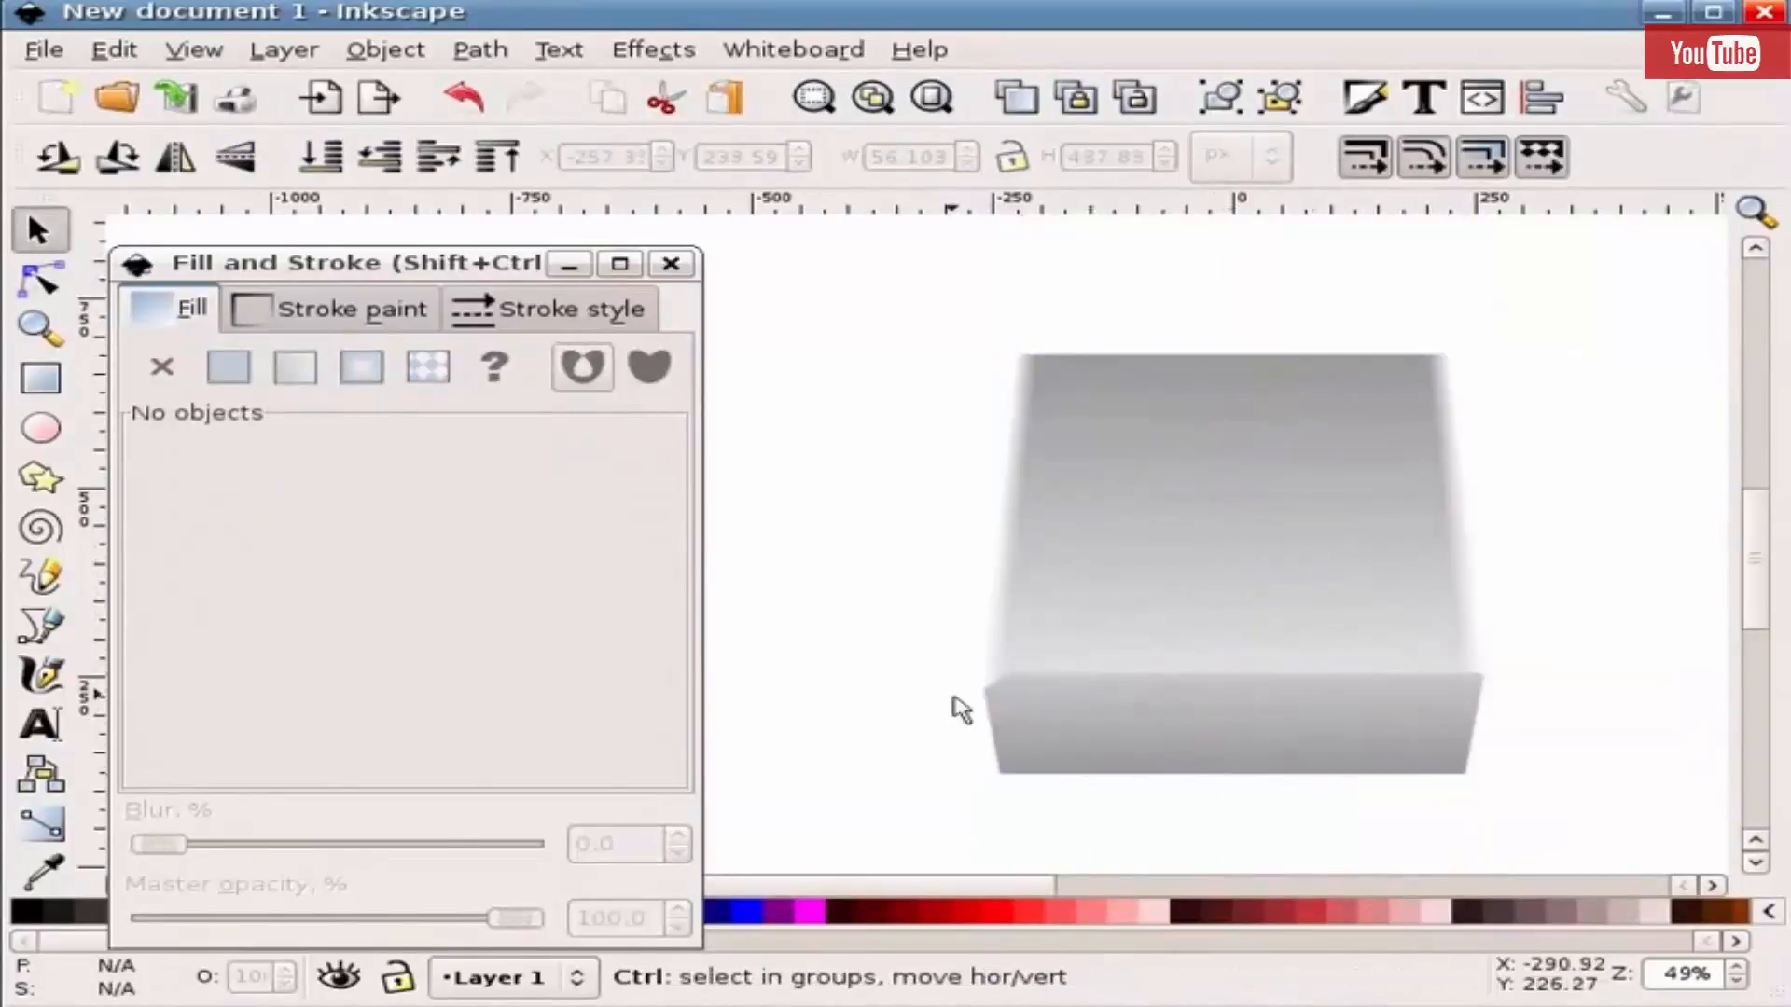
{"action": "scroll", "coordinate": [960, 712], "scroll_direction": "up", "scroll_amount": 5}
{"action": "scroll", "coordinate": [925, 716], "scroll_direction": "down", "scroll_amount": 2}
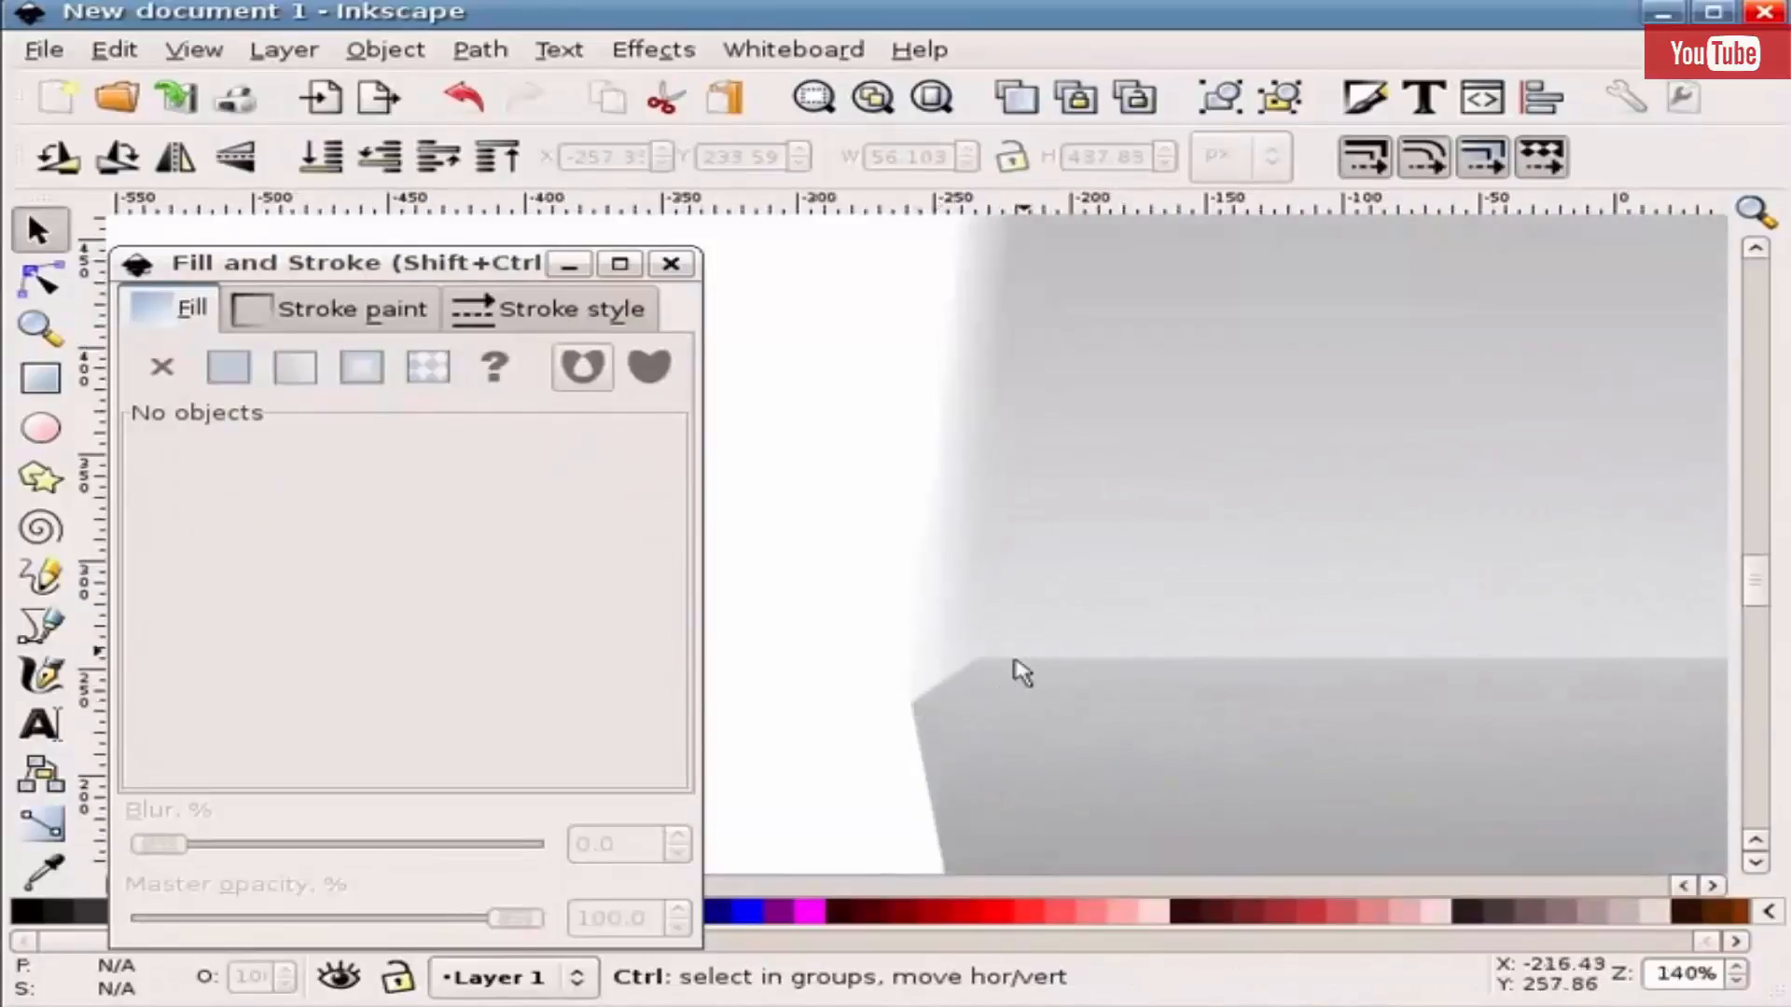
{"action": "scroll", "coordinate": [827, 719], "scroll_direction": "down", "scroll_amount": 4}
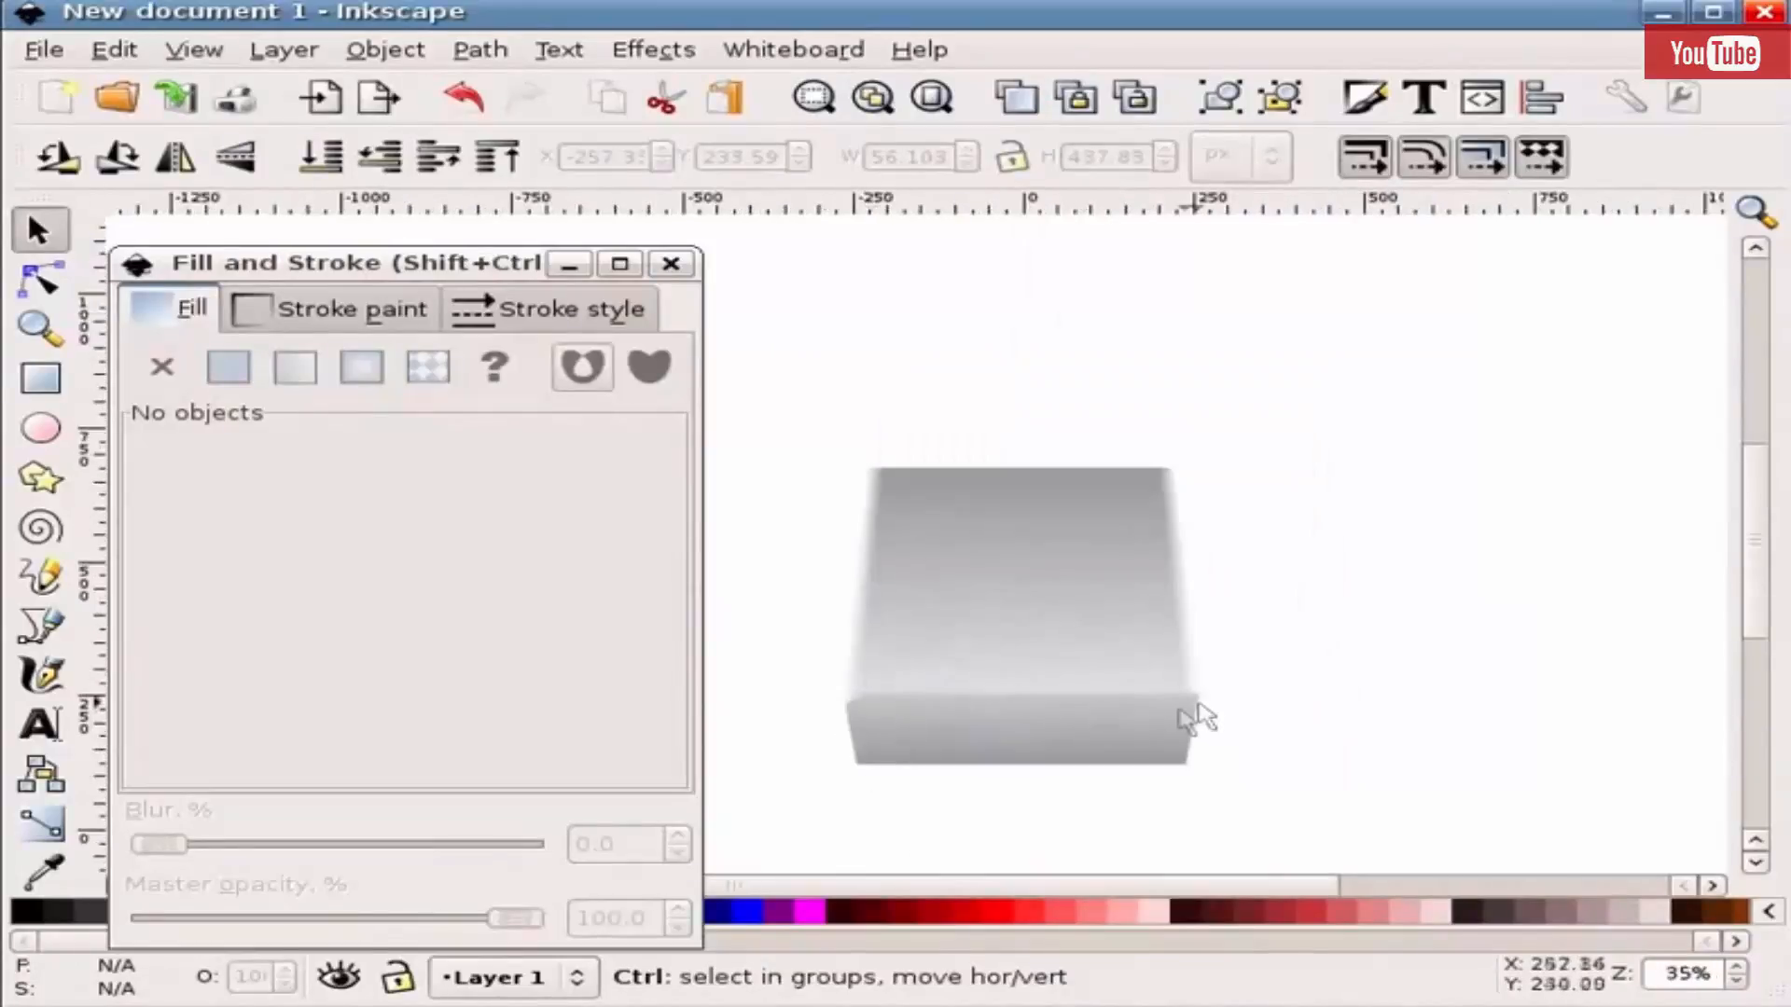
{"action": "scroll", "coordinate": [895, 691], "scroll_direction": "up", "scroll_amount": 1}
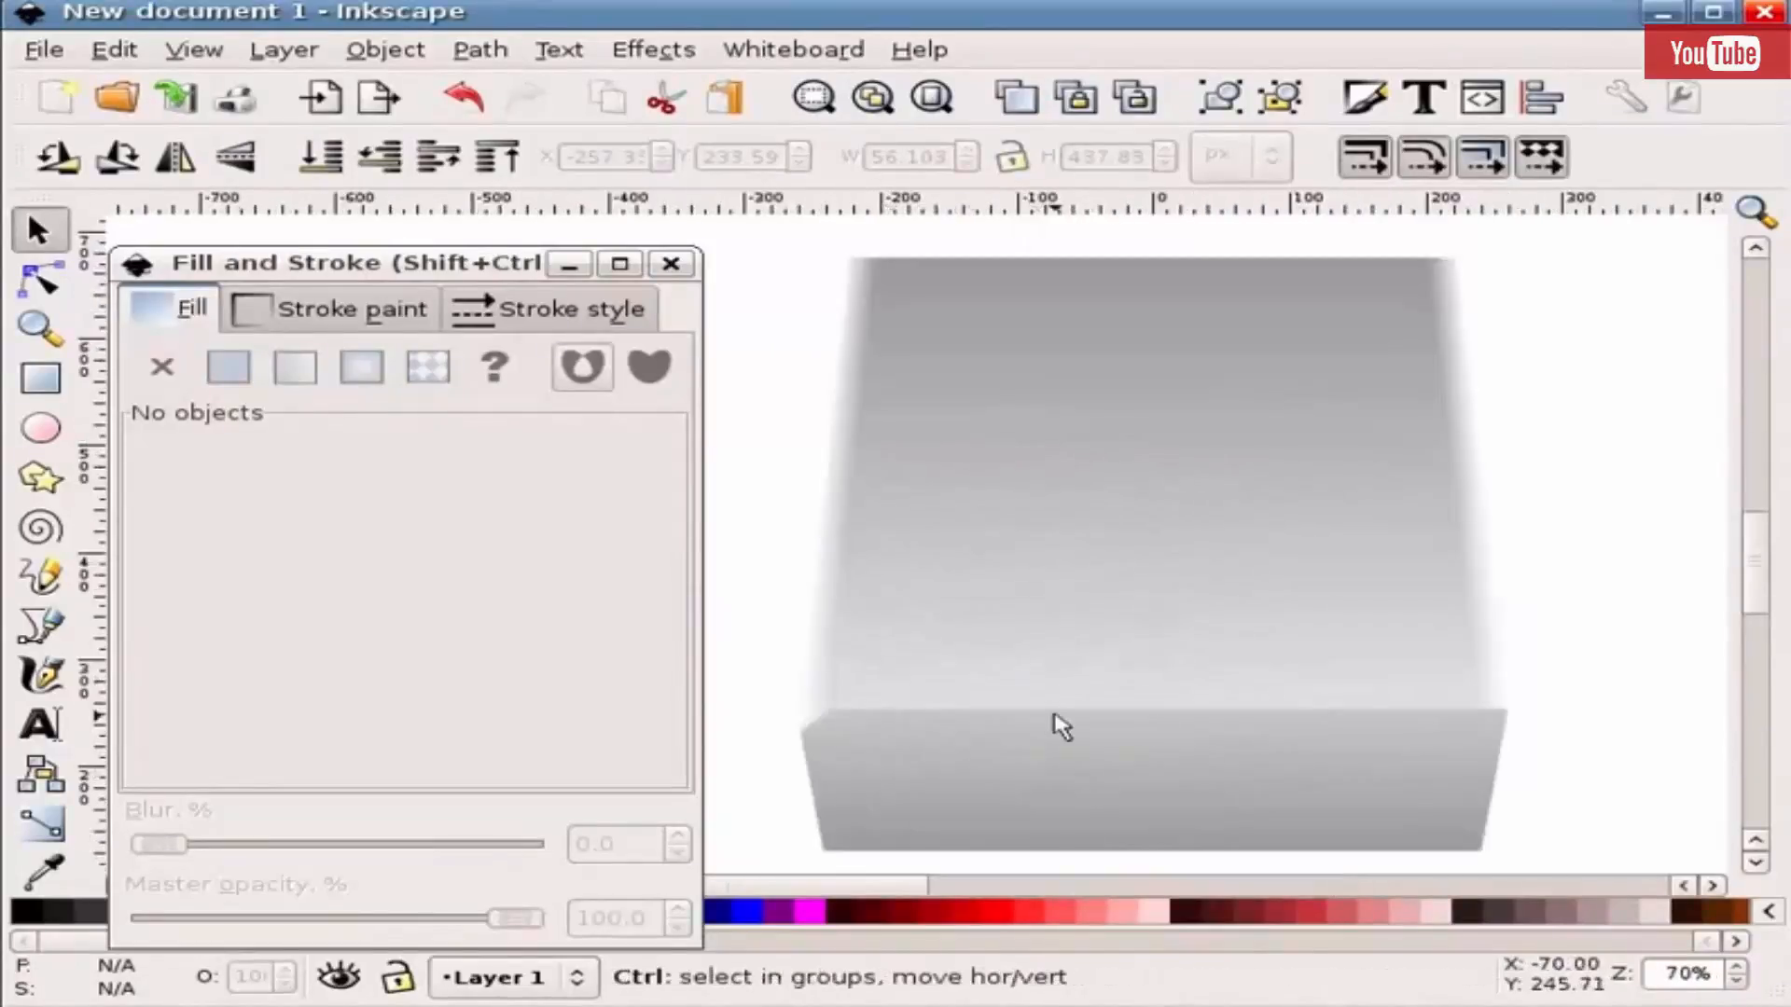
{"action": "key", "text": "shift+backslash"}
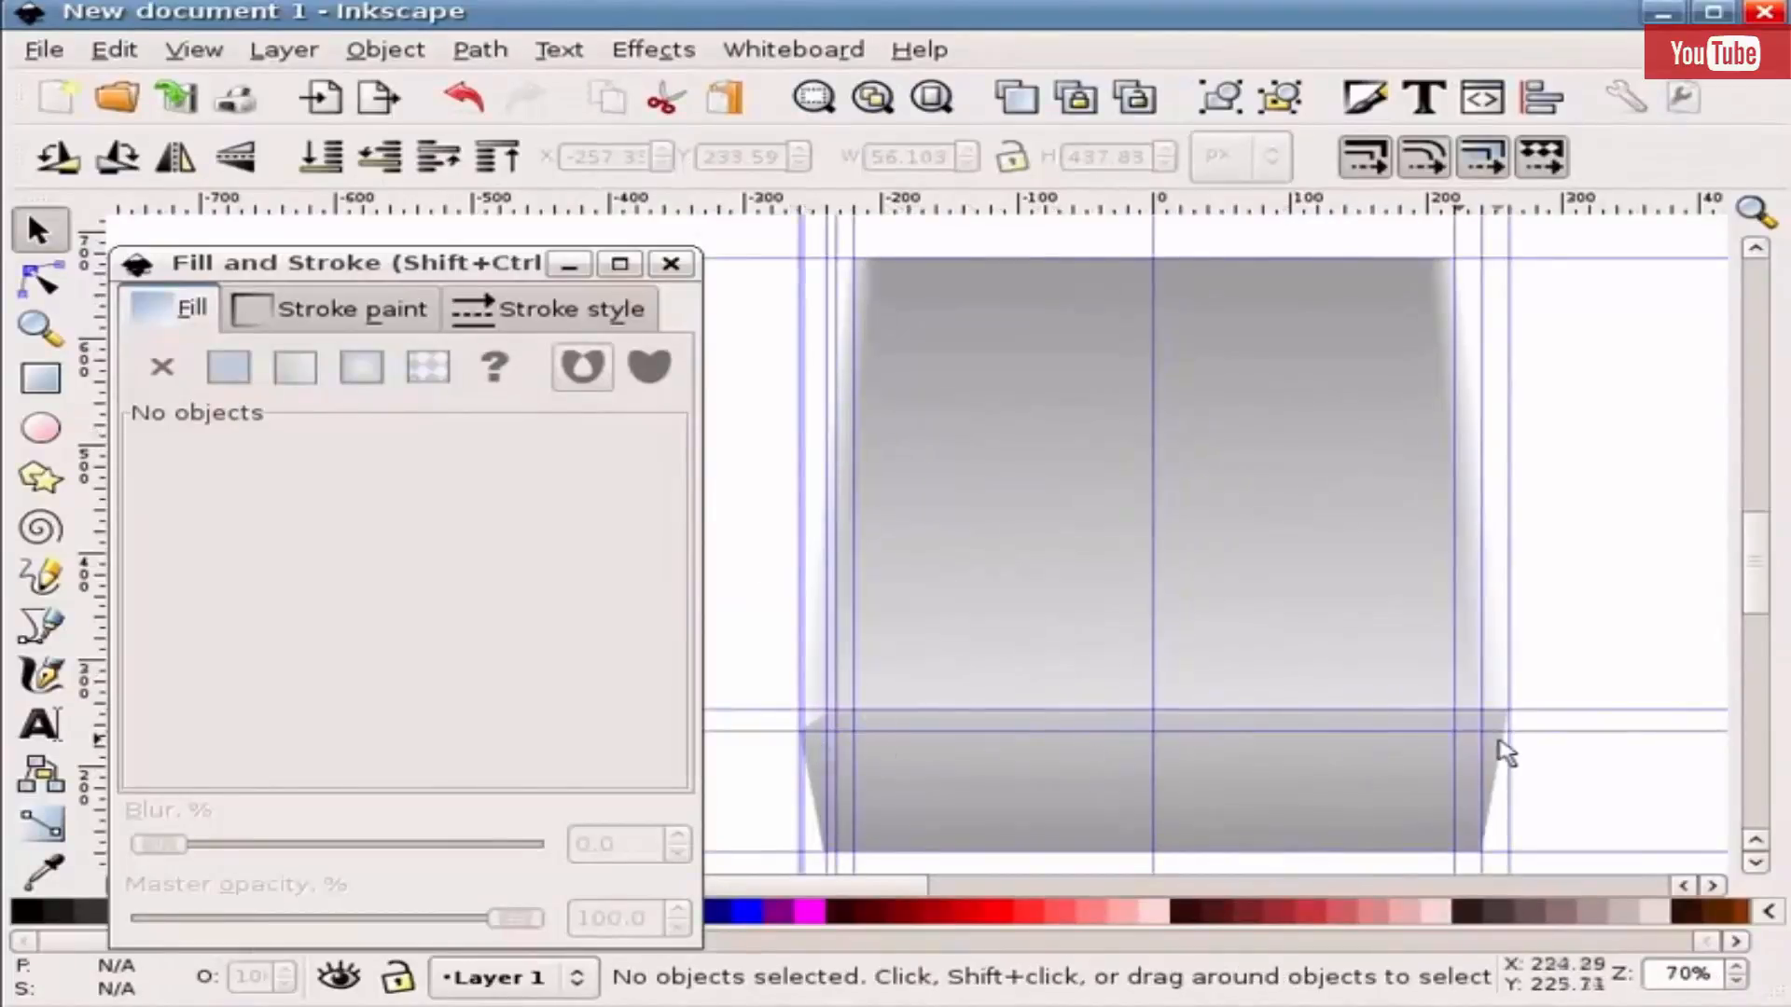
- Add vertical guides through the right highlight's lower inner node and where the front face's right edge meets the lower horizontal guide
{"action": "scroll", "coordinate": [1499, 747], "scroll_direction": "up", "scroll_amount": 4}
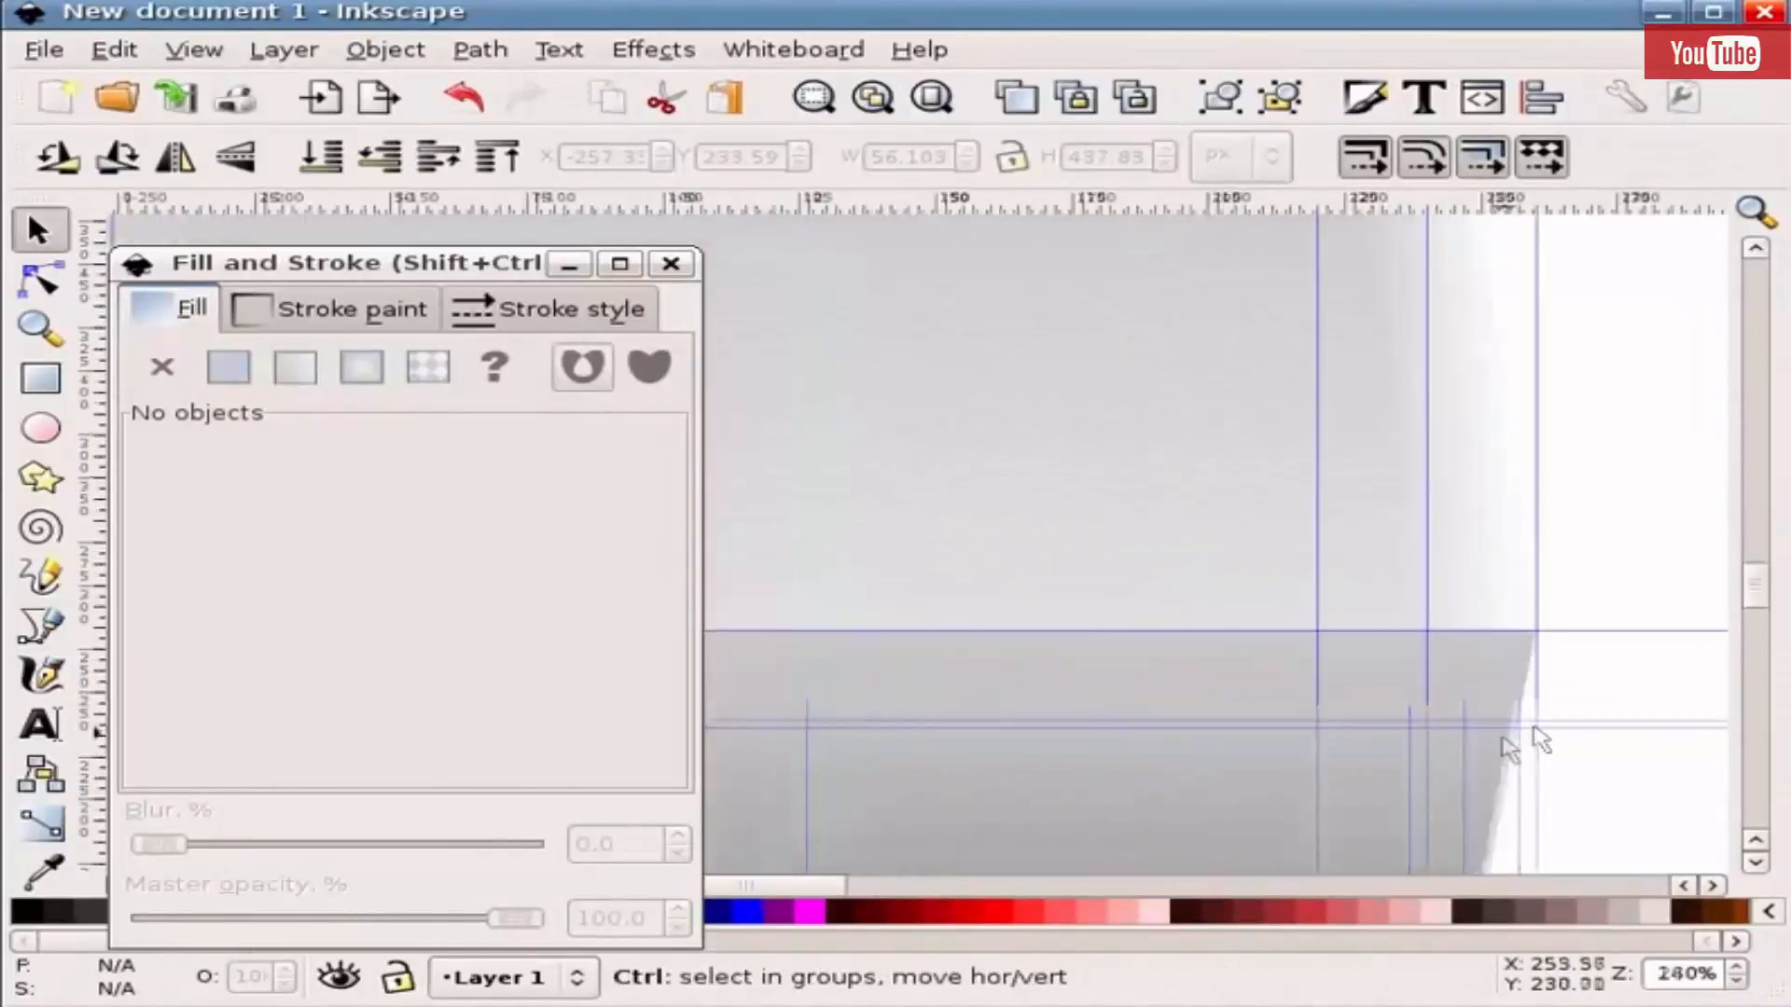
{"action": "left_click", "coordinate": [1481, 598]}
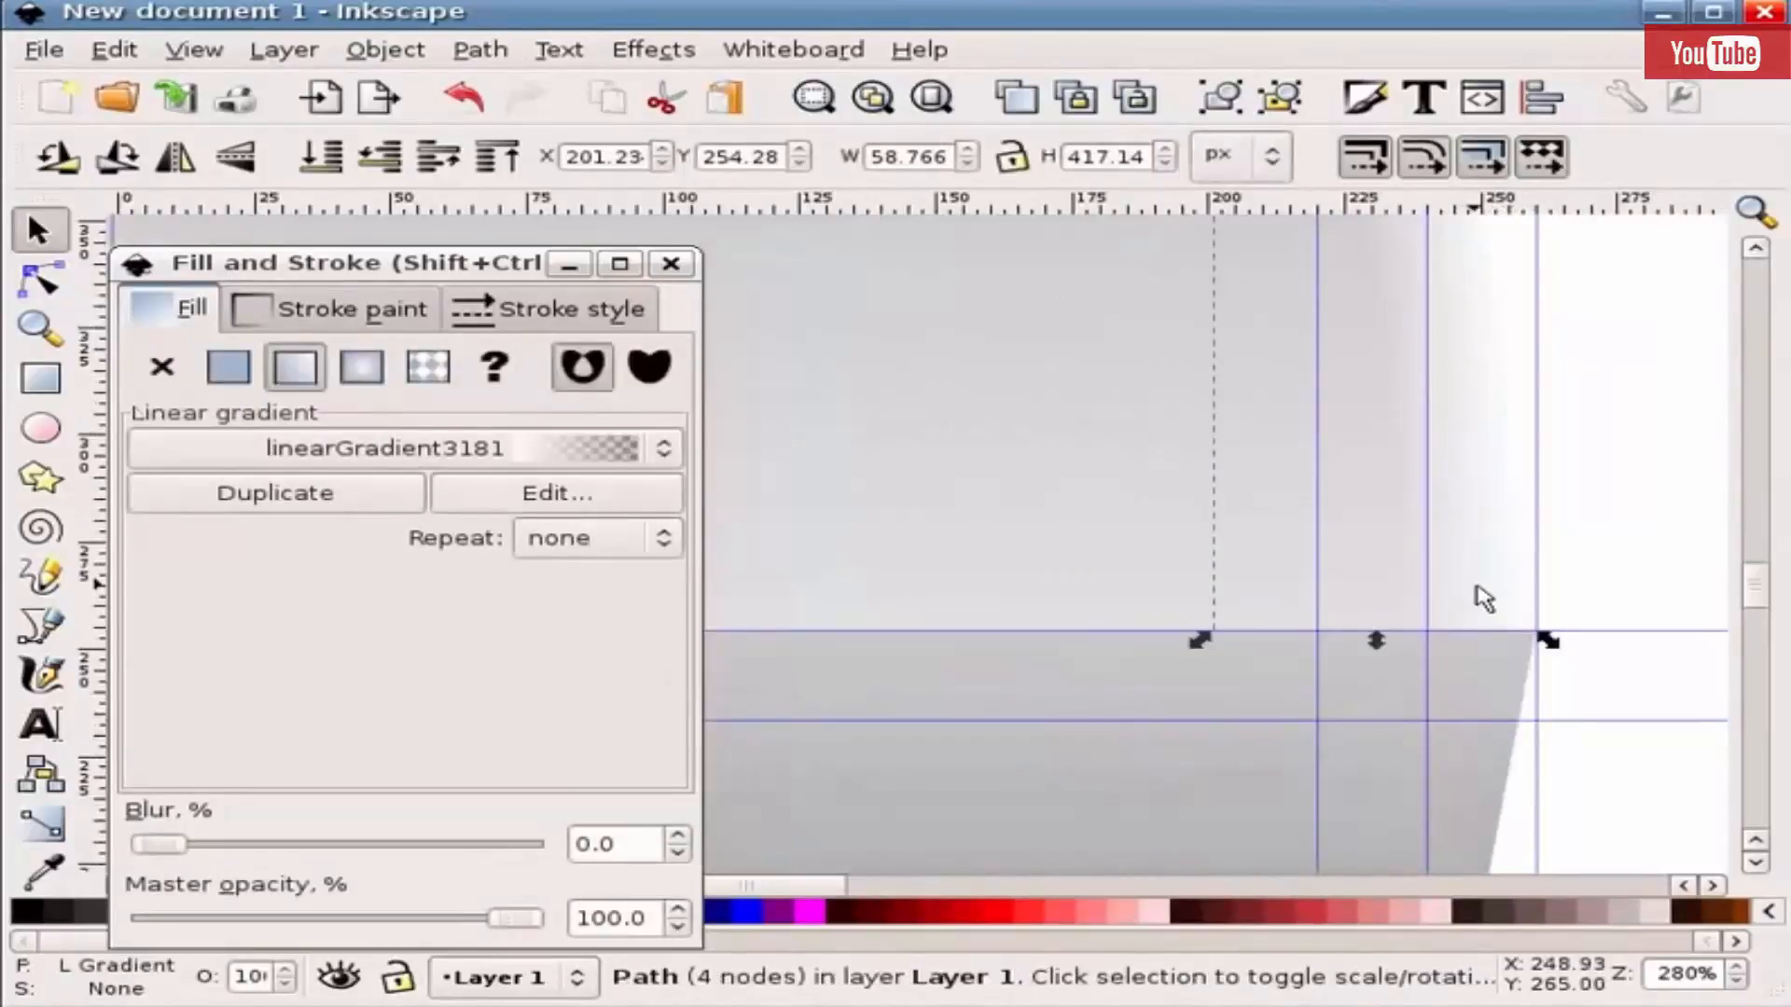
{"action": "key", "text": "n"}
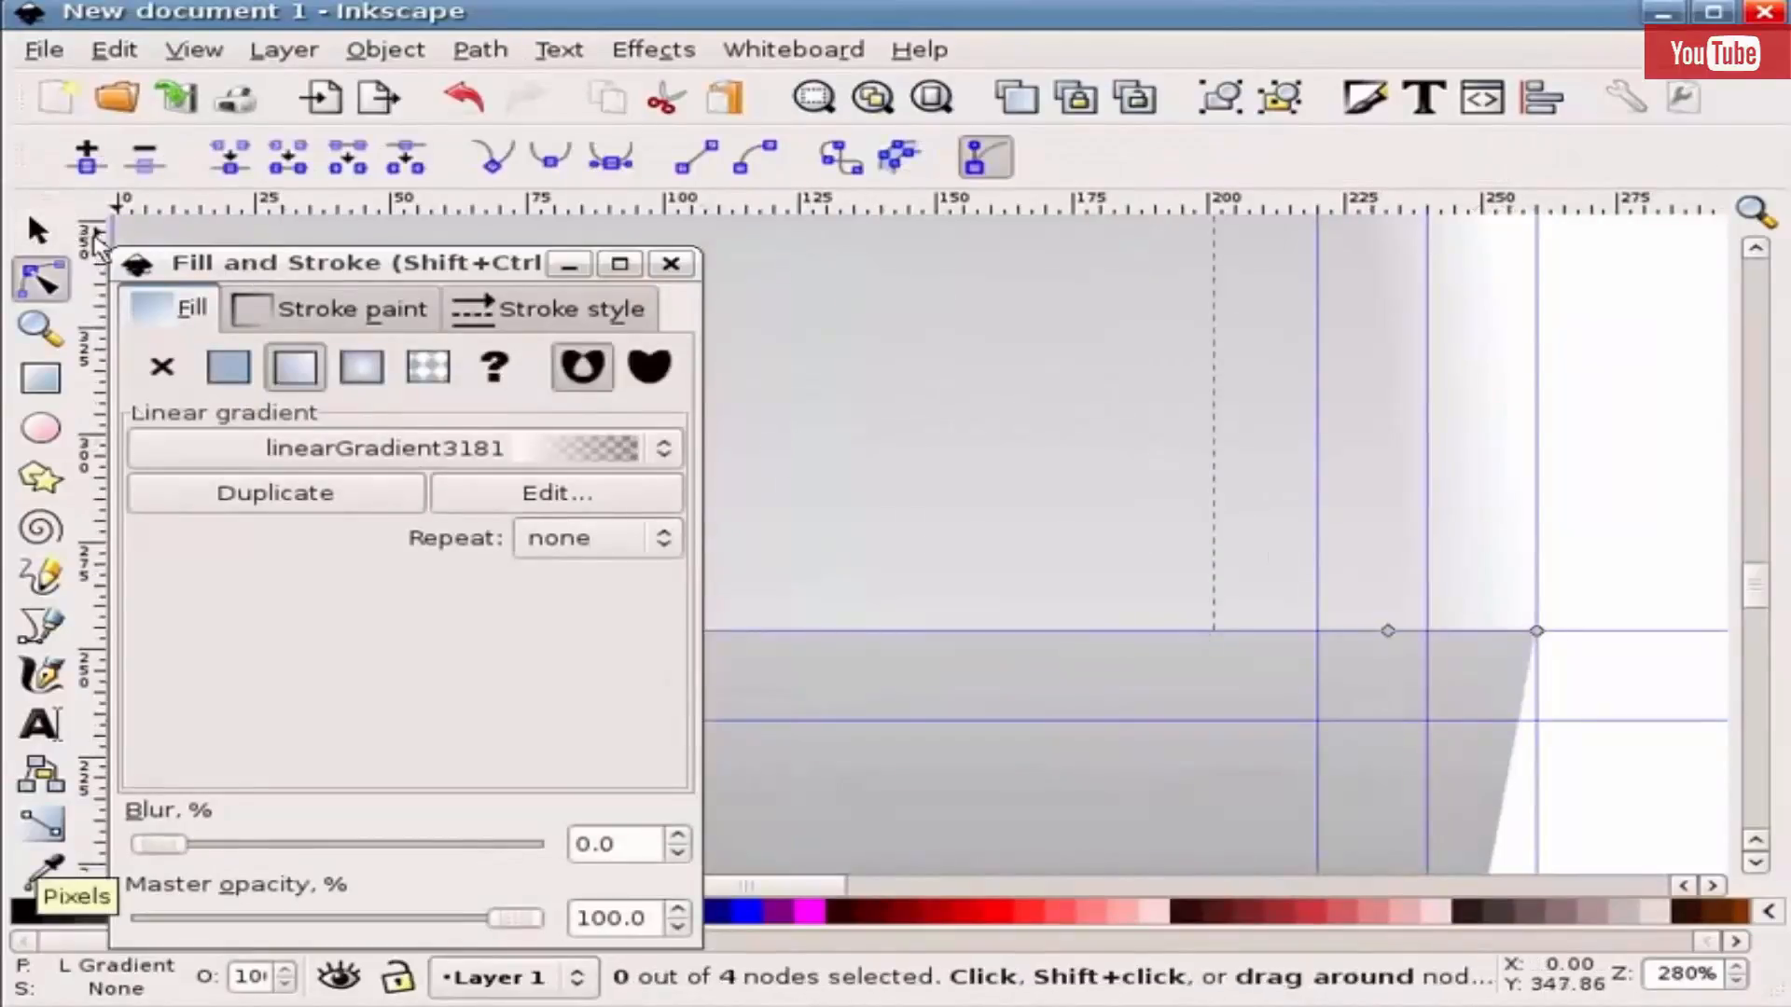
{"action": "left_click_drag", "start_coordinate": [96, 245], "coordinate": [1390, 385]}
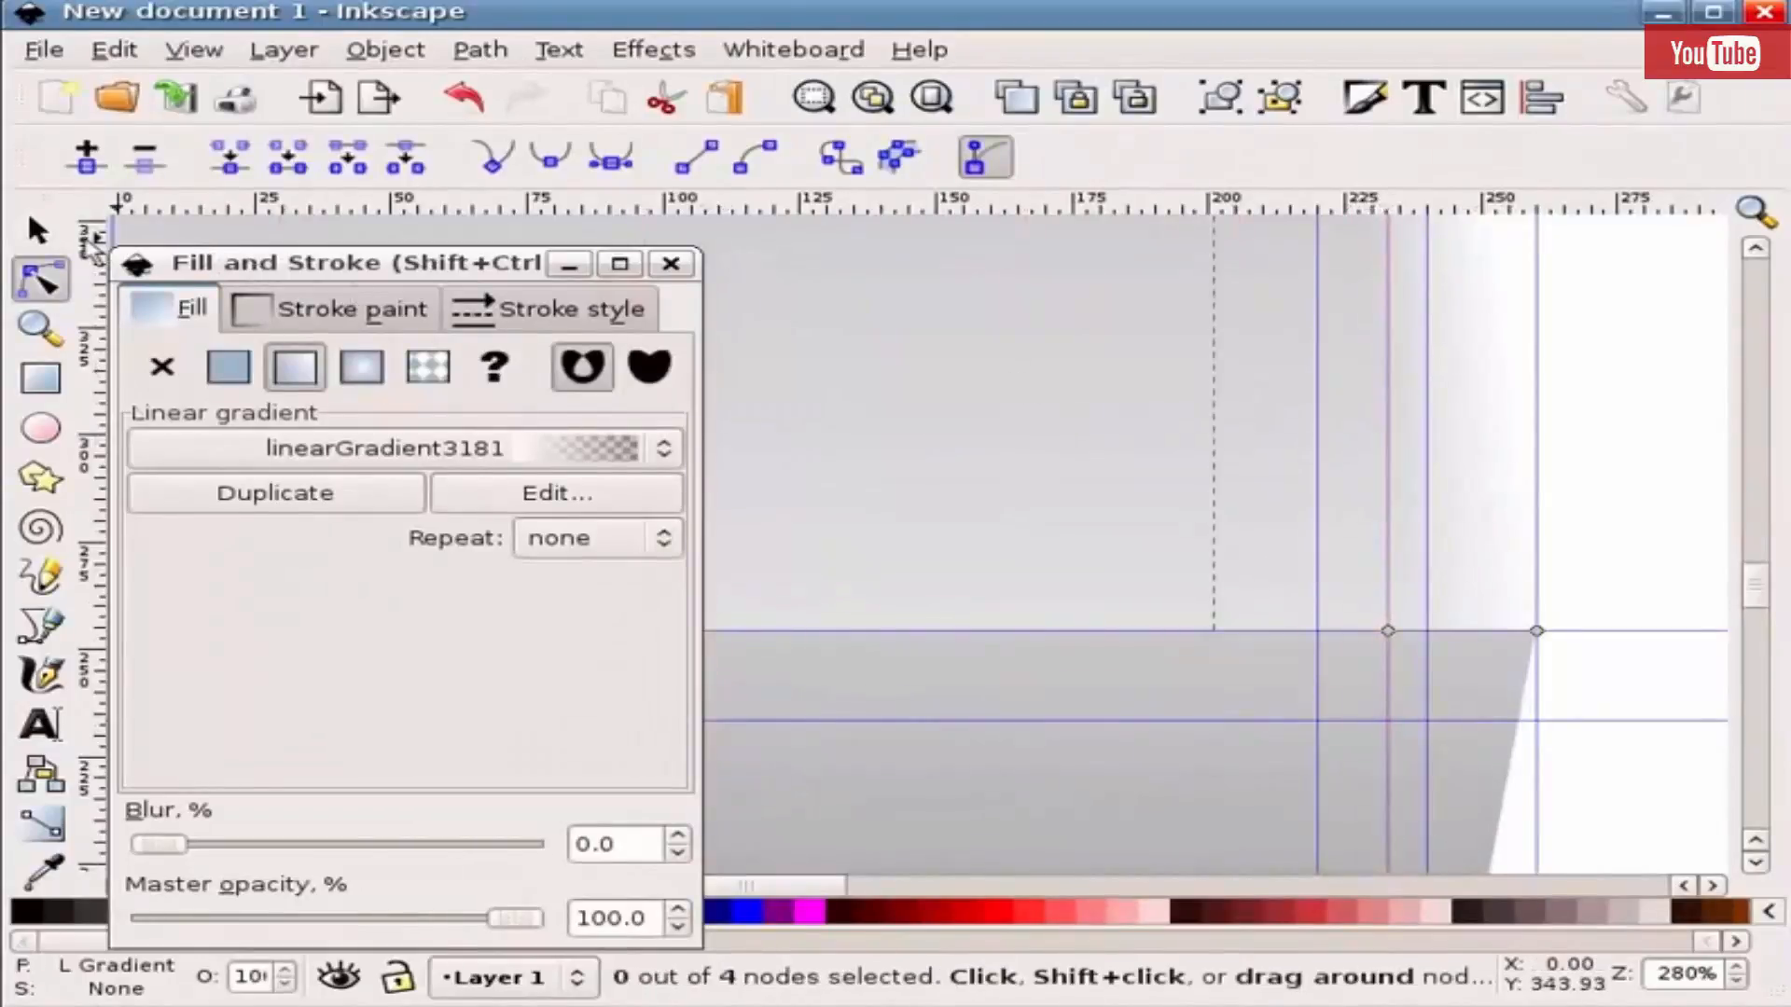
{"action": "left_click_drag", "start_coordinate": [98, 270], "coordinate": [1515, 395]}
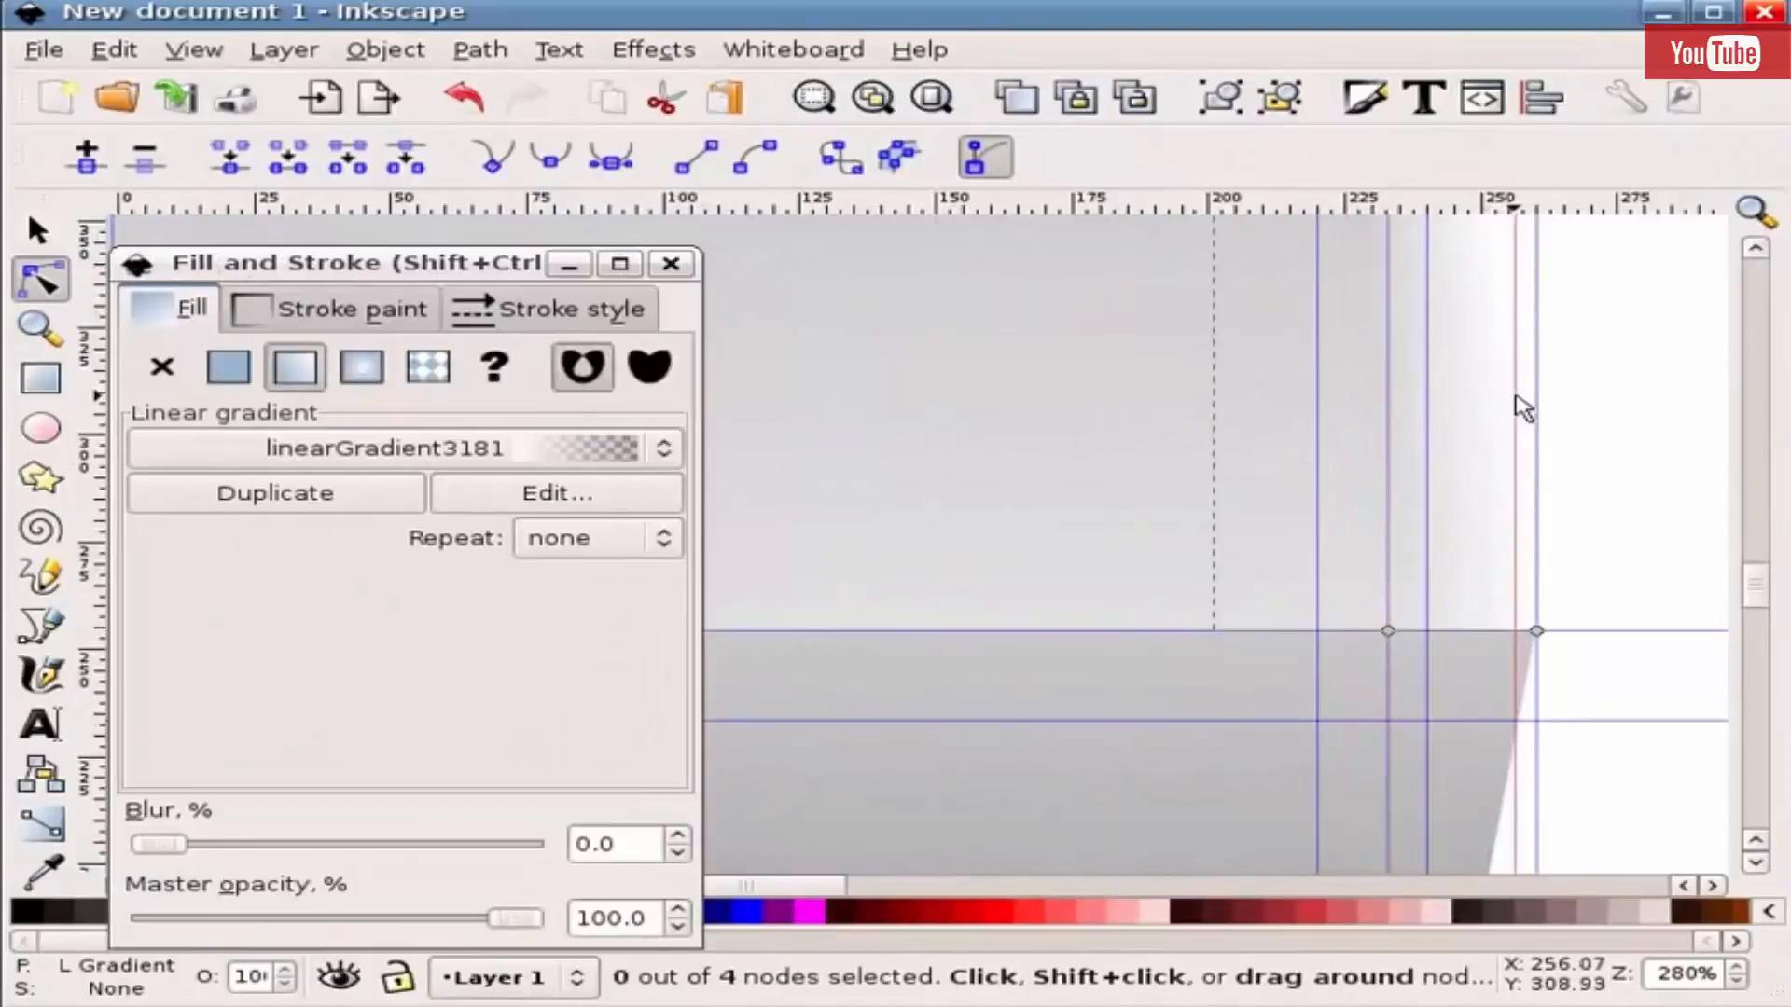
- Bevel the front face's upper right corner by adding a top-edge node at the inner new guide and moving the corner node to the lower guide intersection
{"action": "left_click", "coordinate": [1471, 698]}
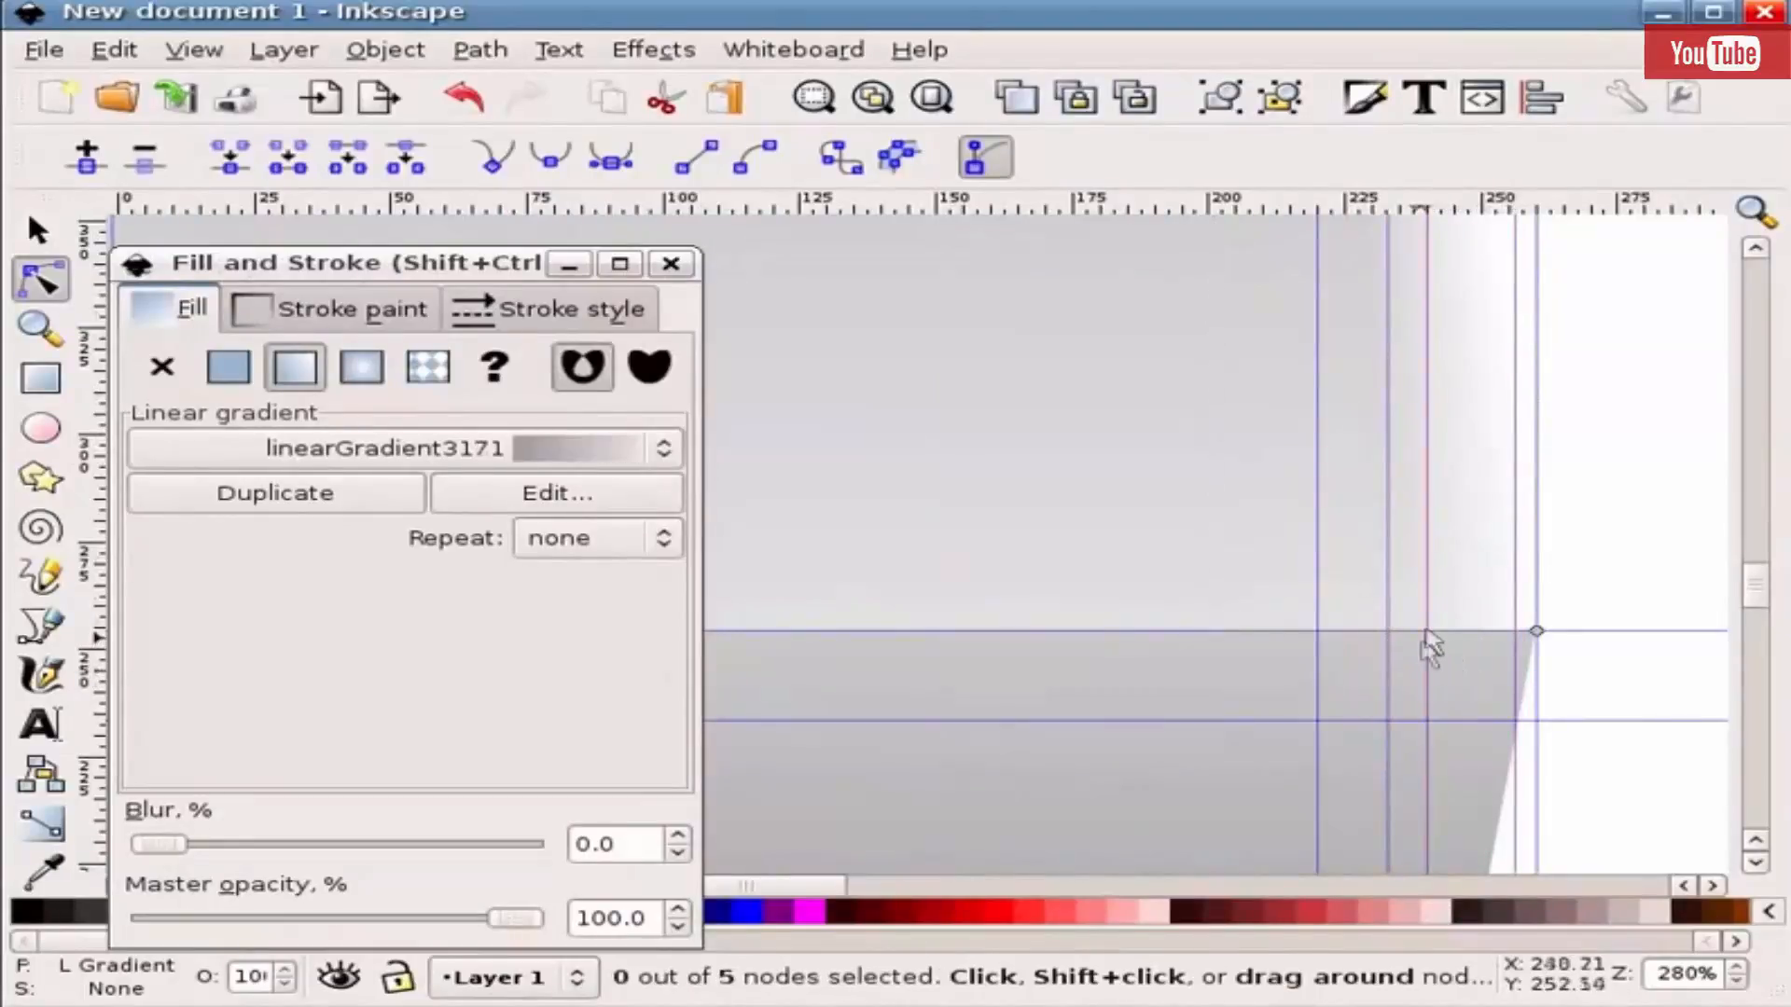
{"action": "left_click", "coordinate": [1490, 607]}
{"action": "left_click", "coordinate": [1471, 684]}
{"action": "double_click", "coordinate": [1408, 634]}
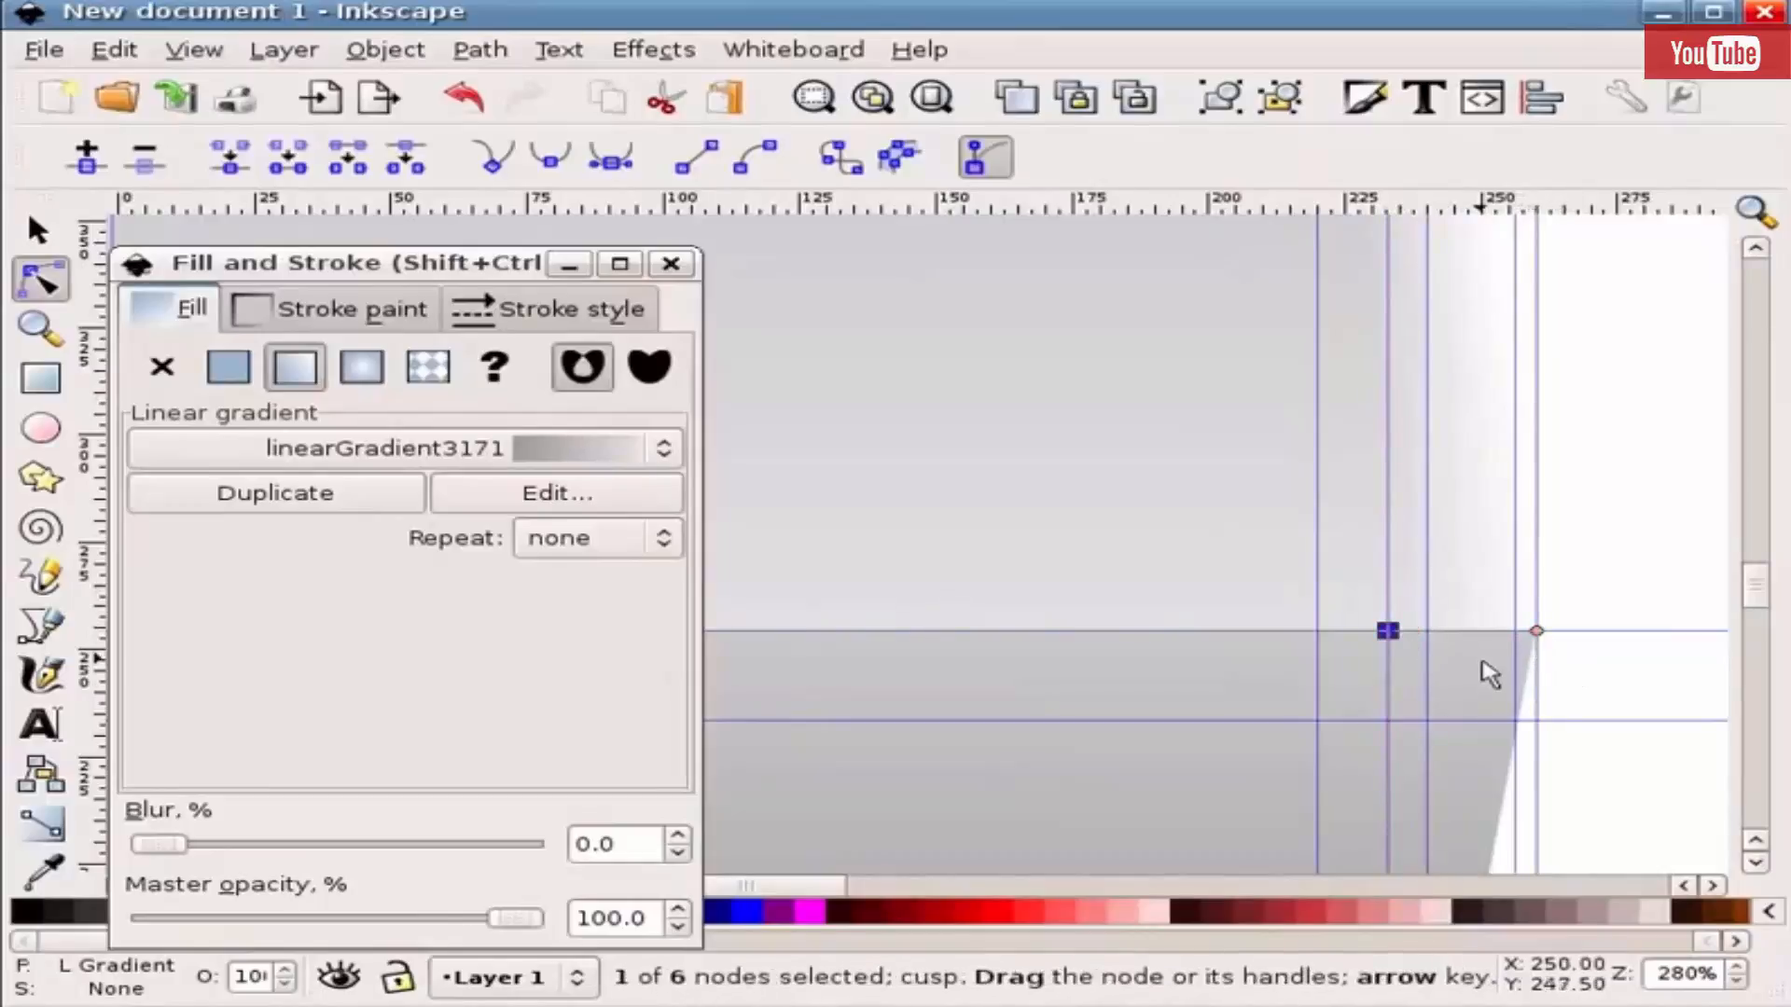
{"action": "left_click_drag", "start_coordinate": [1536, 631], "coordinate": [1512, 721]}
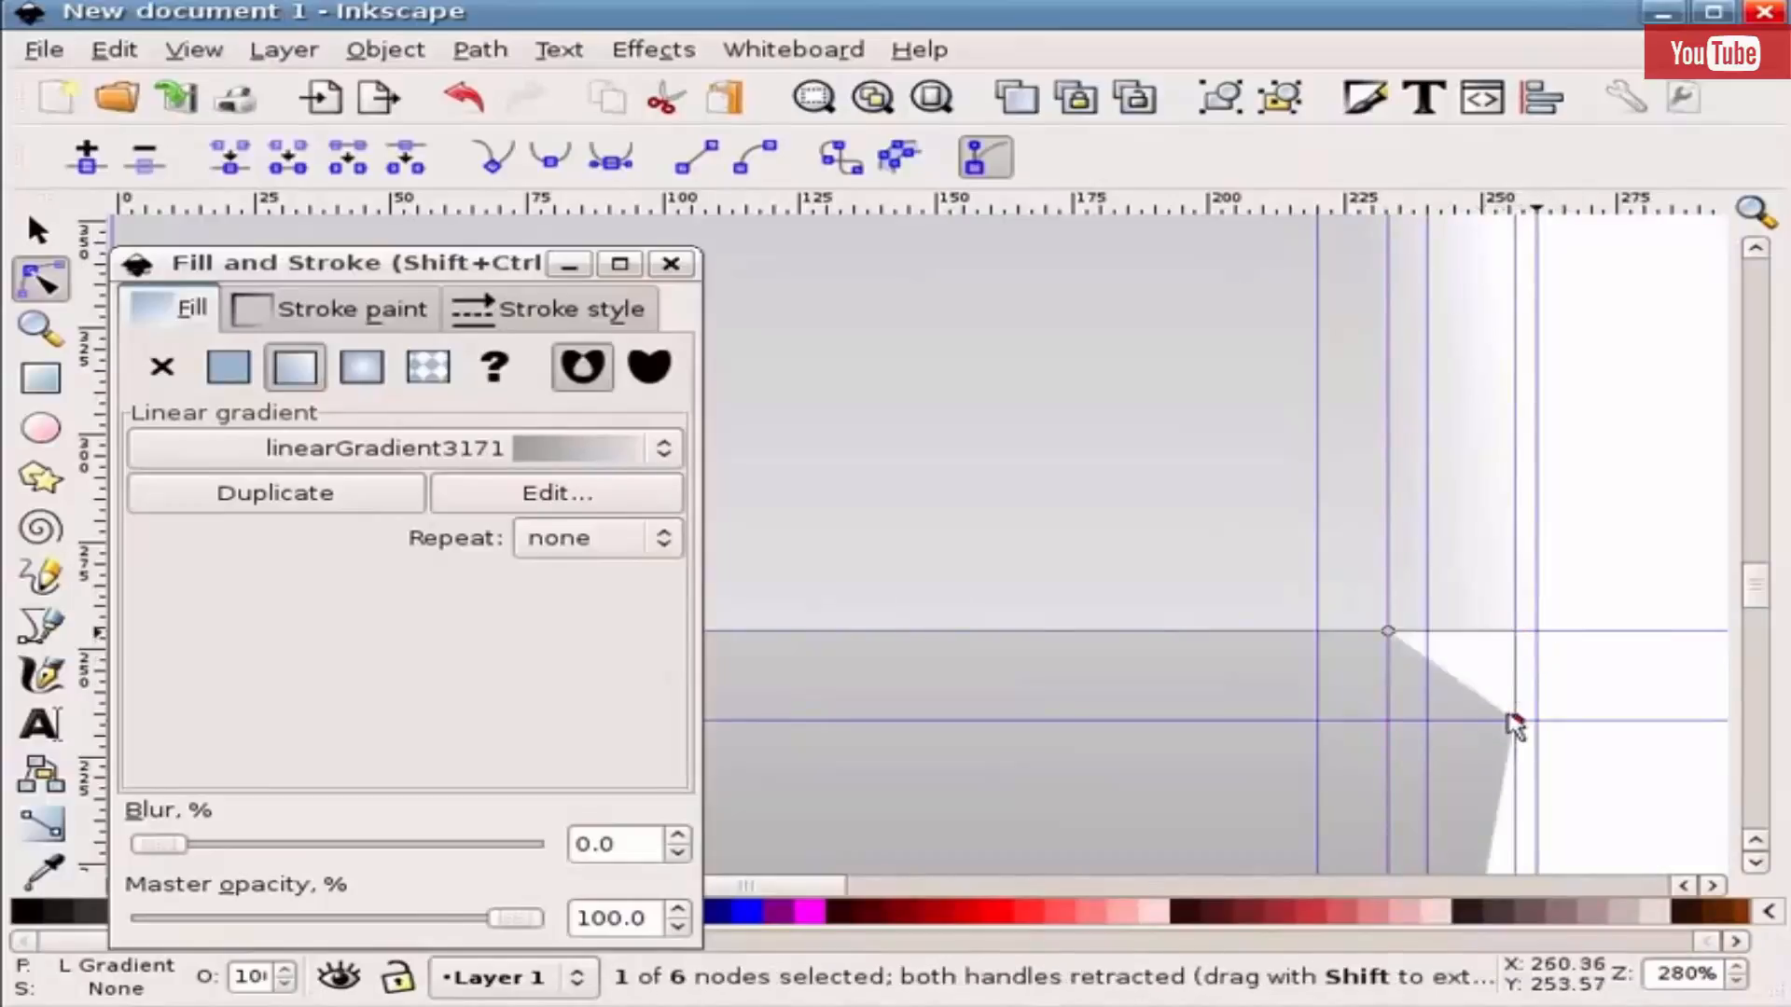
- Add a node on the top face's front edge at the inner new guide and move its right corner down to the bevel point
{"action": "left_click", "coordinate": [1462, 606]}
{"action": "left_click", "coordinate": [1165, 569]}
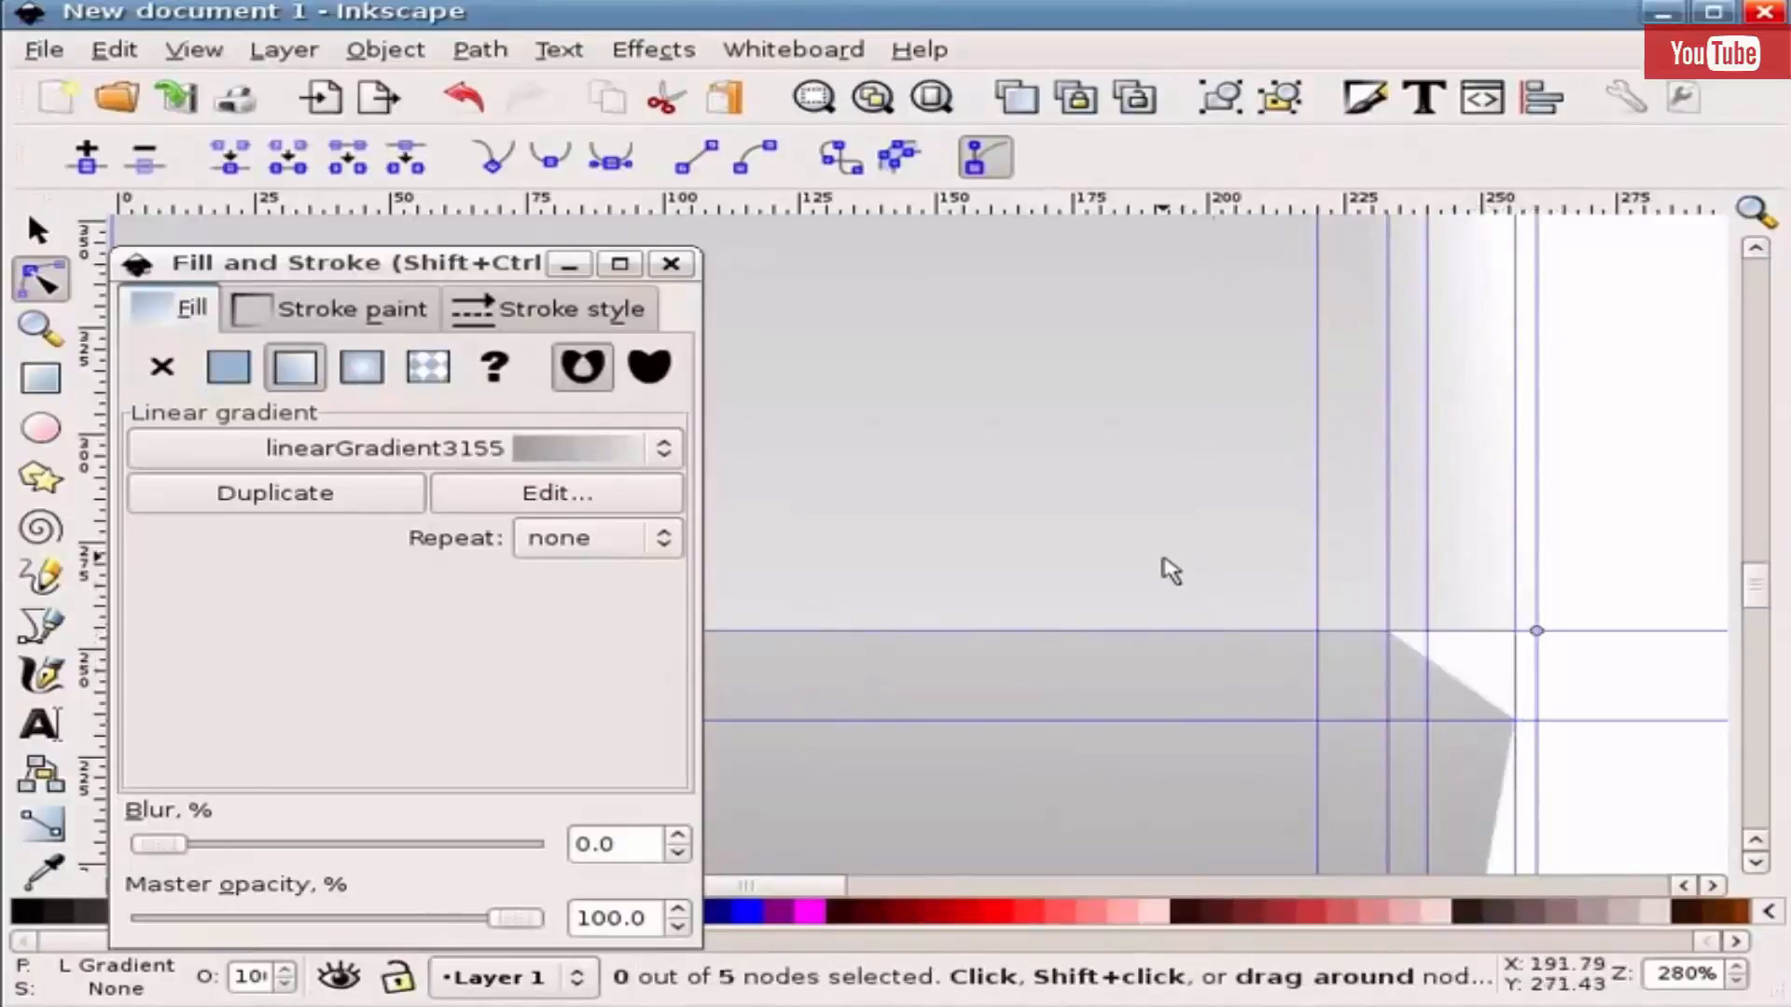
{"action": "double_click", "coordinate": [1336, 631]}
{"action": "left_click_drag", "start_coordinate": [1338, 639], "coordinate": [1388, 640]}
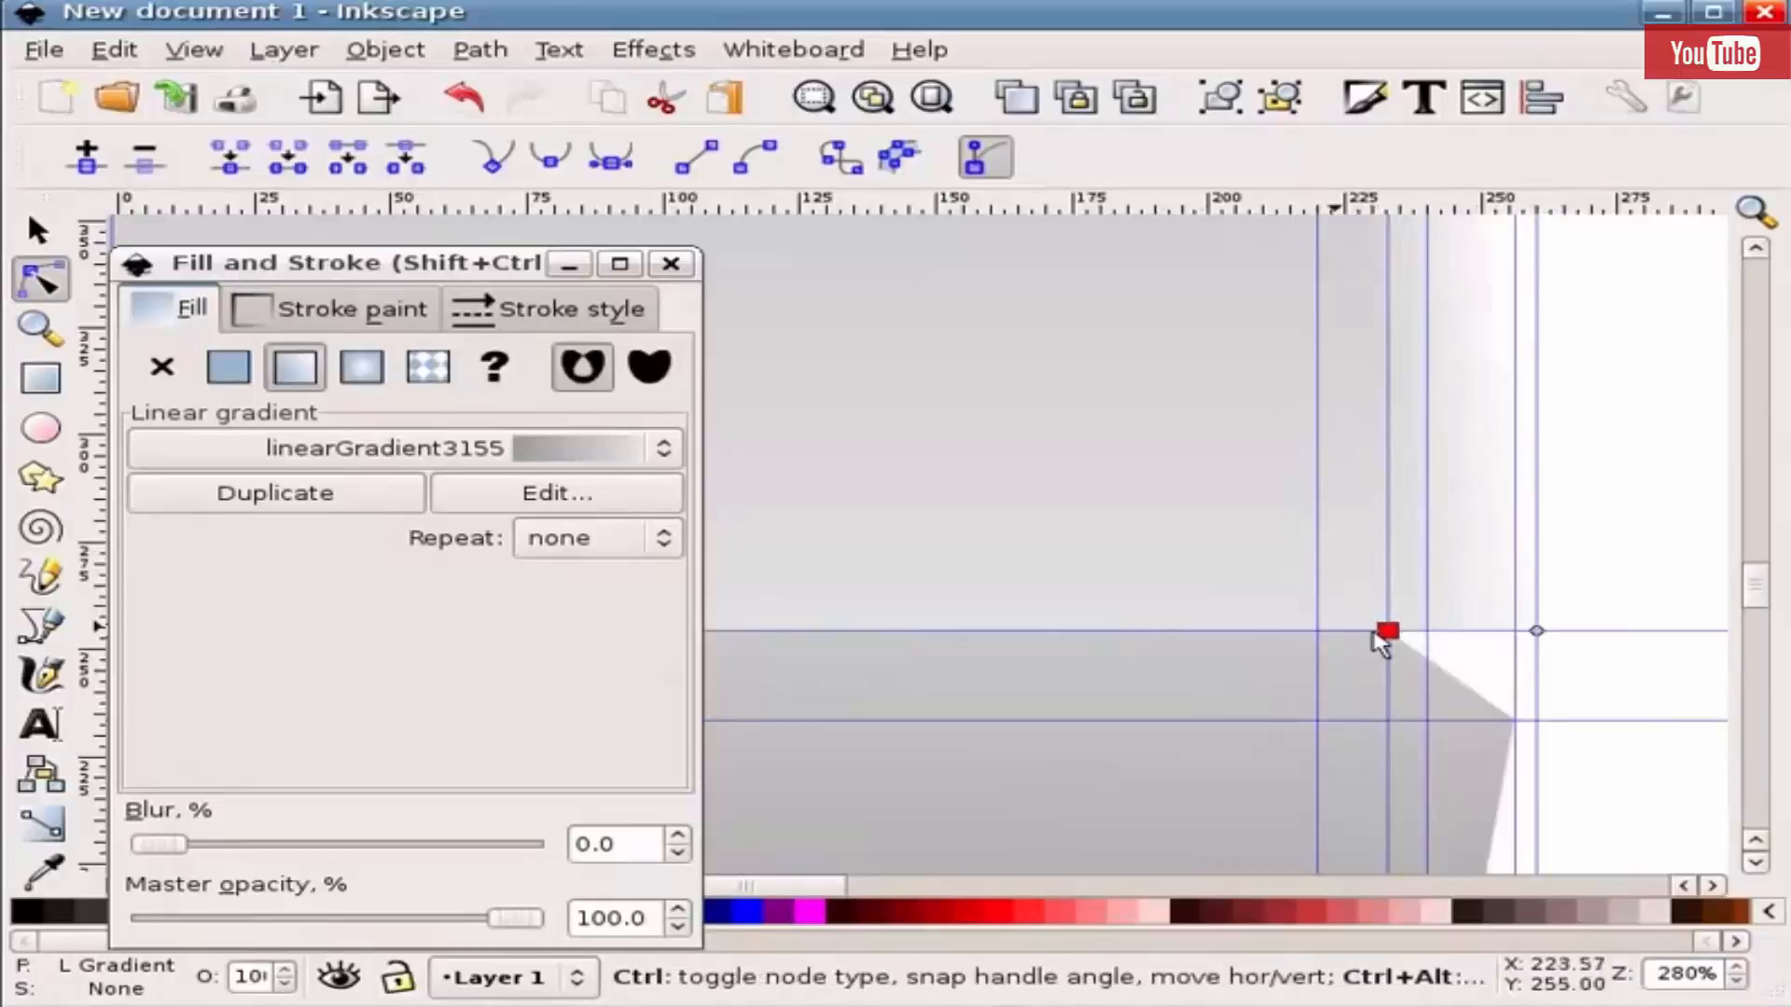
{"action": "left_click_drag", "start_coordinate": [1536, 631], "coordinate": [1515, 720]}
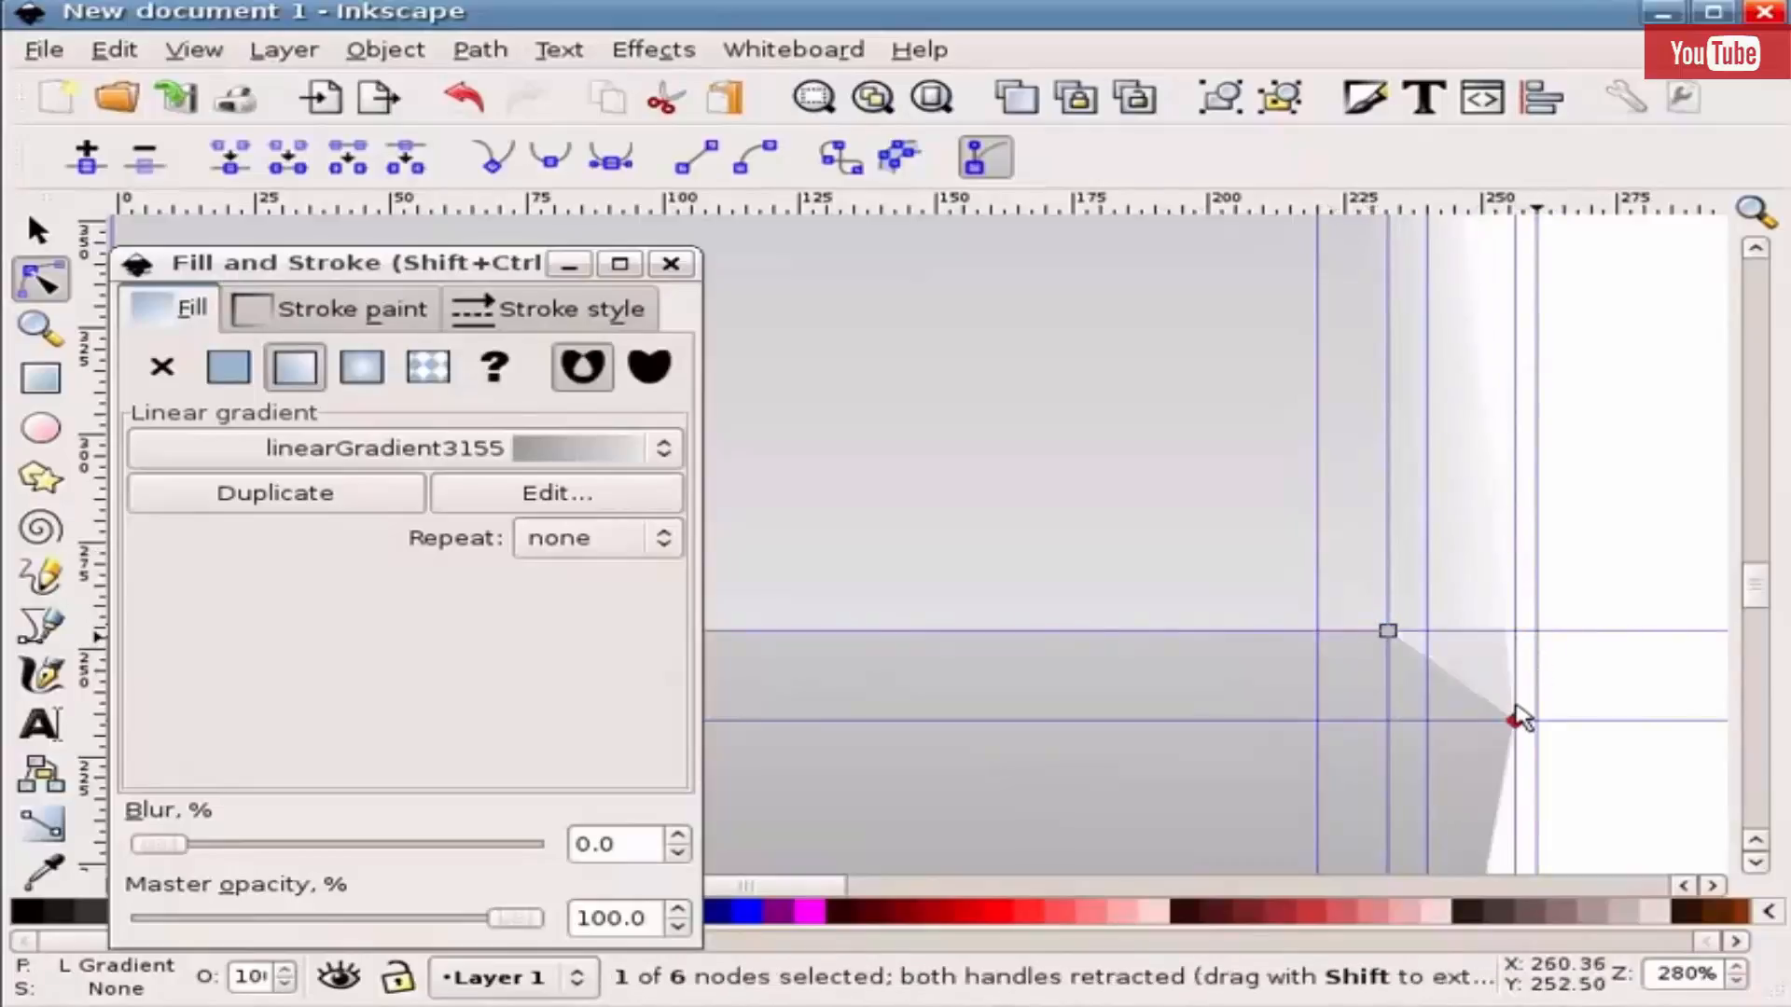
- Move the right highlight's lower outer node to the front face's bevel point and deselect the path
{"action": "left_click", "coordinate": [1487, 582]}
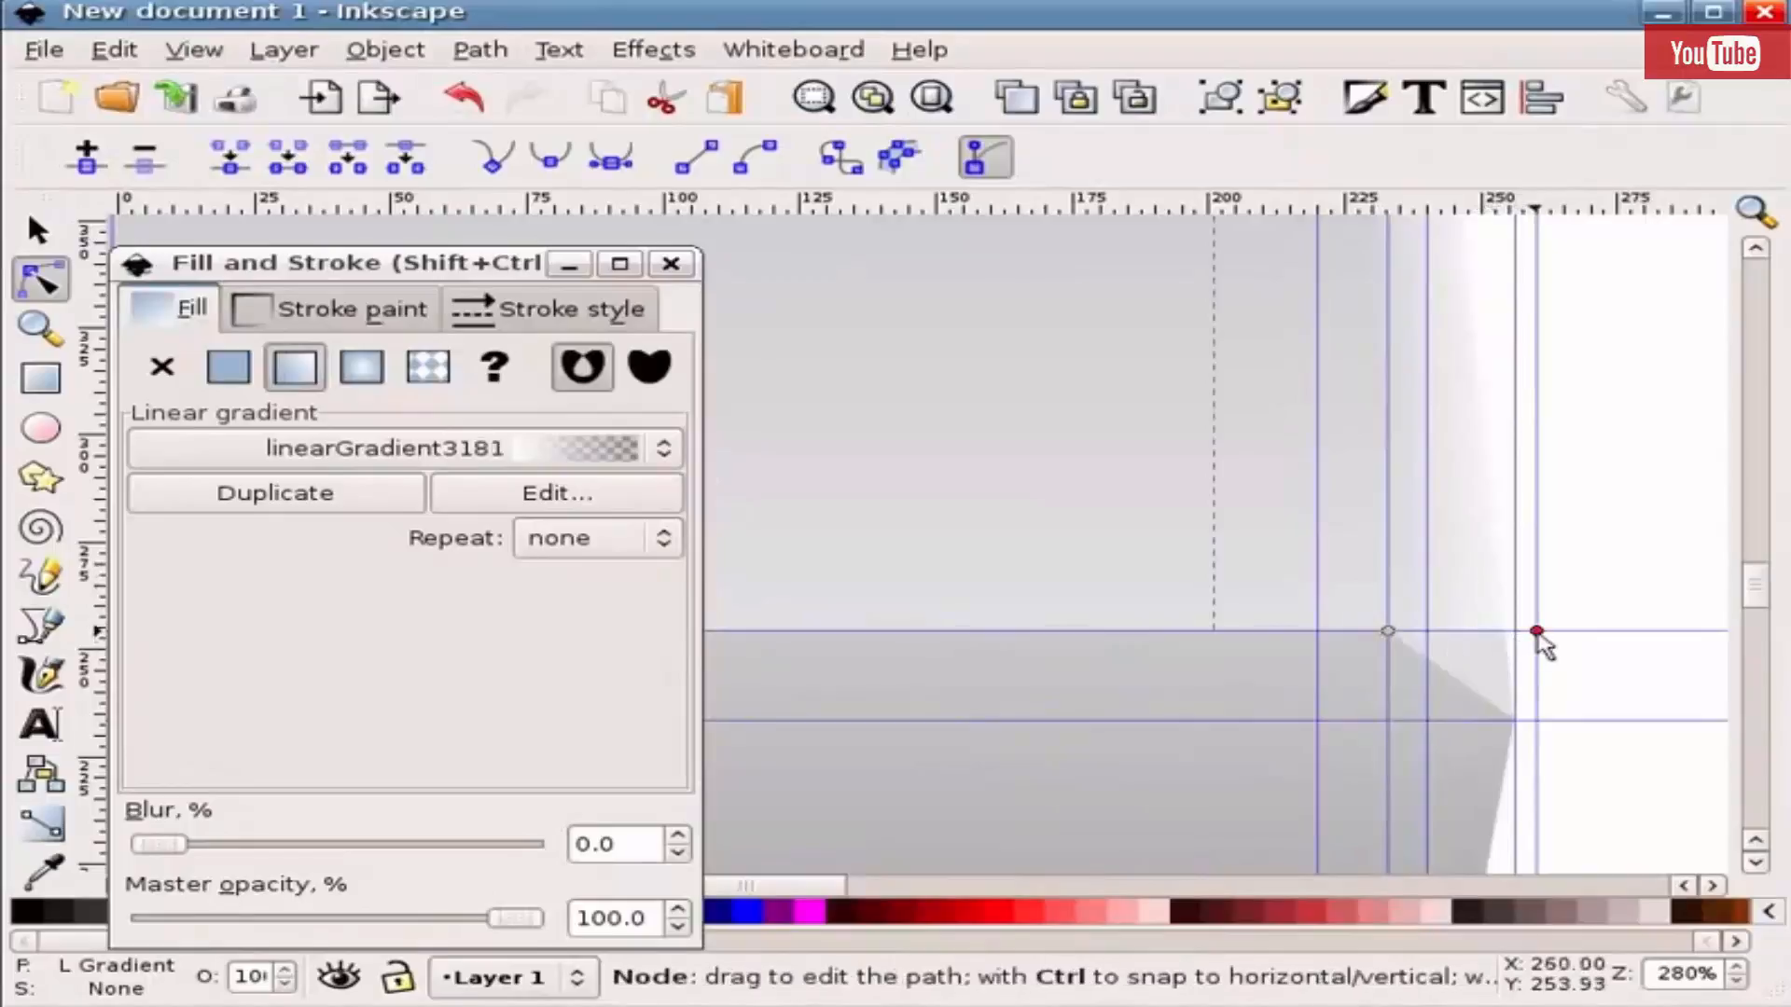
{"action": "left_click_drag", "start_coordinate": [1536, 631], "coordinate": [1514, 720]}
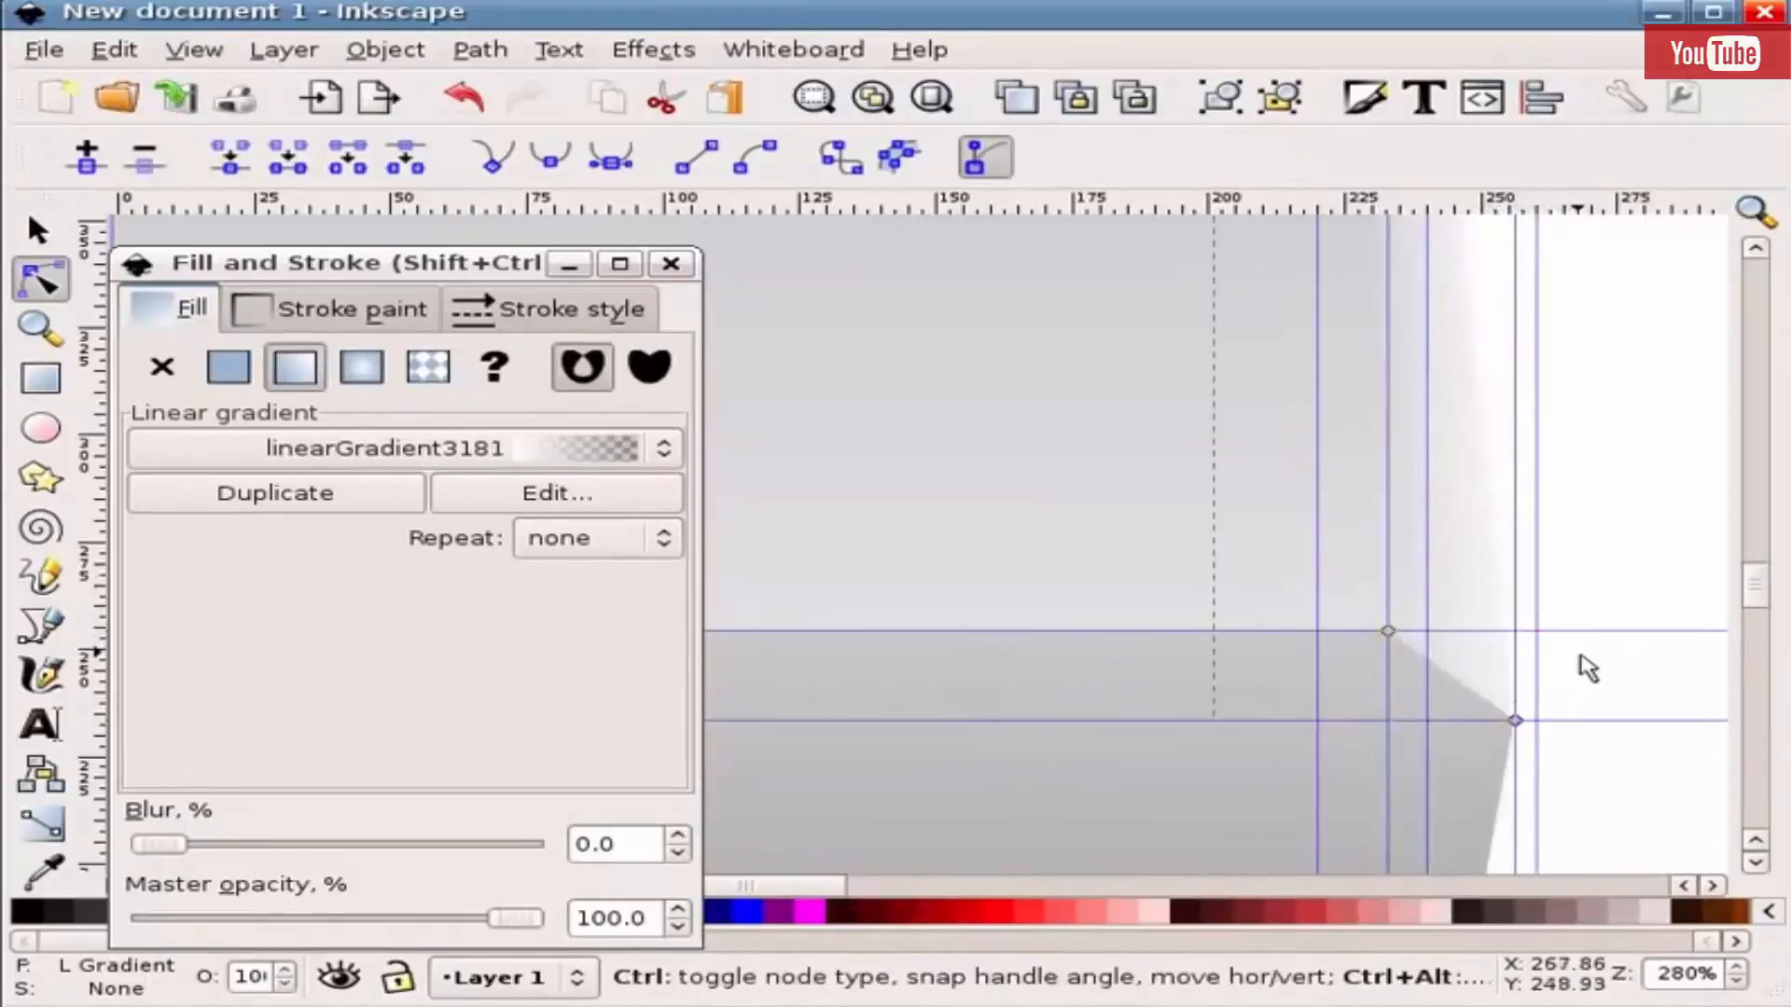
{"action": "left_click", "coordinate": [1586, 665]}
{"action": "left_click", "coordinate": [1587, 668]}
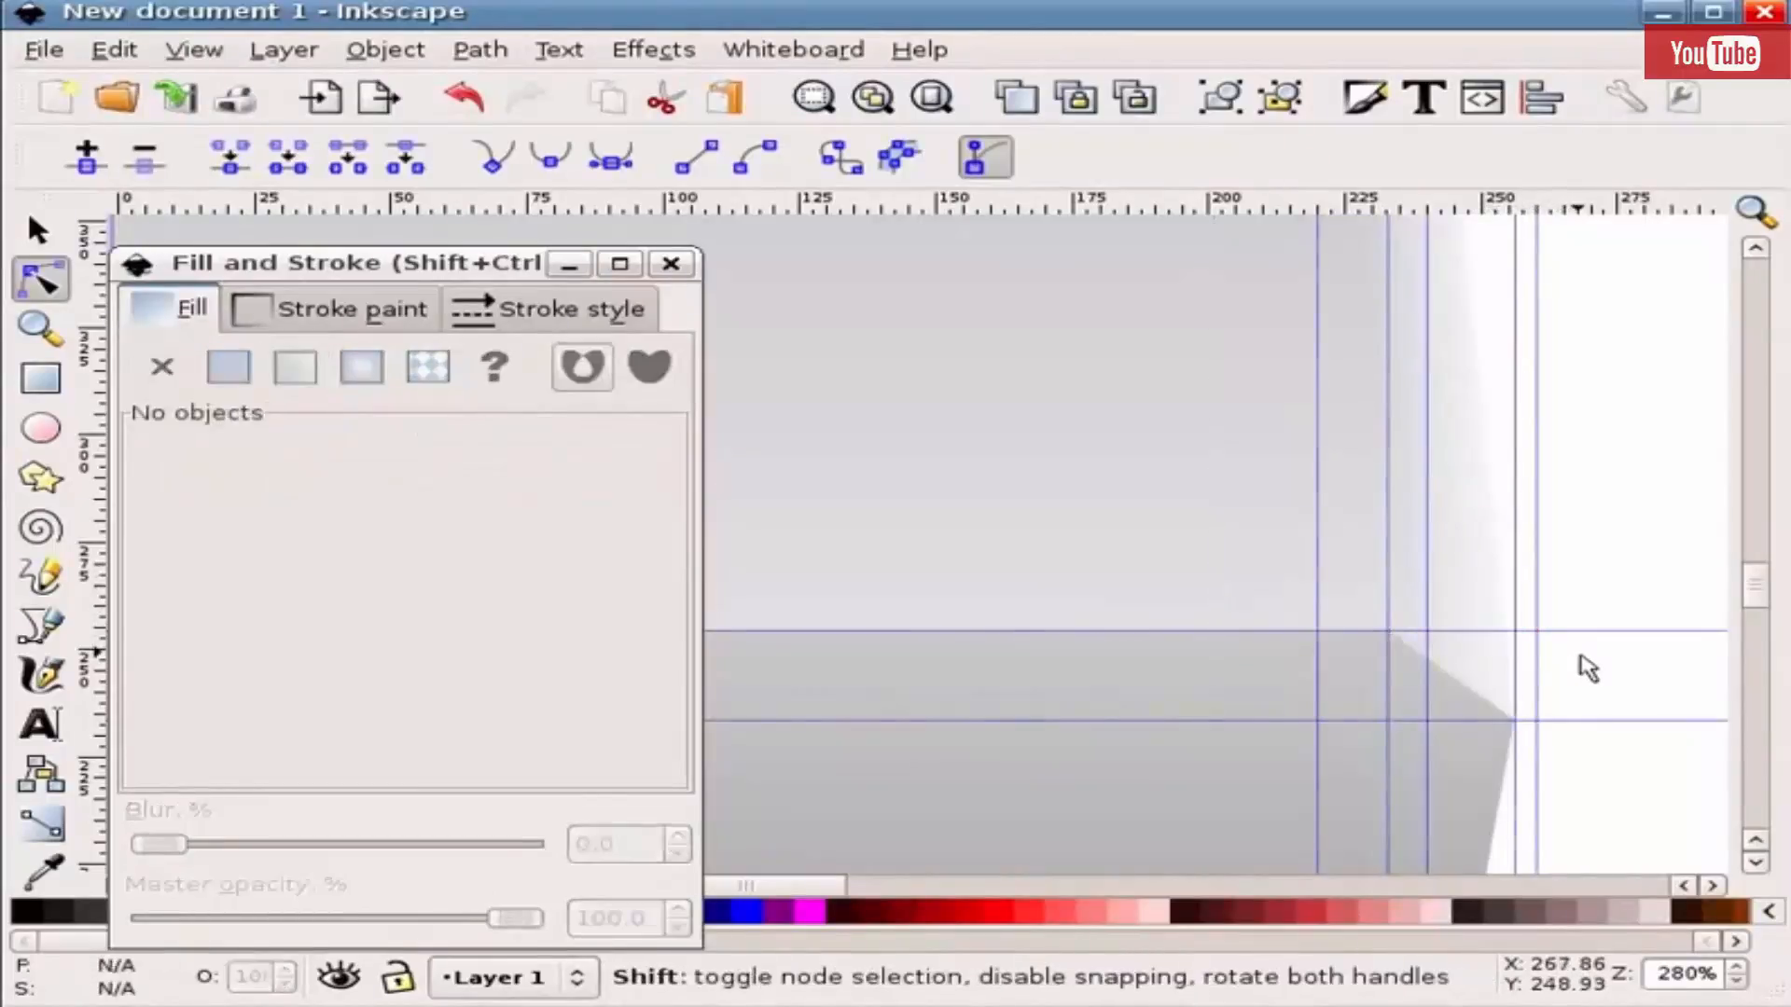
- Hide the guides and examine the box's two bevelled front corners
{"action": "key", "text": "shift+bar"}
{"action": "scroll", "coordinate": [1608, 746], "scroll_direction": "down", "scroll_amount": 4}
{"action": "scroll", "coordinate": [1450, 695], "scroll_direction": "down", "scroll_amount": 2}
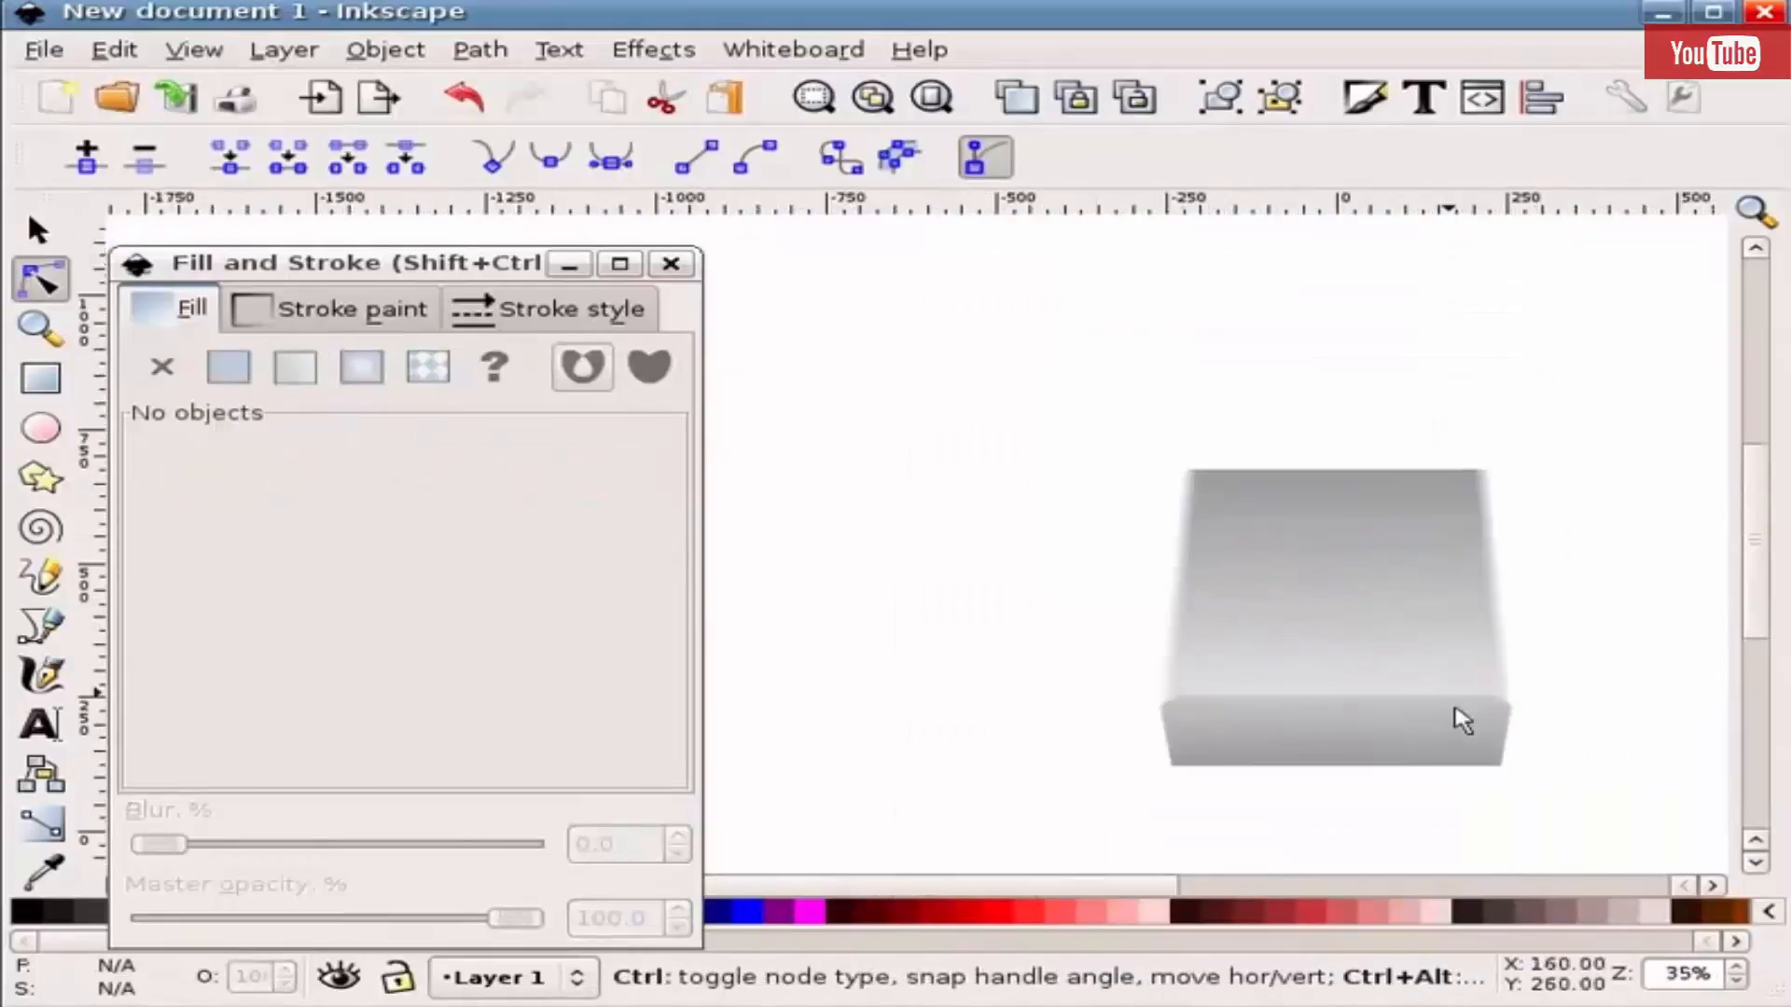
{"action": "scroll", "coordinate": [1463, 711], "scroll_direction": "up", "scroll_amount": 2}
{"action": "scroll", "coordinate": [1359, 712], "scroll_direction": "down", "scroll_amount": 2}
{"action": "scroll", "coordinate": [1364, 725], "scroll_direction": "up", "scroll_amount": 2}
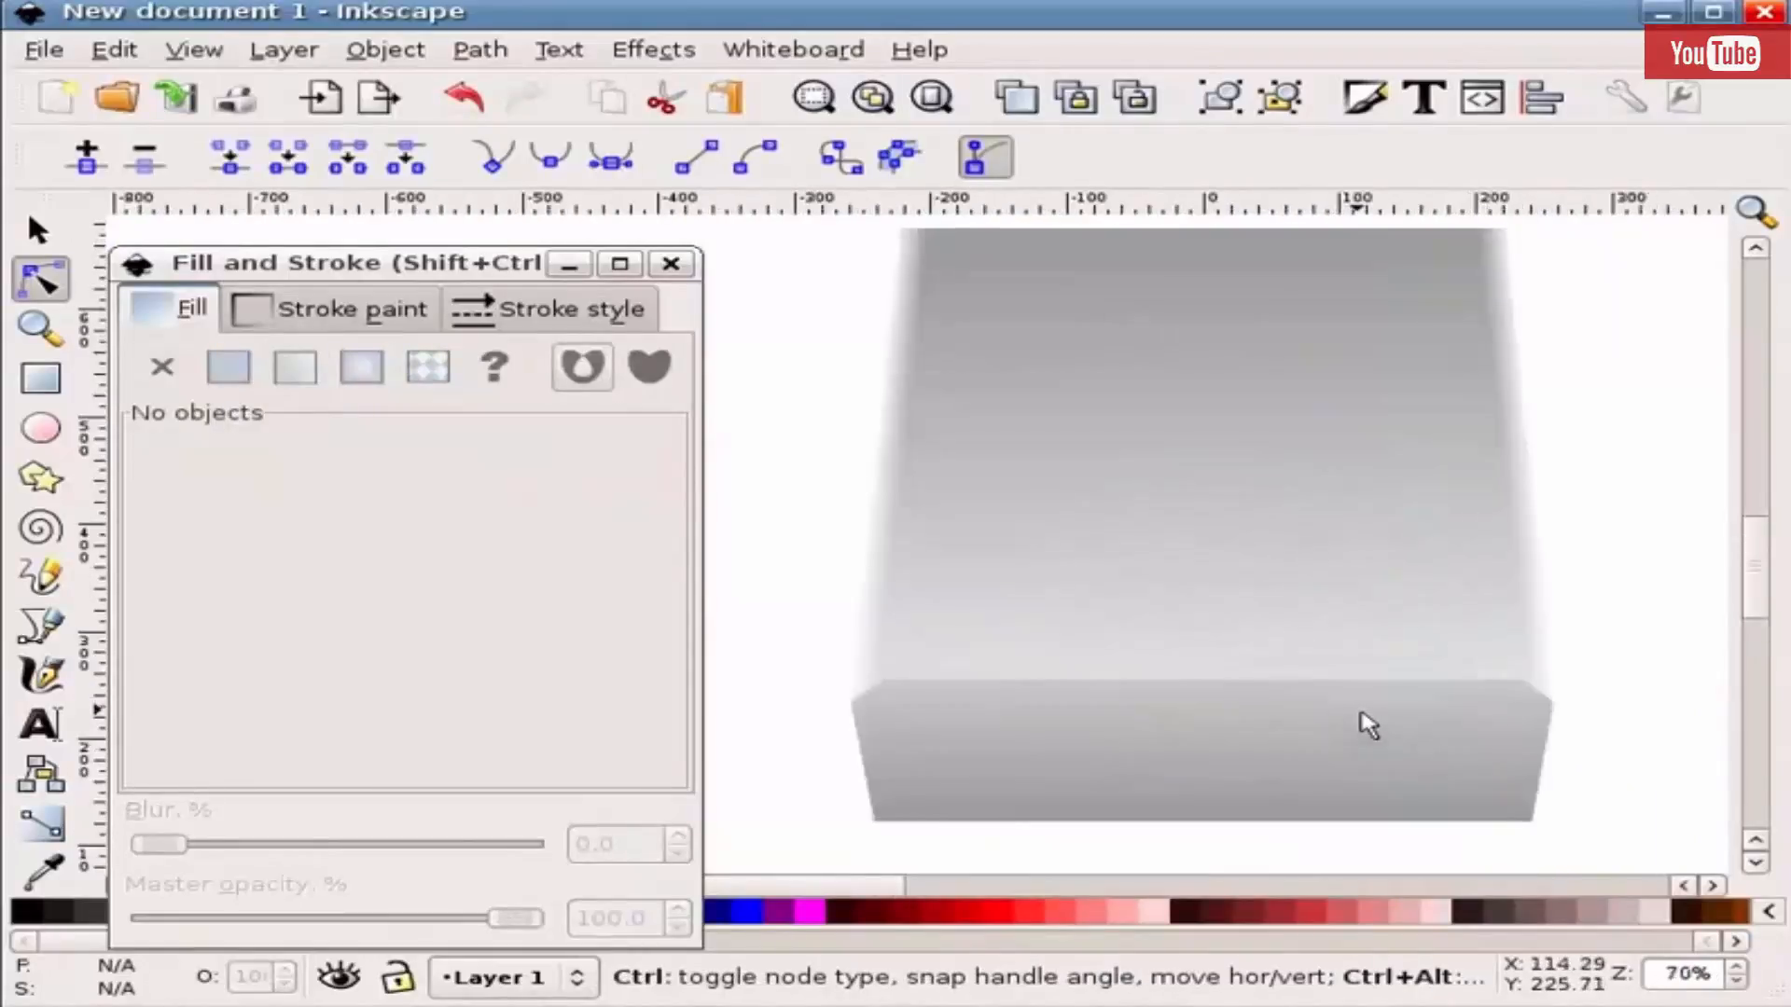
{"action": "key", "text": "s"}
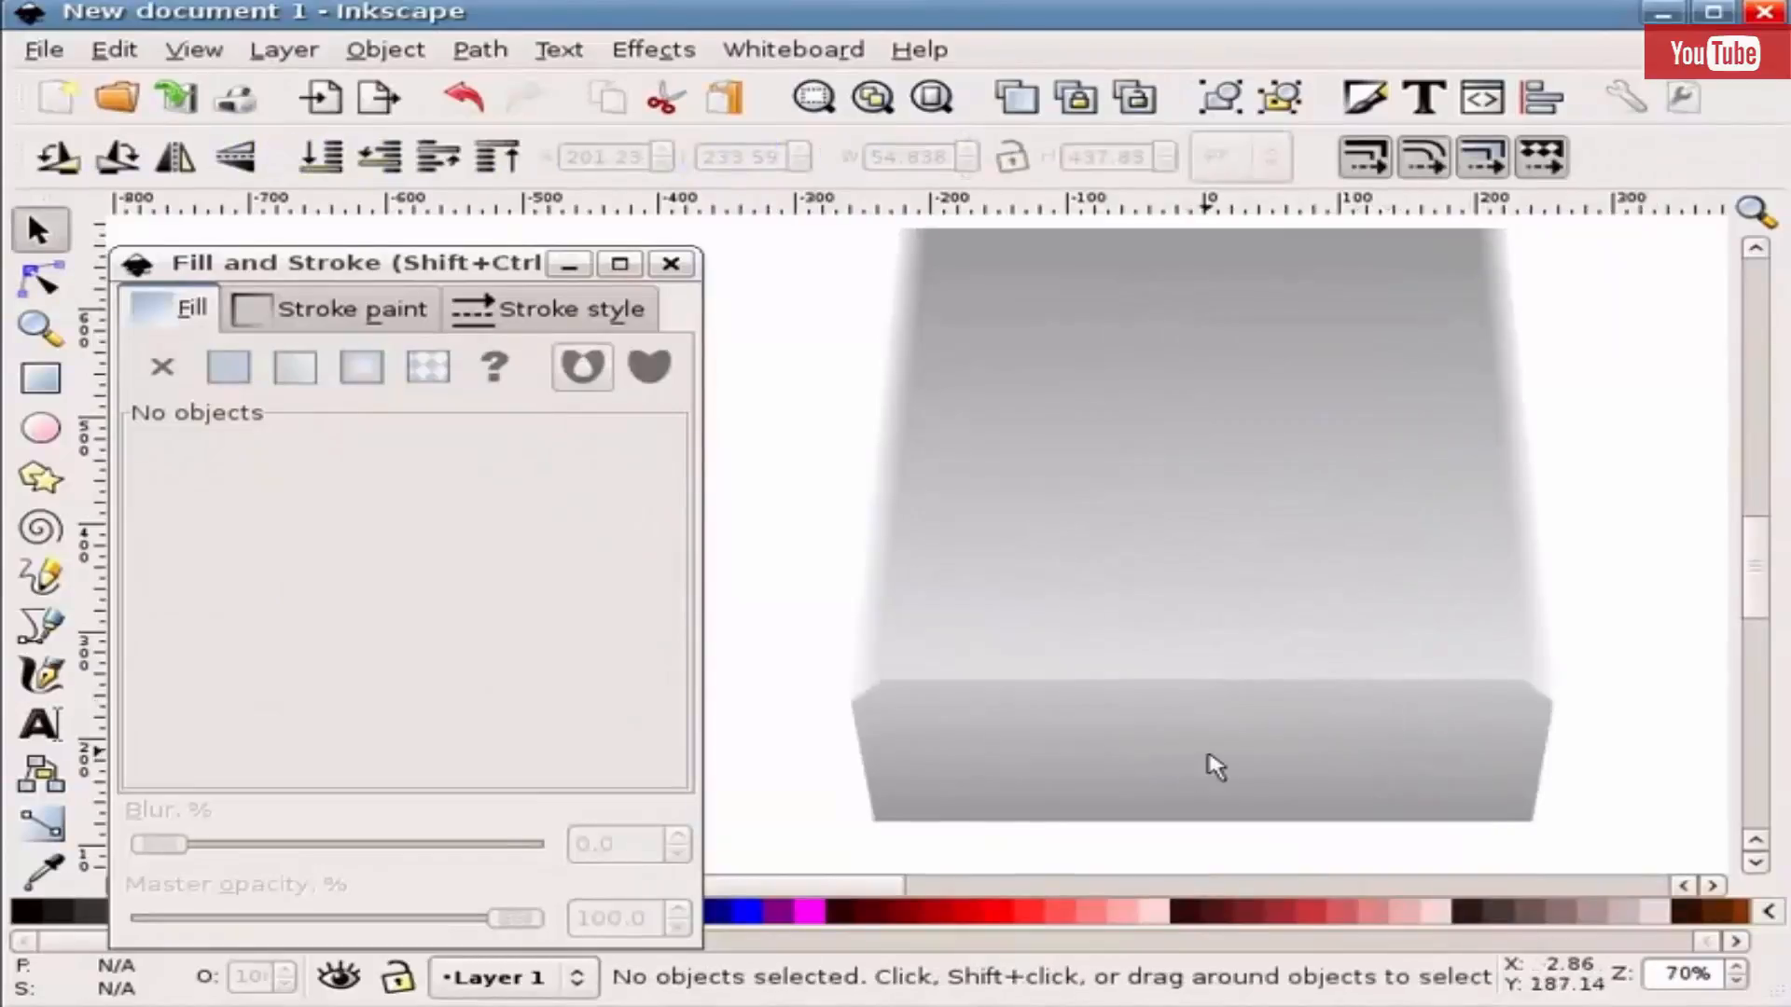
{"action": "scroll", "coordinate": [1163, 748], "scroll_direction": "down", "scroll_amount": 2}
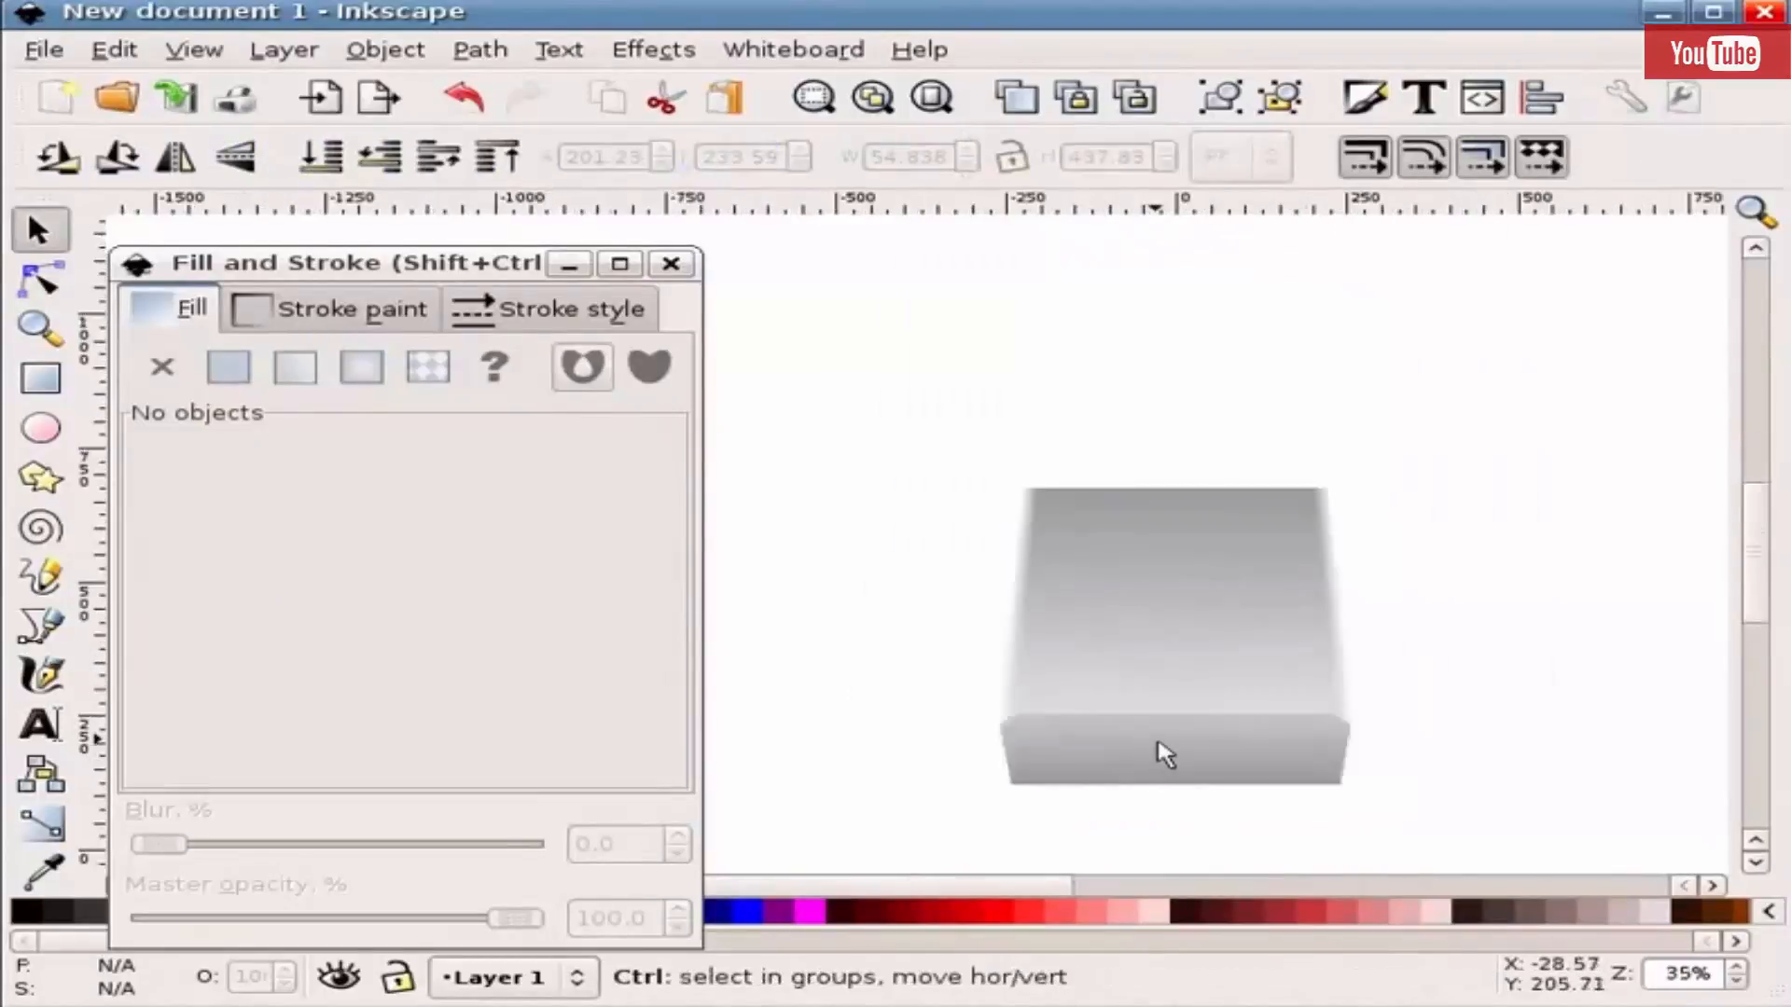
{"action": "scroll", "coordinate": [1163, 747], "scroll_direction": "up", "scroll_amount": 2}
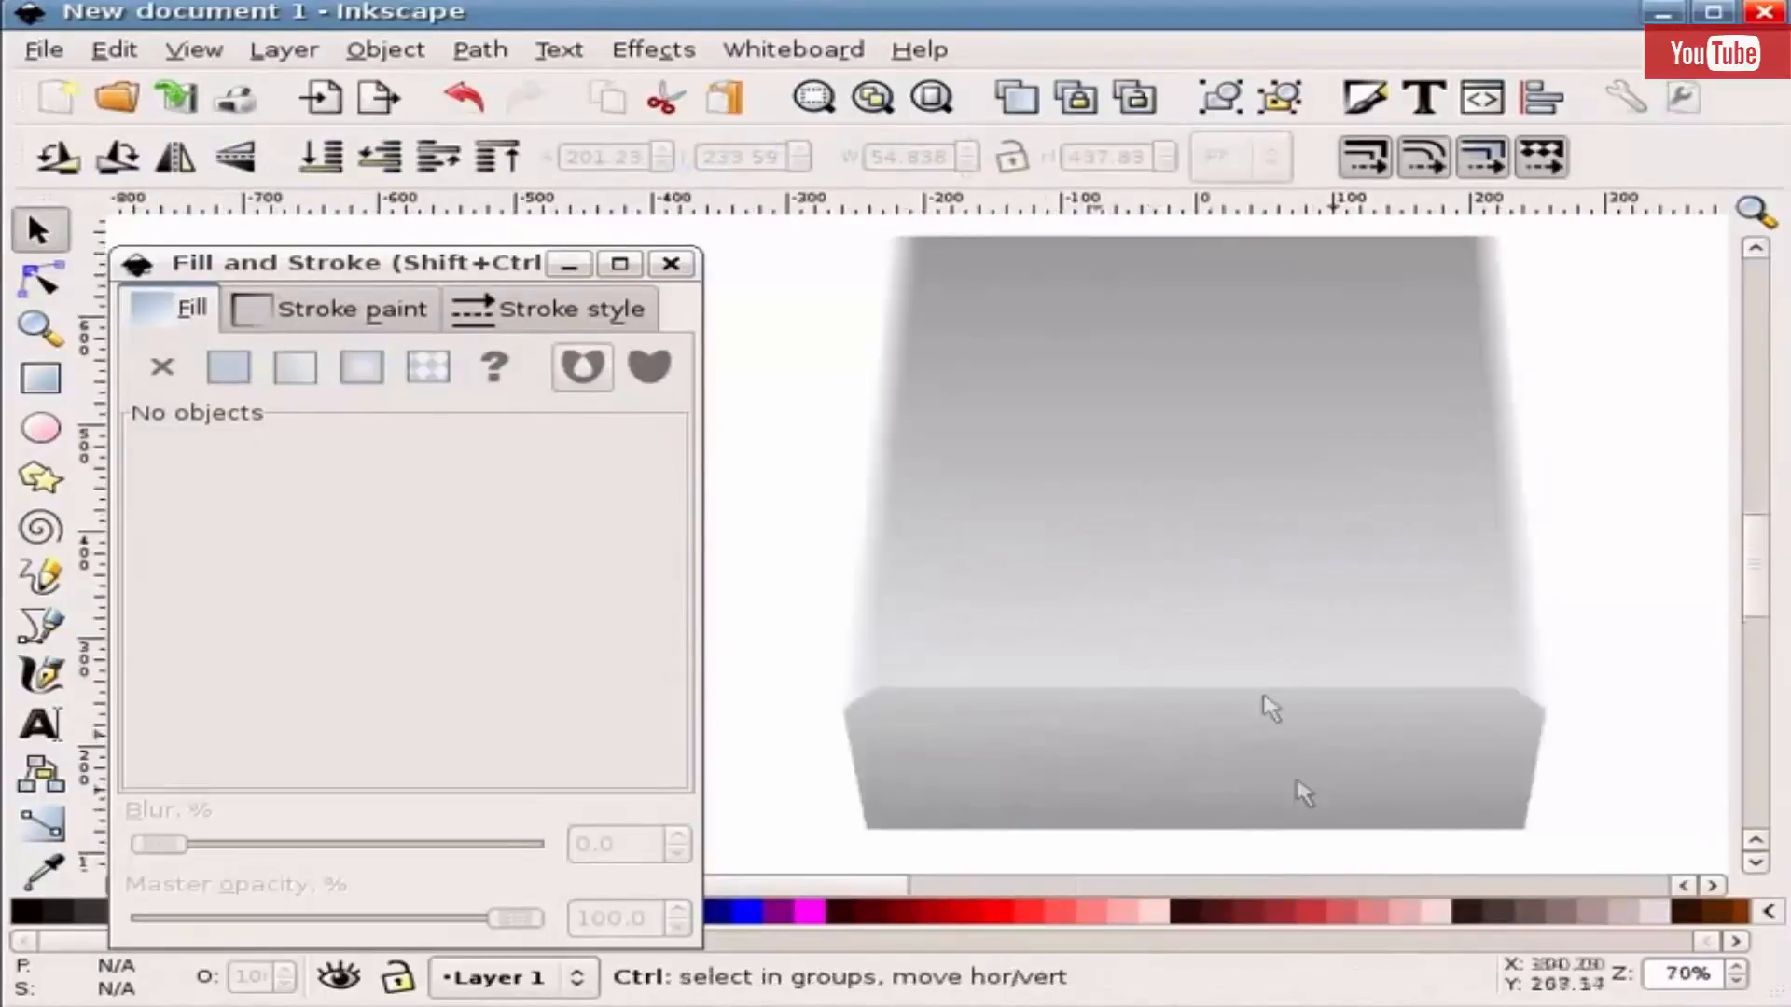
- Create a linked offset of the front face and inset it by about 20 pt
{"action": "left_click", "coordinate": [1212, 748]}
{"action": "key", "text": "ctrl"}
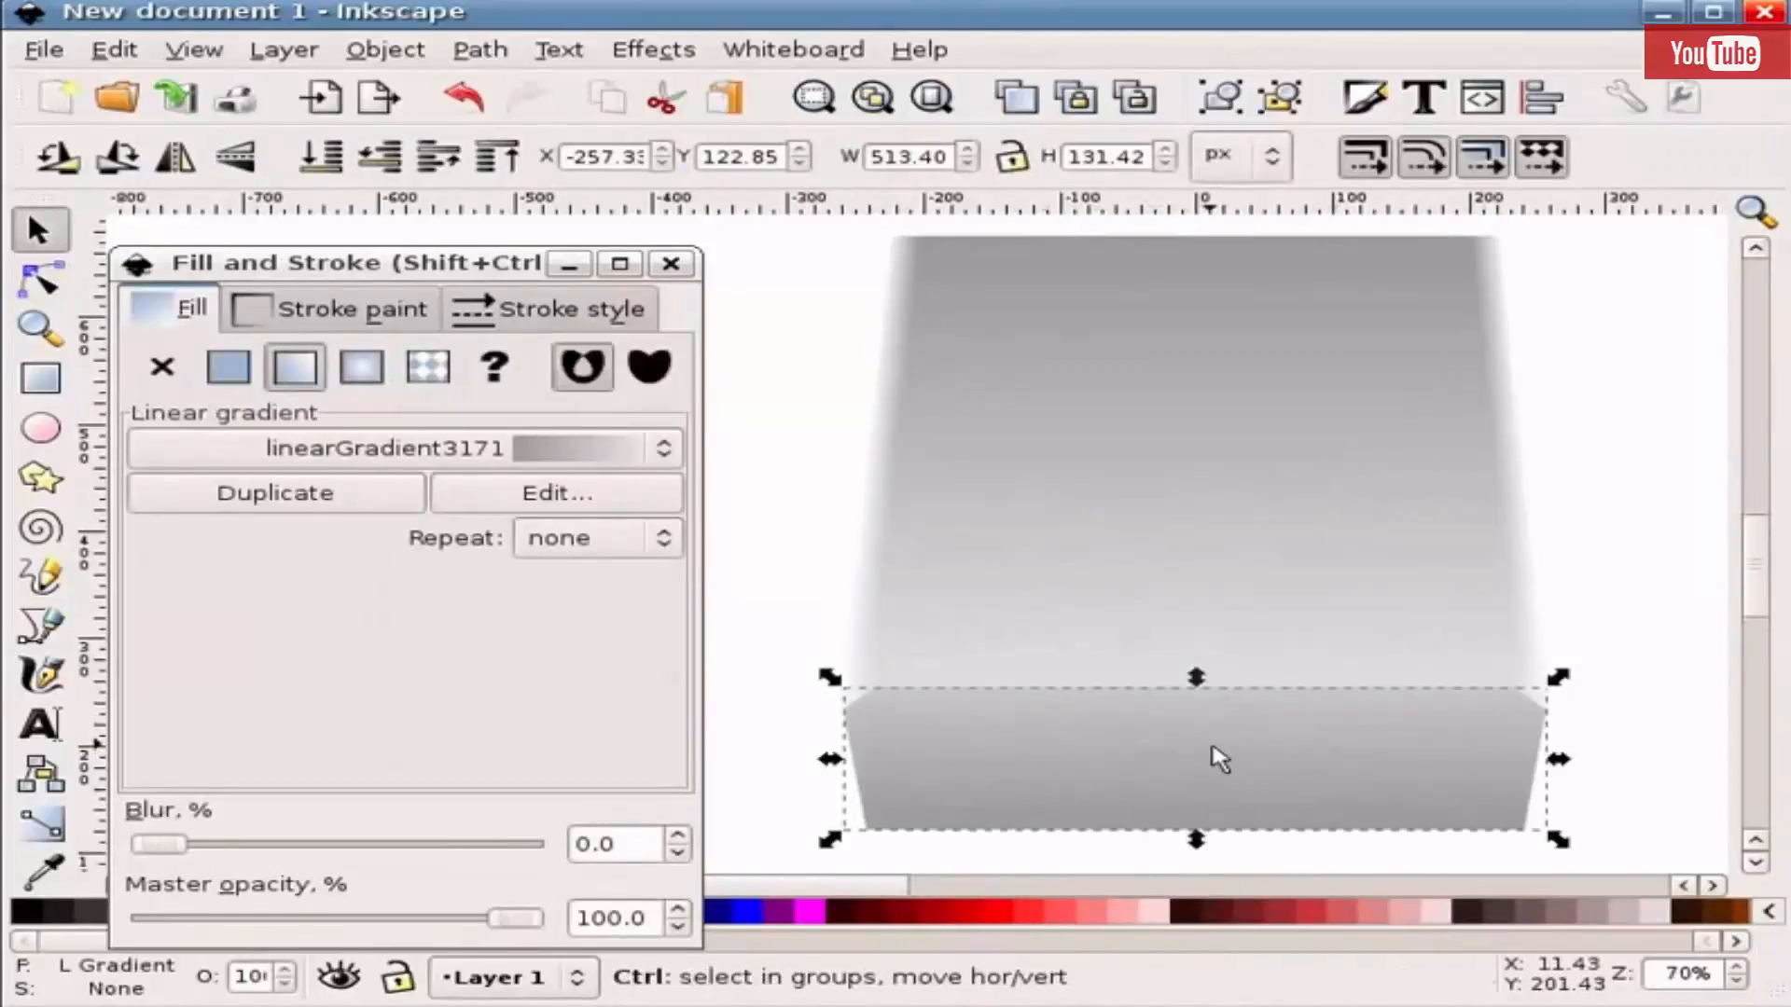
{"action": "key", "text": "ctrl"}
{"action": "key", "text": "F2"}
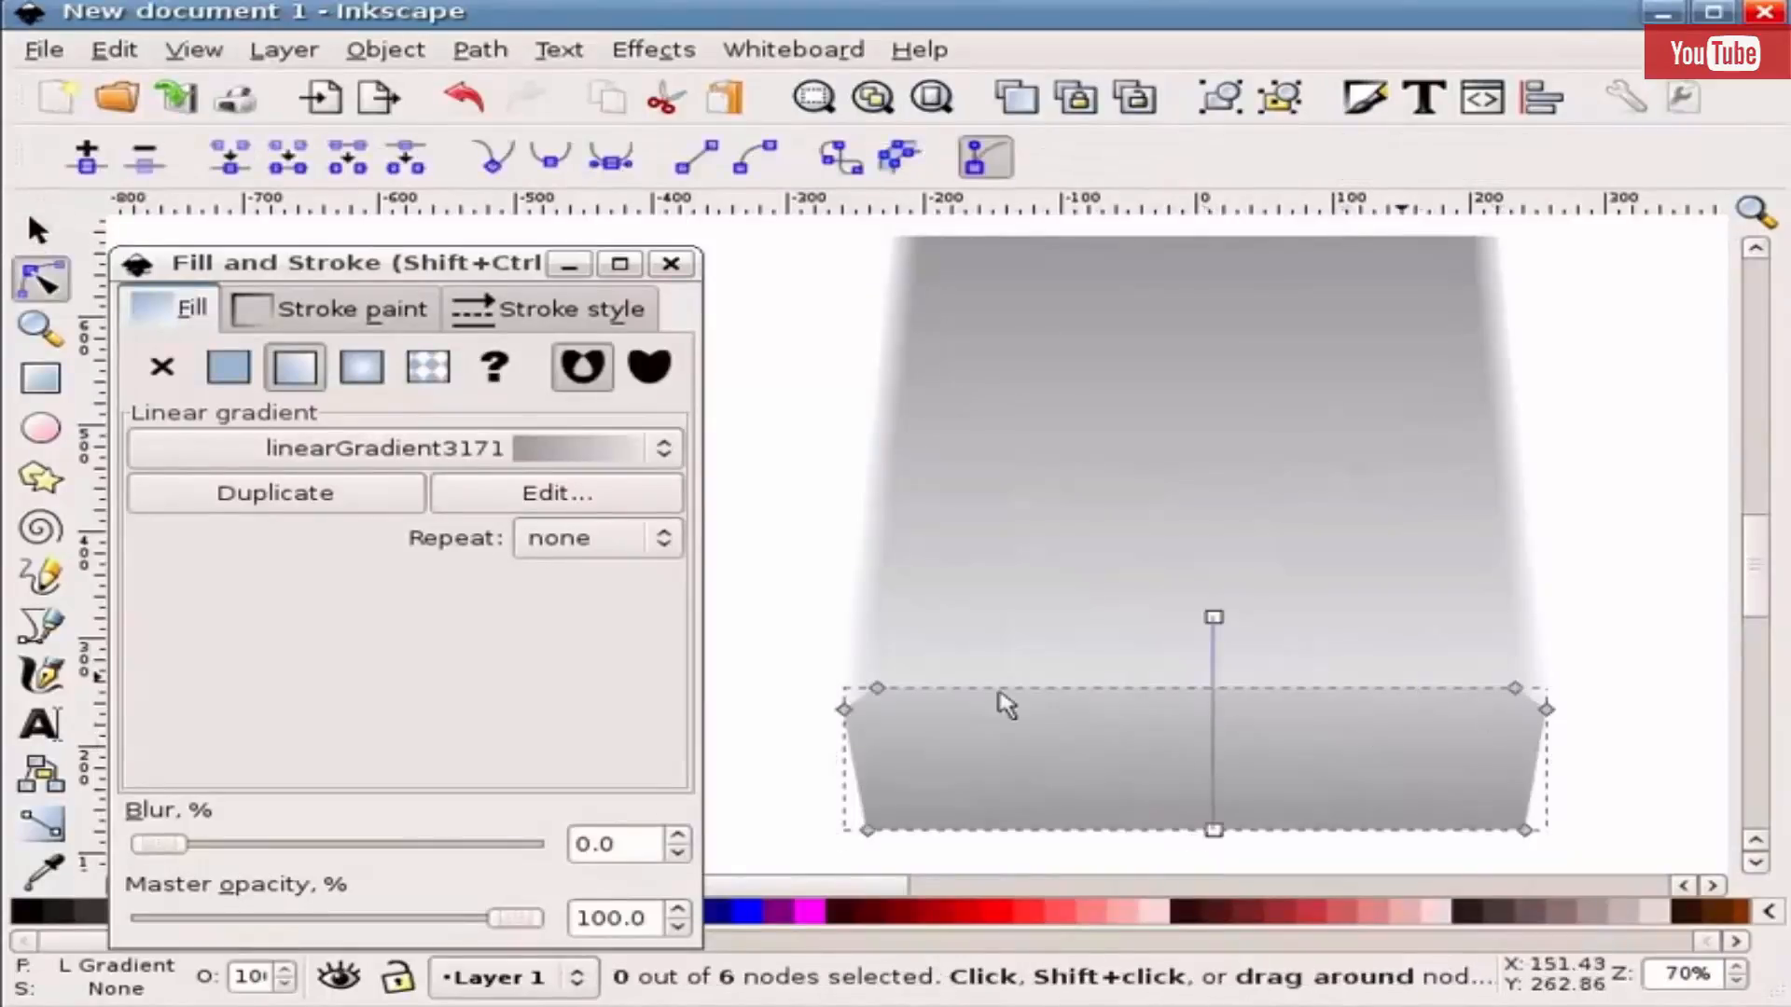
{"action": "key", "text": "ctrl"}
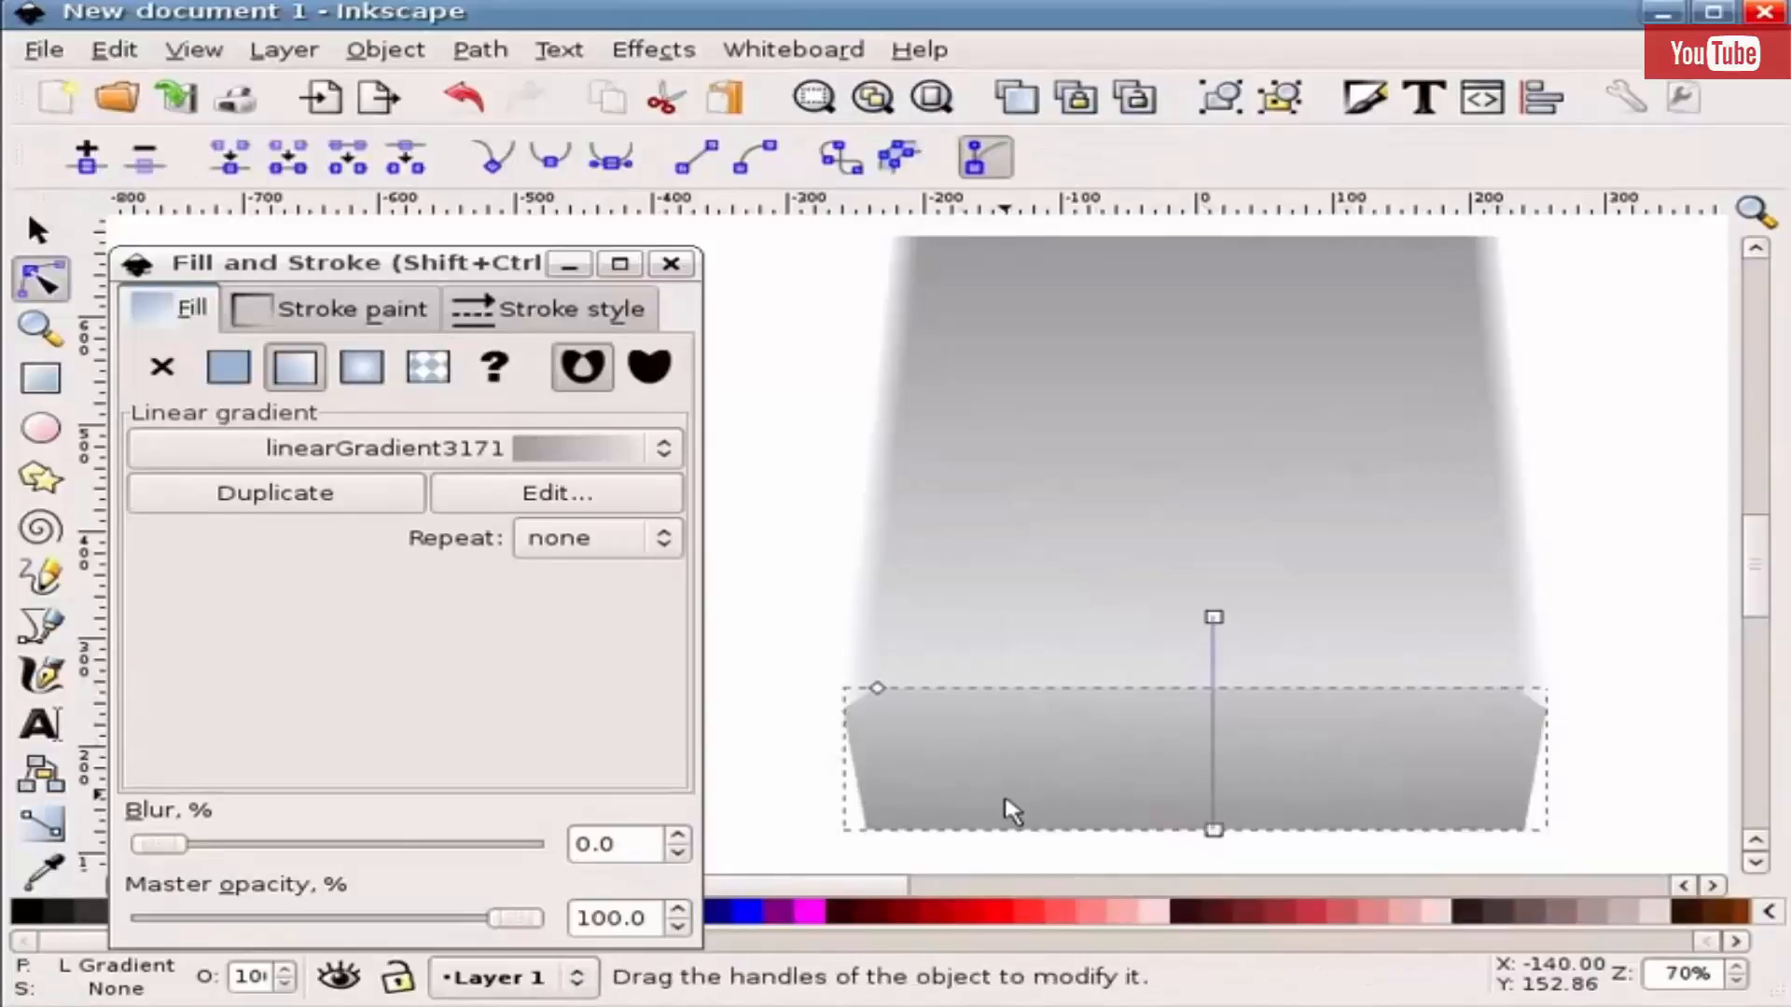
{"action": "left_click", "coordinate": [495, 53]}
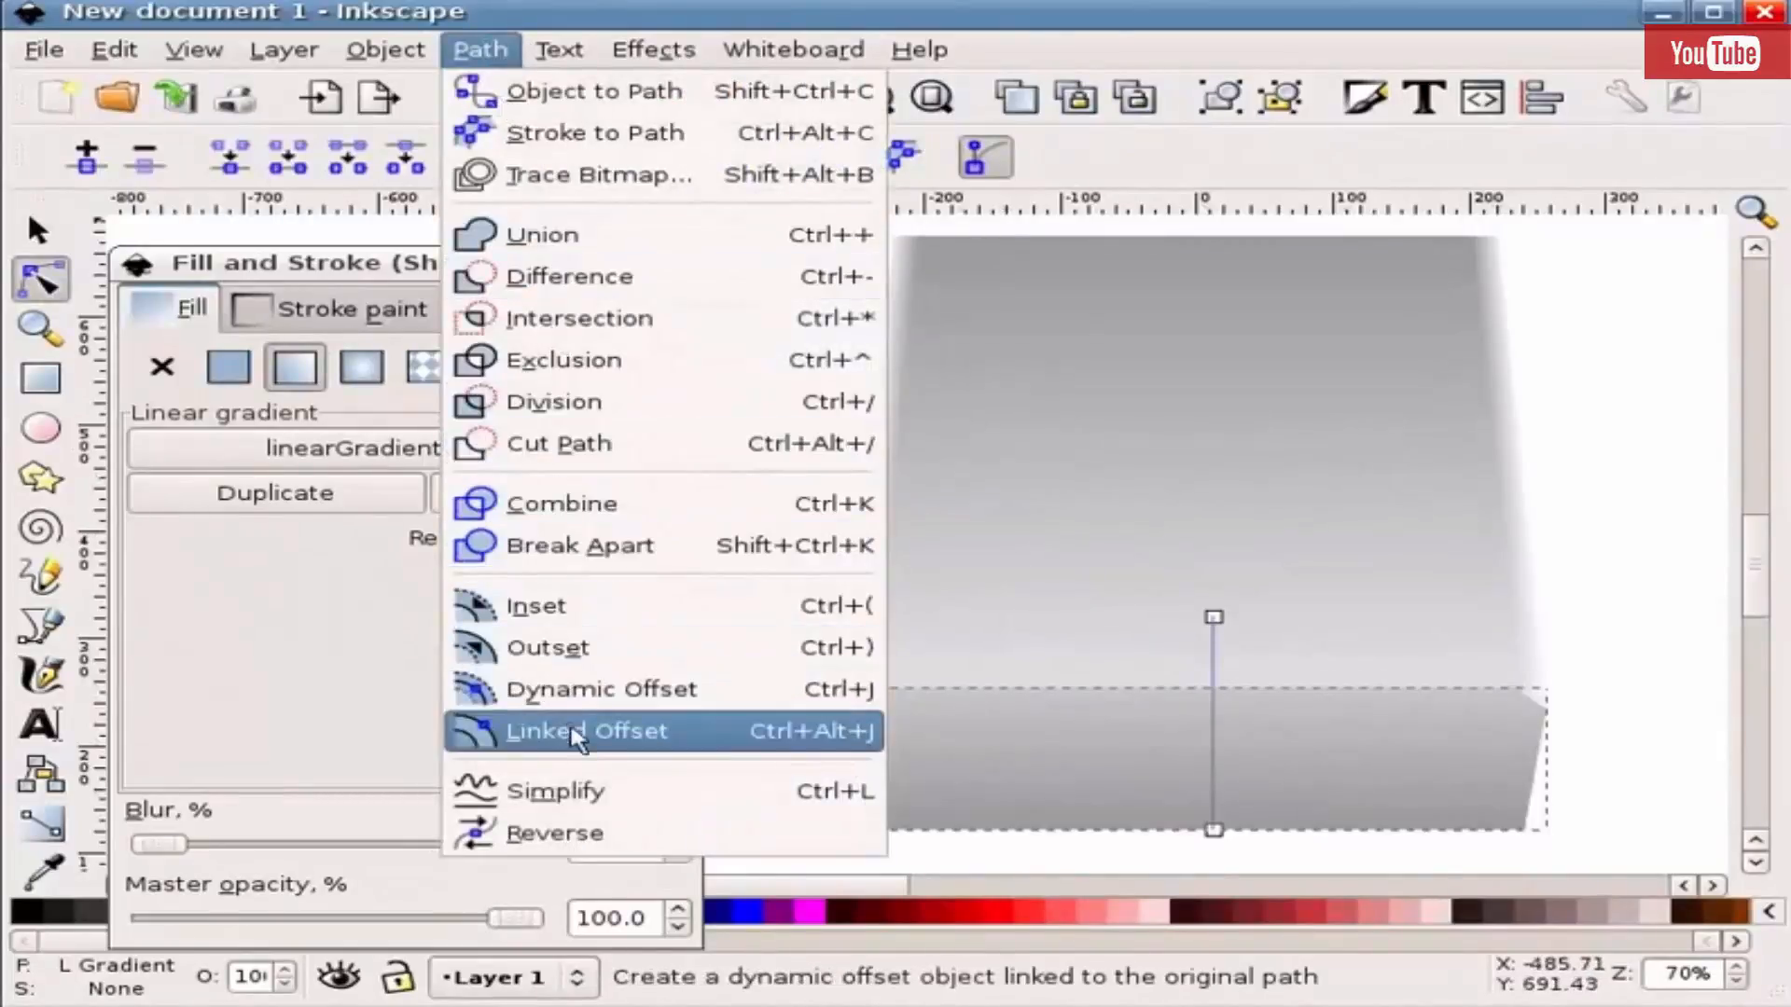
{"action": "left_click", "coordinate": [838, 694]}
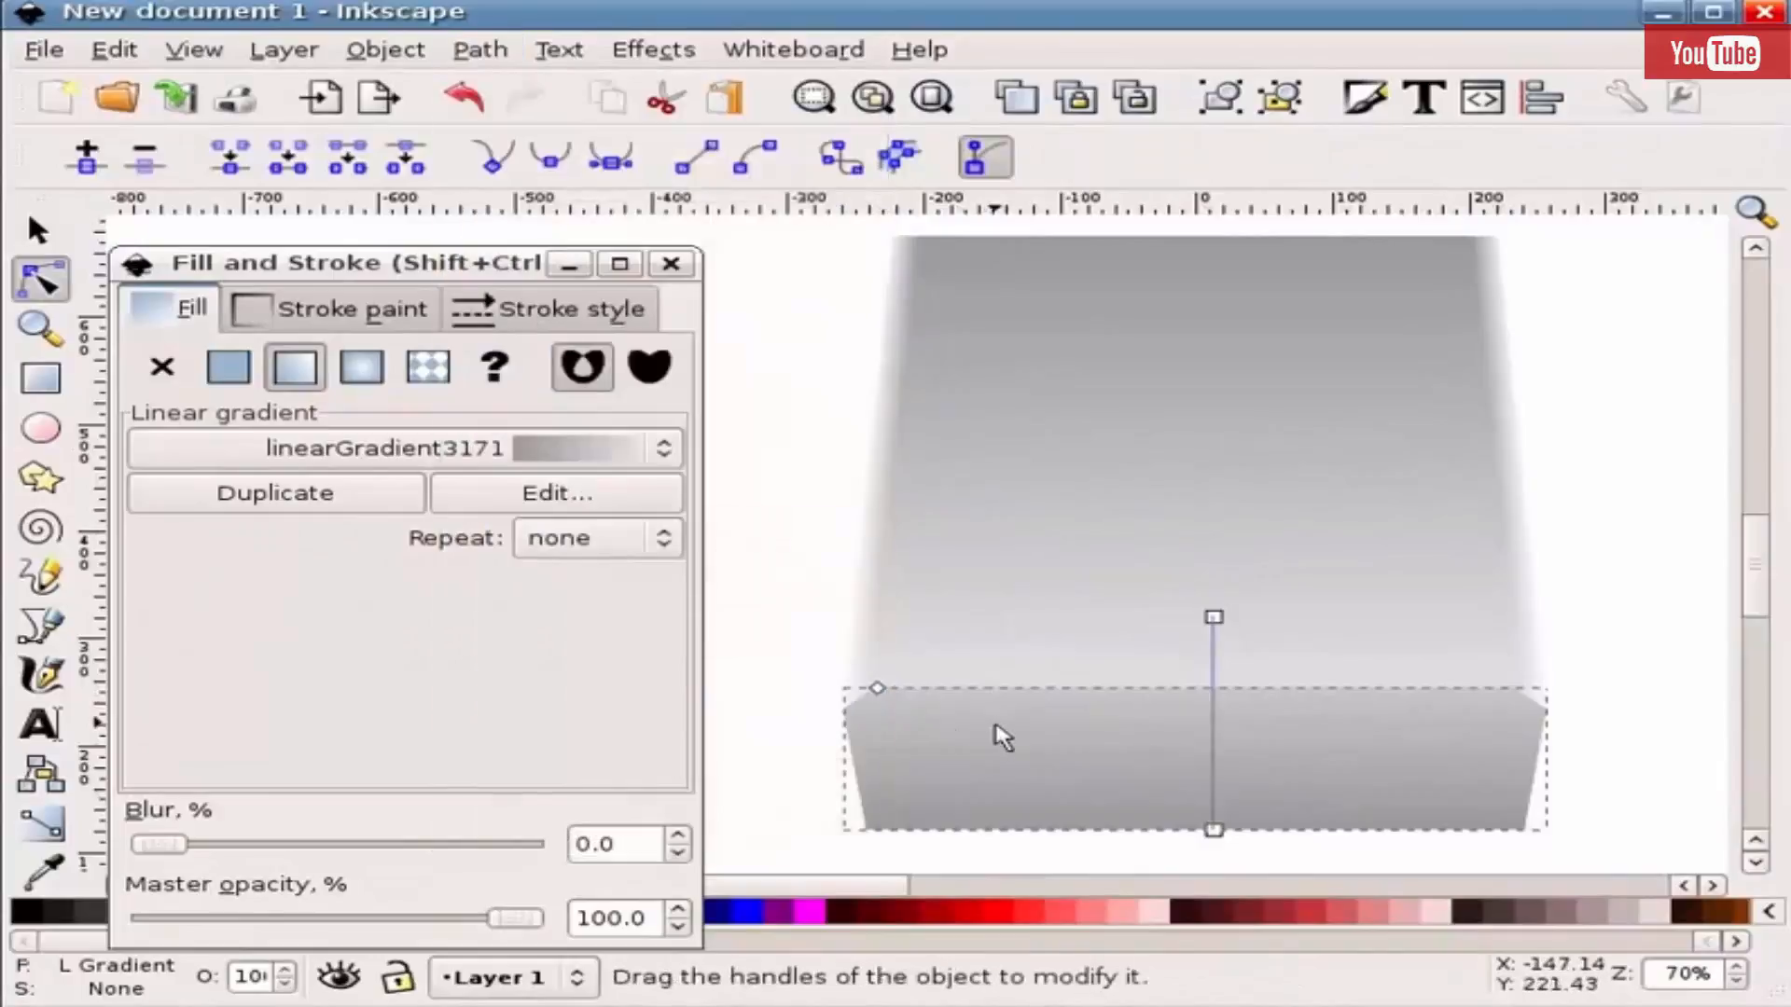
{"action": "left_click_drag", "start_coordinate": [878, 689], "coordinate": [904, 720]}
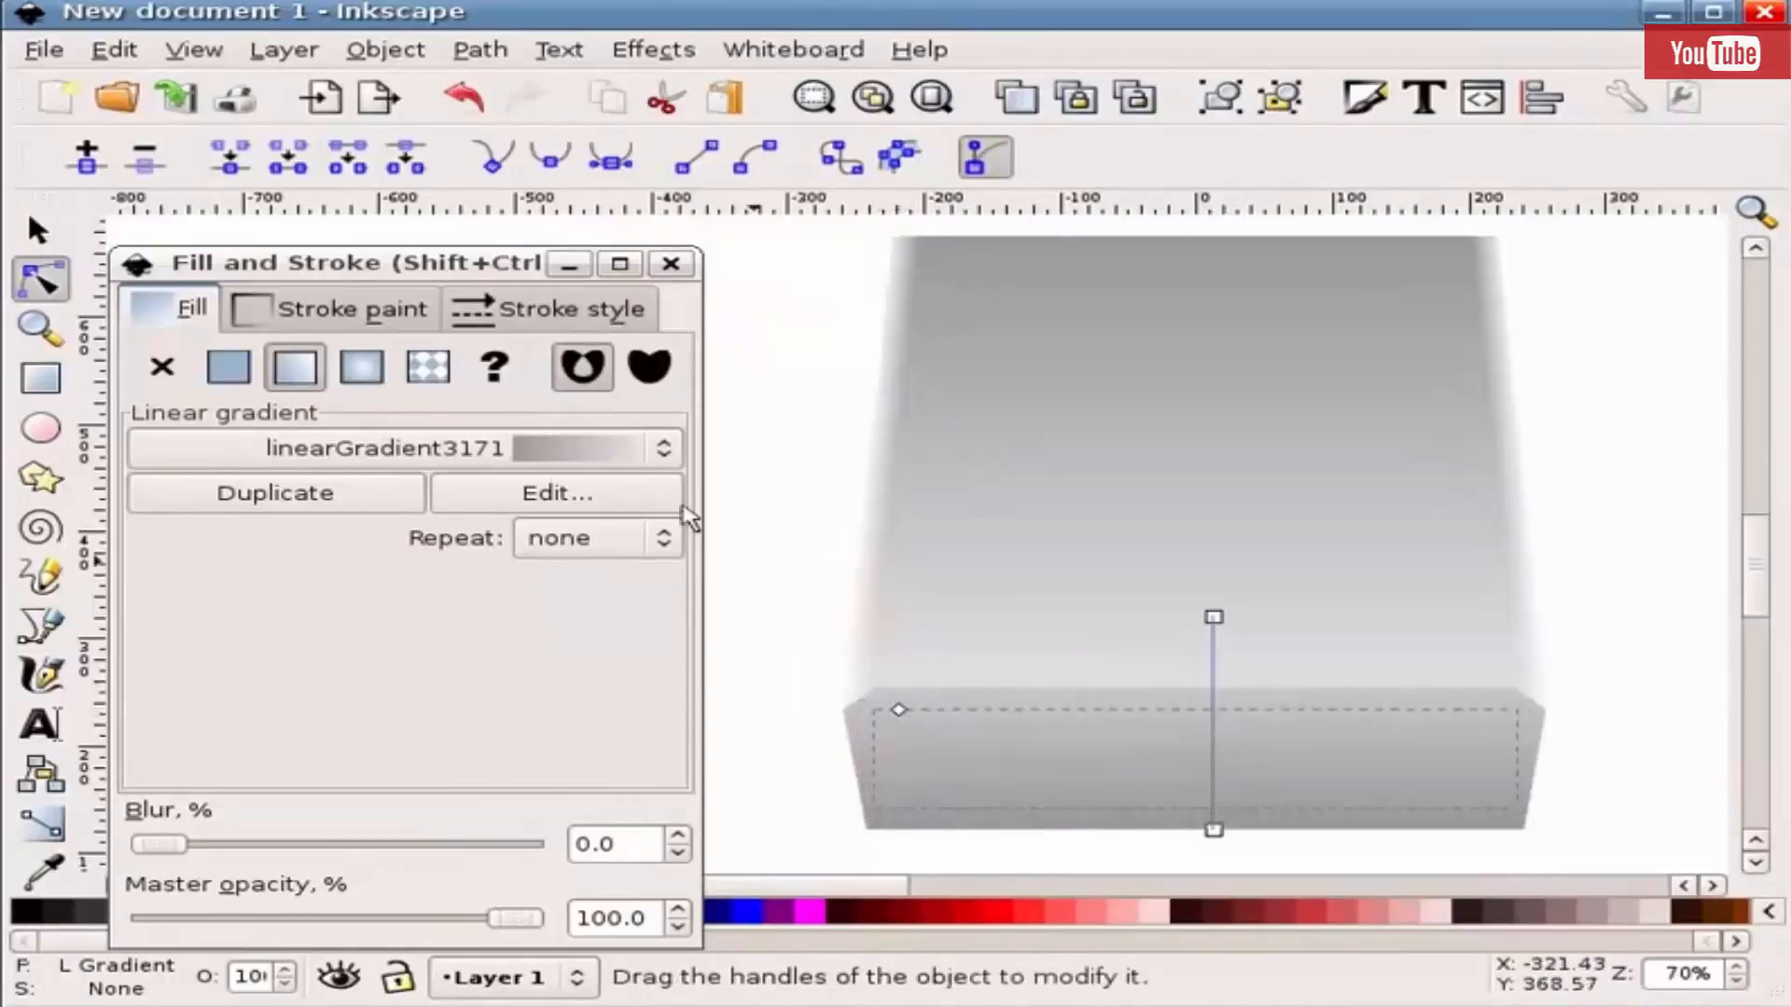
- Give the inset front panel a flat dark grey fill of 333333ff
{"action": "key", "text": "F1"}
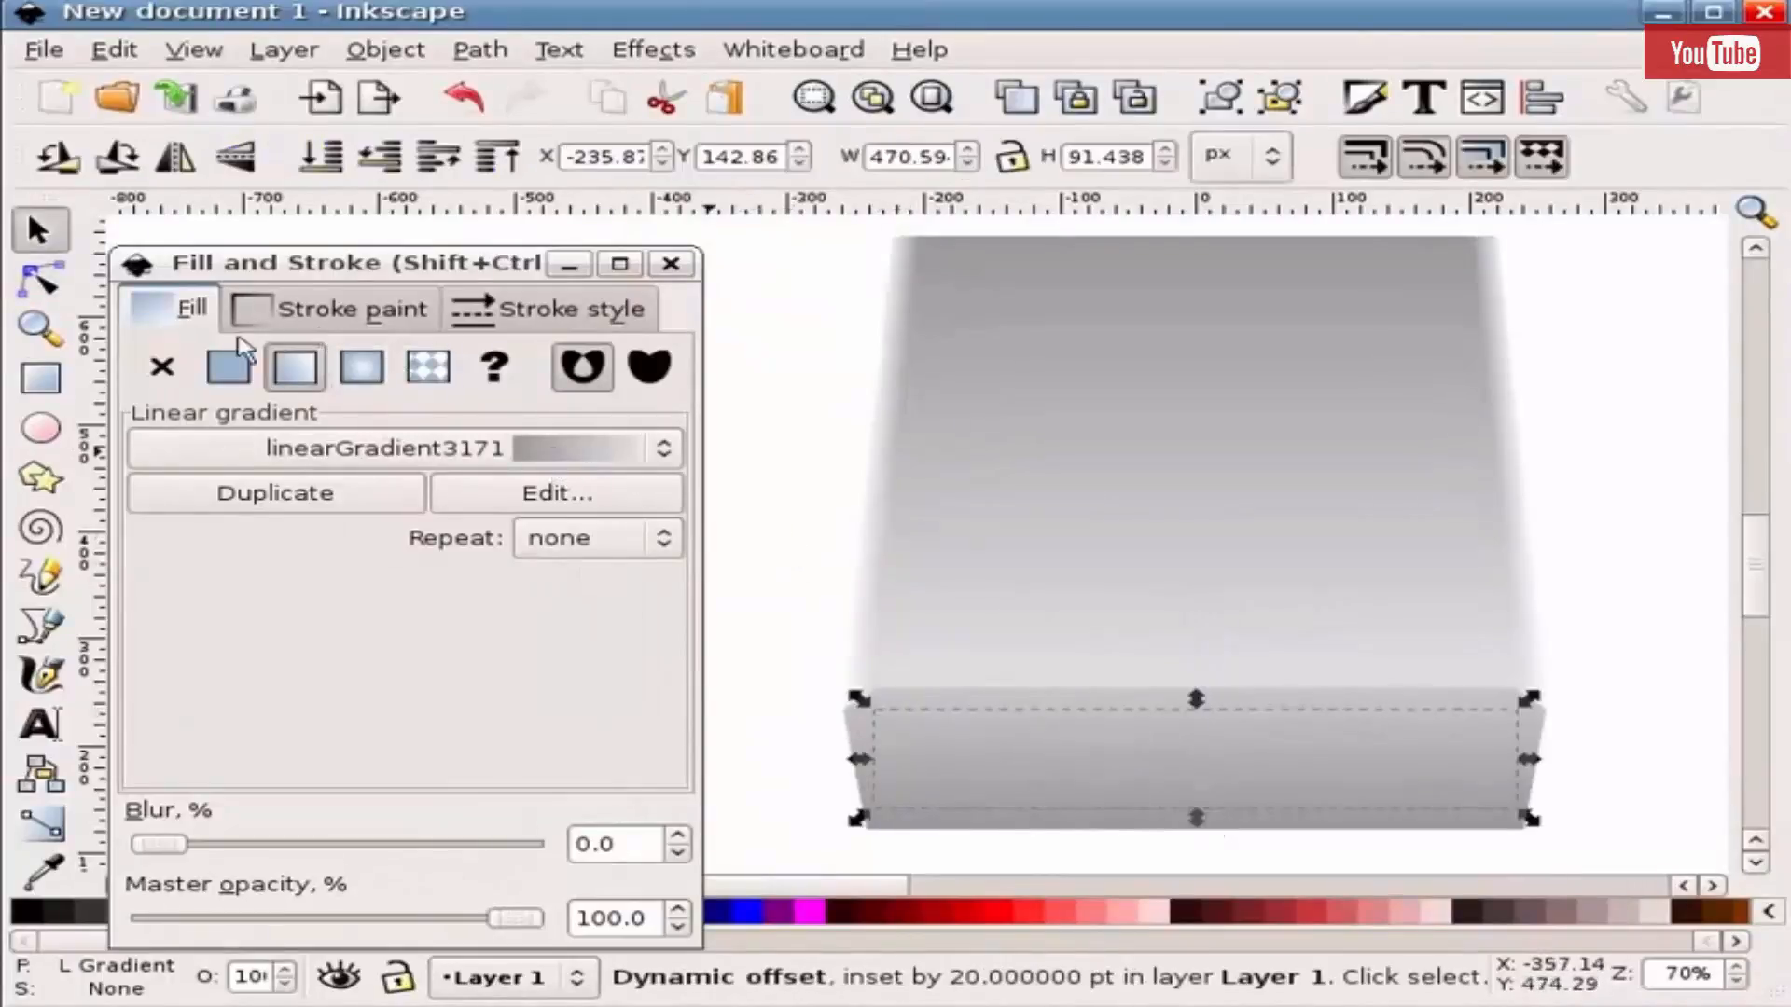
{"action": "left_click", "coordinate": [228, 368]}
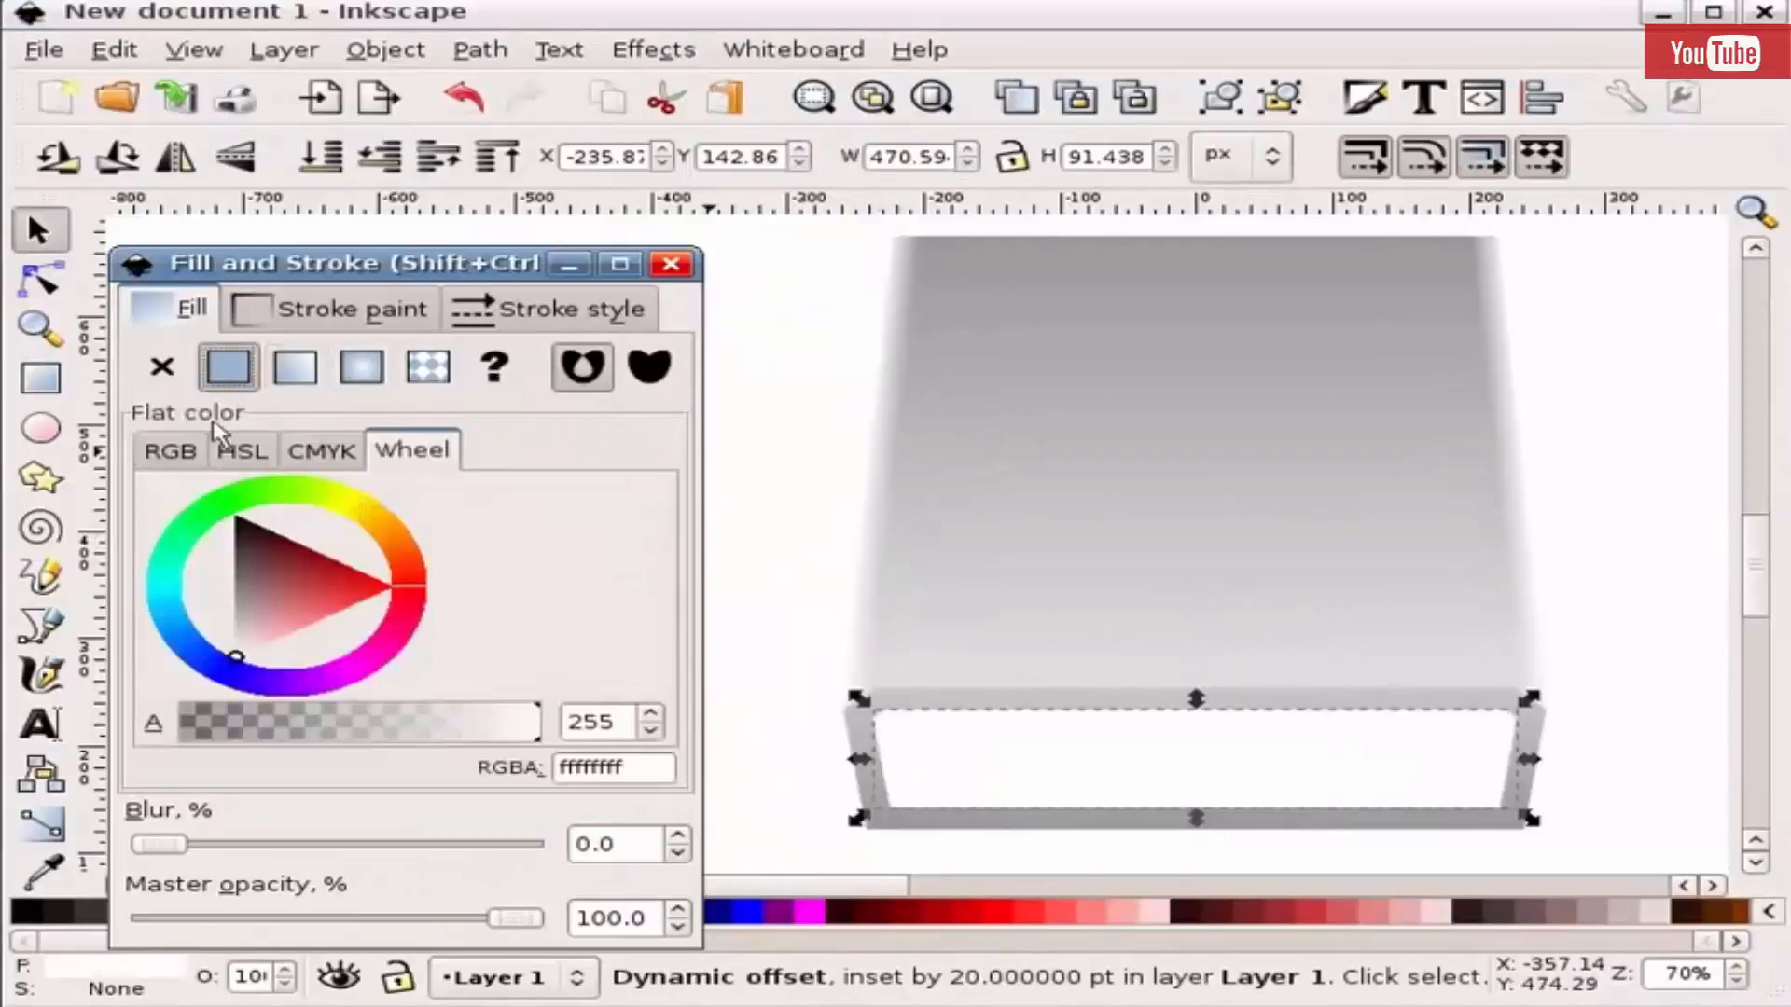
{"action": "left_click", "coordinate": [240, 567]}
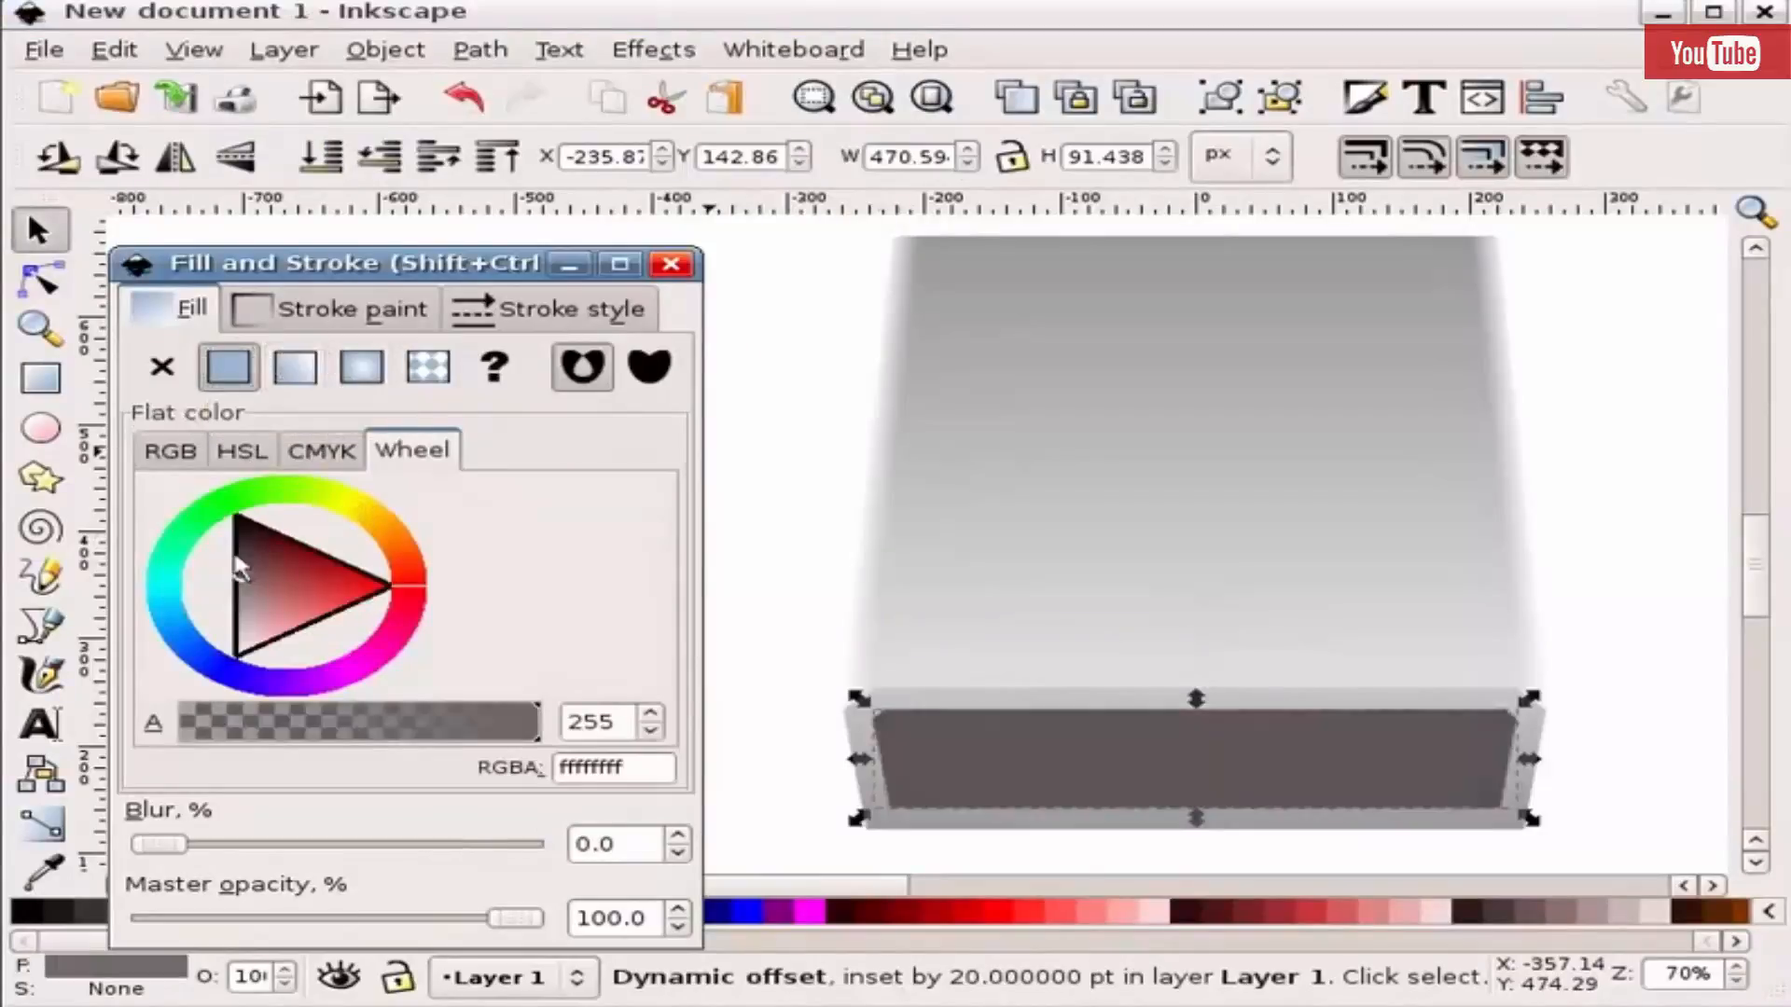
{"action": "left_click_drag", "start_coordinate": [240, 567], "coordinate": [238, 553]}
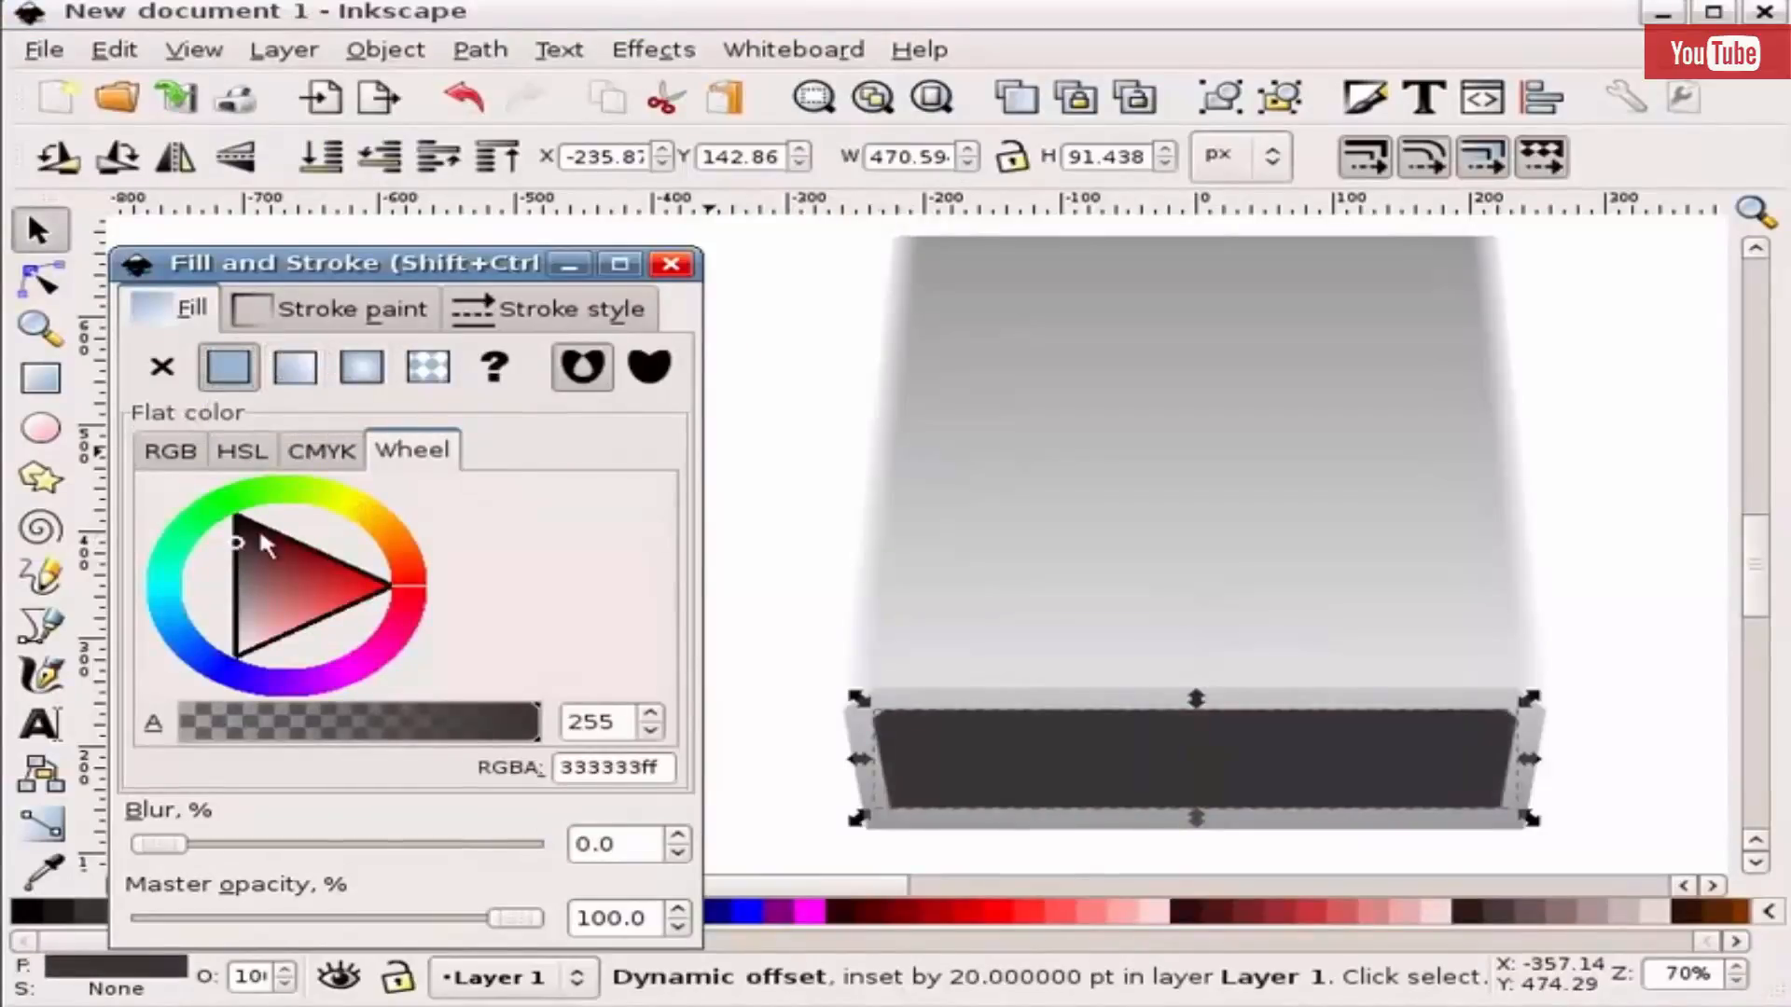
- Give the inset front panel a linear gradient running vertically from the middle of its upper edge to its lower edge
{"action": "left_click", "coordinate": [295, 367]}
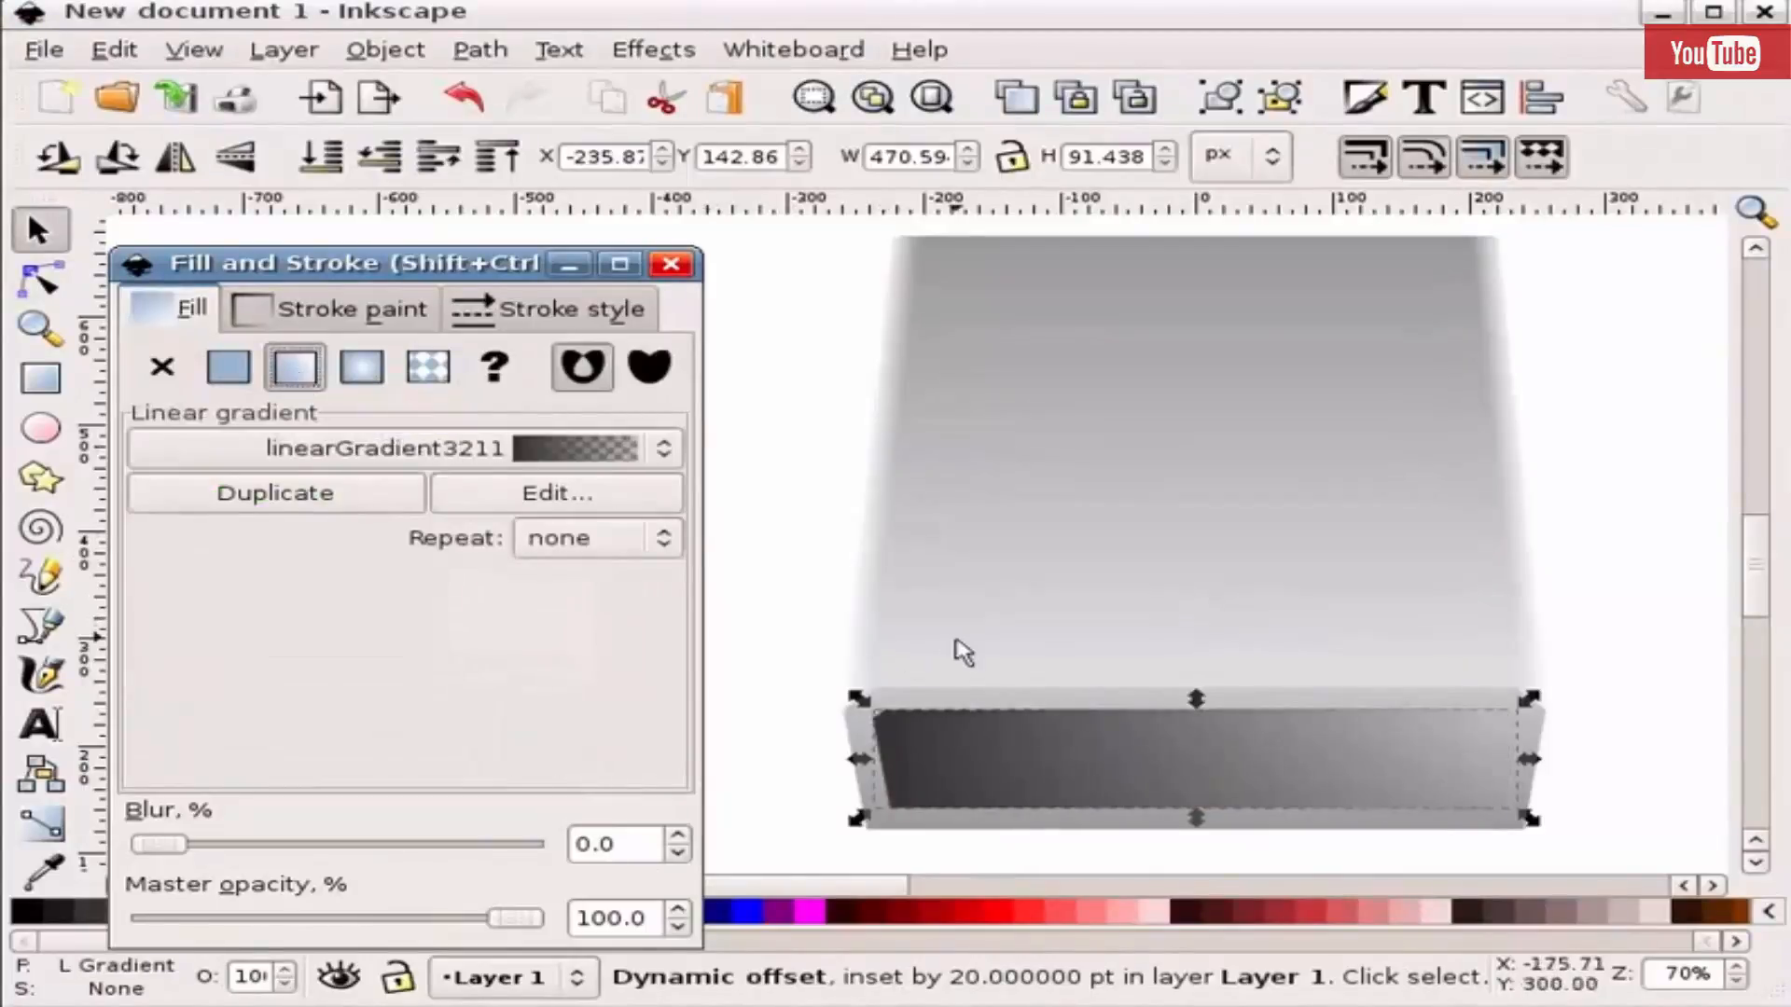
{"action": "left_click", "coordinate": [41, 824]}
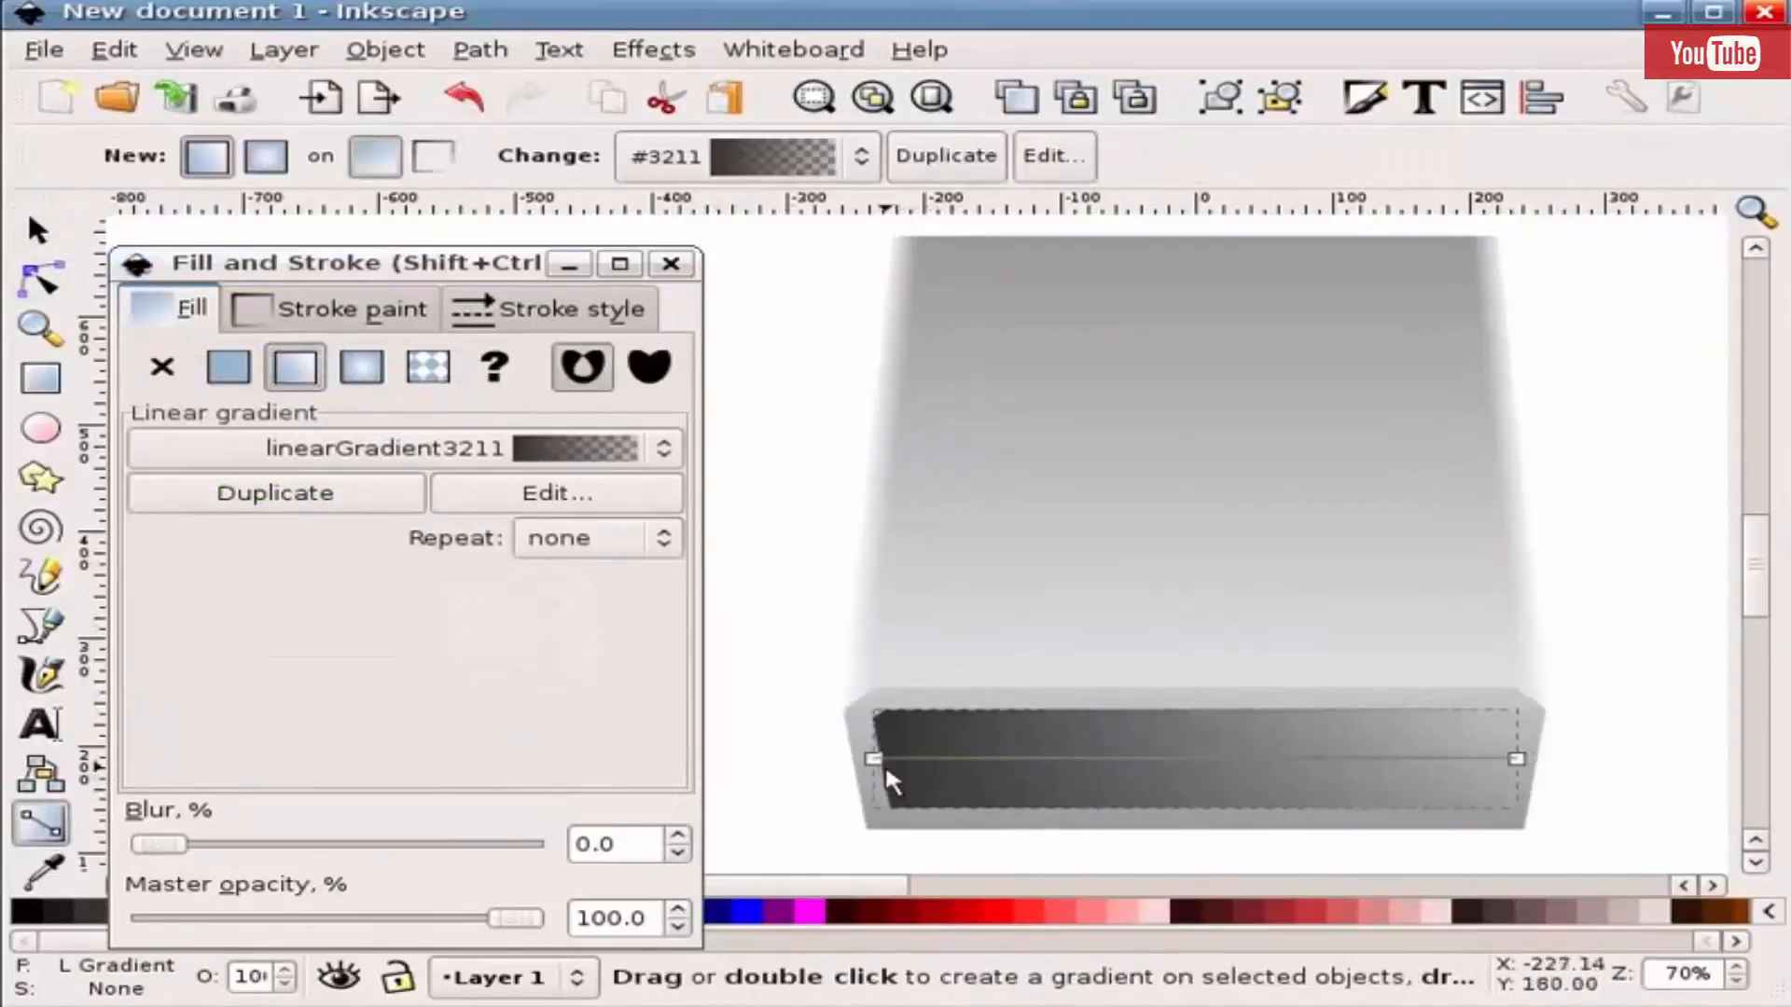
{"action": "left_click_drag", "start_coordinate": [1075, 749], "coordinate": [1200, 726]}
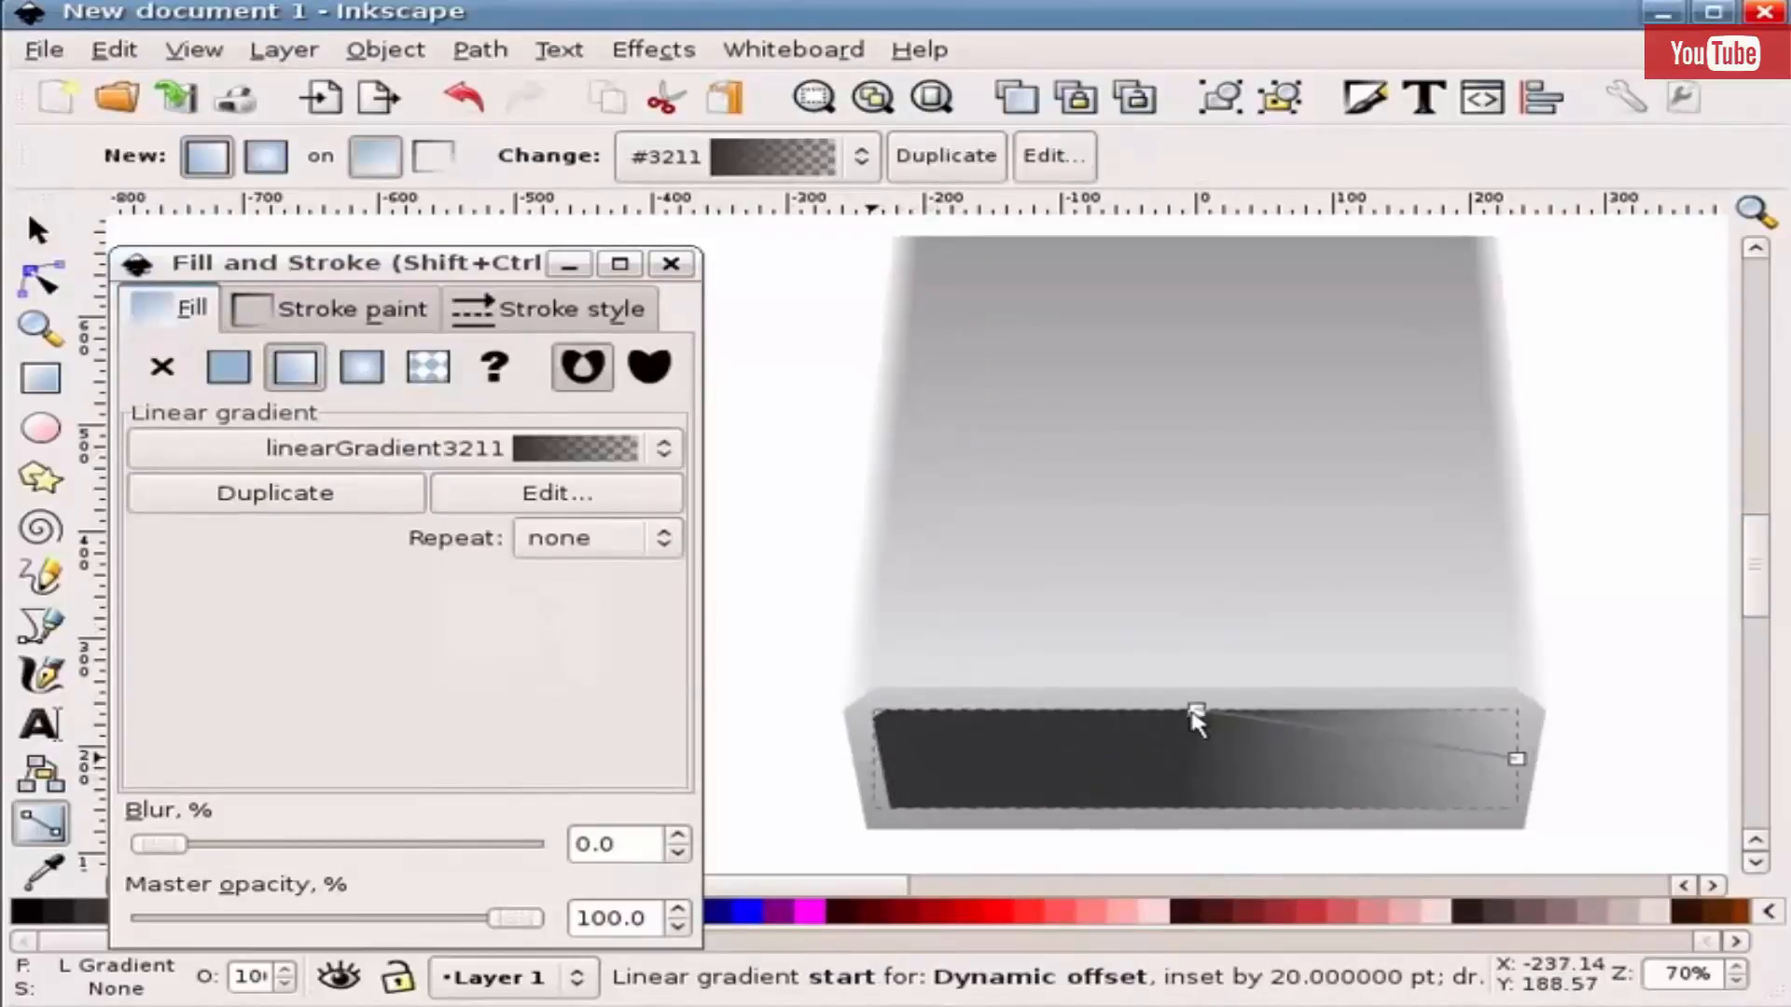
{"action": "left_click", "coordinate": [1196, 718]}
{"action": "left_click_drag", "start_coordinate": [1517, 758], "coordinate": [1209, 828]}
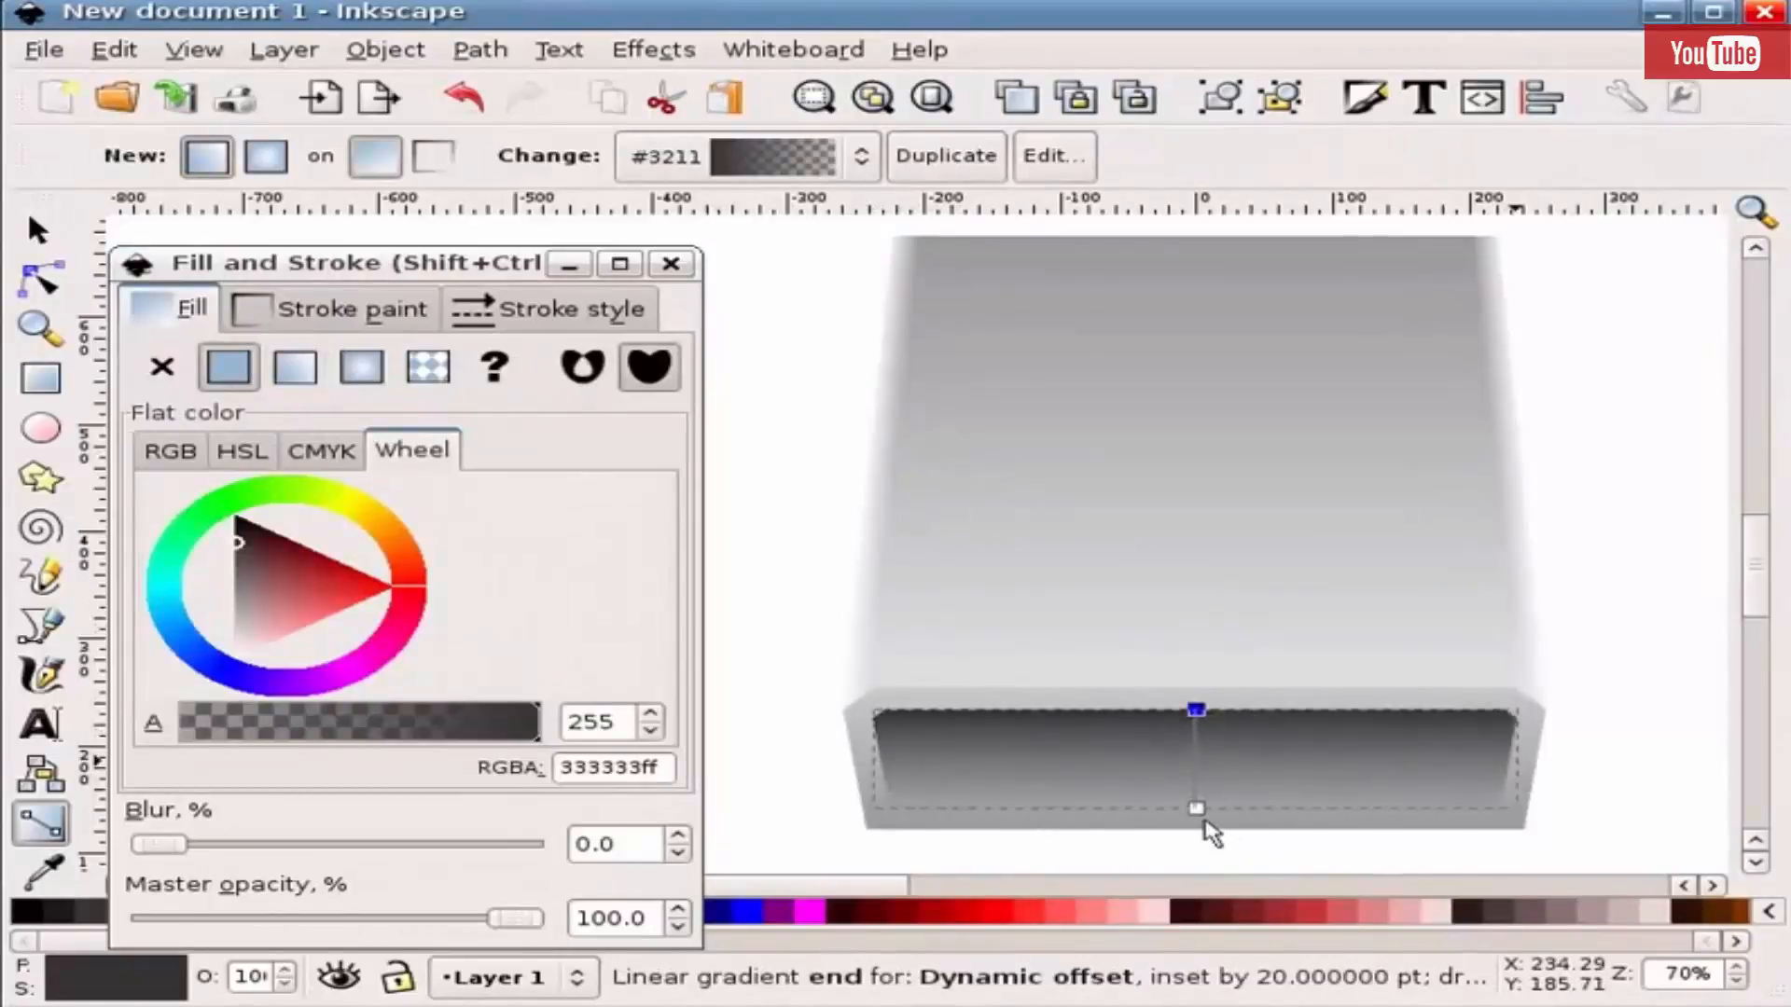
{"action": "left_click", "coordinate": [1203, 815]}
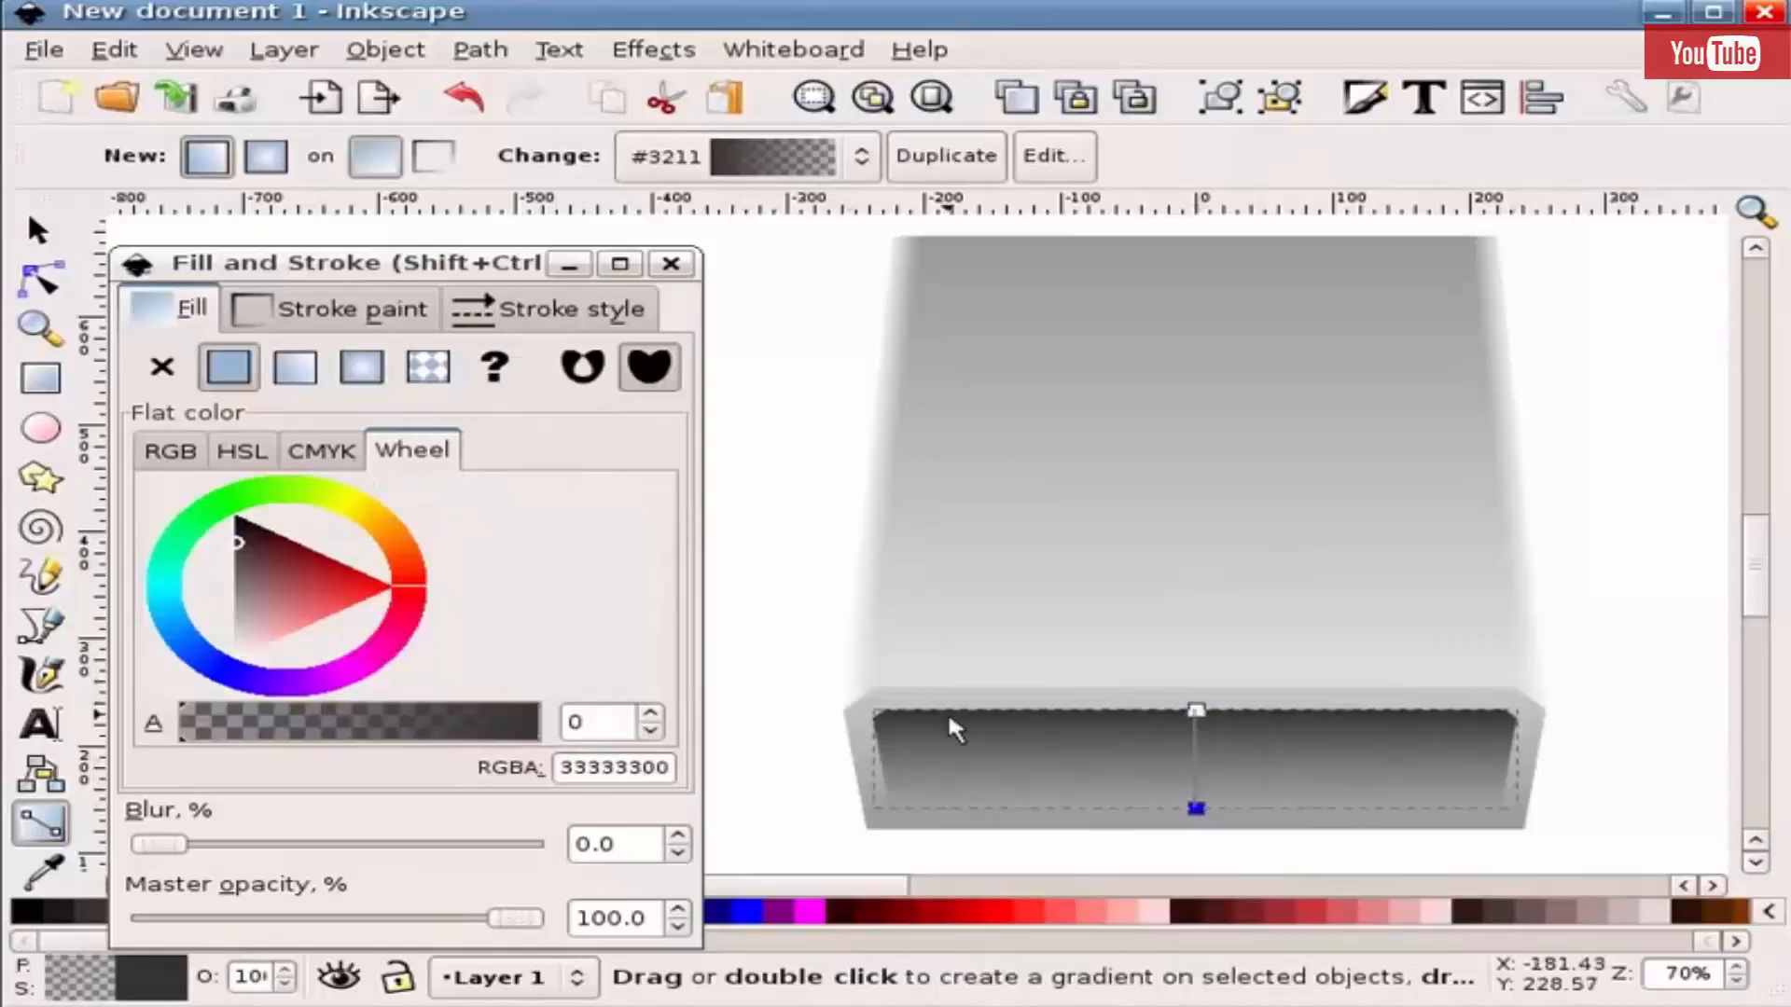
{"action": "key", "text": "F1"}
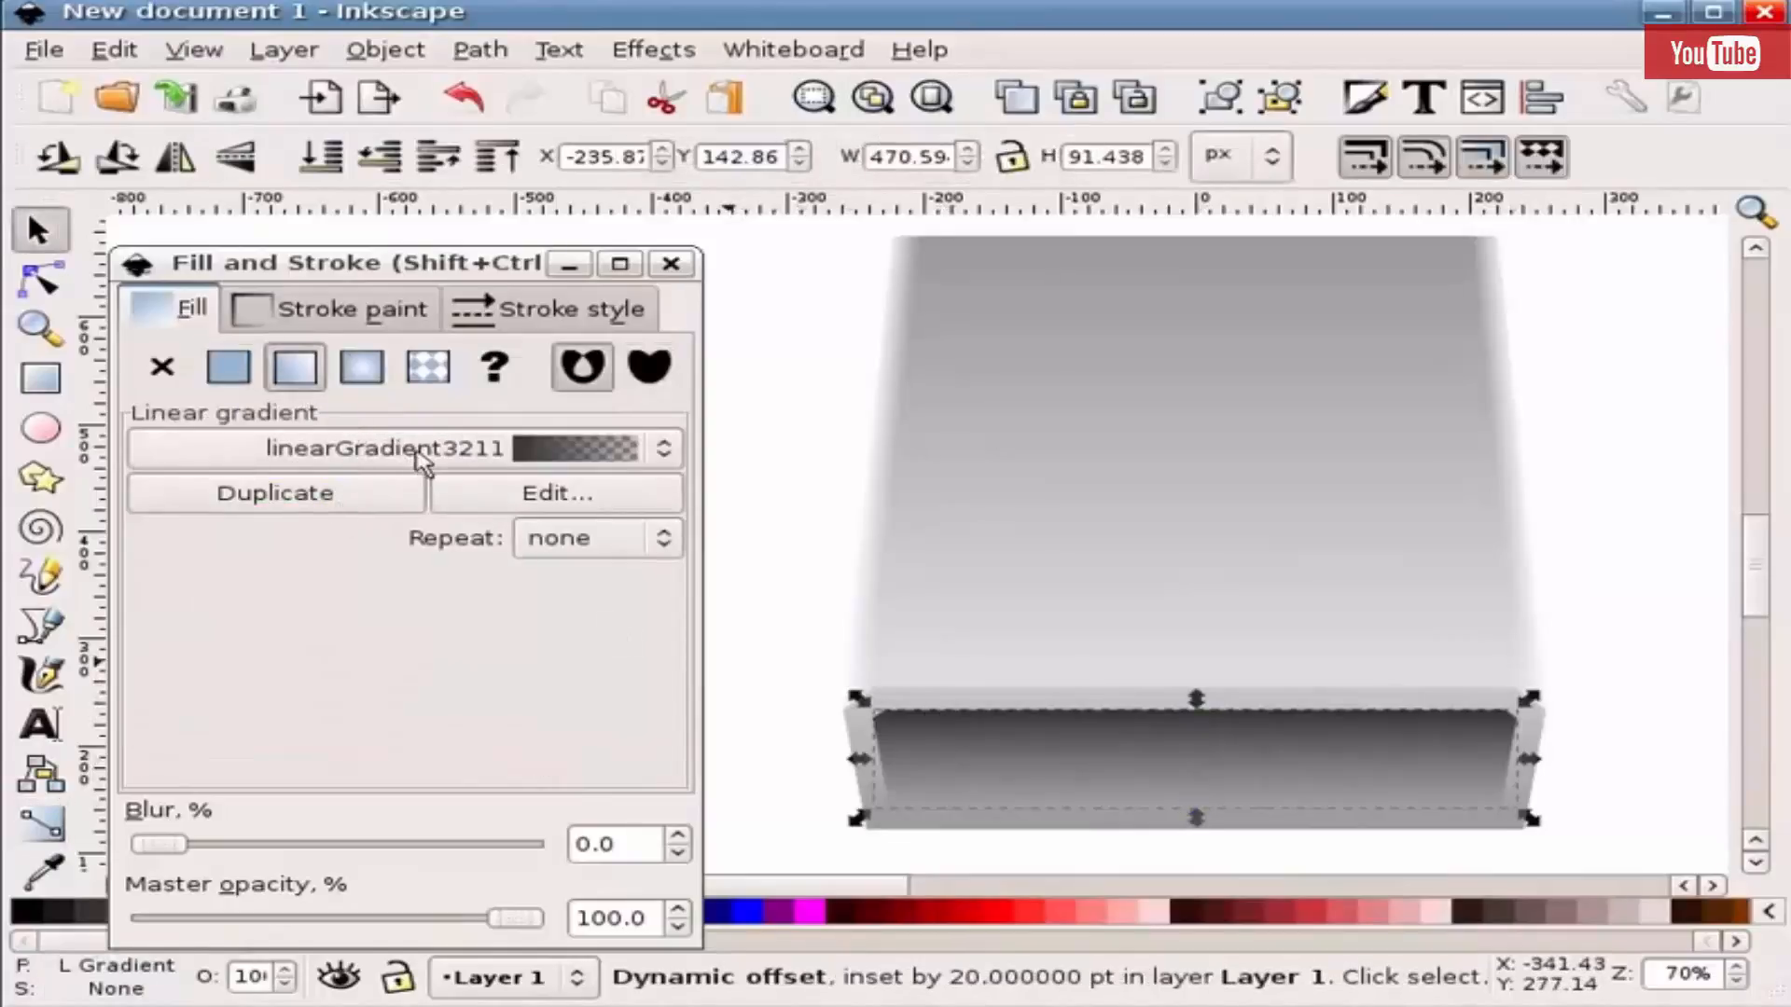
- Set the panel gradient's end stop to fully opaque light grey e9e9e9ff and deselect the panel
{"action": "left_click", "coordinate": [525, 496]}
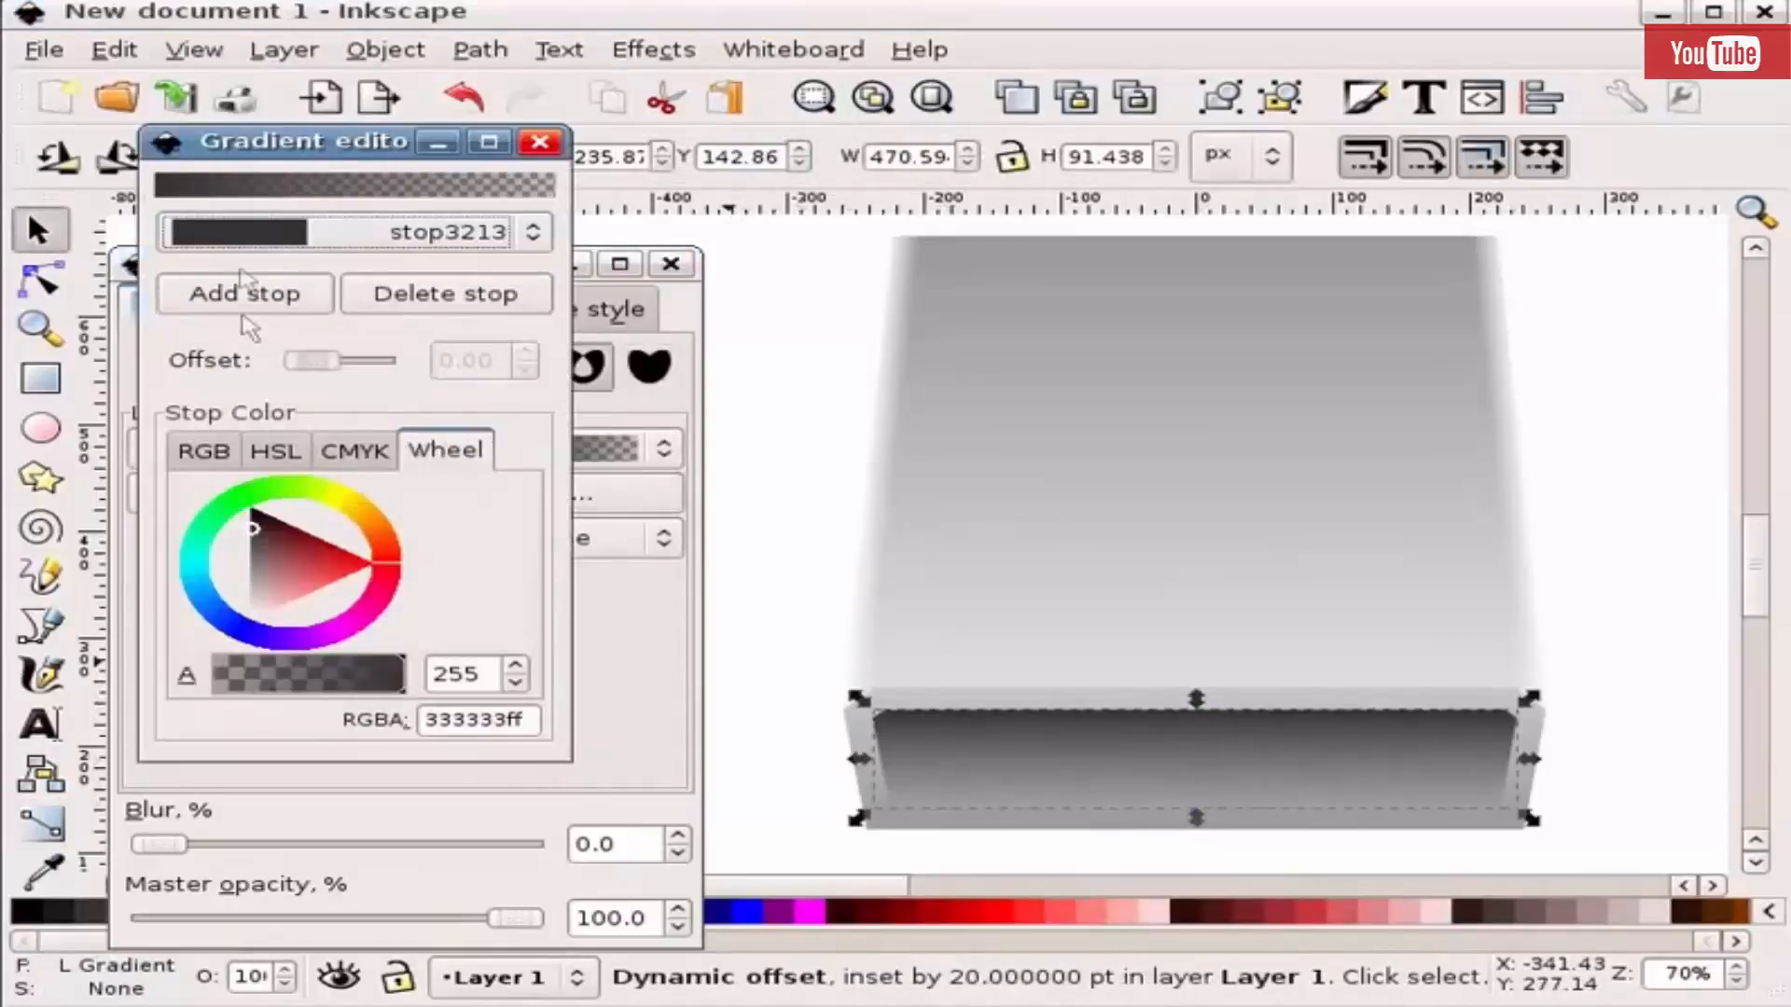
{"action": "left_click", "coordinate": [401, 245]}
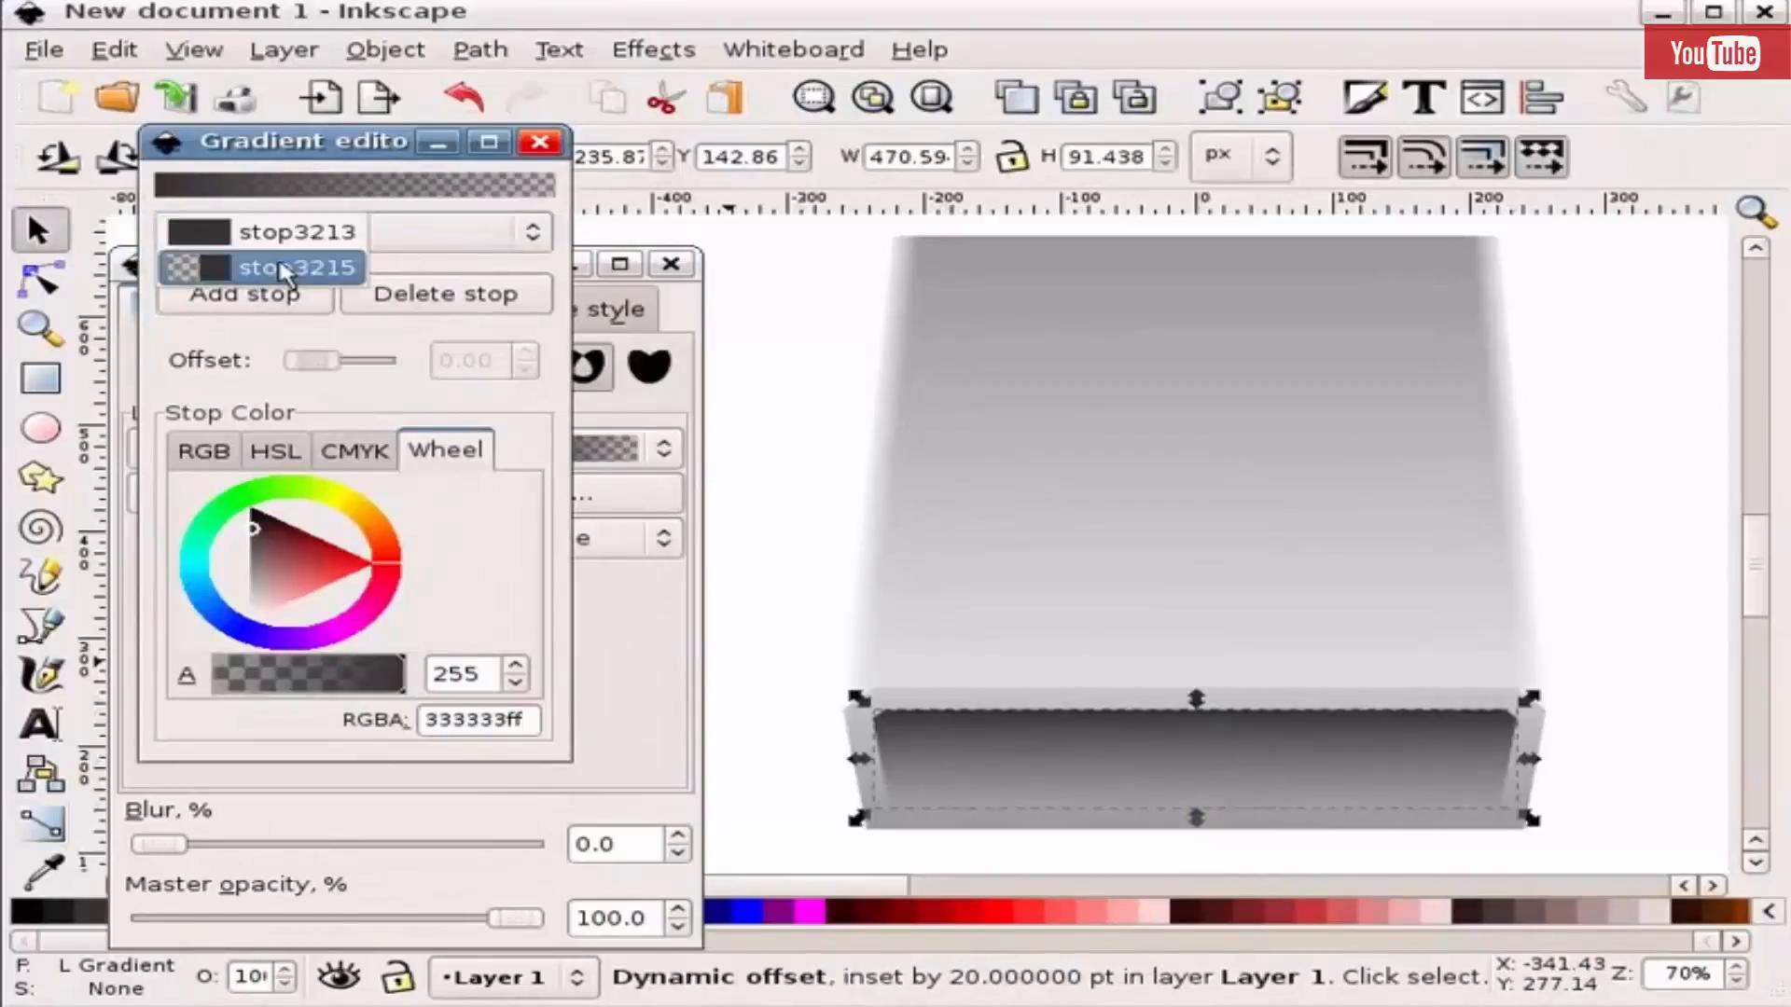
{"action": "left_click", "coordinate": [284, 269]}
{"action": "mouse_move", "coordinate": [271, 585]}
{"action": "left_mouse_down"}
{"action": "mouse_move", "coordinate": [248, 588]}
{"action": "mouse_move", "coordinate": [252, 608]}
{"action": "left_mouse_up"}
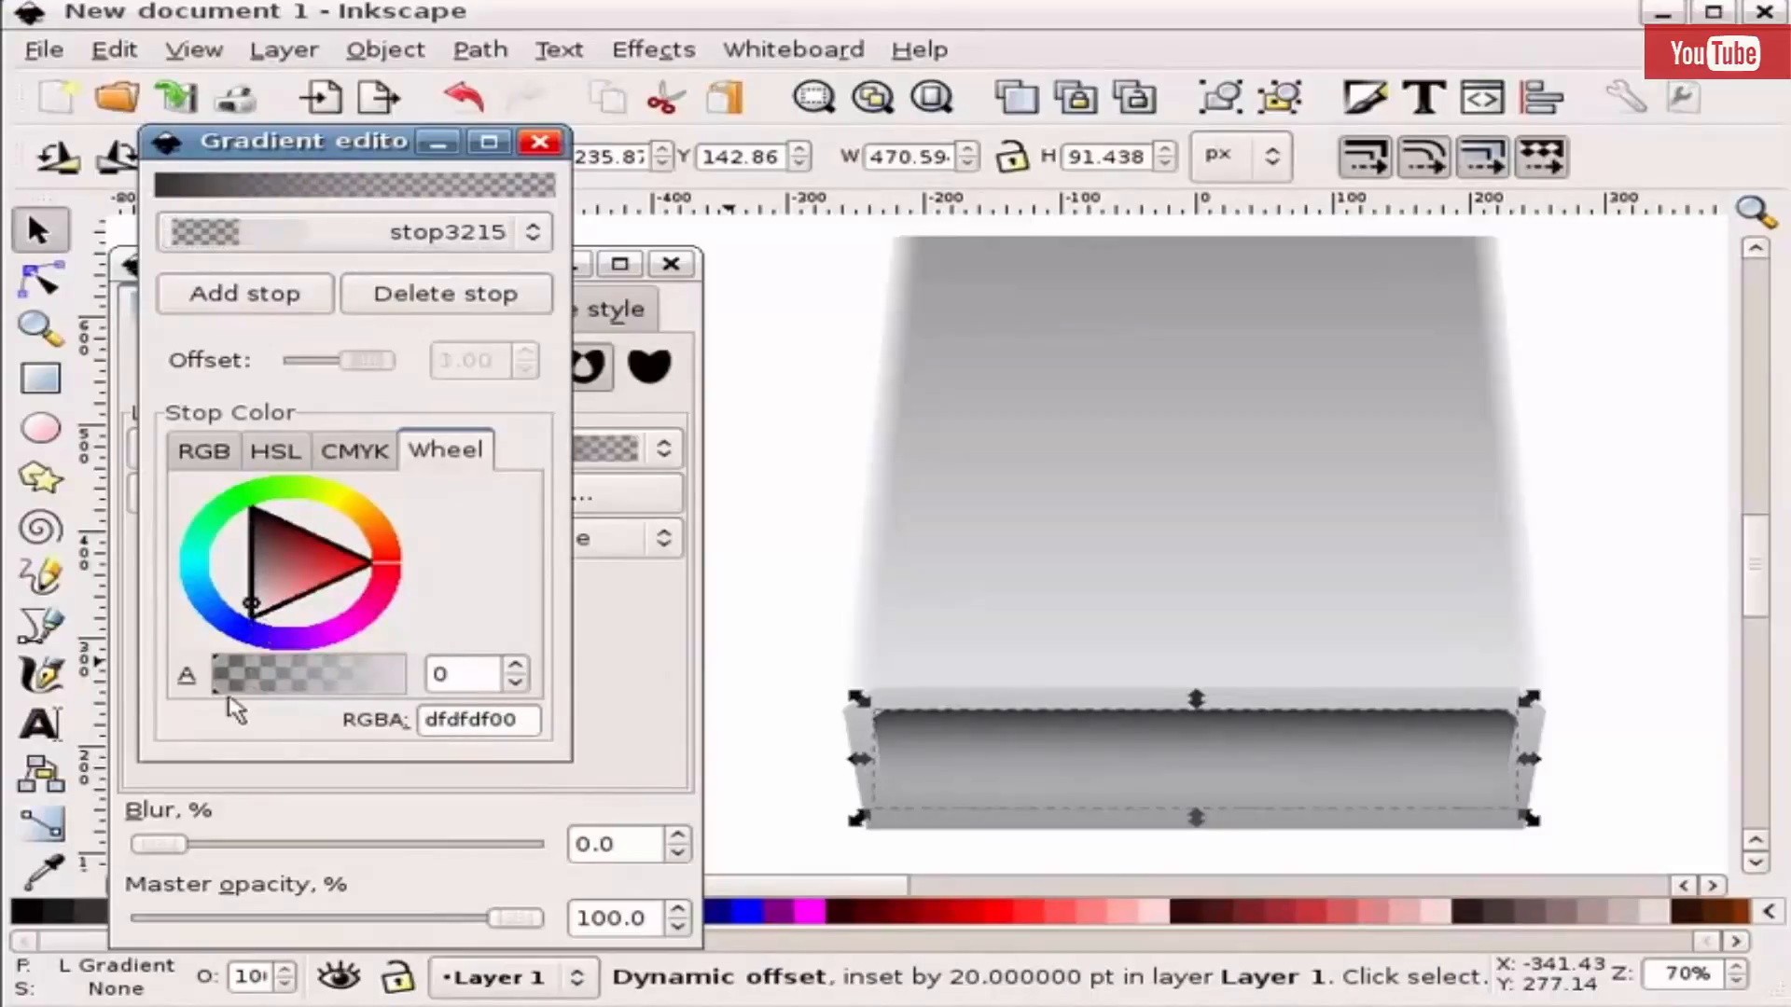
{"action": "left_click_drag", "start_coordinate": [229, 695], "coordinate": [415, 692]}
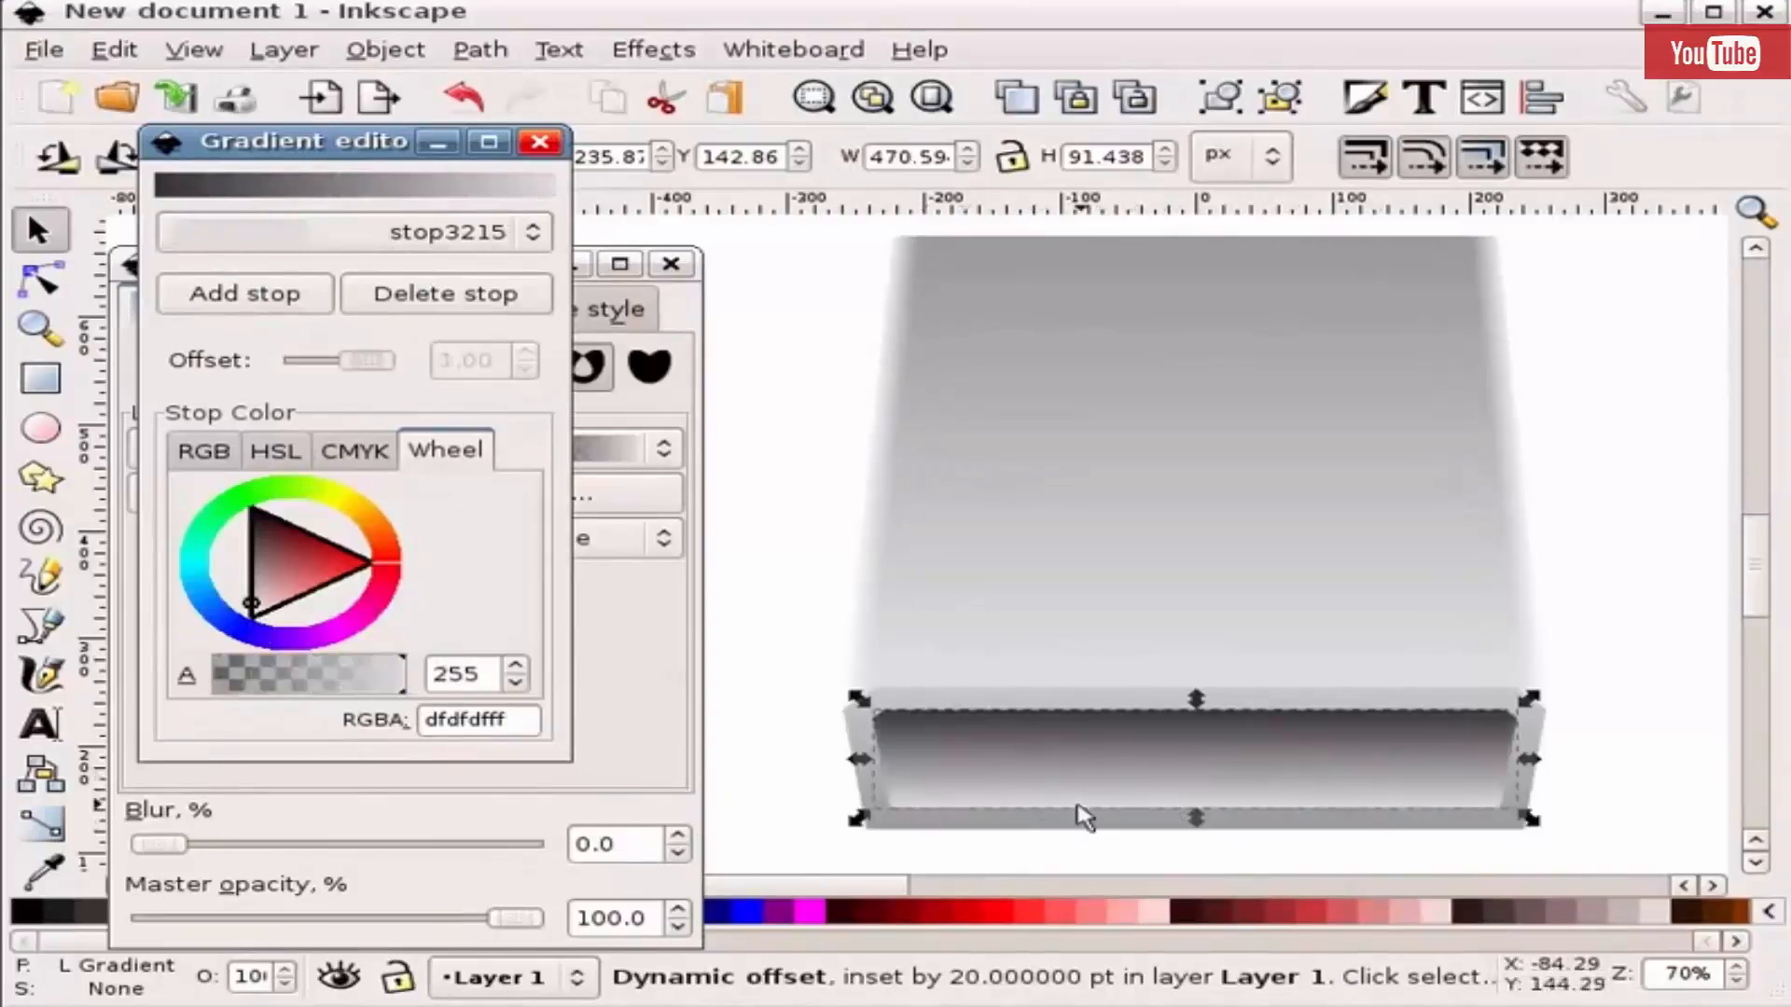
{"action": "left_click_drag", "start_coordinate": [247, 598], "coordinate": [251, 610]}
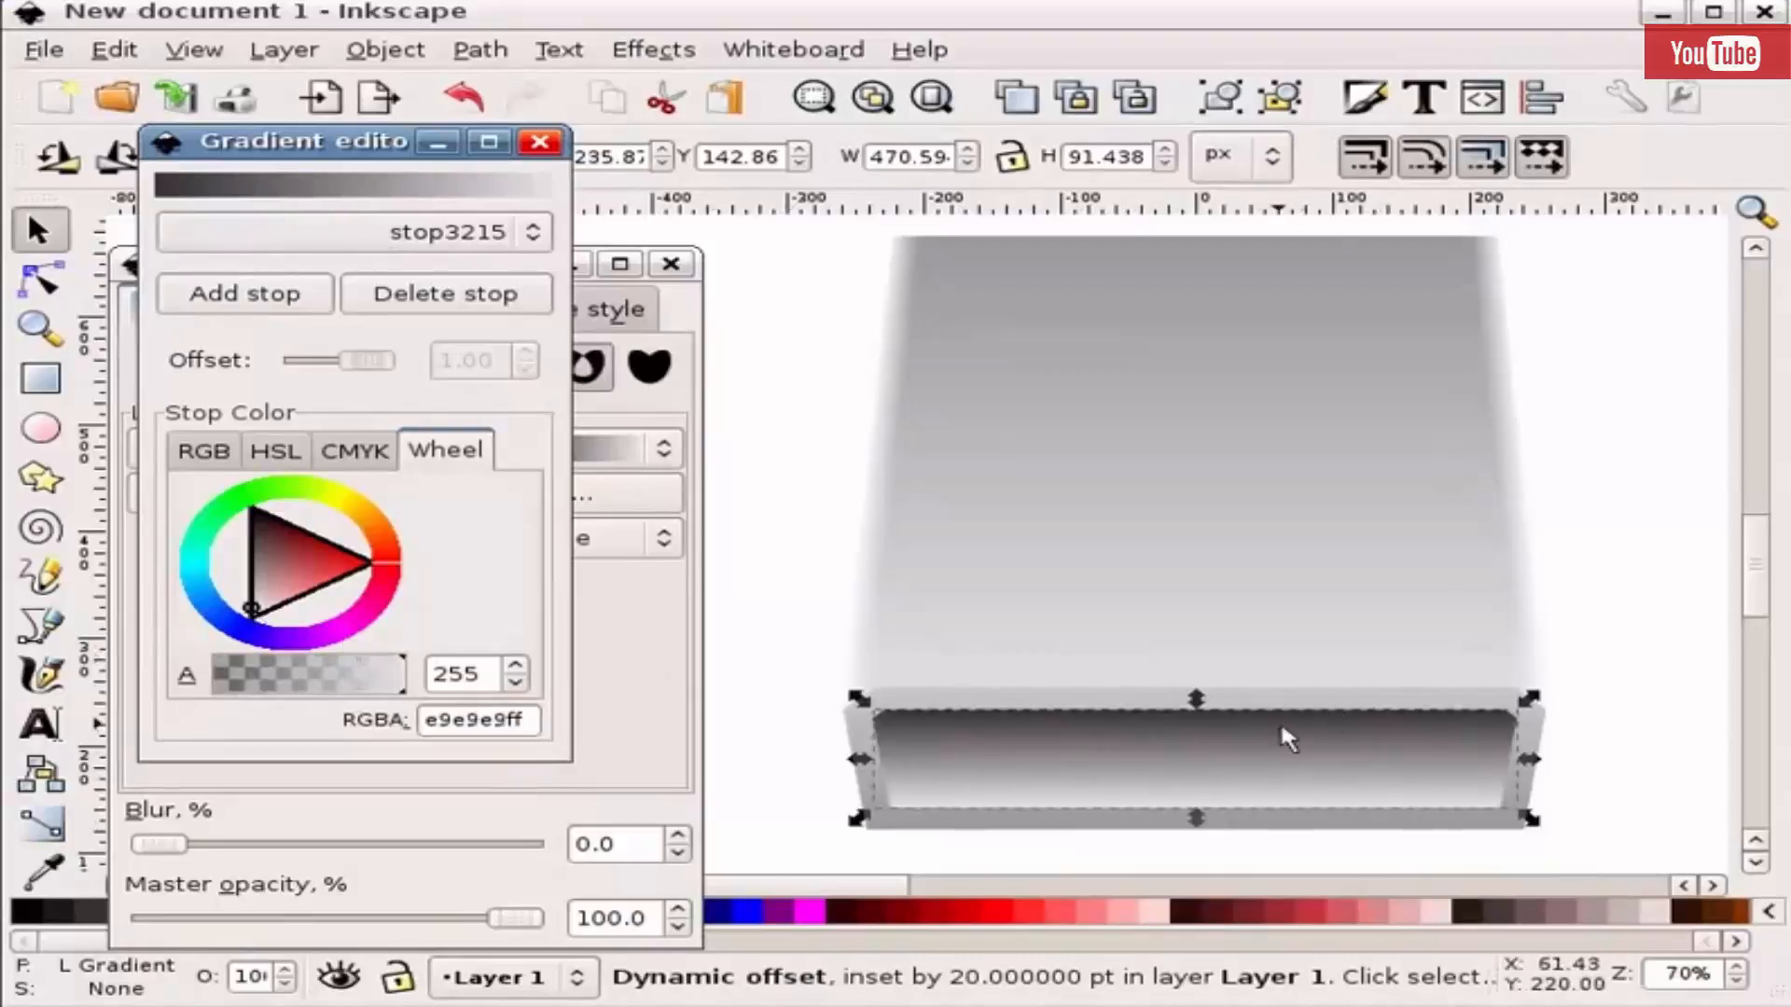
{"action": "left_click", "coordinate": [688, 637]}
{"action": "left_click", "coordinate": [801, 619]}
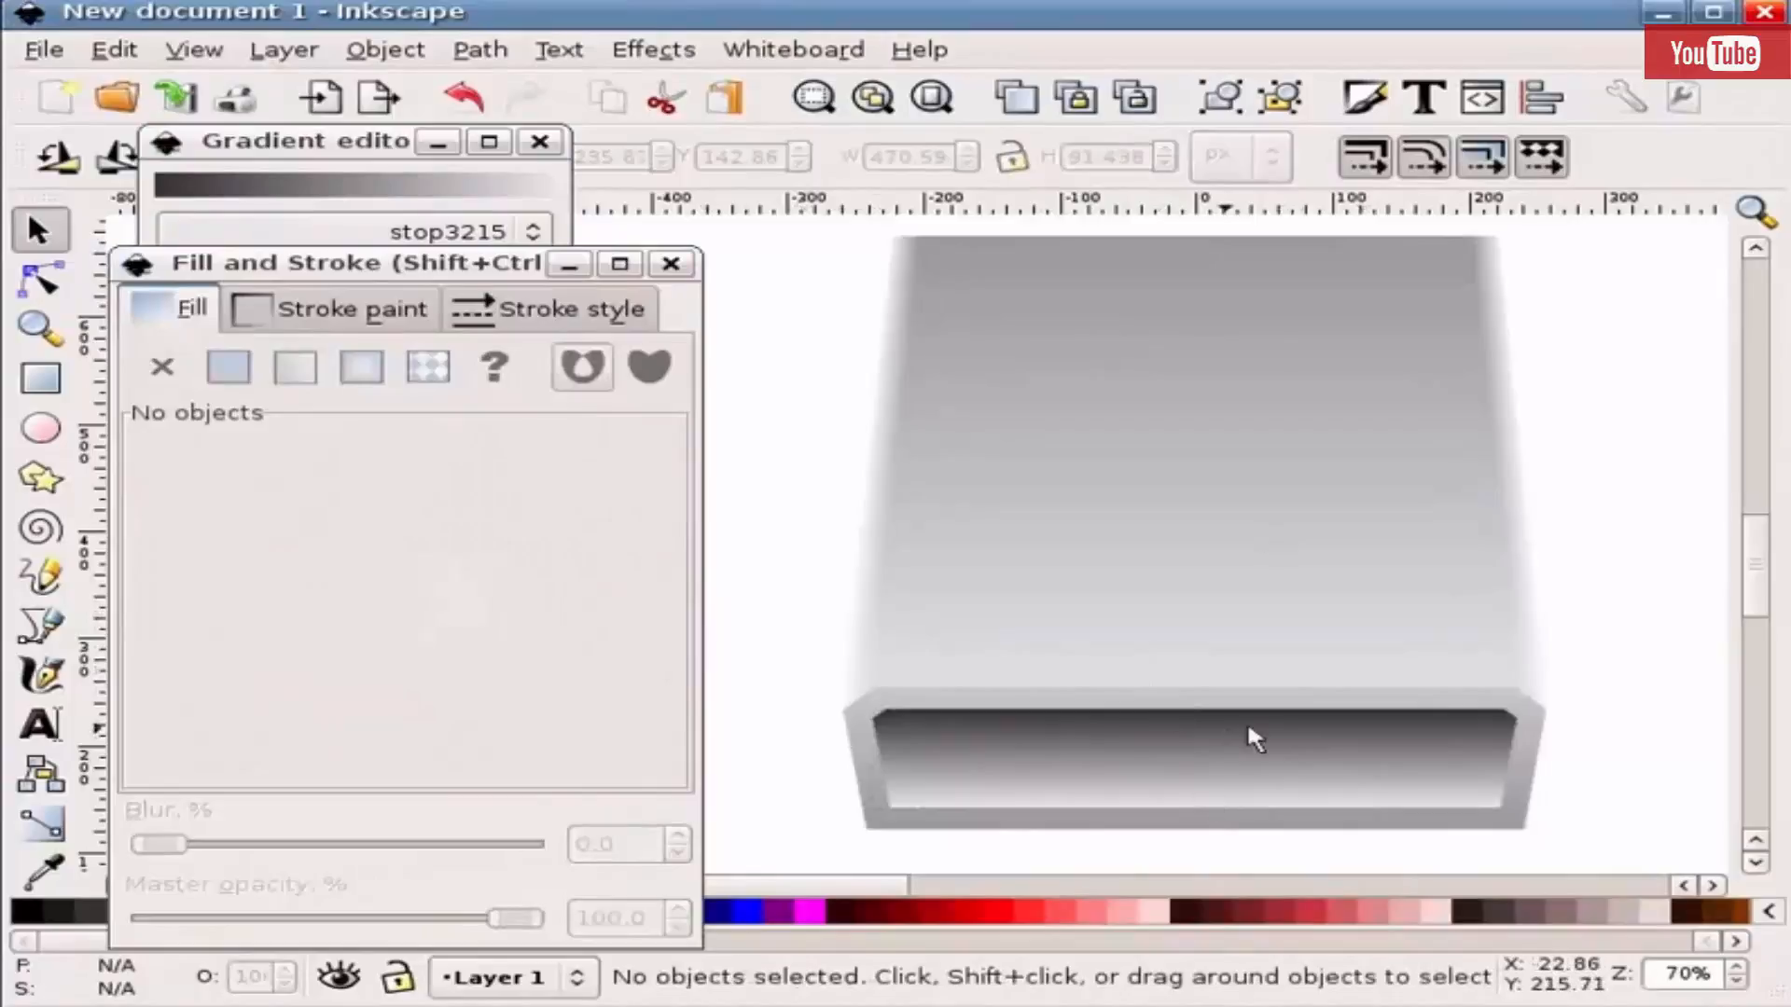
- Convert the inset front panel from an offset object to a path
{"action": "left_click", "coordinate": [1042, 770]}
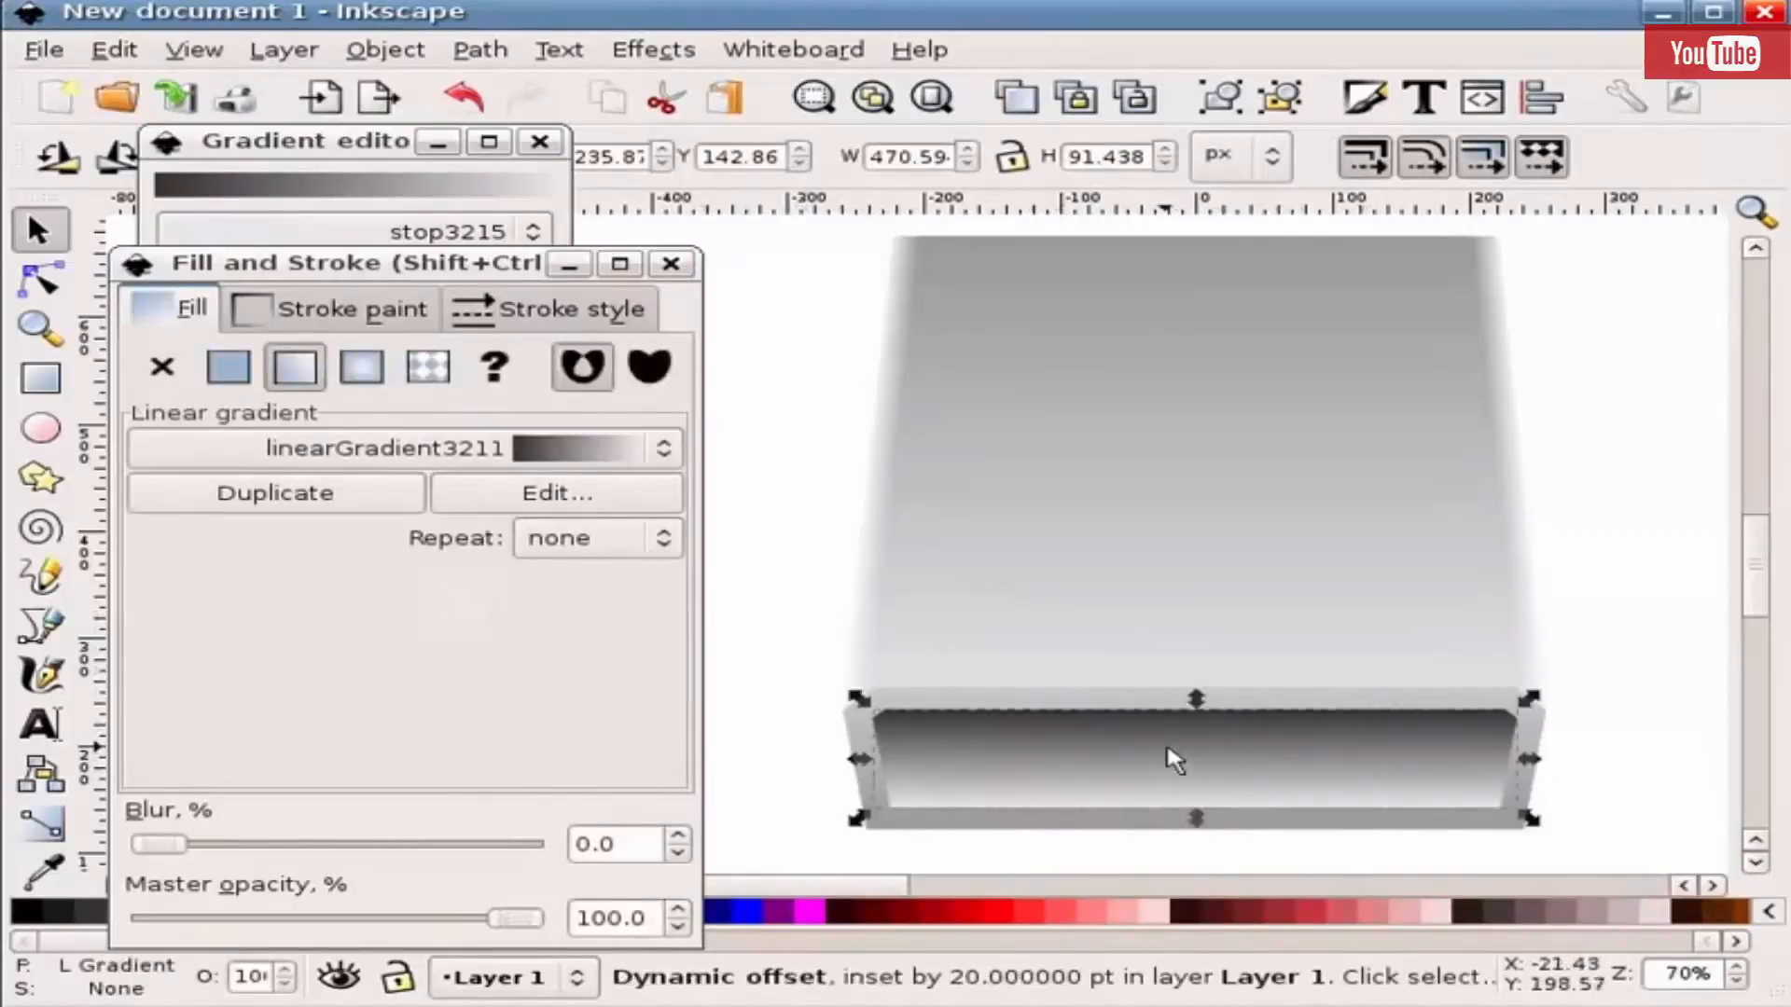
{"action": "key", "text": "ctrl"}
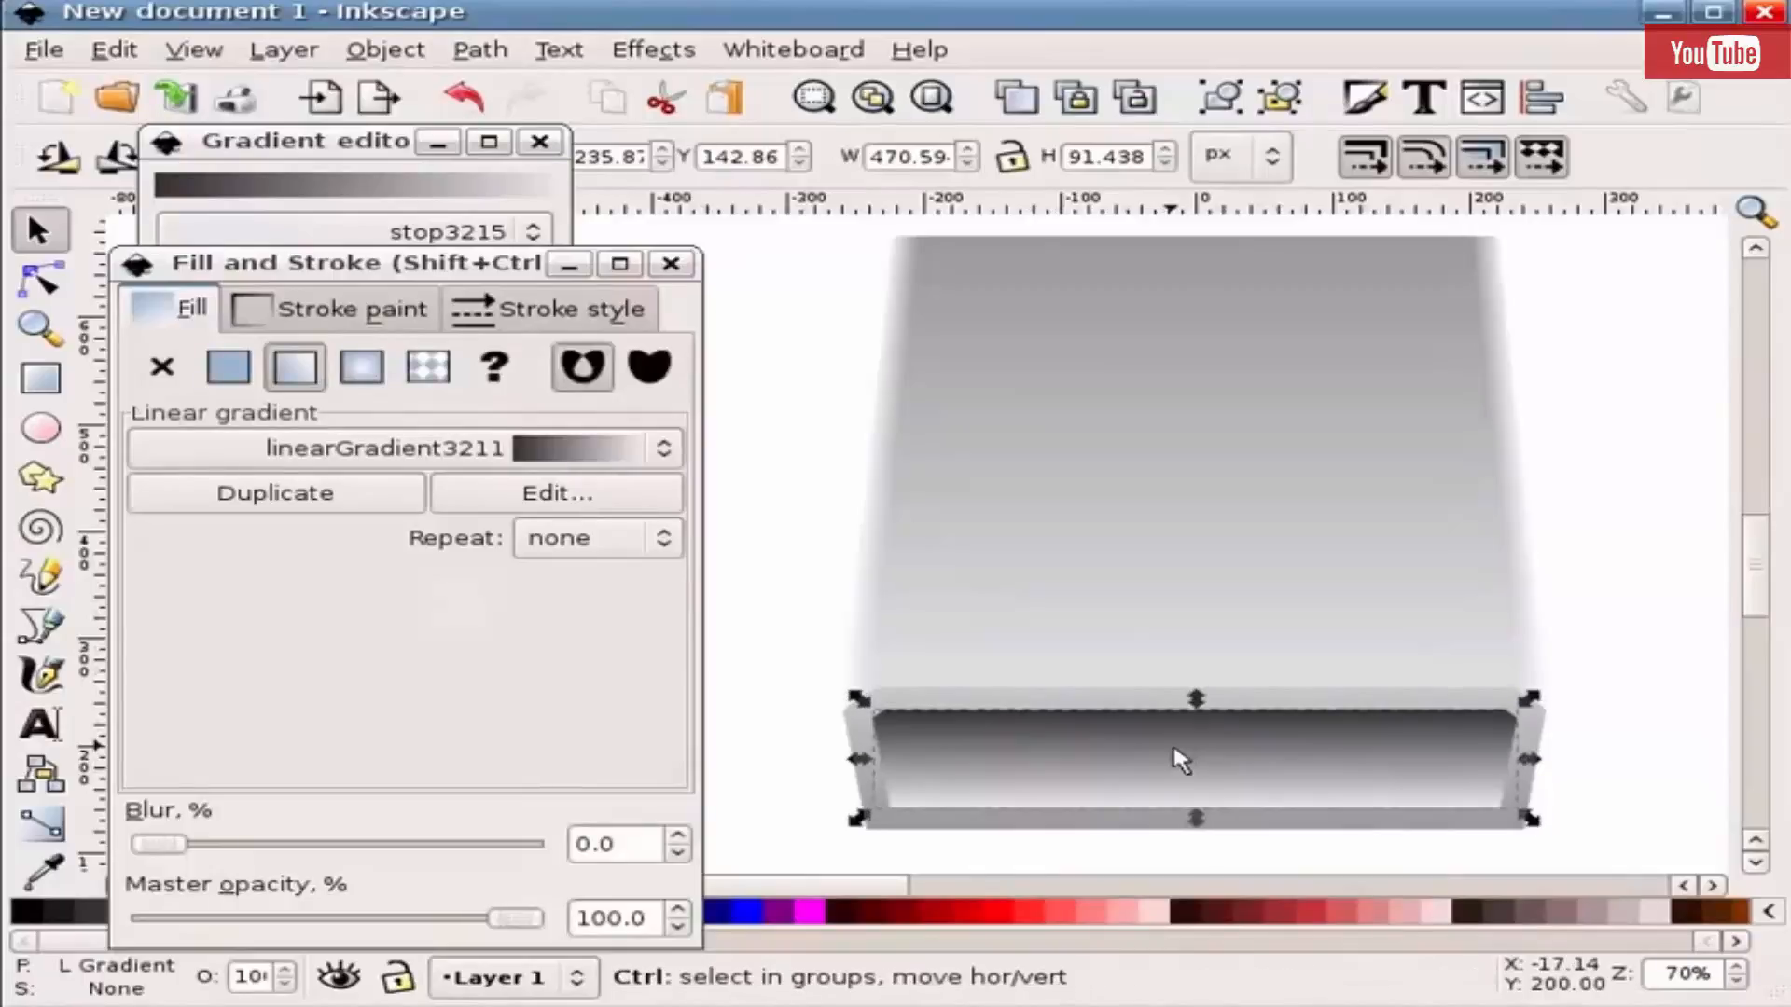
{"action": "key", "text": "ctrl+shift+c"}
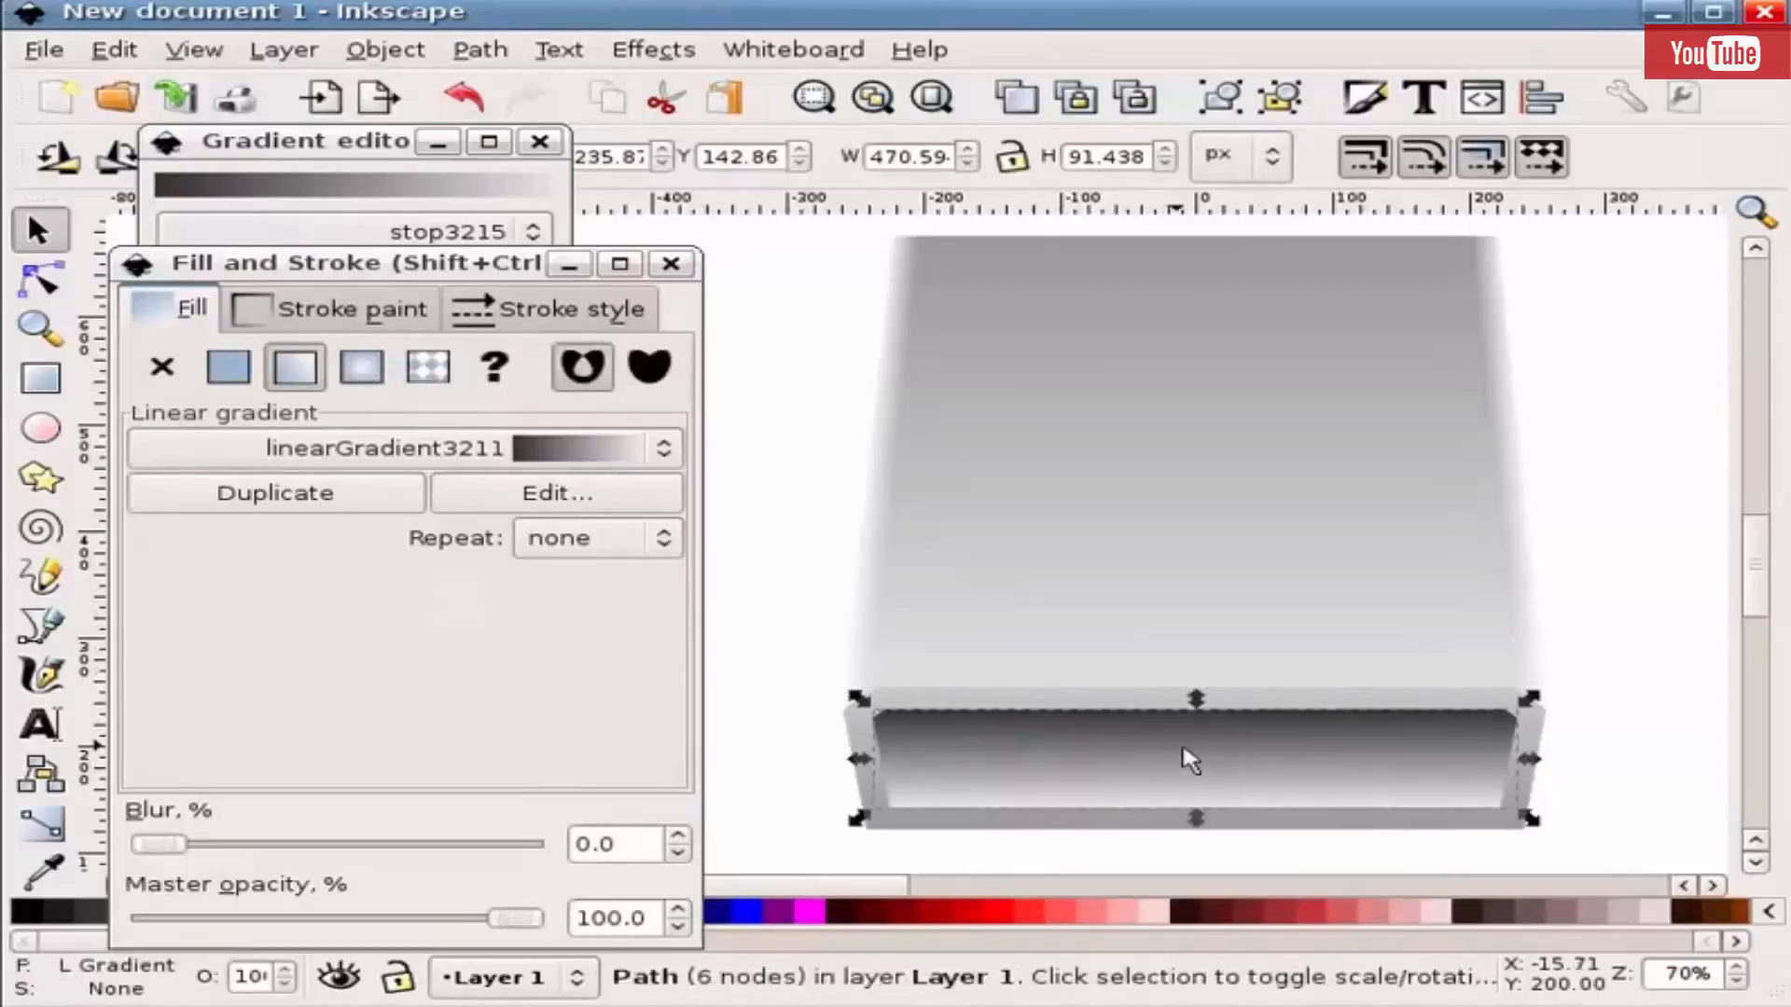
{"action": "left_click", "coordinate": [482, 51]}
{"action": "left_click", "coordinate": [550, 90]}
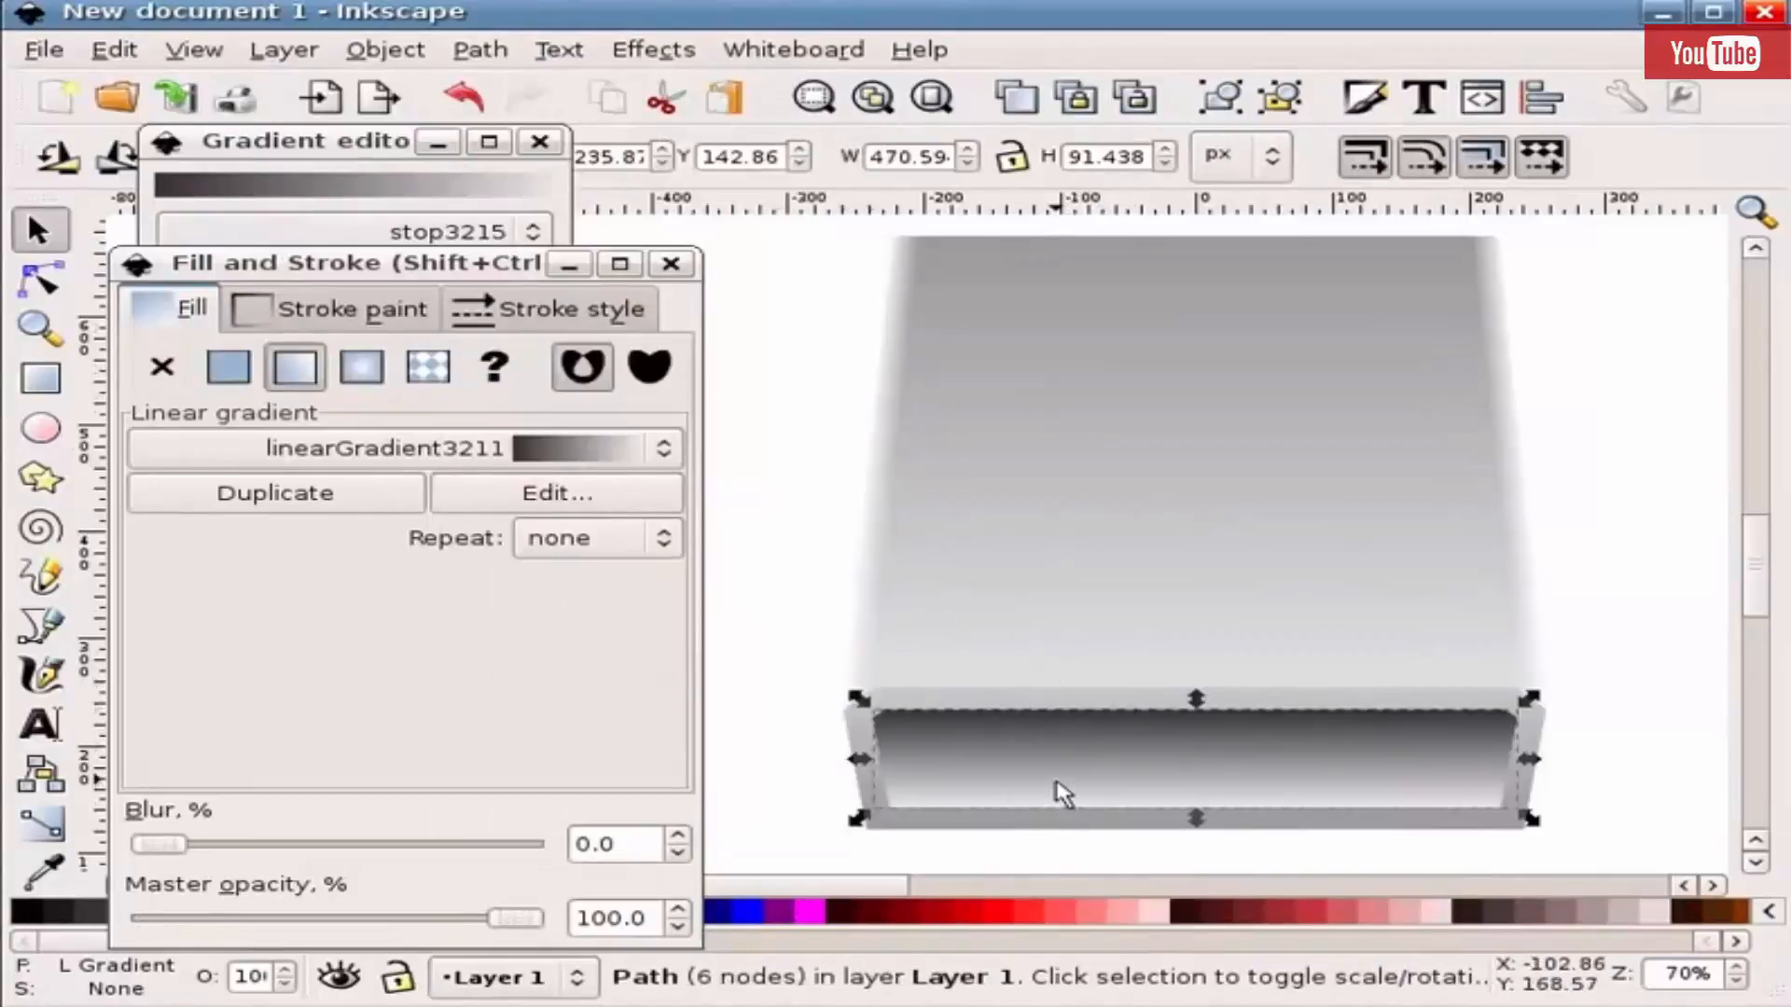
- Create an offset copy of the panel path and inset it by about 5.7 pt
{"action": "key", "text": "n"}
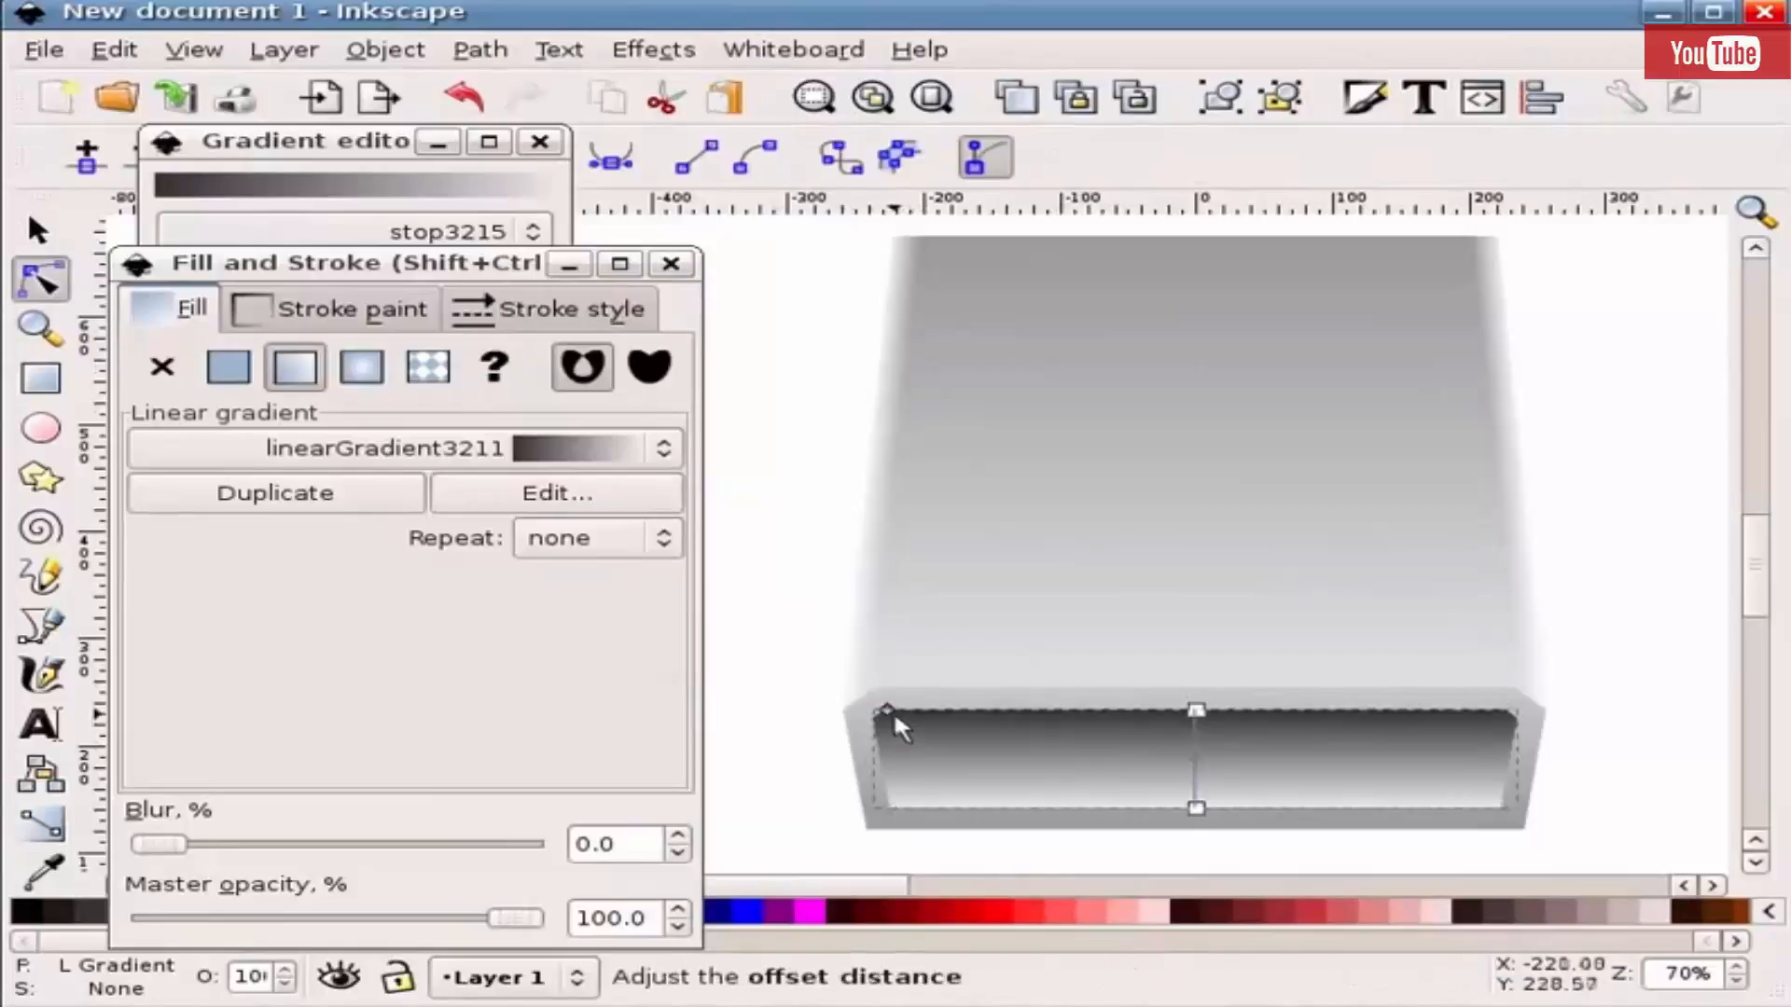
{"action": "left_click_drag", "start_coordinate": [888, 710], "coordinate": [892, 716]}
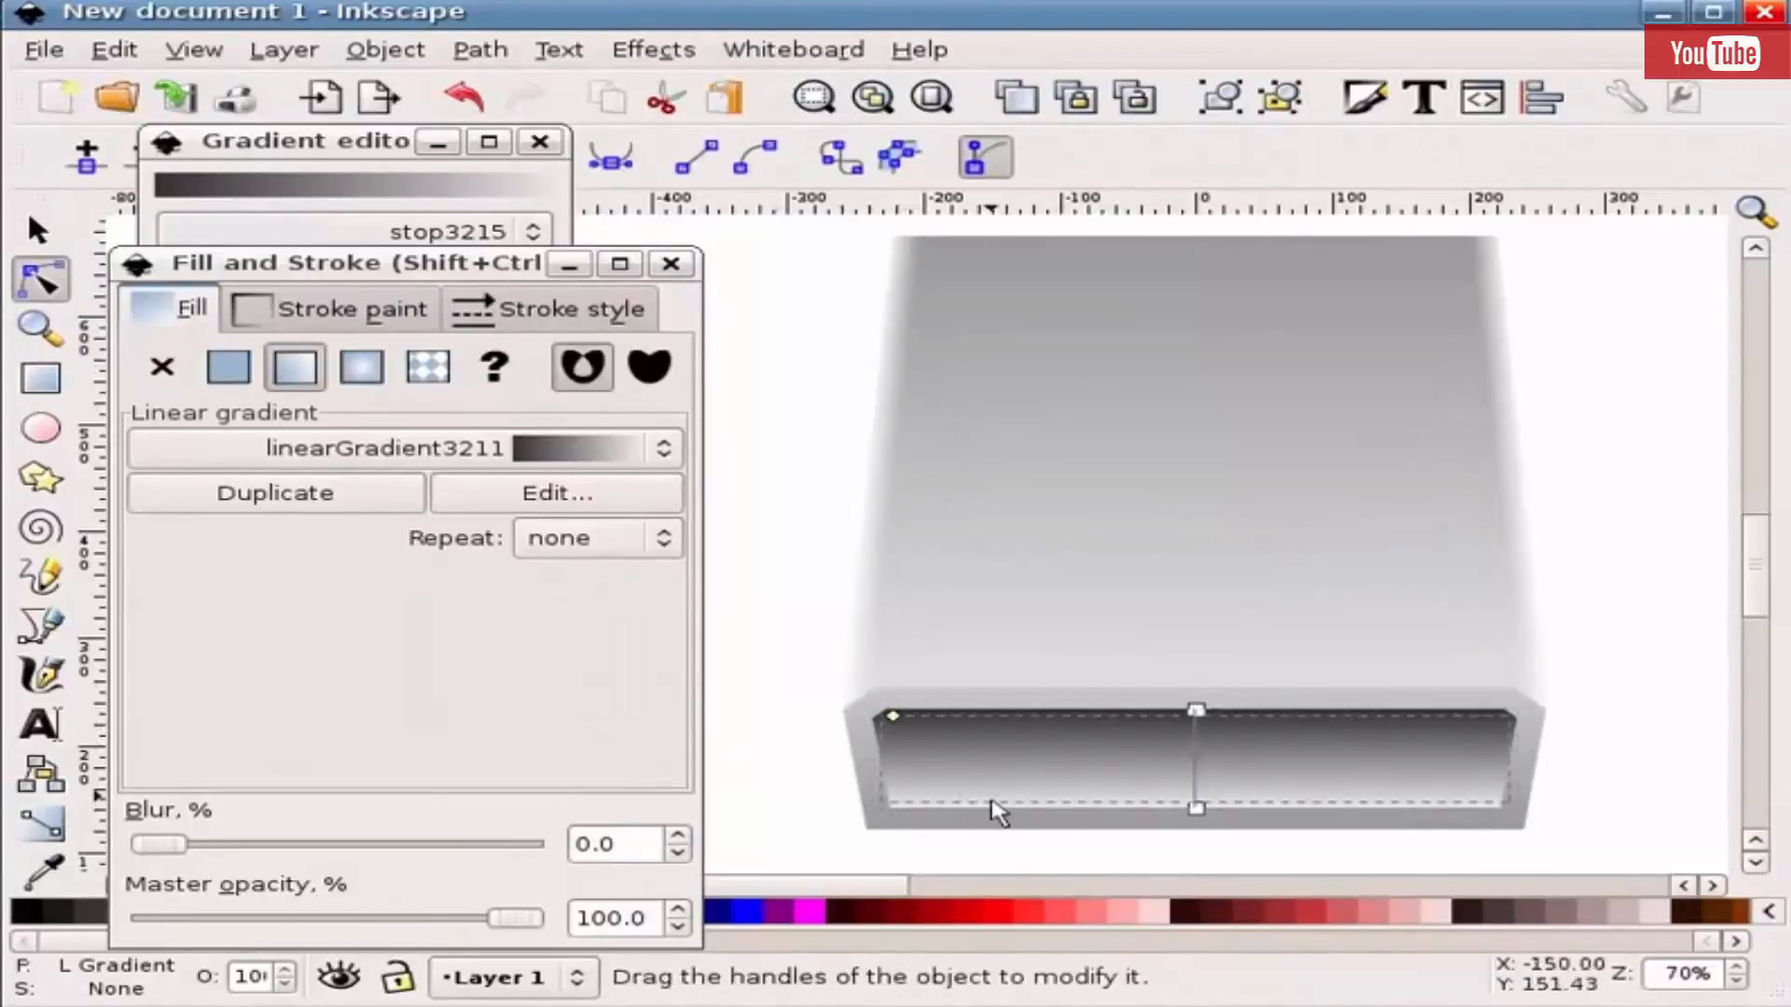
{"action": "key", "text": "s"}
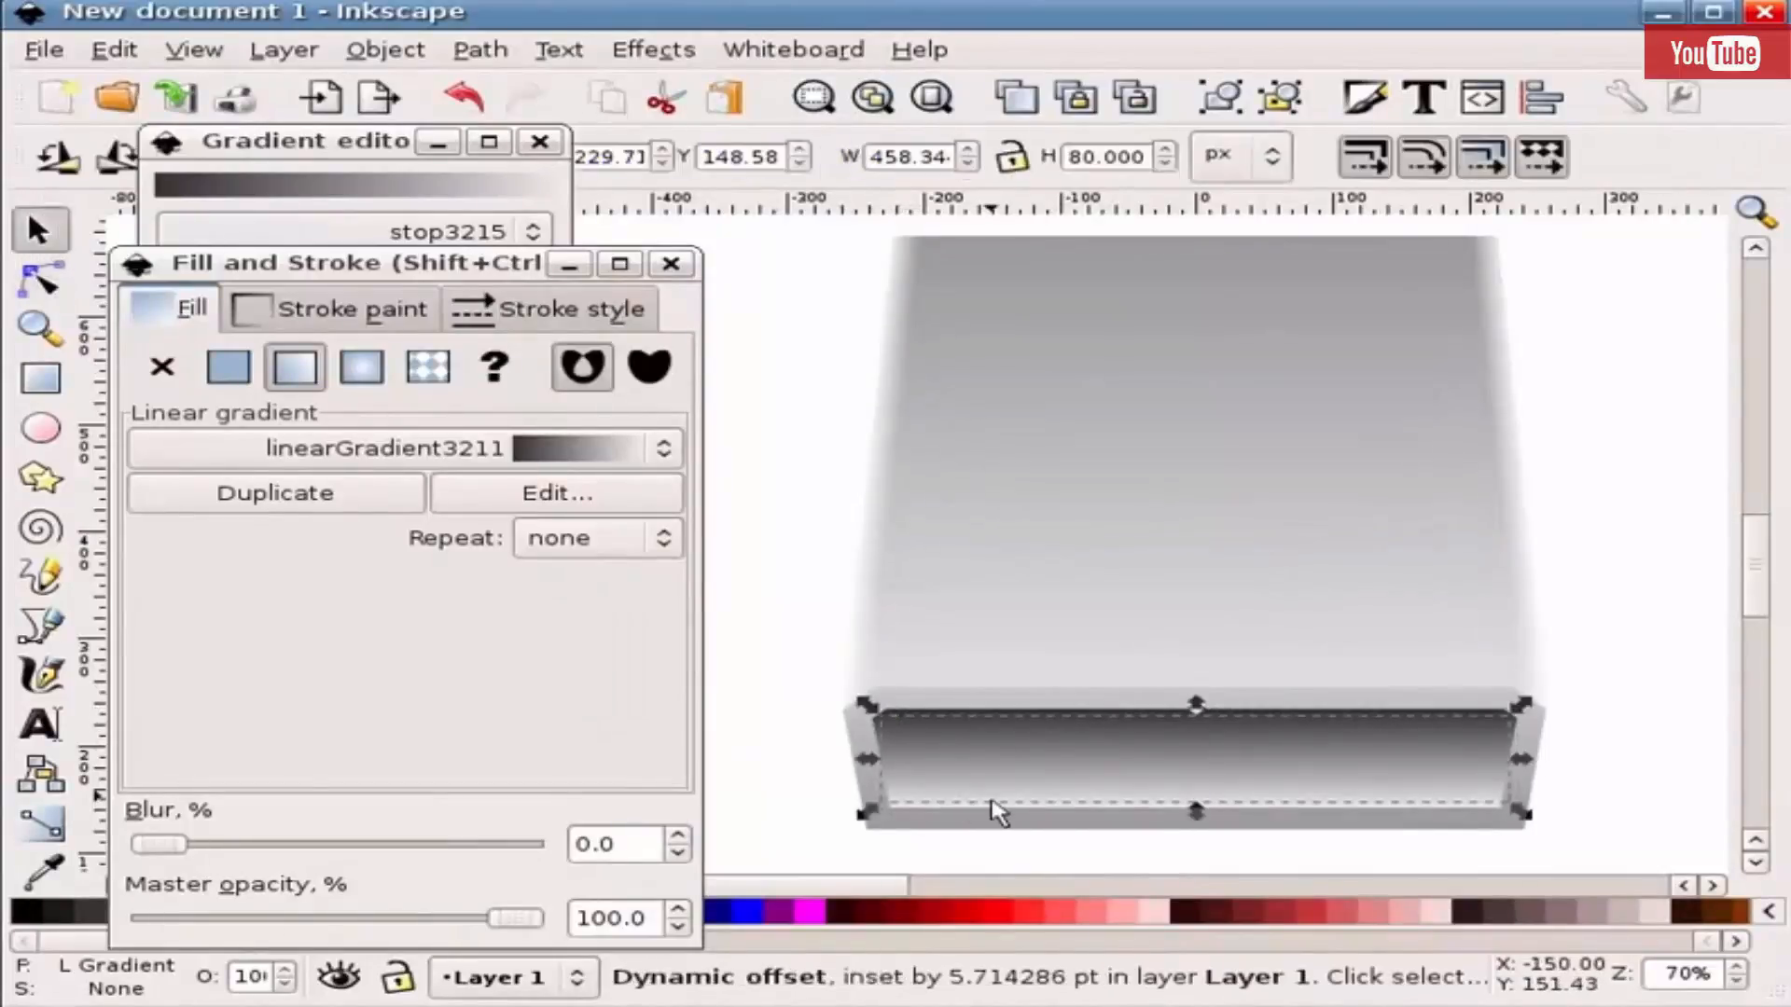
- Give the inner panel a flat grey fill of 6f6f6fff and deselect it
{"action": "left_click", "coordinate": [229, 371]}
{"action": "left_click", "coordinate": [269, 572]}
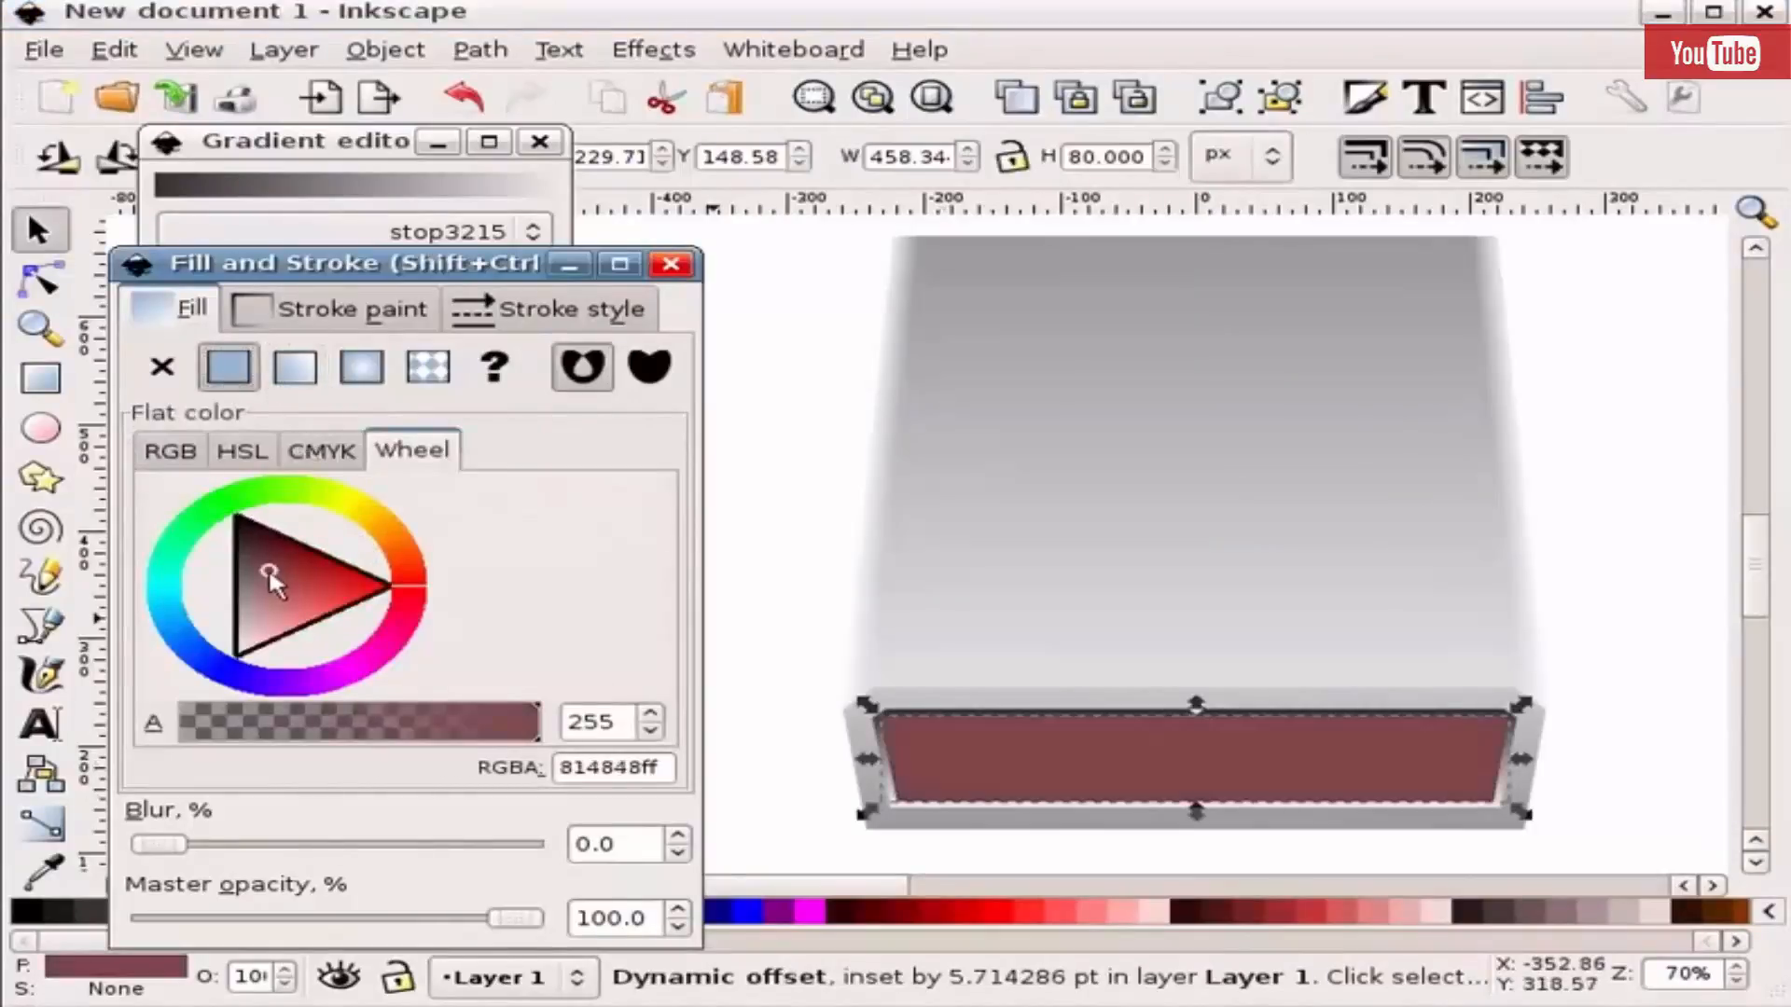
{"action": "mouse_move", "coordinate": [266, 572]}
{"action": "left_mouse_down"}
{"action": "mouse_move", "coordinate": [242, 548]}
{"action": "mouse_move", "coordinate": [240, 586]}
{"action": "left_mouse_up"}
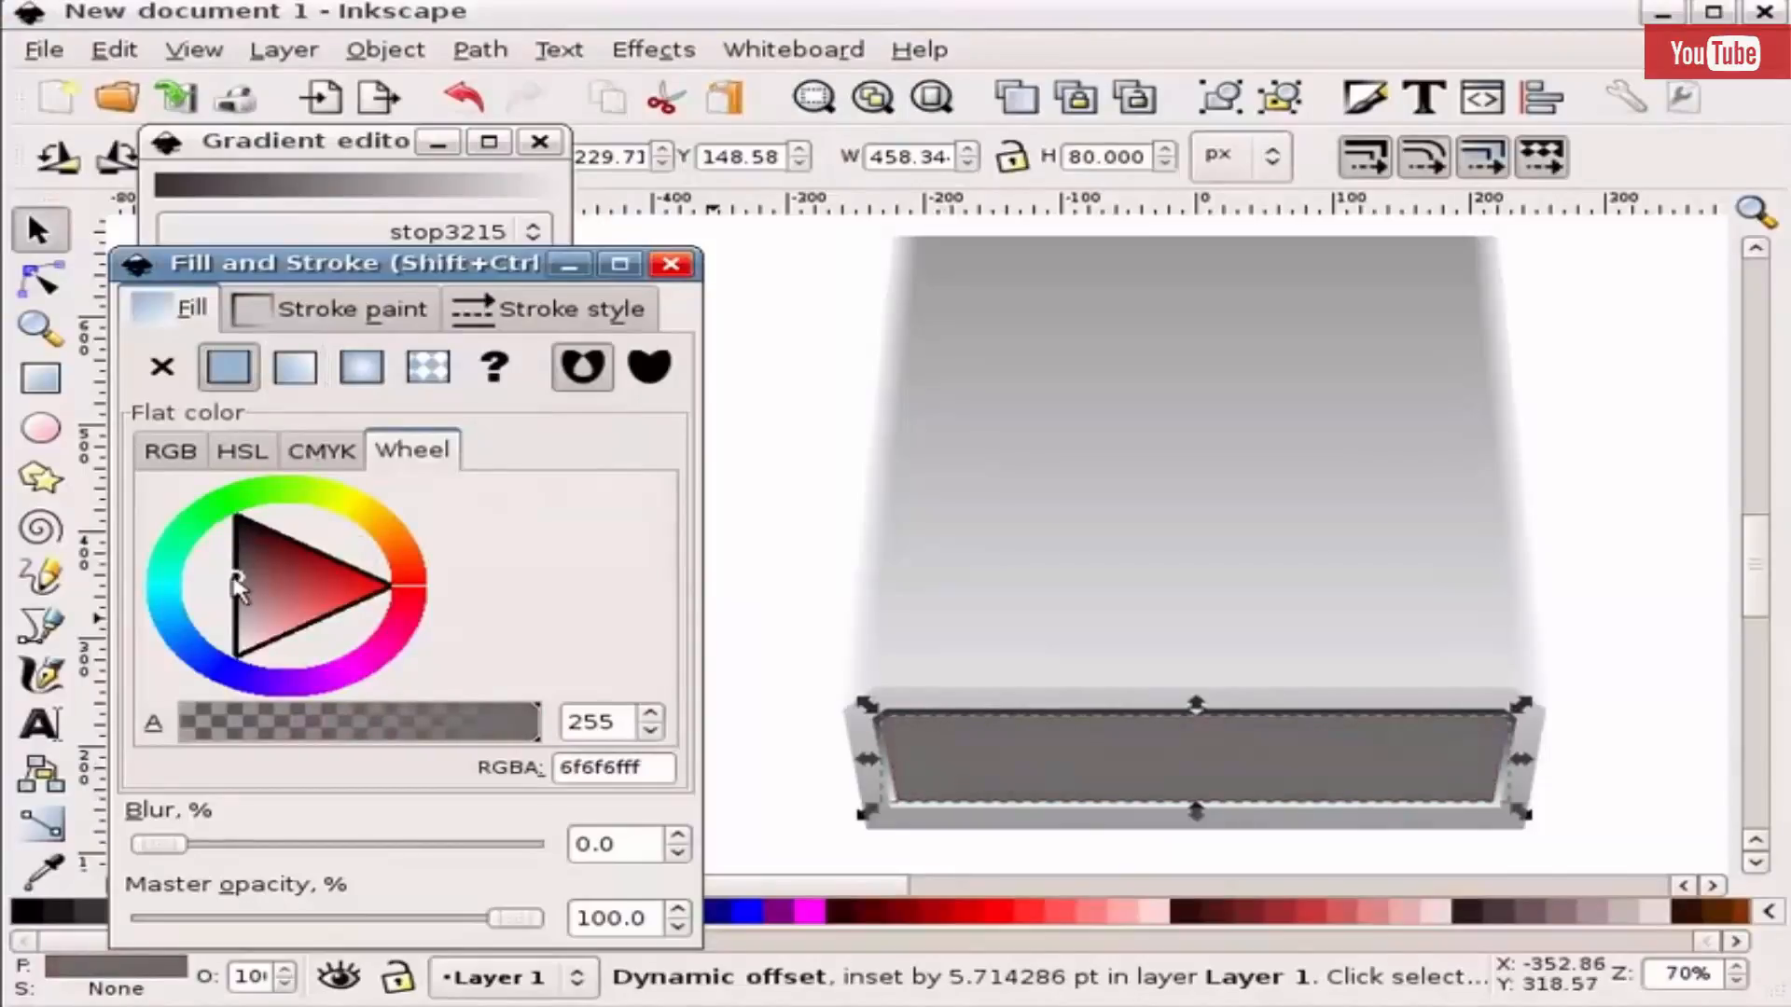
{"action": "left_click", "coordinate": [796, 640]}
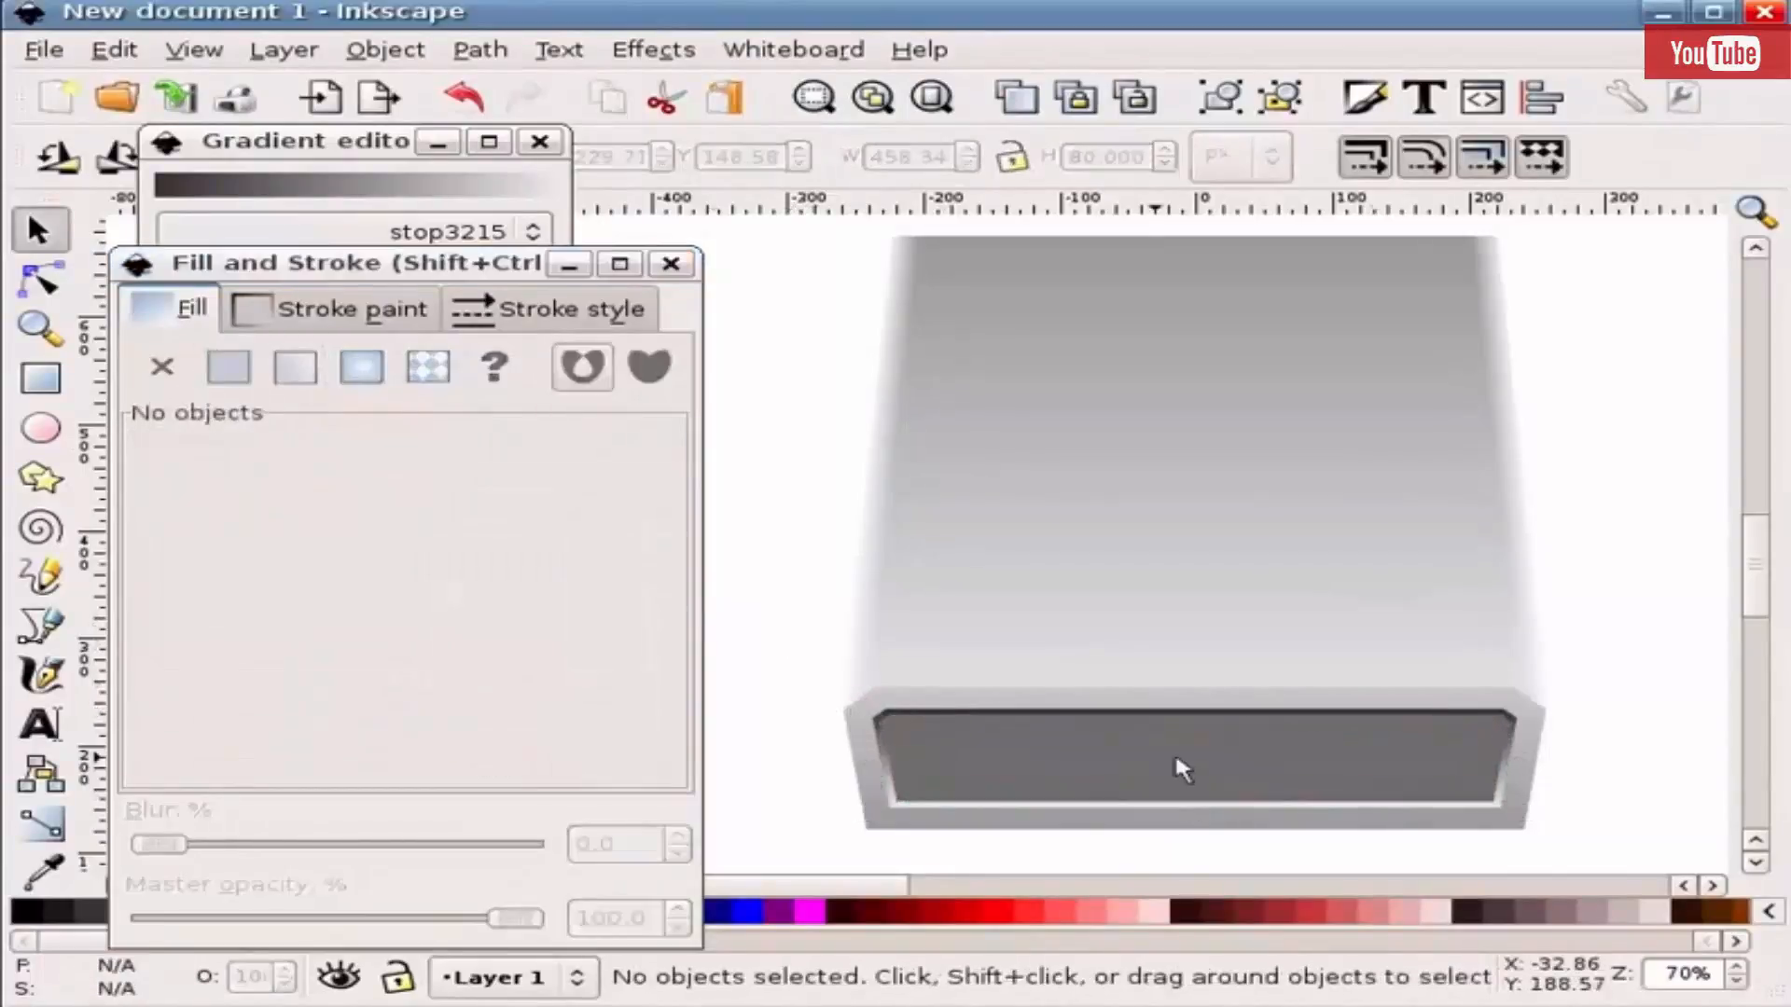
- Fill the inner panel with the existing linearGradient3171 and duplicate that gradient for independent editing
{"action": "left_click", "coordinate": [1129, 763]}
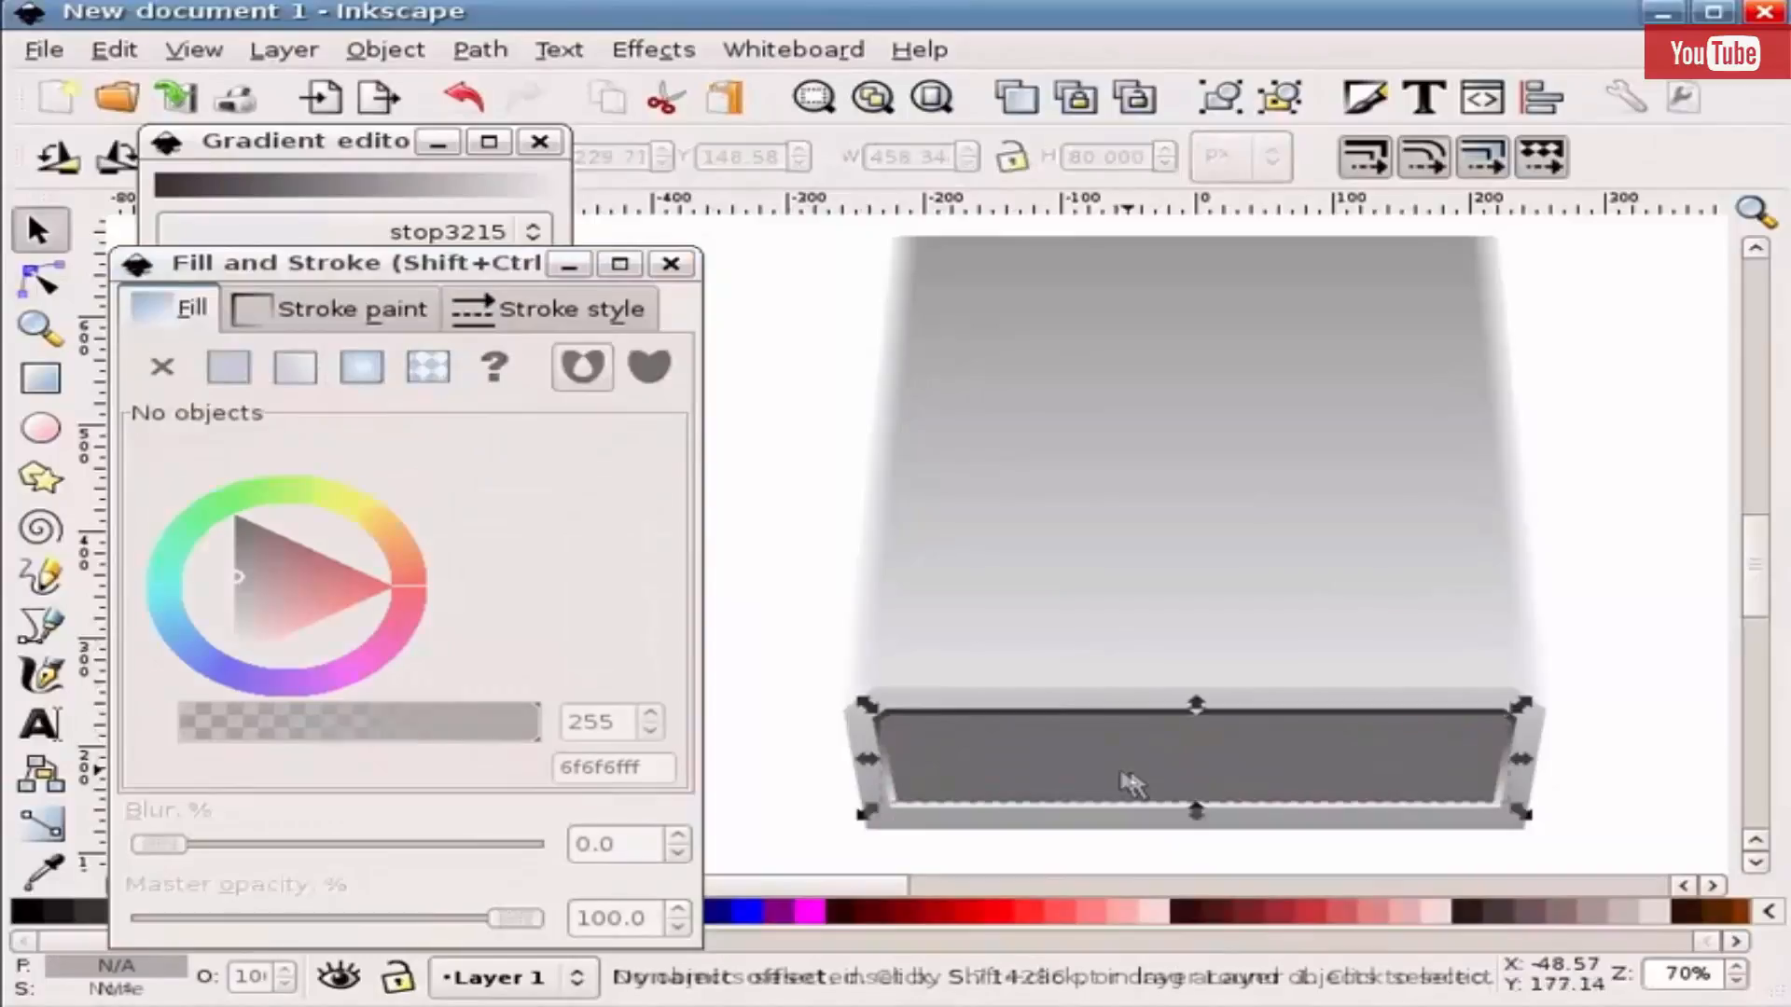
{"action": "left_click", "coordinate": [294, 380]}
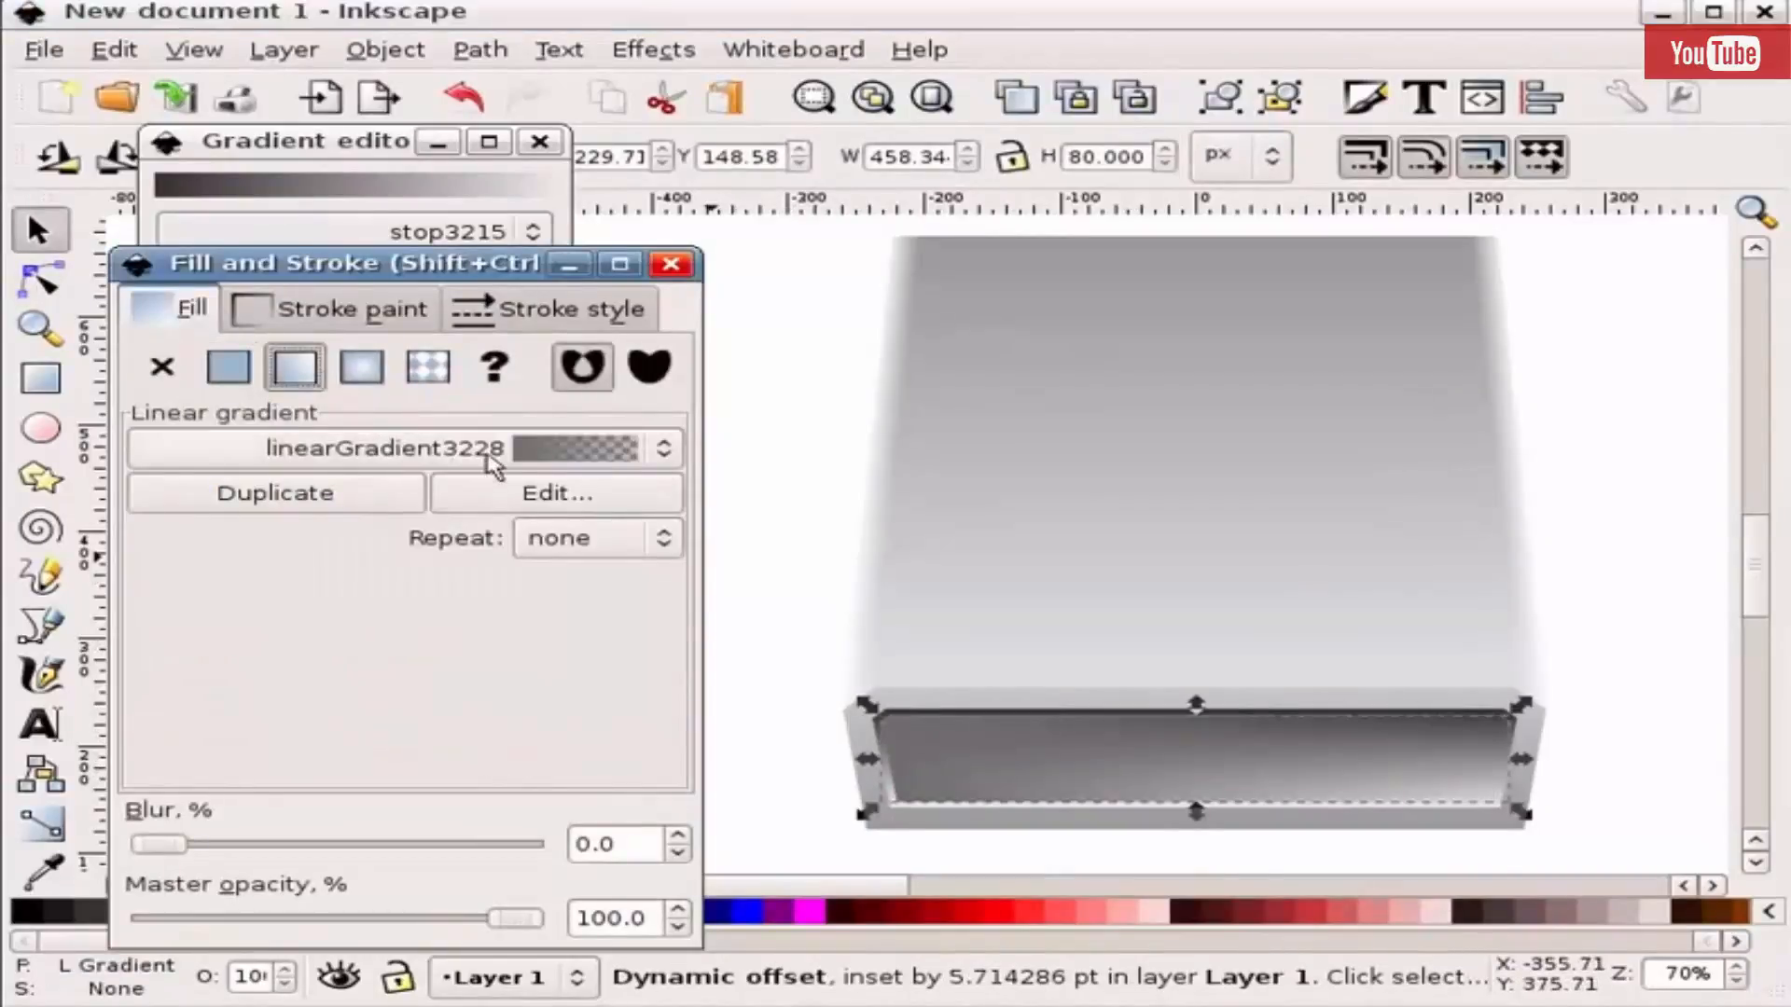
{"action": "left_click", "coordinate": [476, 459]}
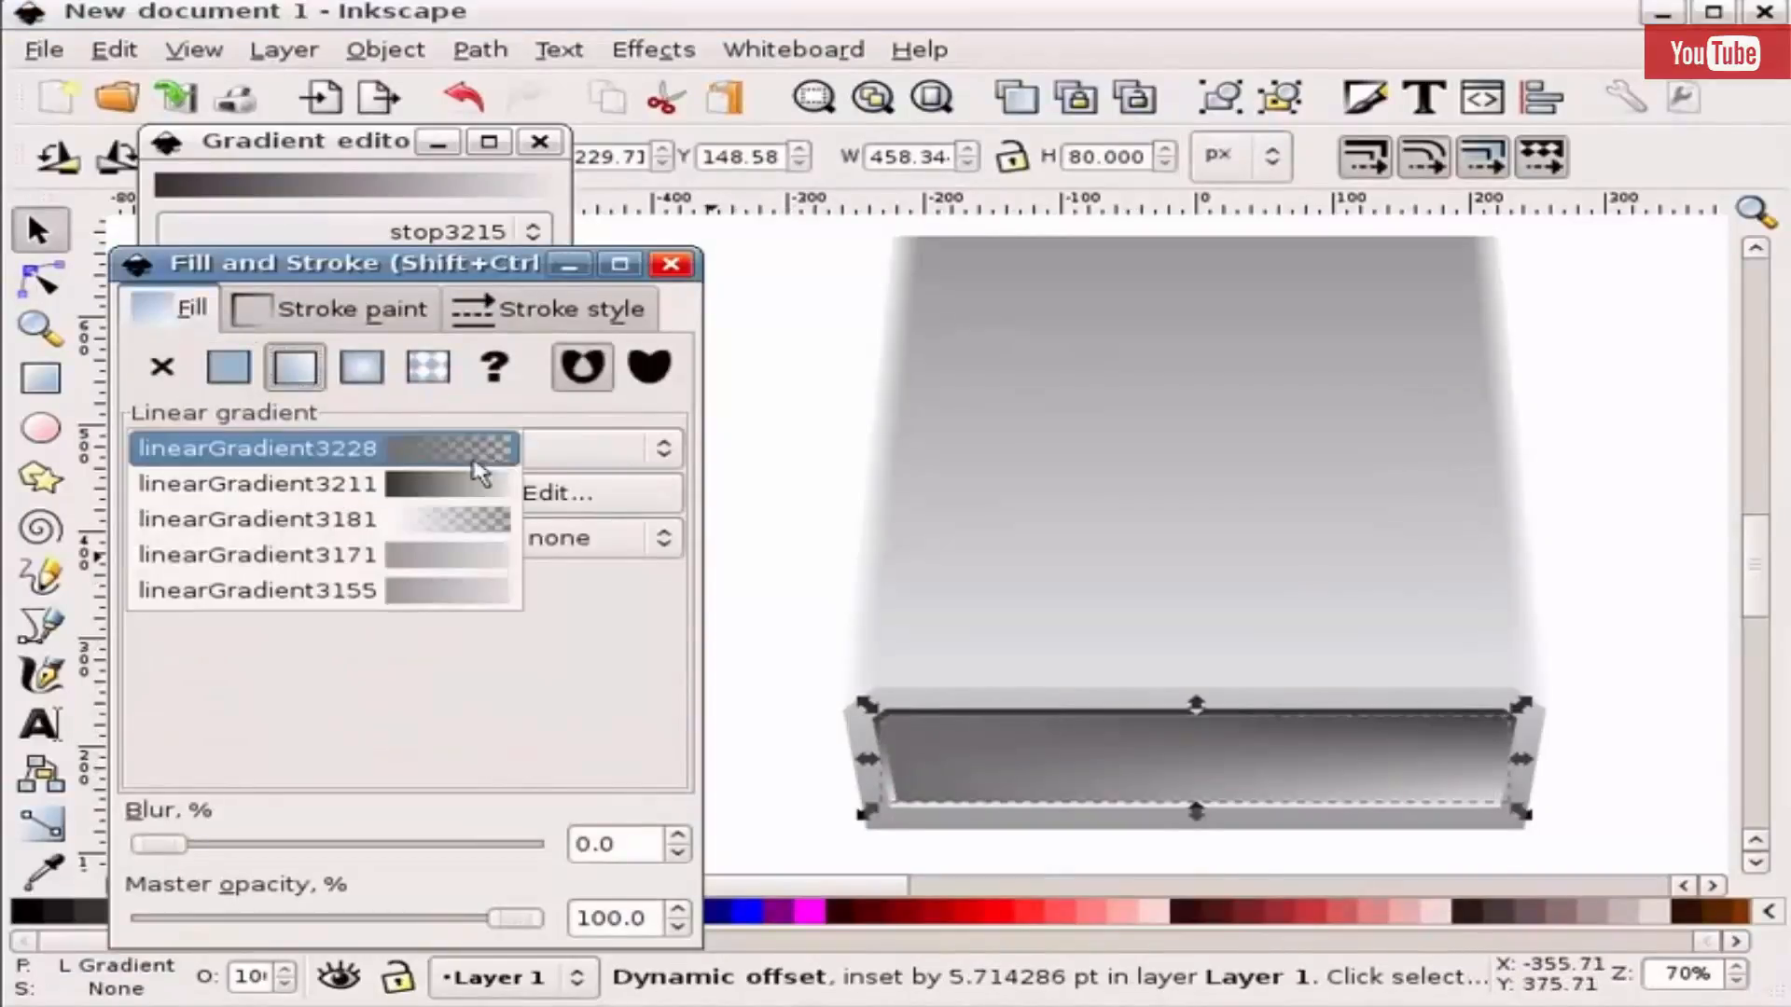
{"action": "left_click", "coordinate": [451, 560]}
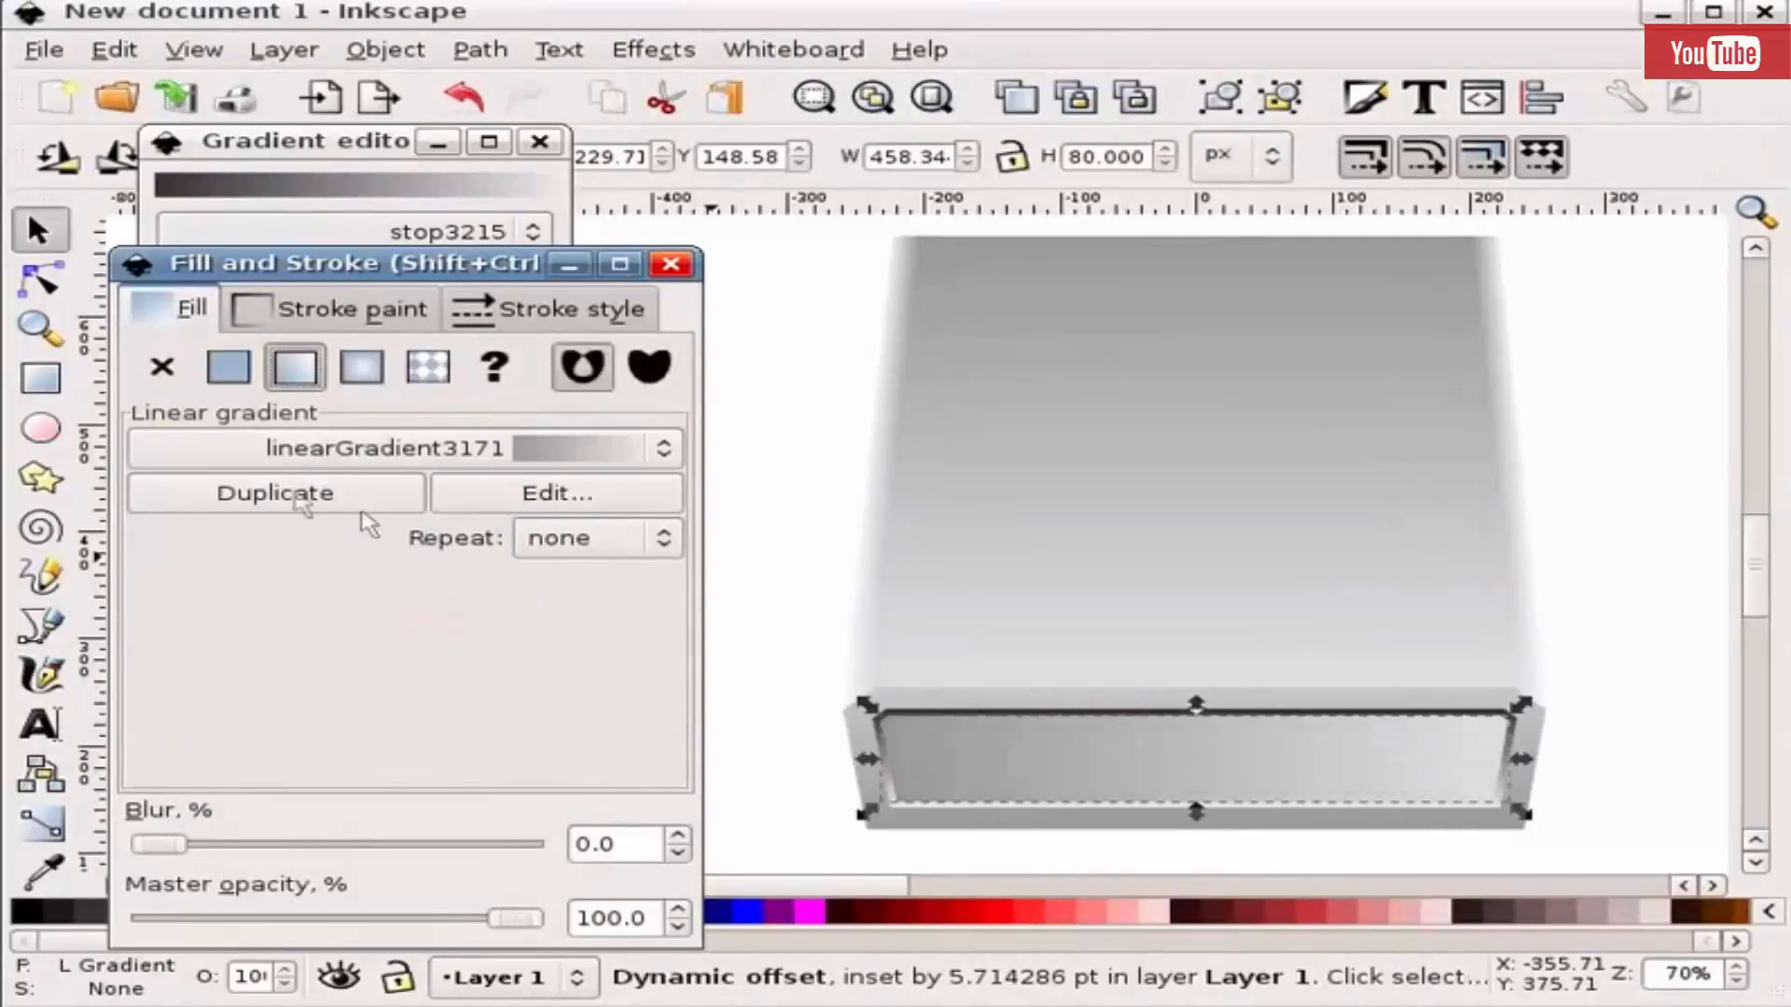
{"action": "left_click", "coordinate": [308, 511]}
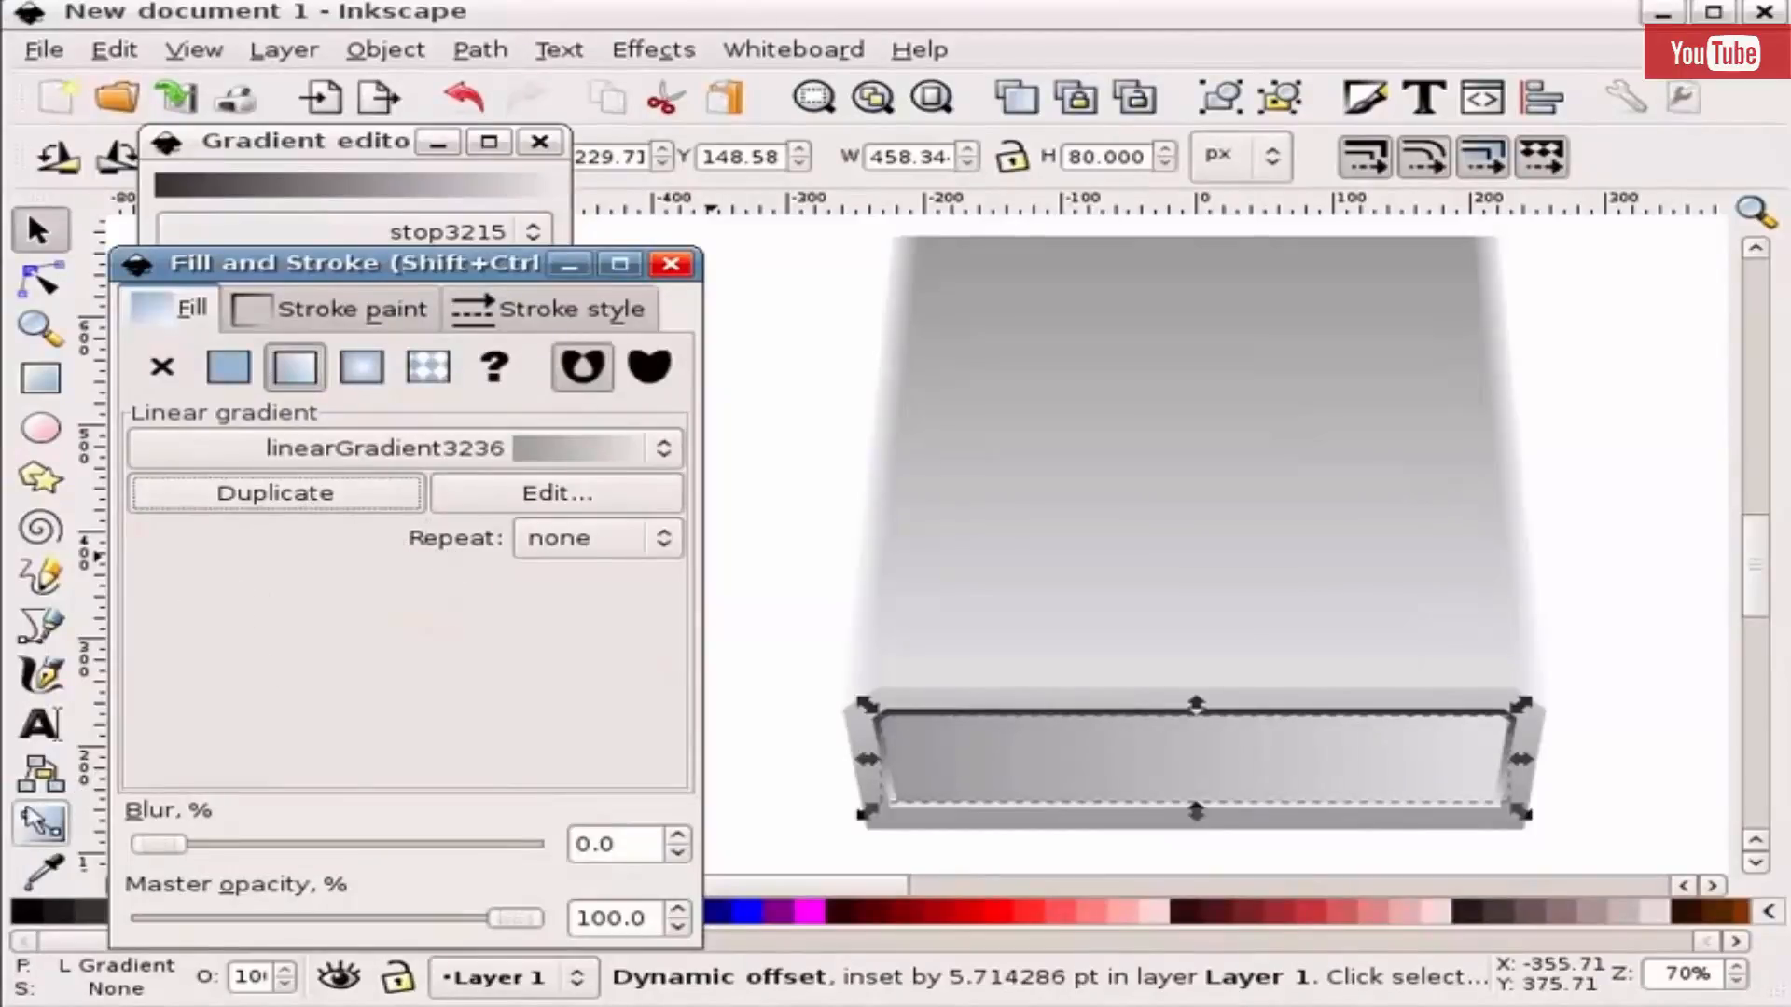
- Run the inner panel's gradient vertically from the middle of its lower edge to just above its upper edge, and deselect it
{"action": "left_click", "coordinate": [40, 828]}
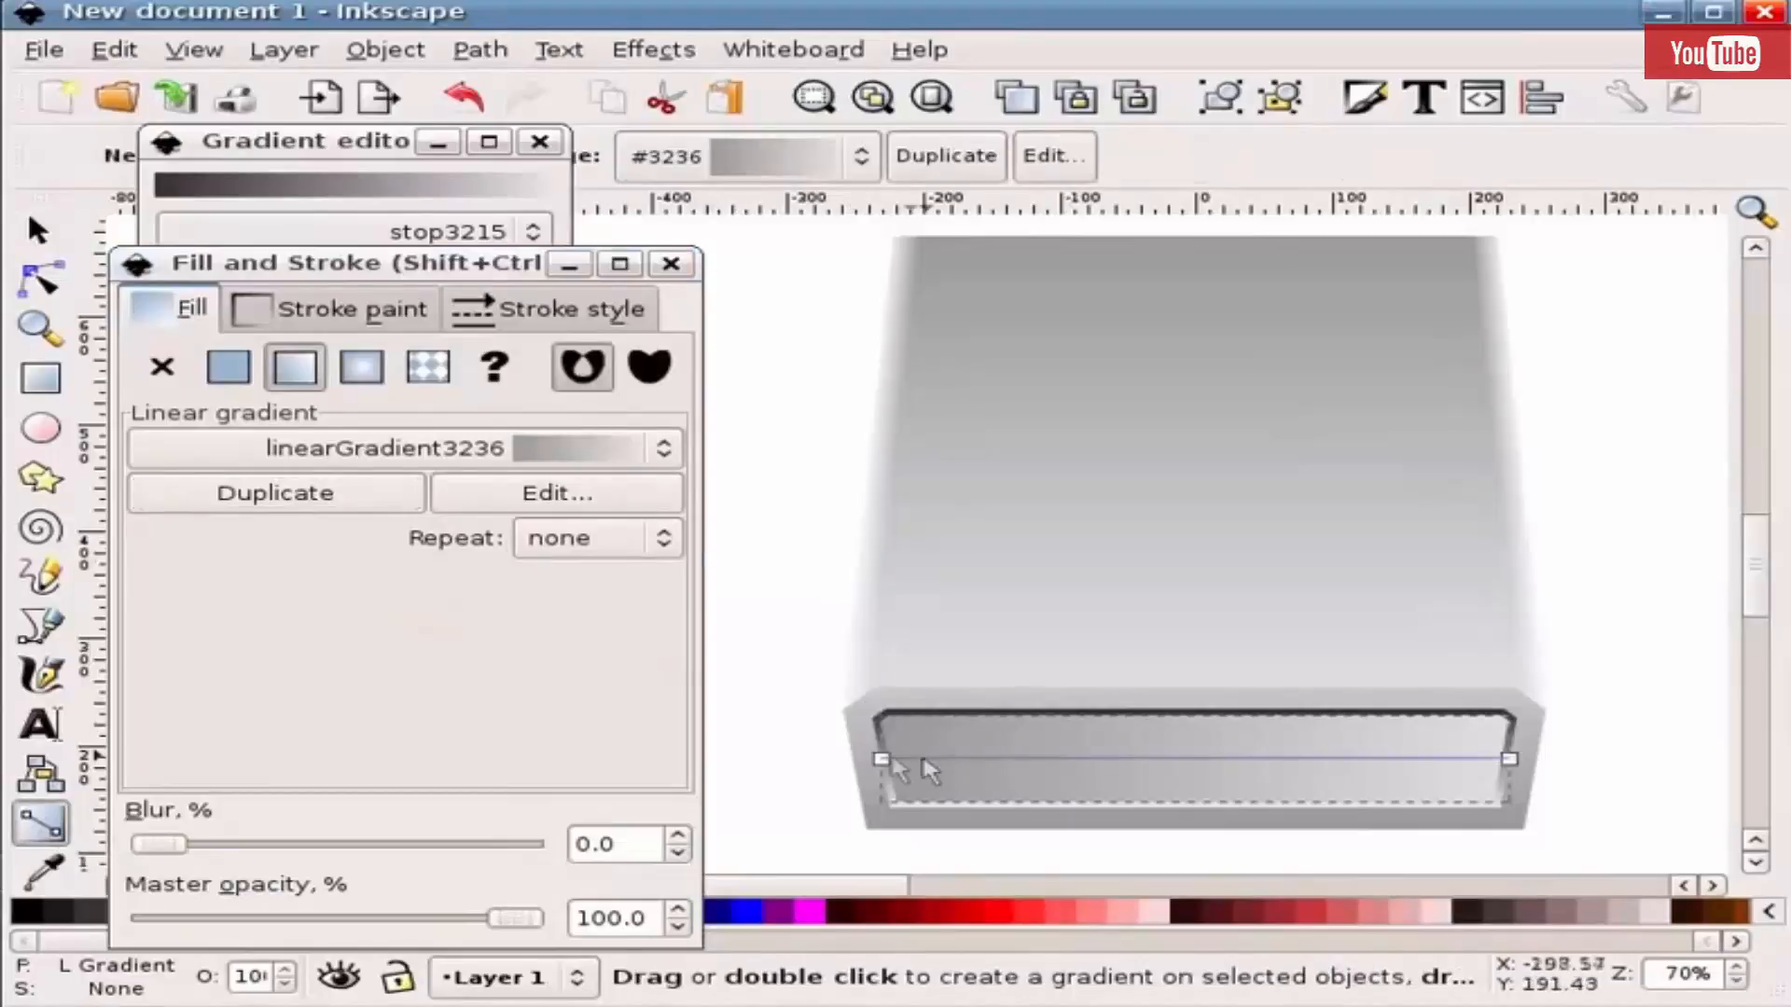
{"action": "left_click_drag", "start_coordinate": [990, 752], "coordinate": [1199, 802]}
{"action": "left_click", "coordinate": [1195, 800]}
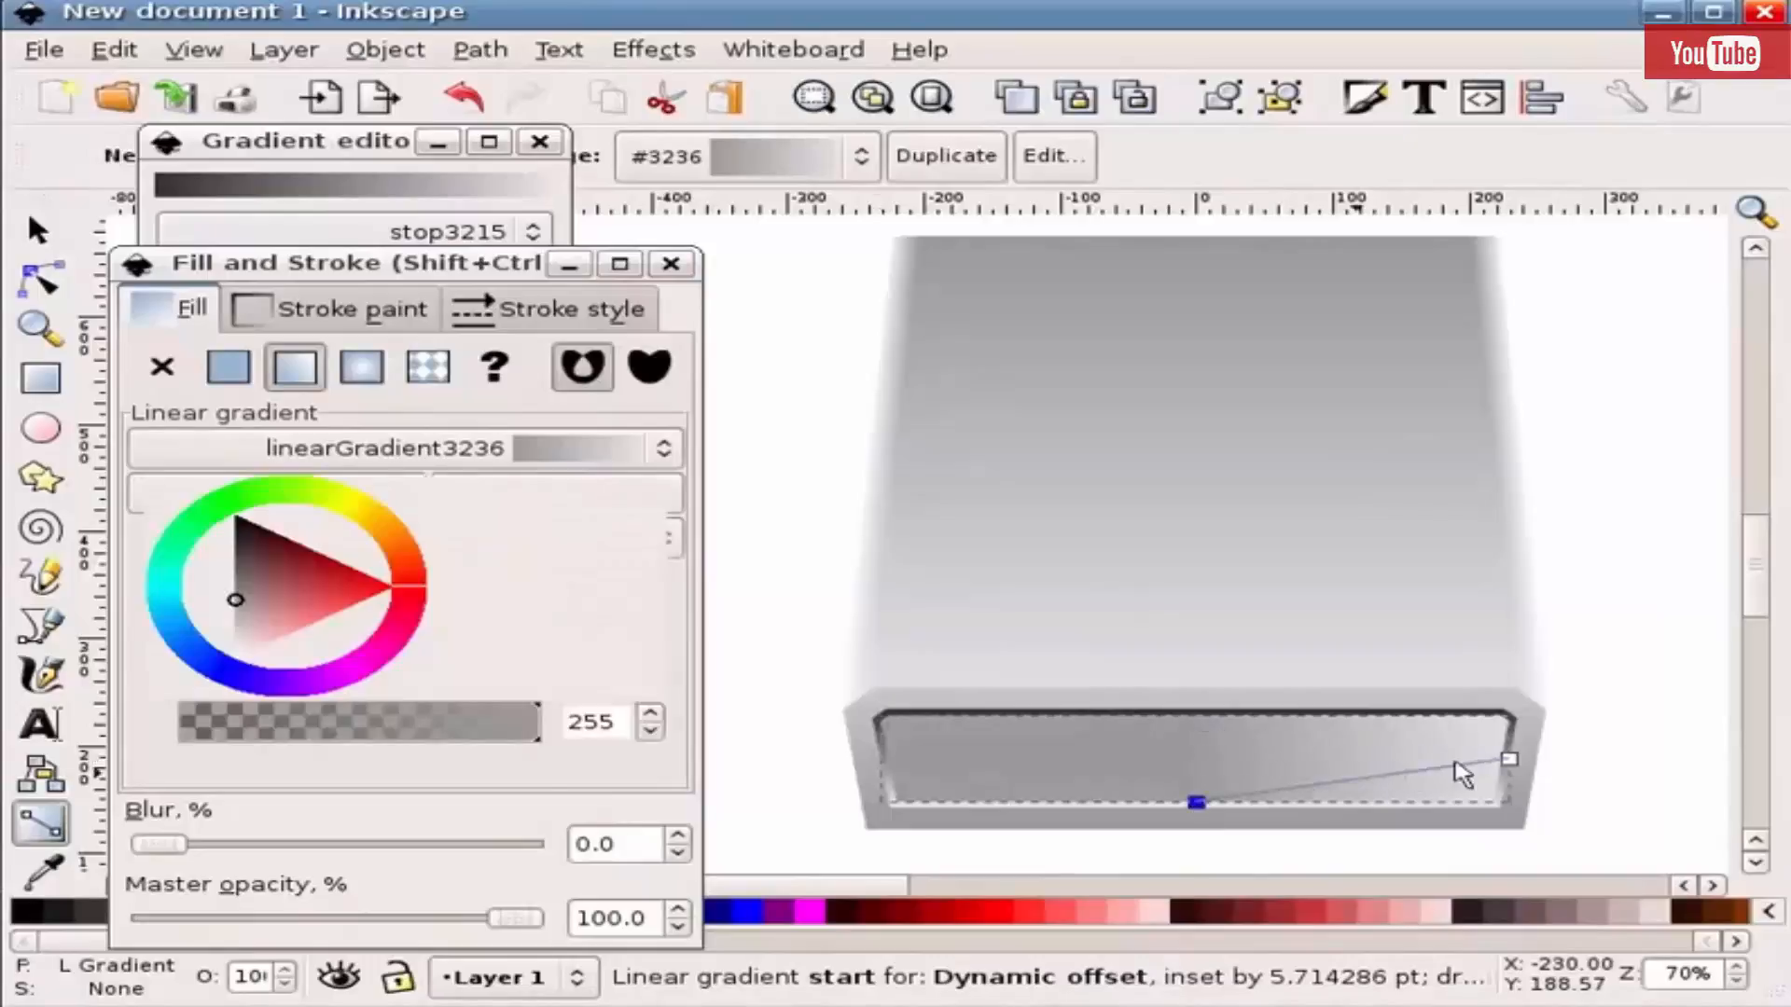
{"action": "left_click_drag", "start_coordinate": [1503, 757], "coordinate": [1194, 718]}
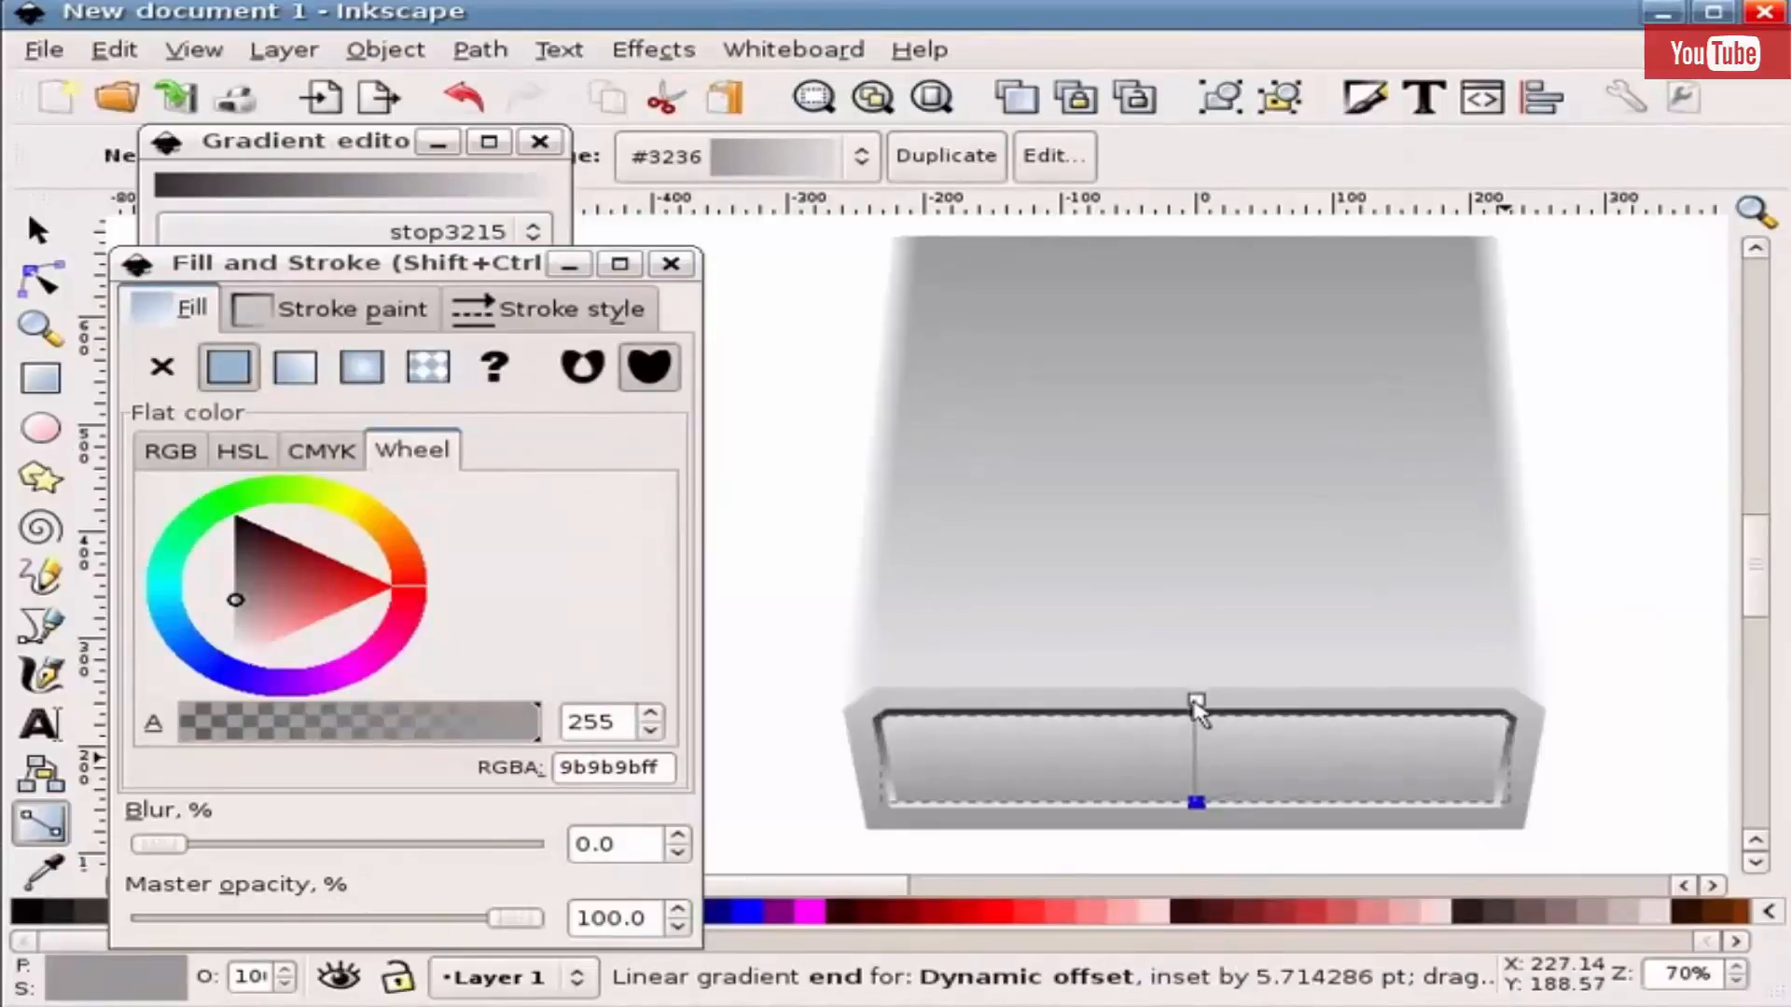
{"action": "left_click", "coordinate": [1196, 701]}
{"action": "key", "text": "s"}
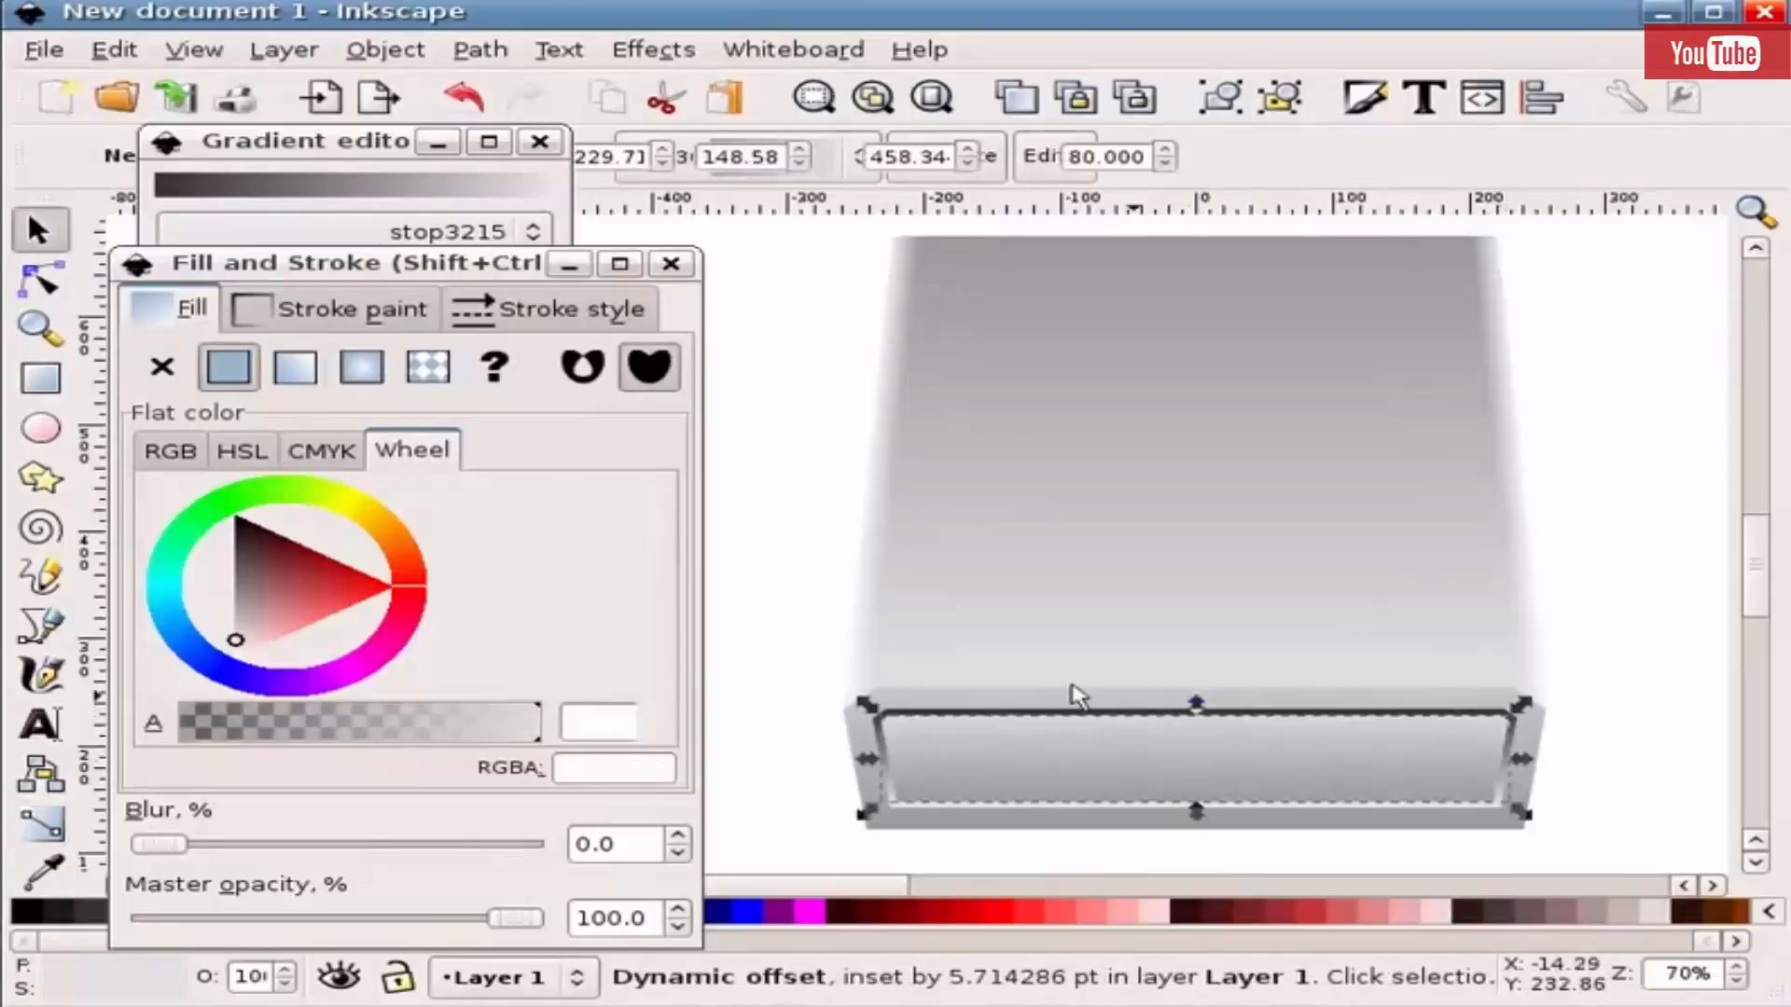
{"action": "left_click", "coordinate": [792, 627]}
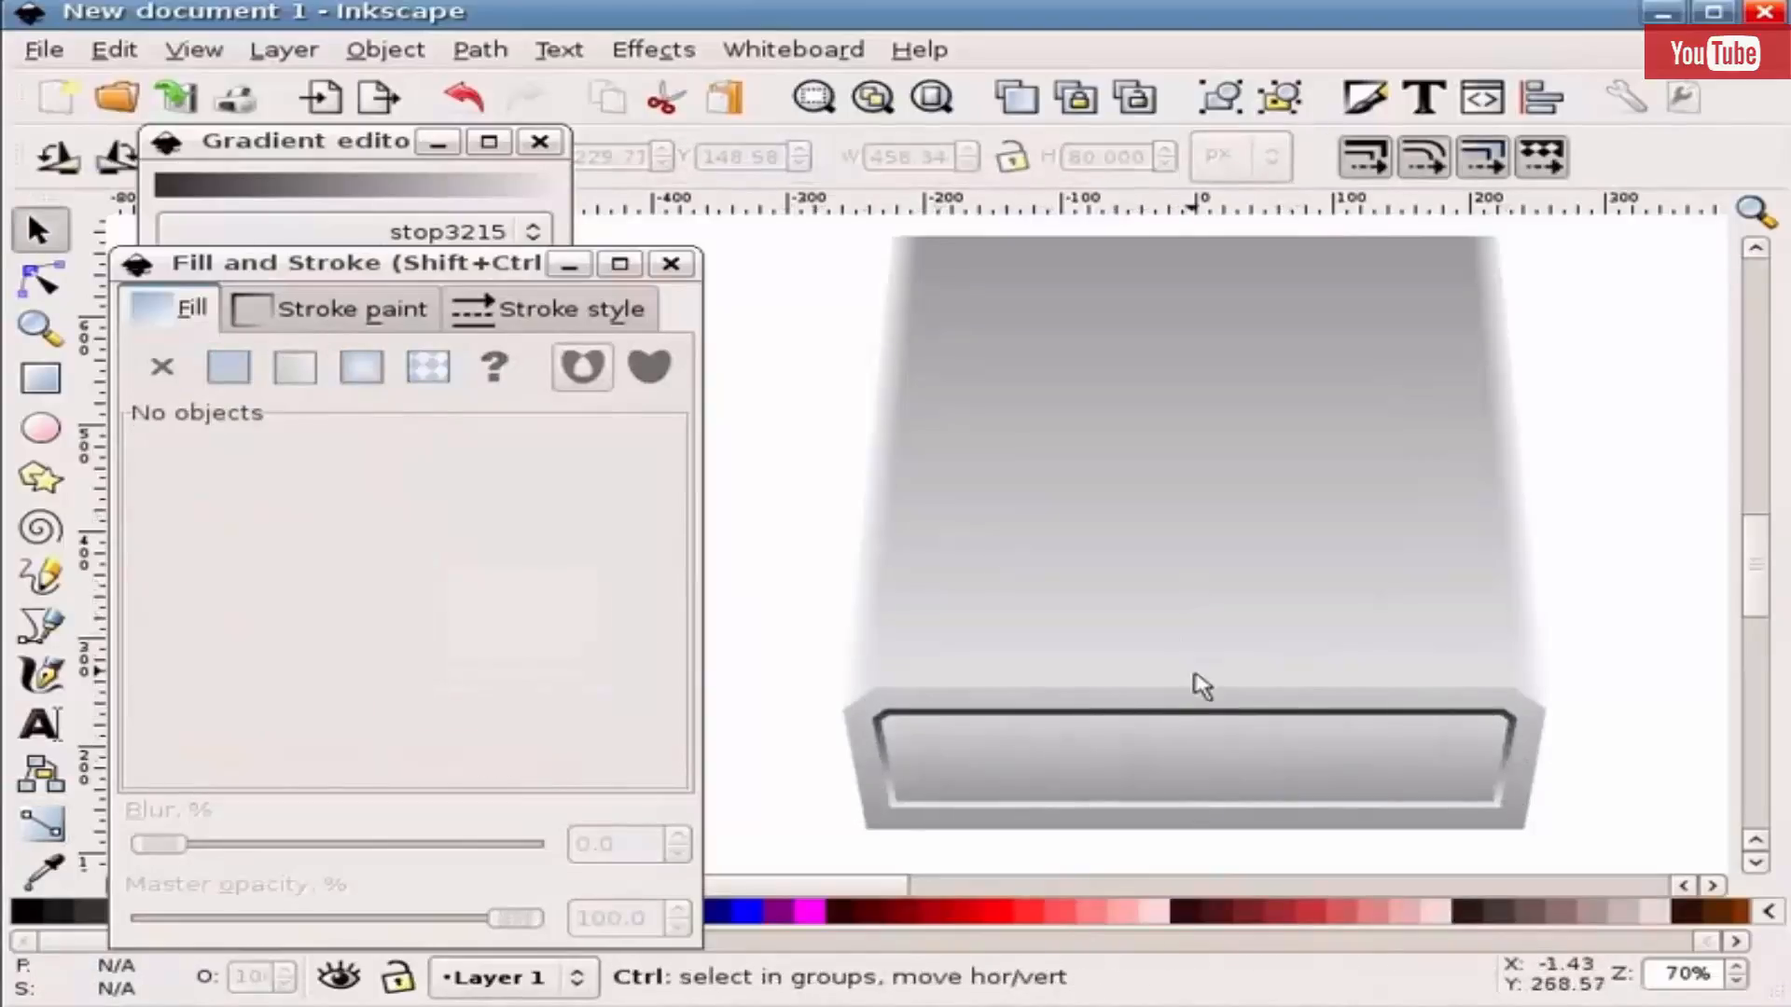
- Examine the inner panel's dark upper rim and light lower rim up close, and return to the whole front
{"action": "scroll", "coordinate": [1191, 667], "scroll_direction": "down", "scroll_amount": 2}
{"action": "scroll", "coordinate": [1105, 751], "scroll_direction": "up", "scroll_amount": 3}
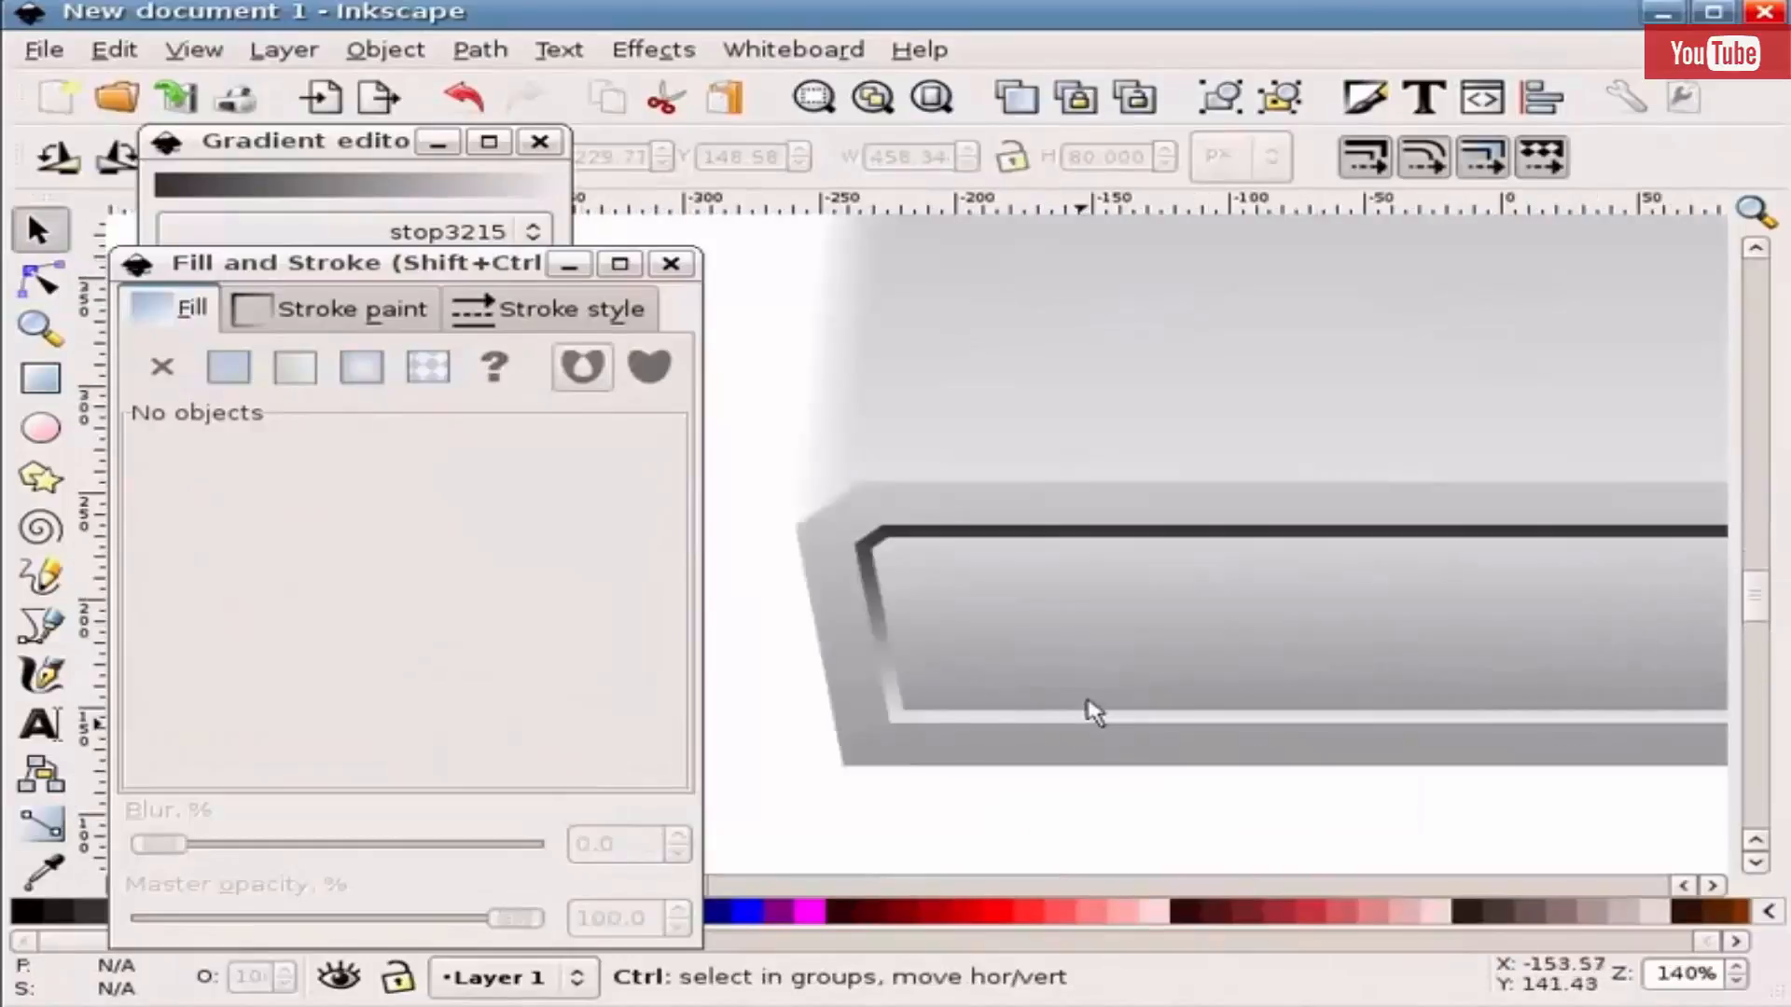
{"action": "scroll", "coordinate": [1122, 674], "scroll_direction": "down", "scroll_amount": 1}
{"action": "scroll", "coordinate": [1147, 657], "scroll_direction": "up", "scroll_amount": 2}
{"action": "left_click", "coordinate": [1130, 642]}
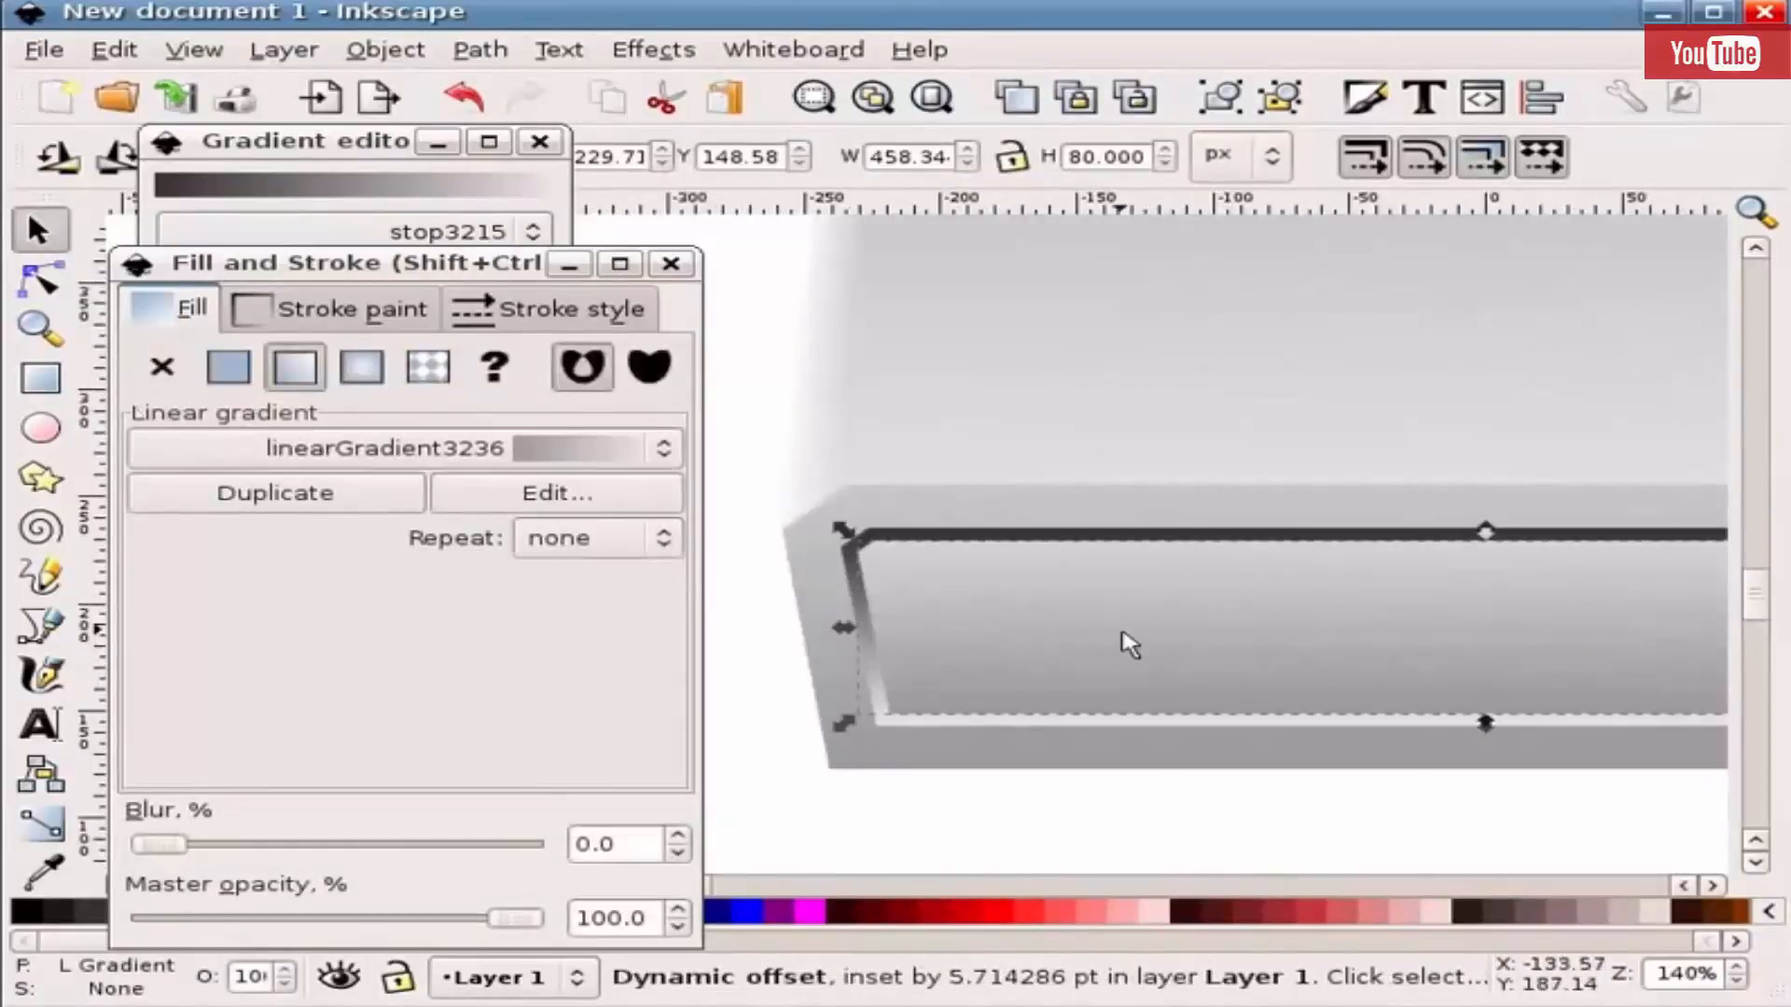
{"action": "left_click", "coordinate": [1041, 829]}
{"action": "scroll", "coordinate": [977, 658], "scroll_direction": "down", "scroll_amount": 2}
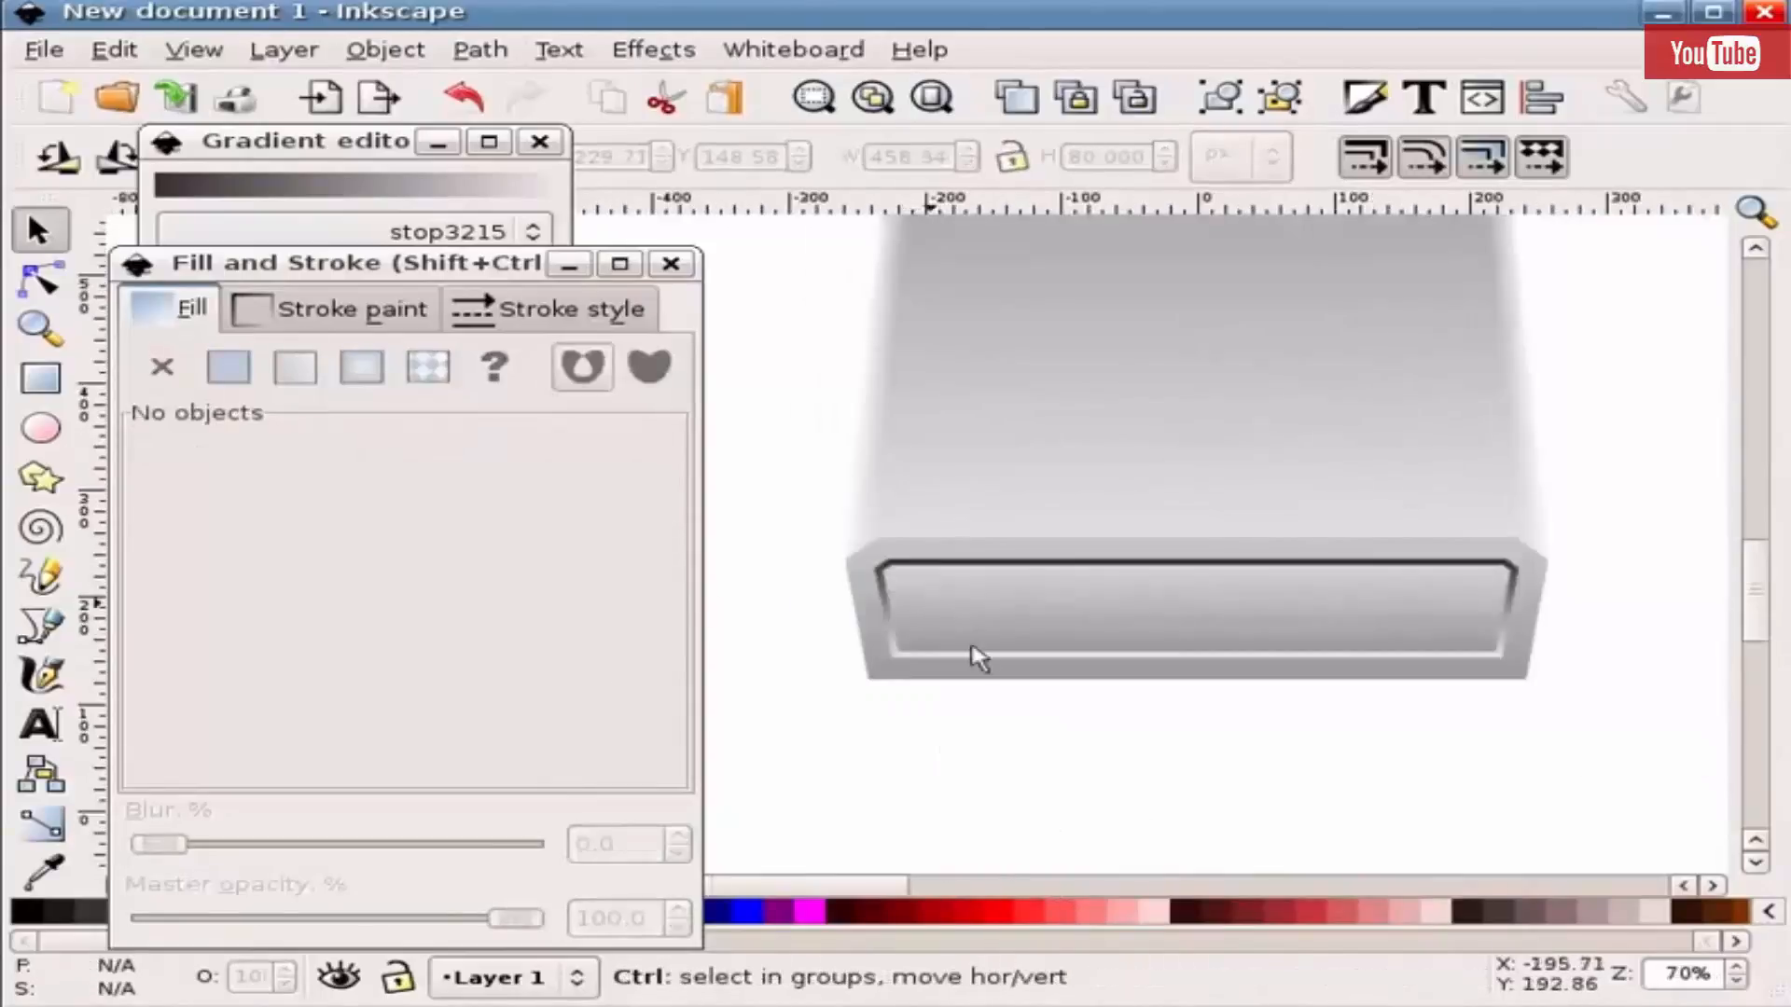
- Draw a grey rectangle with fully rounded ends, about 95.7 by 17.1 px, on the empty canvas just below the box's front
{"action": "left_click", "coordinate": [674, 266]}
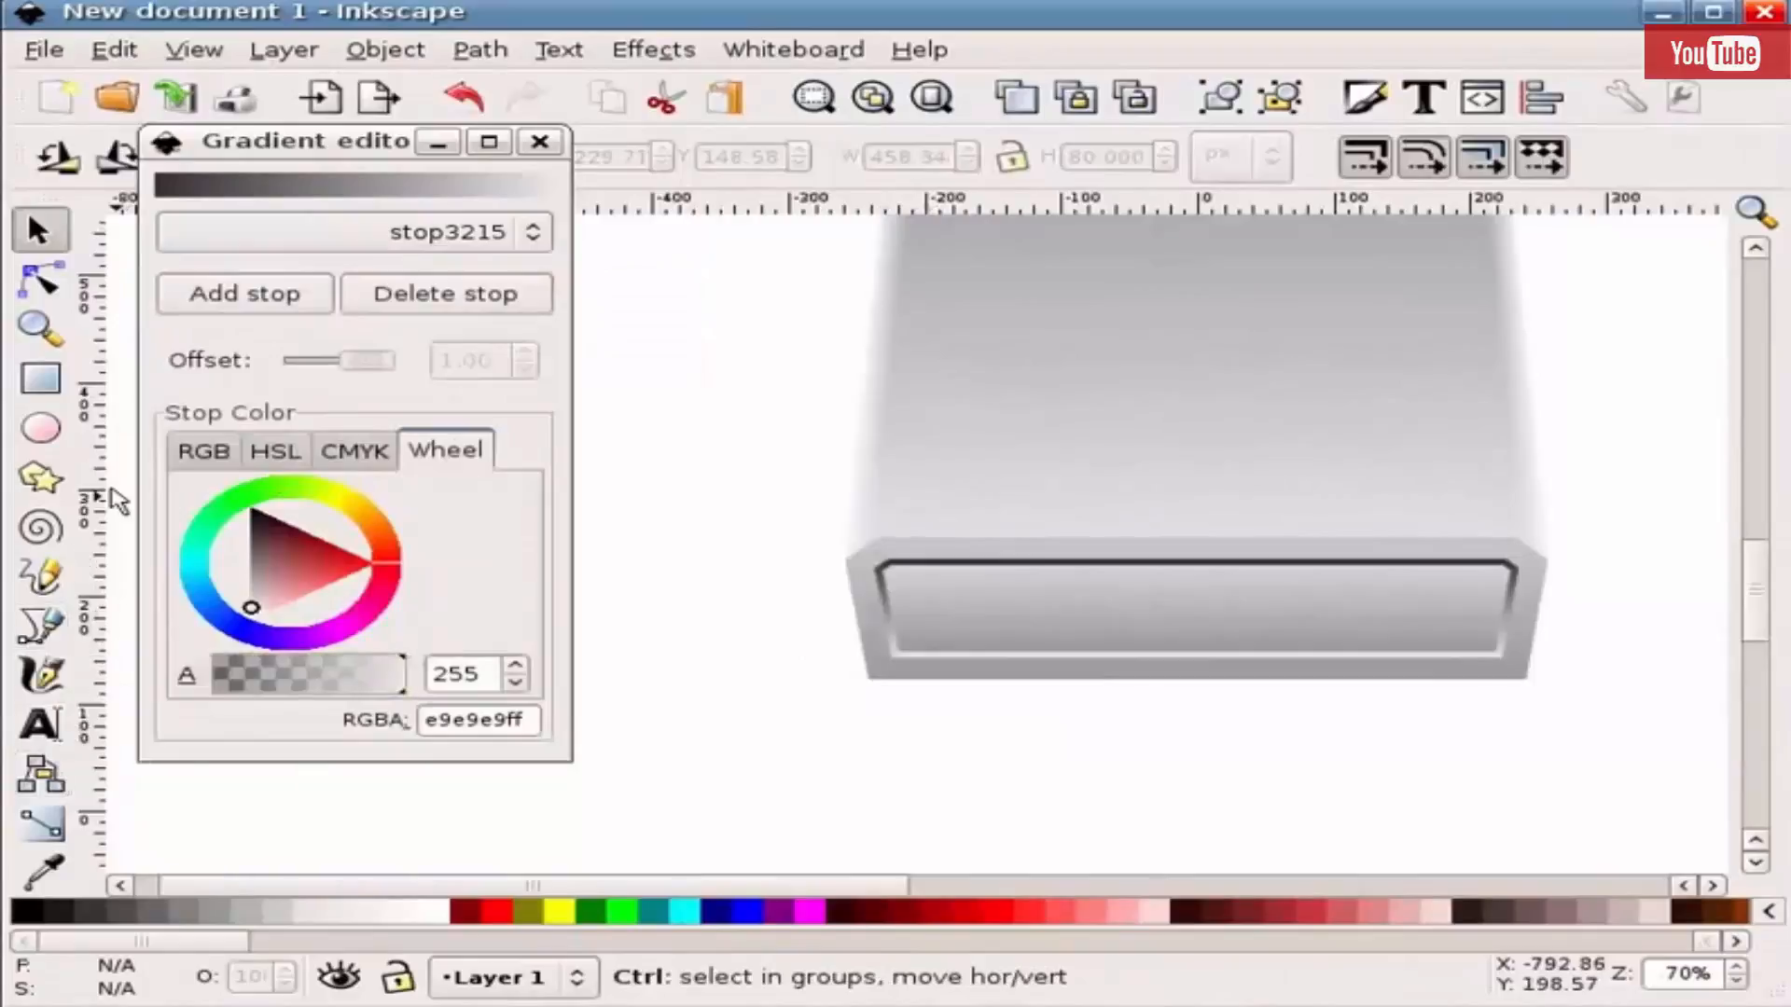
{"action": "left_click", "coordinate": [42, 392]}
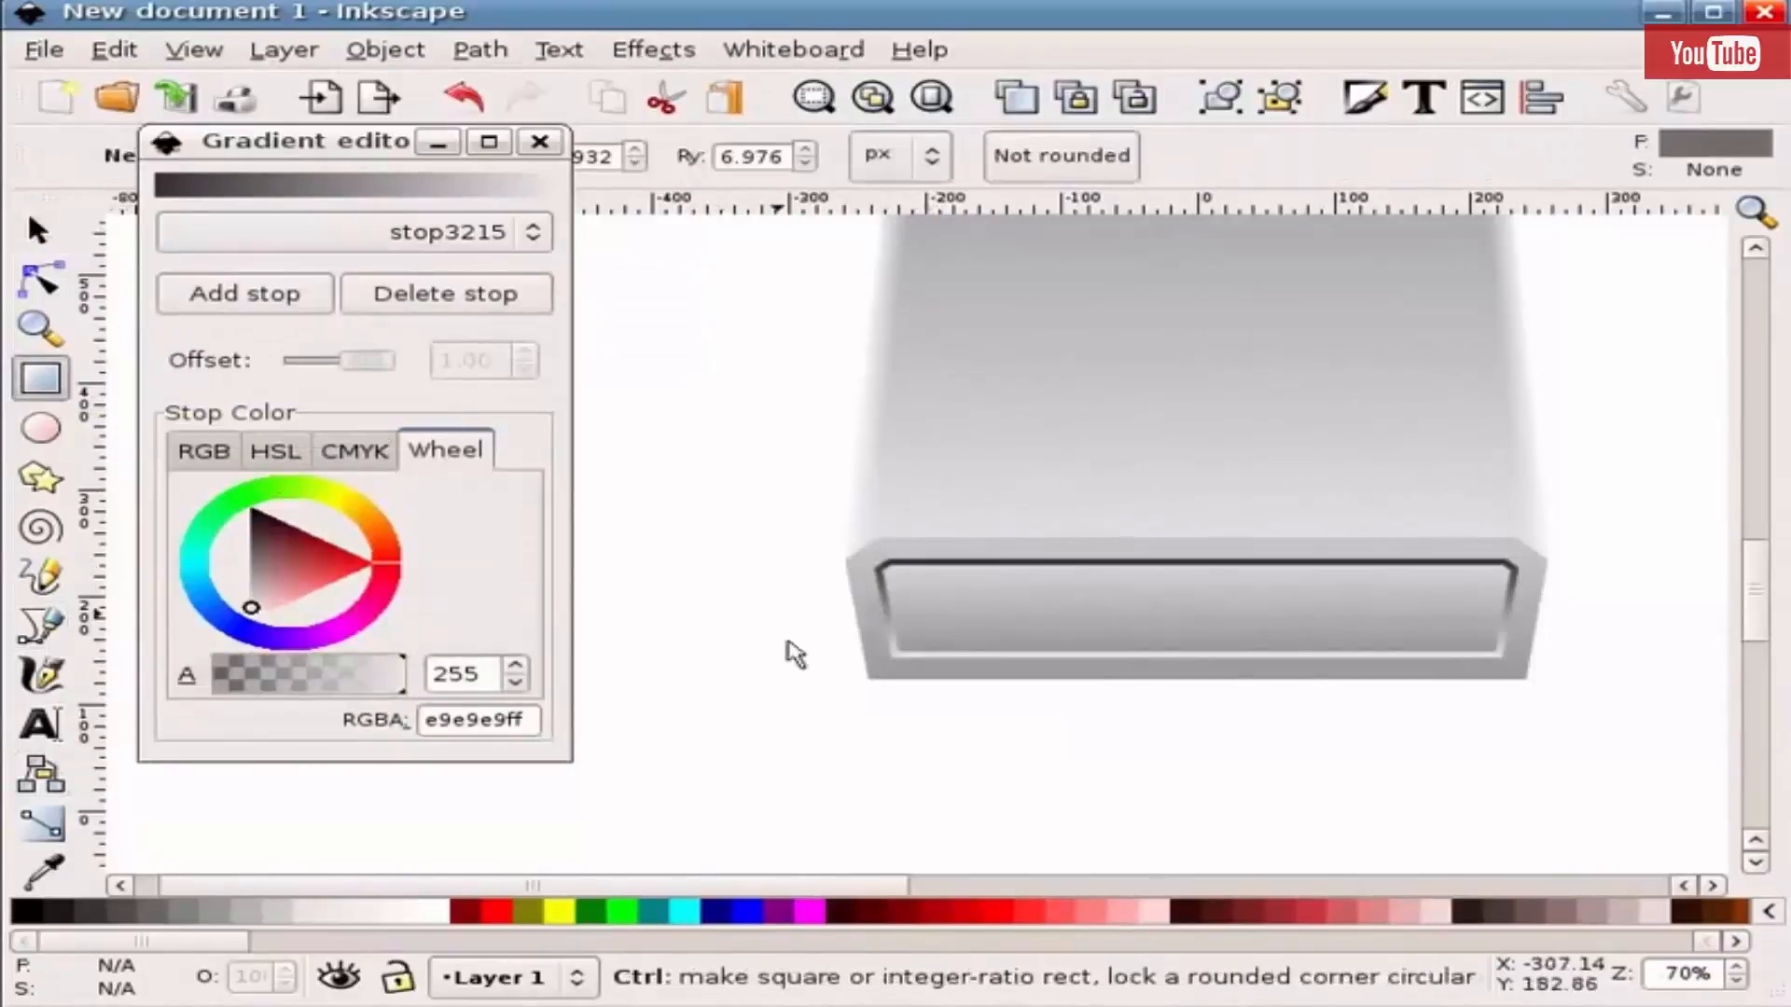
{"action": "left_click_drag", "start_coordinate": [871, 738], "coordinate": [1197, 707]}
{"action": "scroll", "coordinate": [972, 757], "scroll_direction": "up", "scroll_amount": 2}
{"action": "key", "text": "F1"}
{"action": "key", "text": "Escape"}
{"action": "key", "text": "r"}
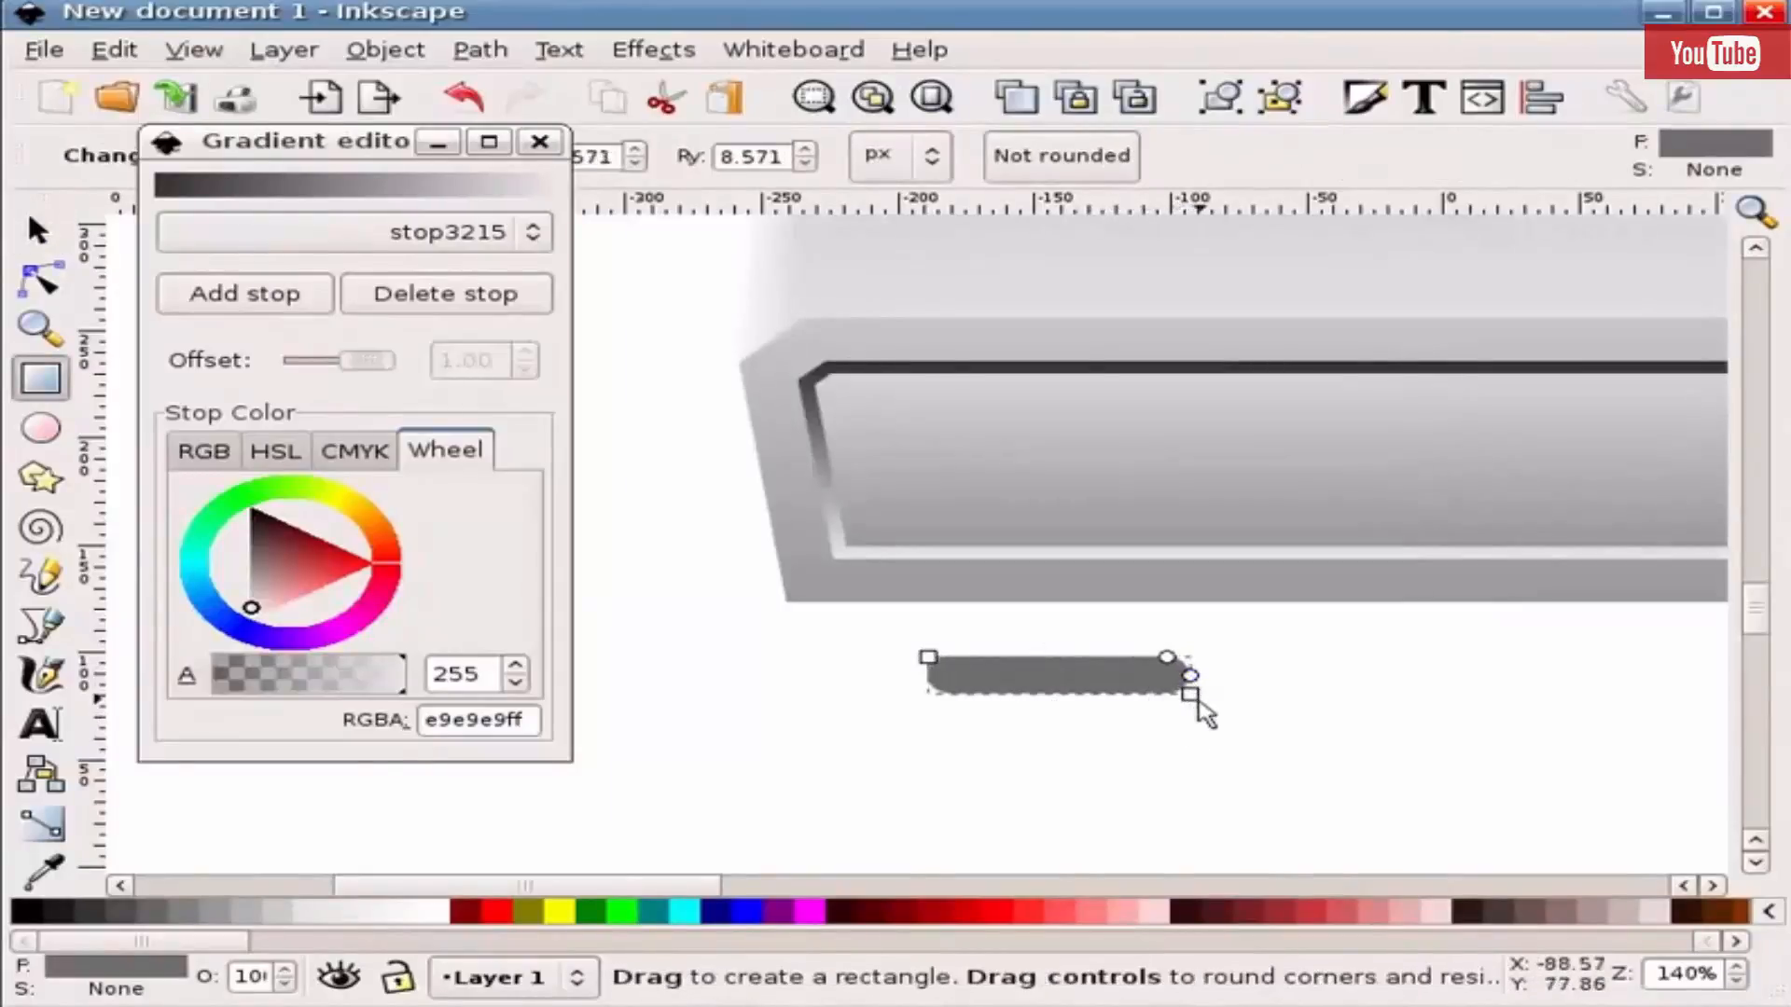
{"action": "key", "text": "s"}
{"action": "left_click", "coordinate": [1151, 719]}
{"action": "left_click", "coordinate": [1109, 686]}
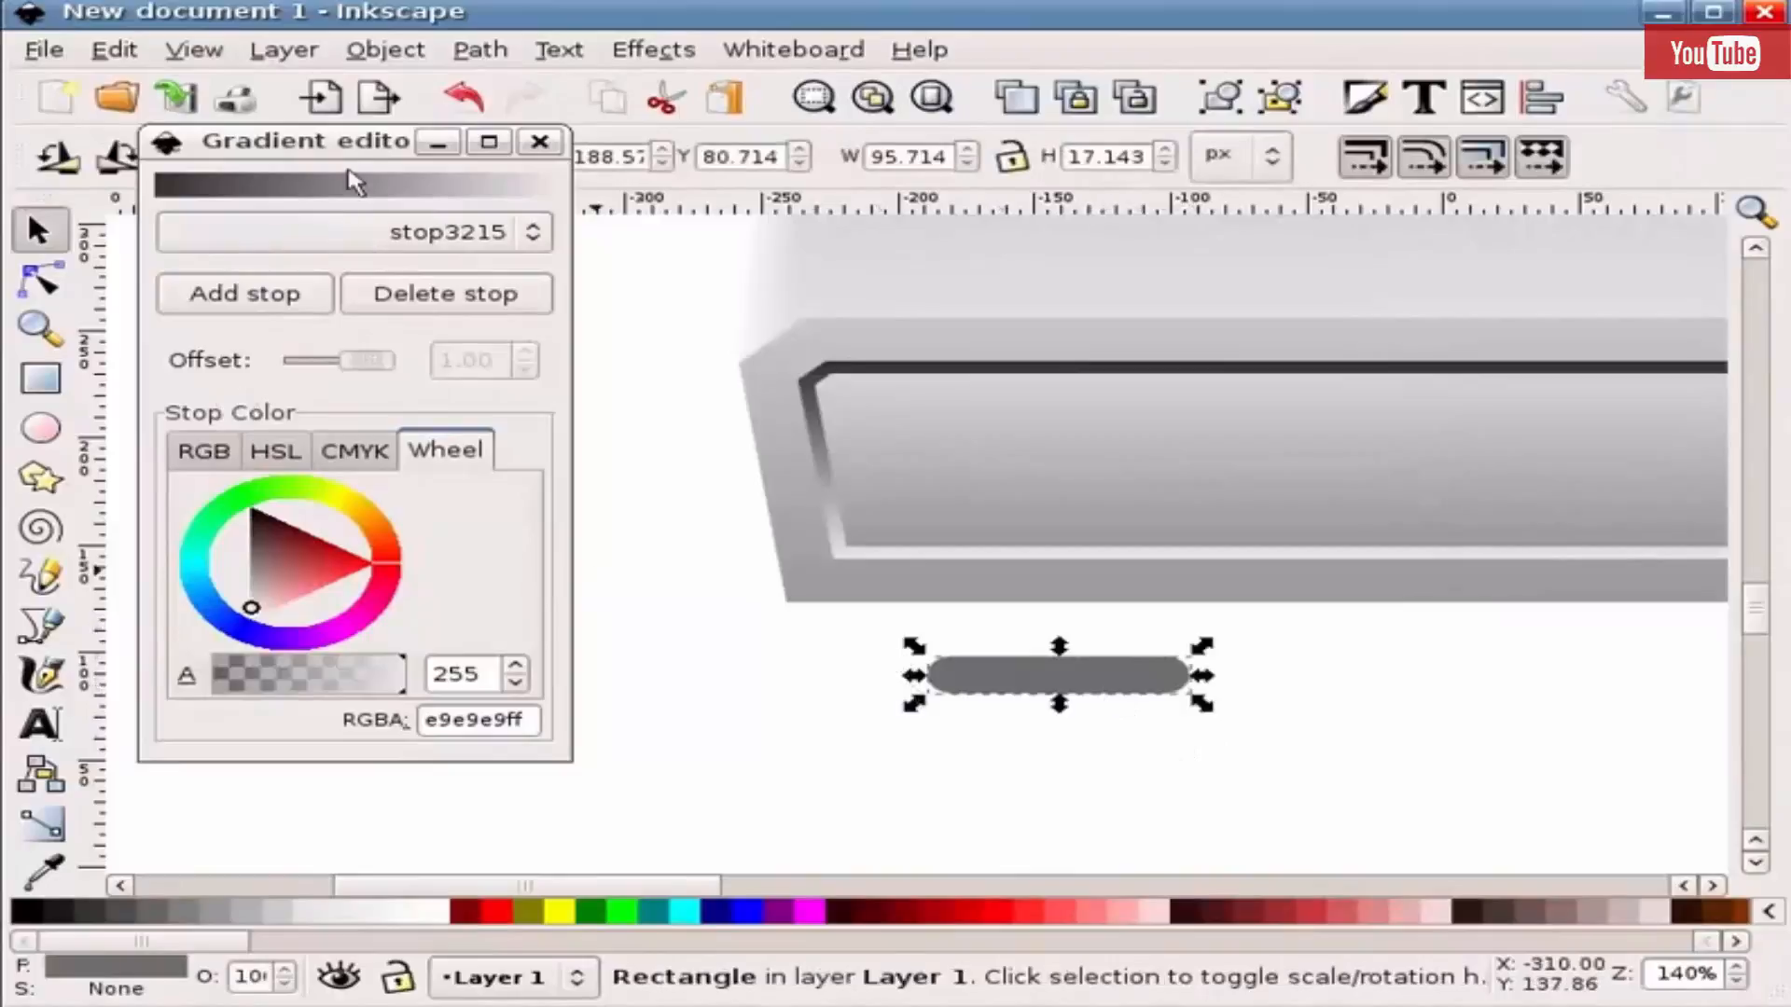
- Replace the rounded bar's flat fill with a new linear gradient
{"action": "left_click", "coordinate": [534, 226]}
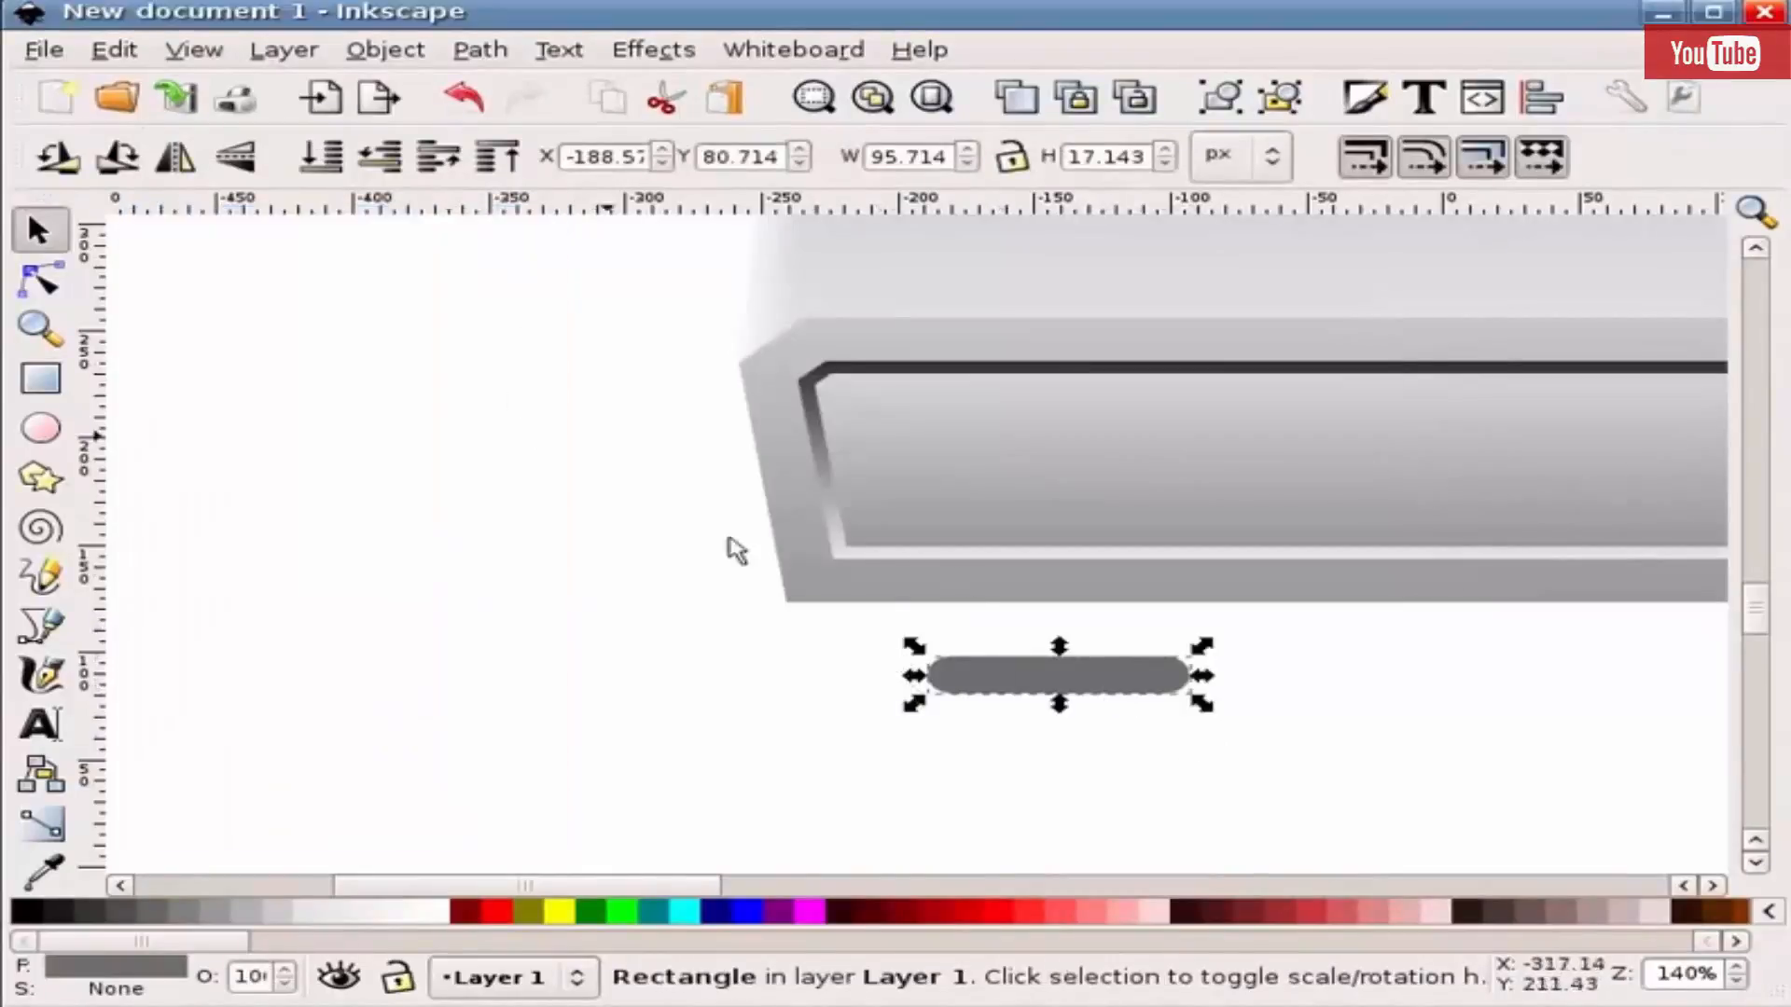
{"action": "left_click", "coordinate": [1016, 679]}
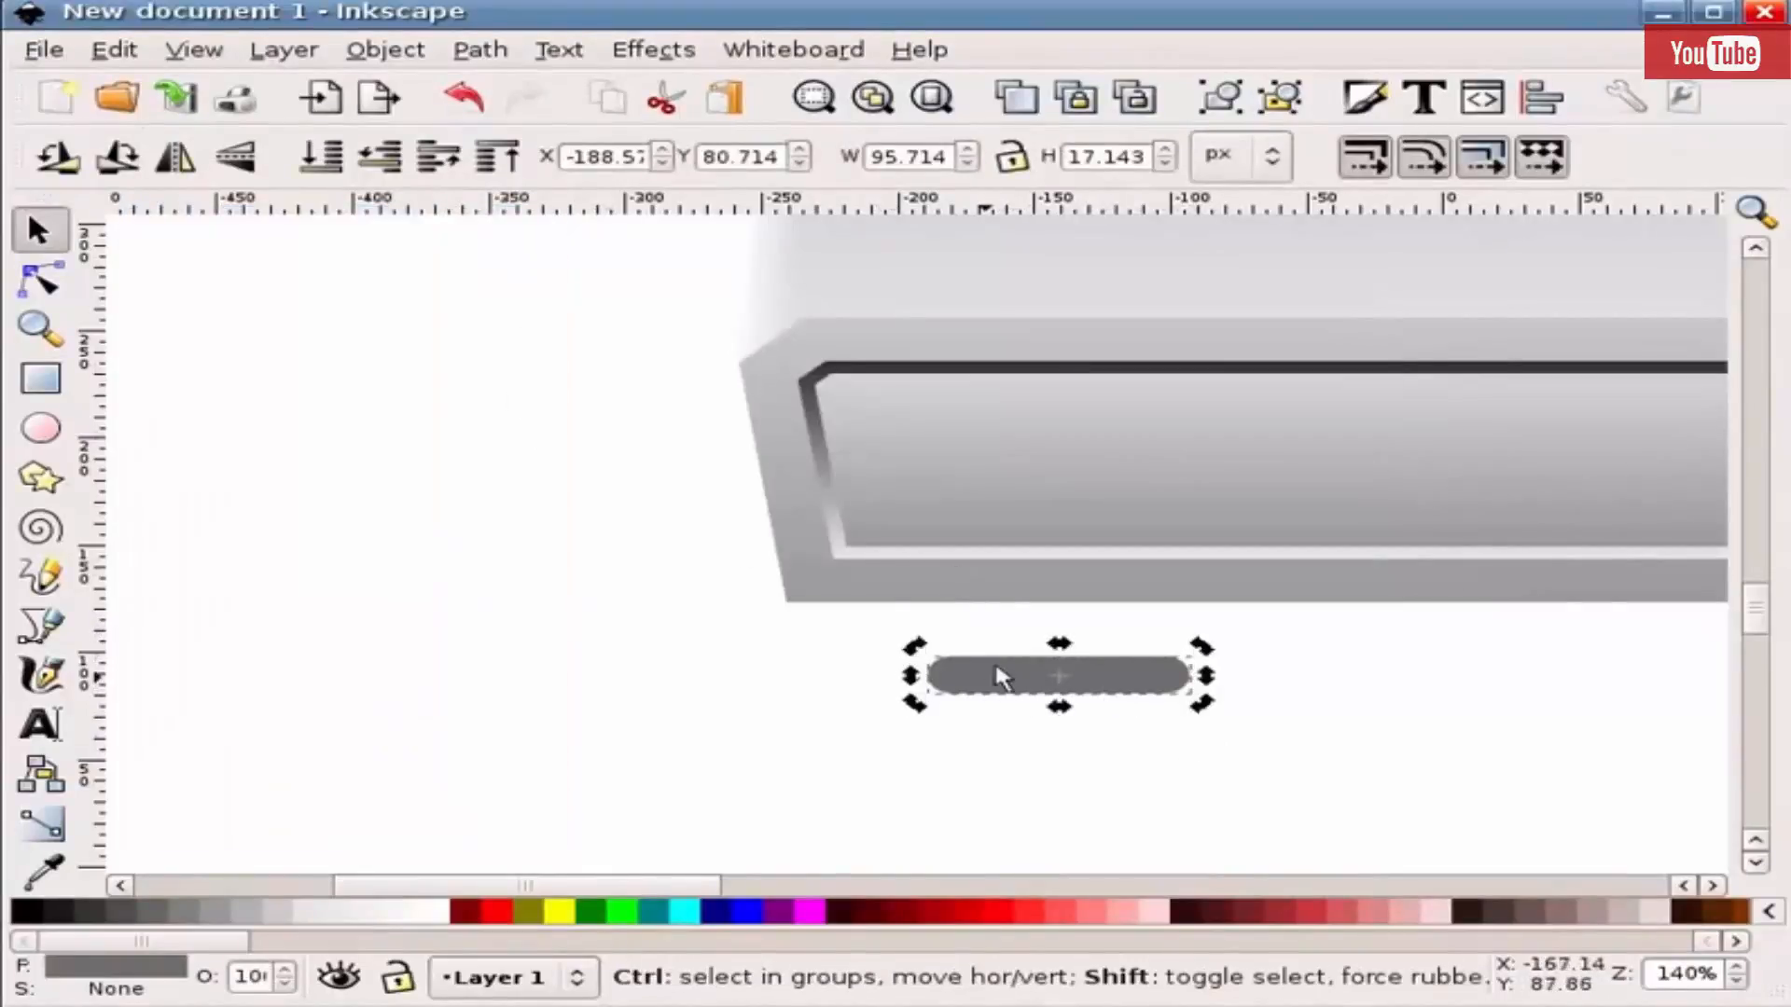
{"action": "key", "text": "shift+ctrl+f"}
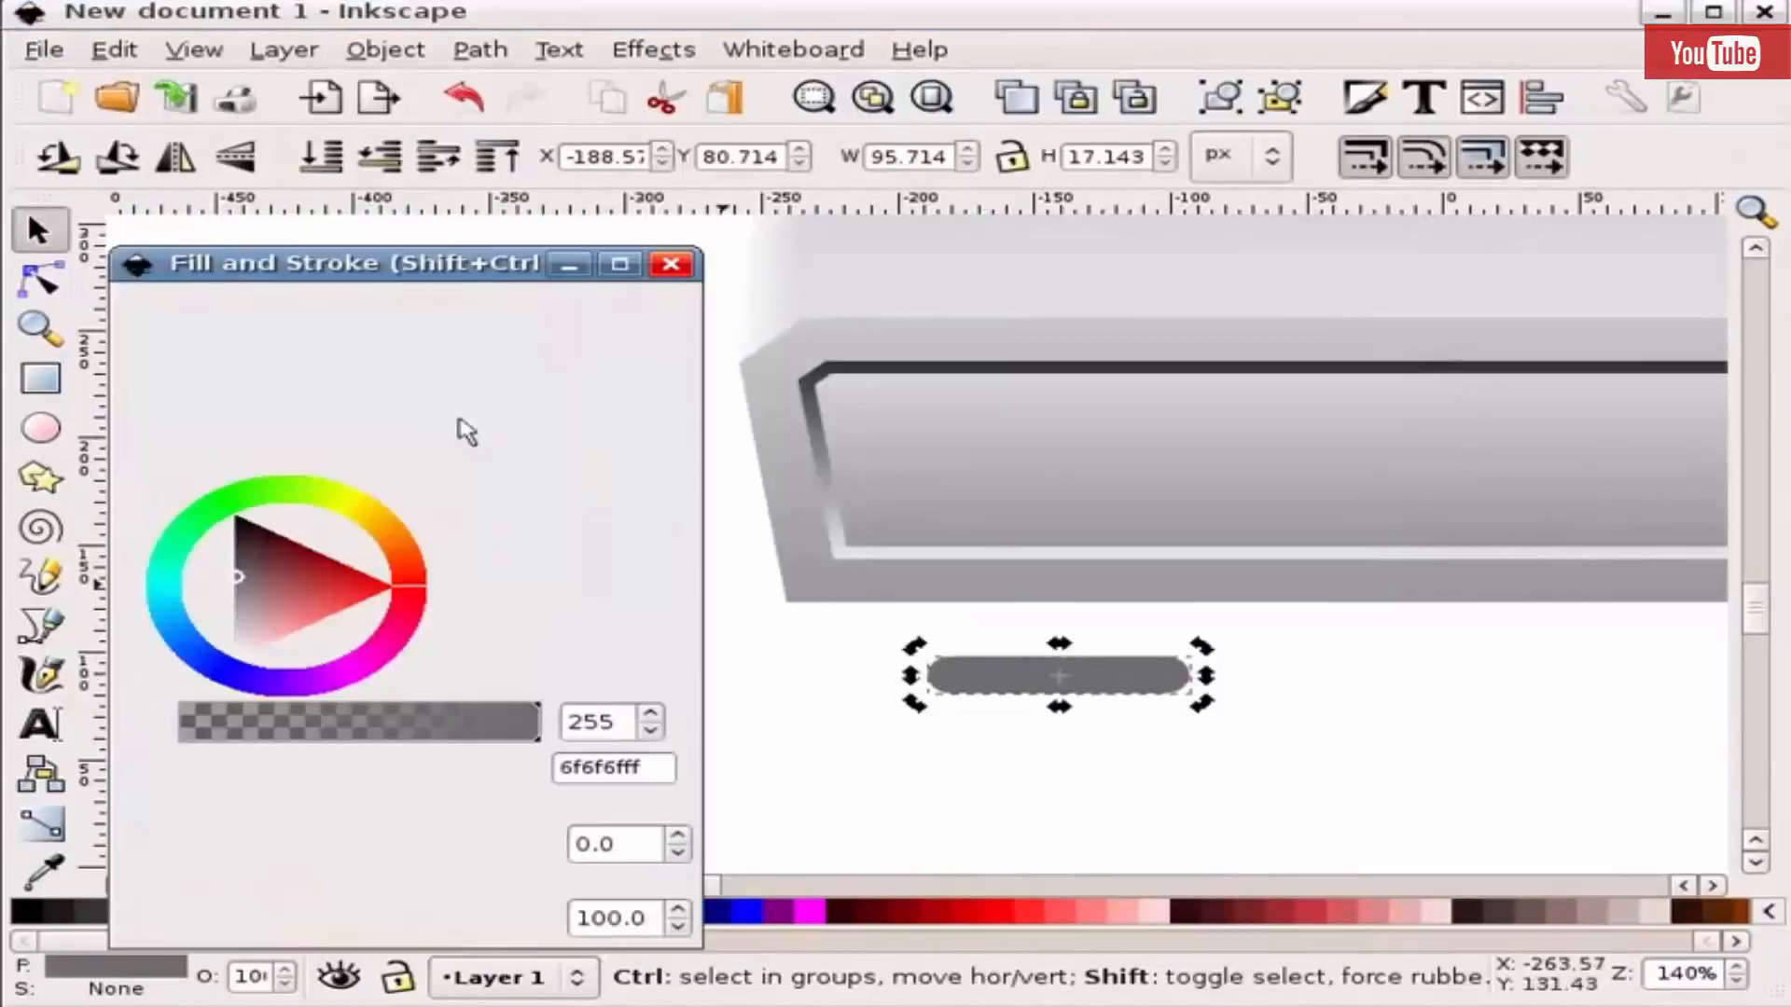
{"action": "left_click", "coordinate": [224, 503]}
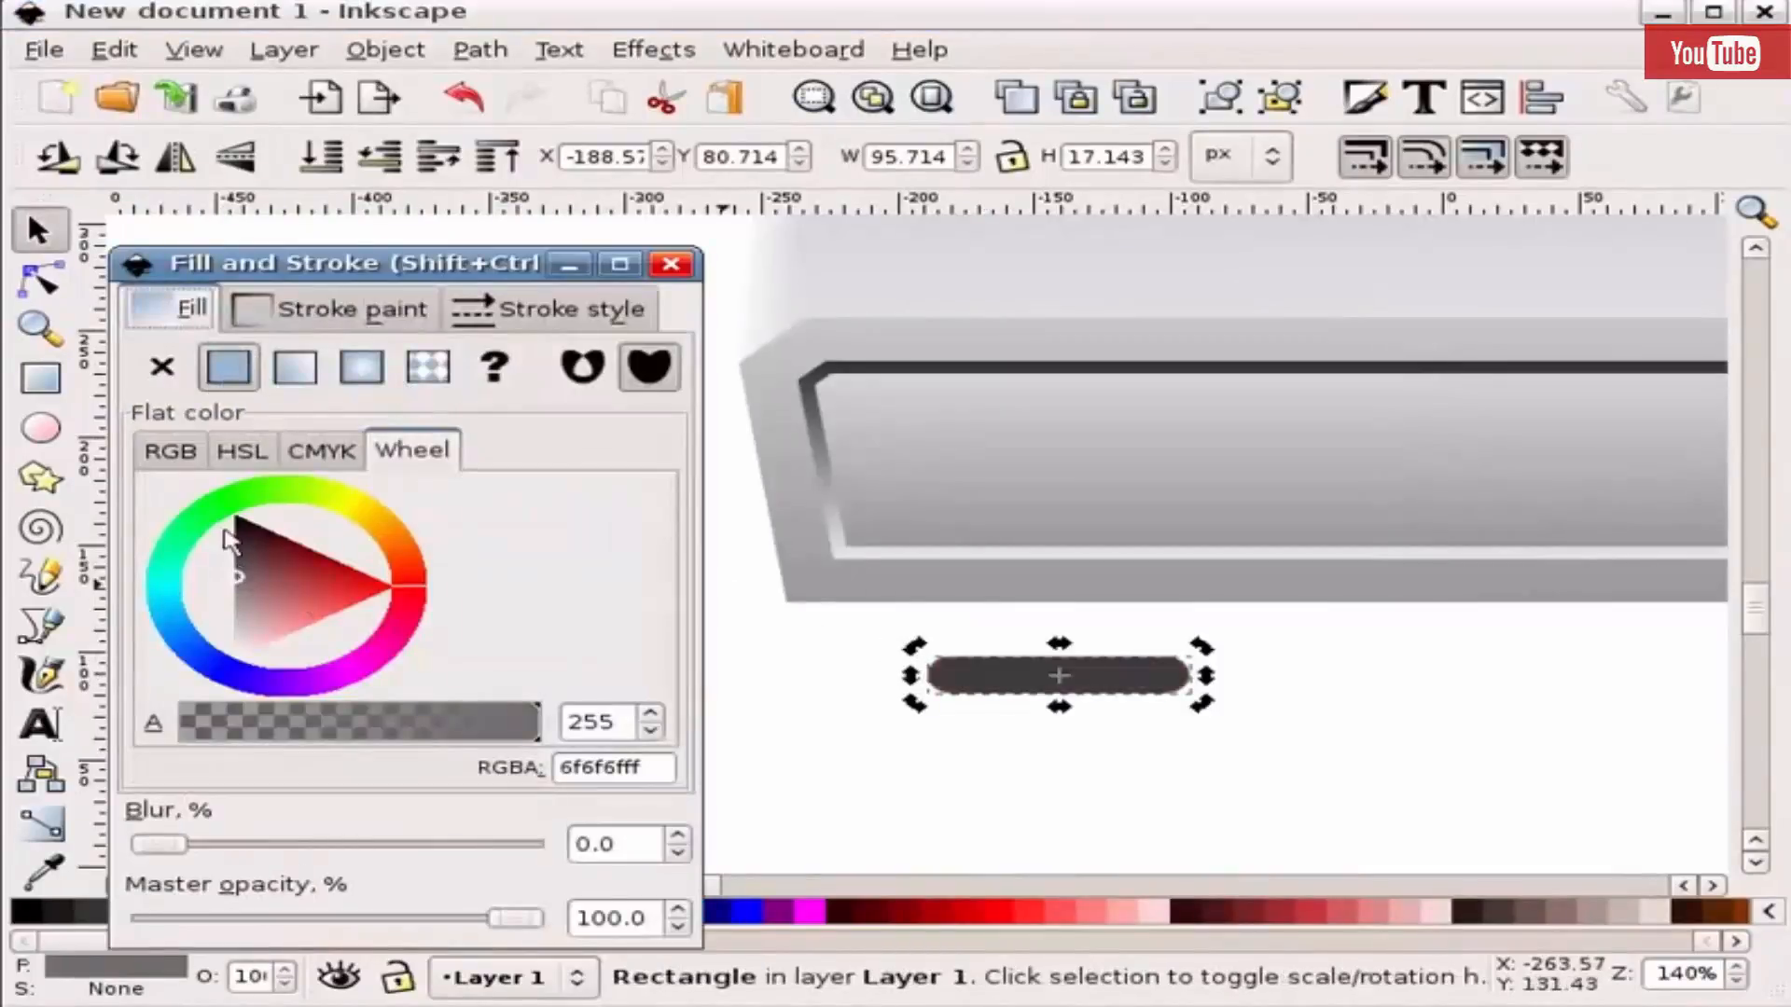
{"action": "left_click", "coordinate": [294, 367]}
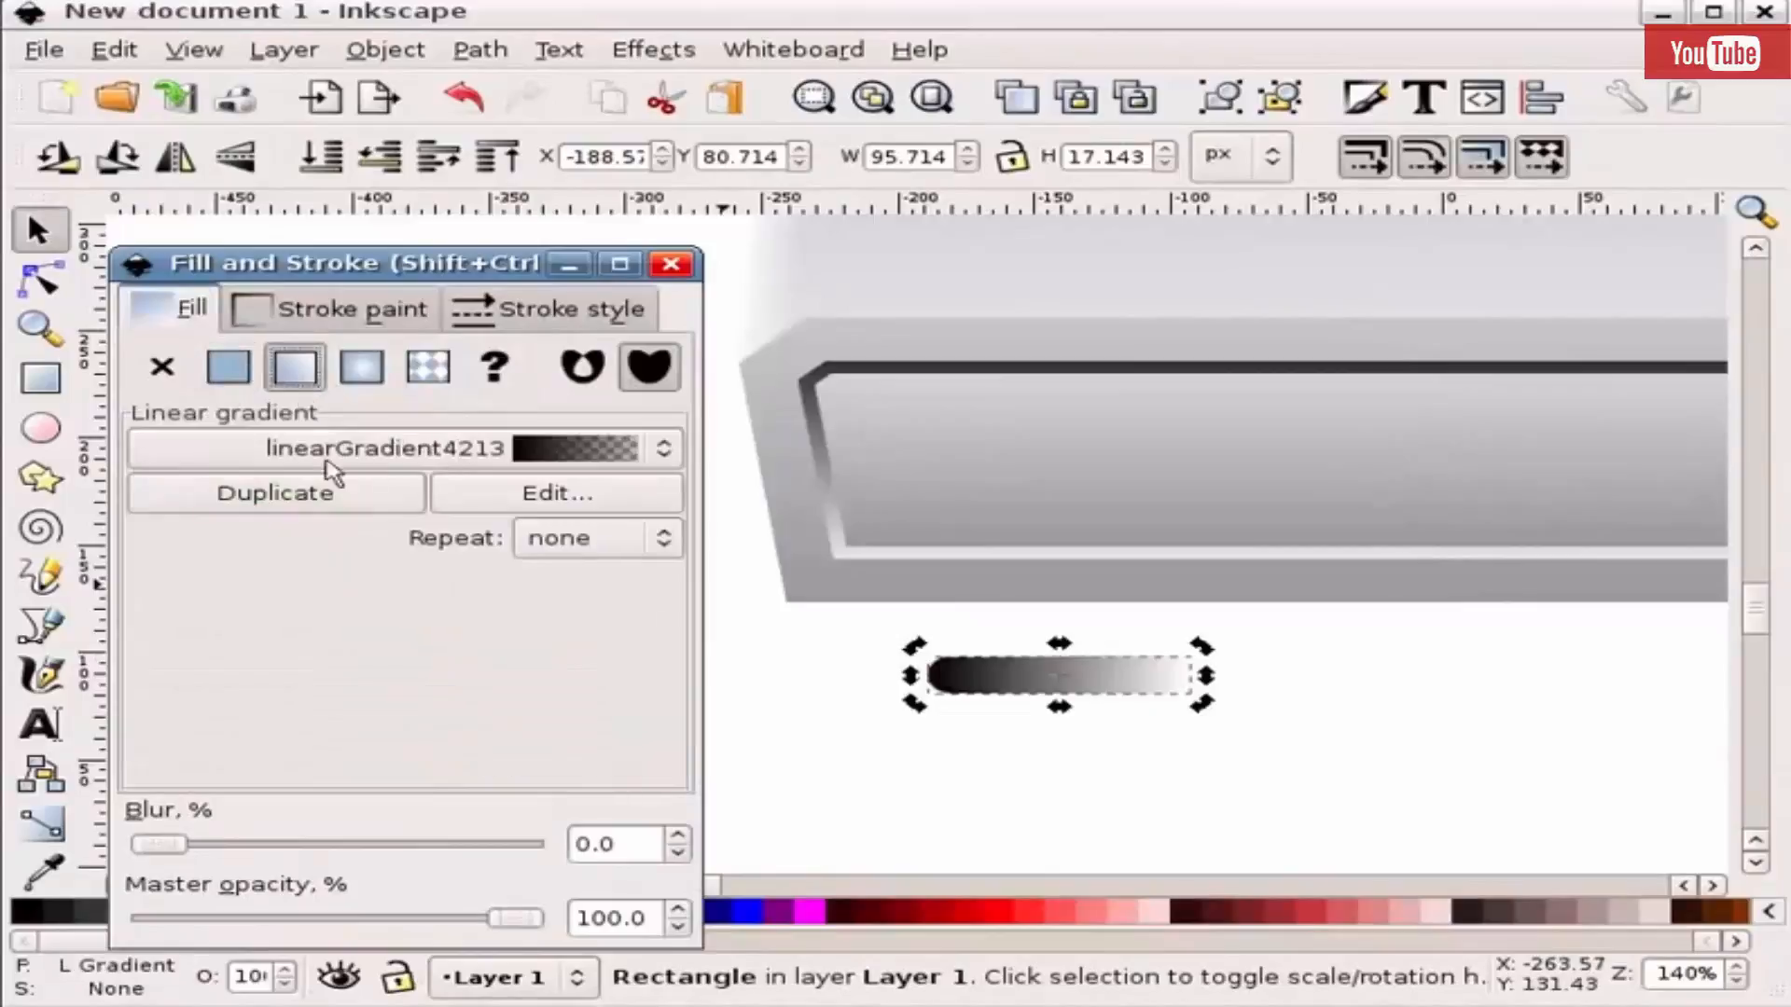
- Set the end stop of the bar's gradient to fully opaque light grey, e9e9e9ff
{"action": "left_click", "coordinate": [535, 499]}
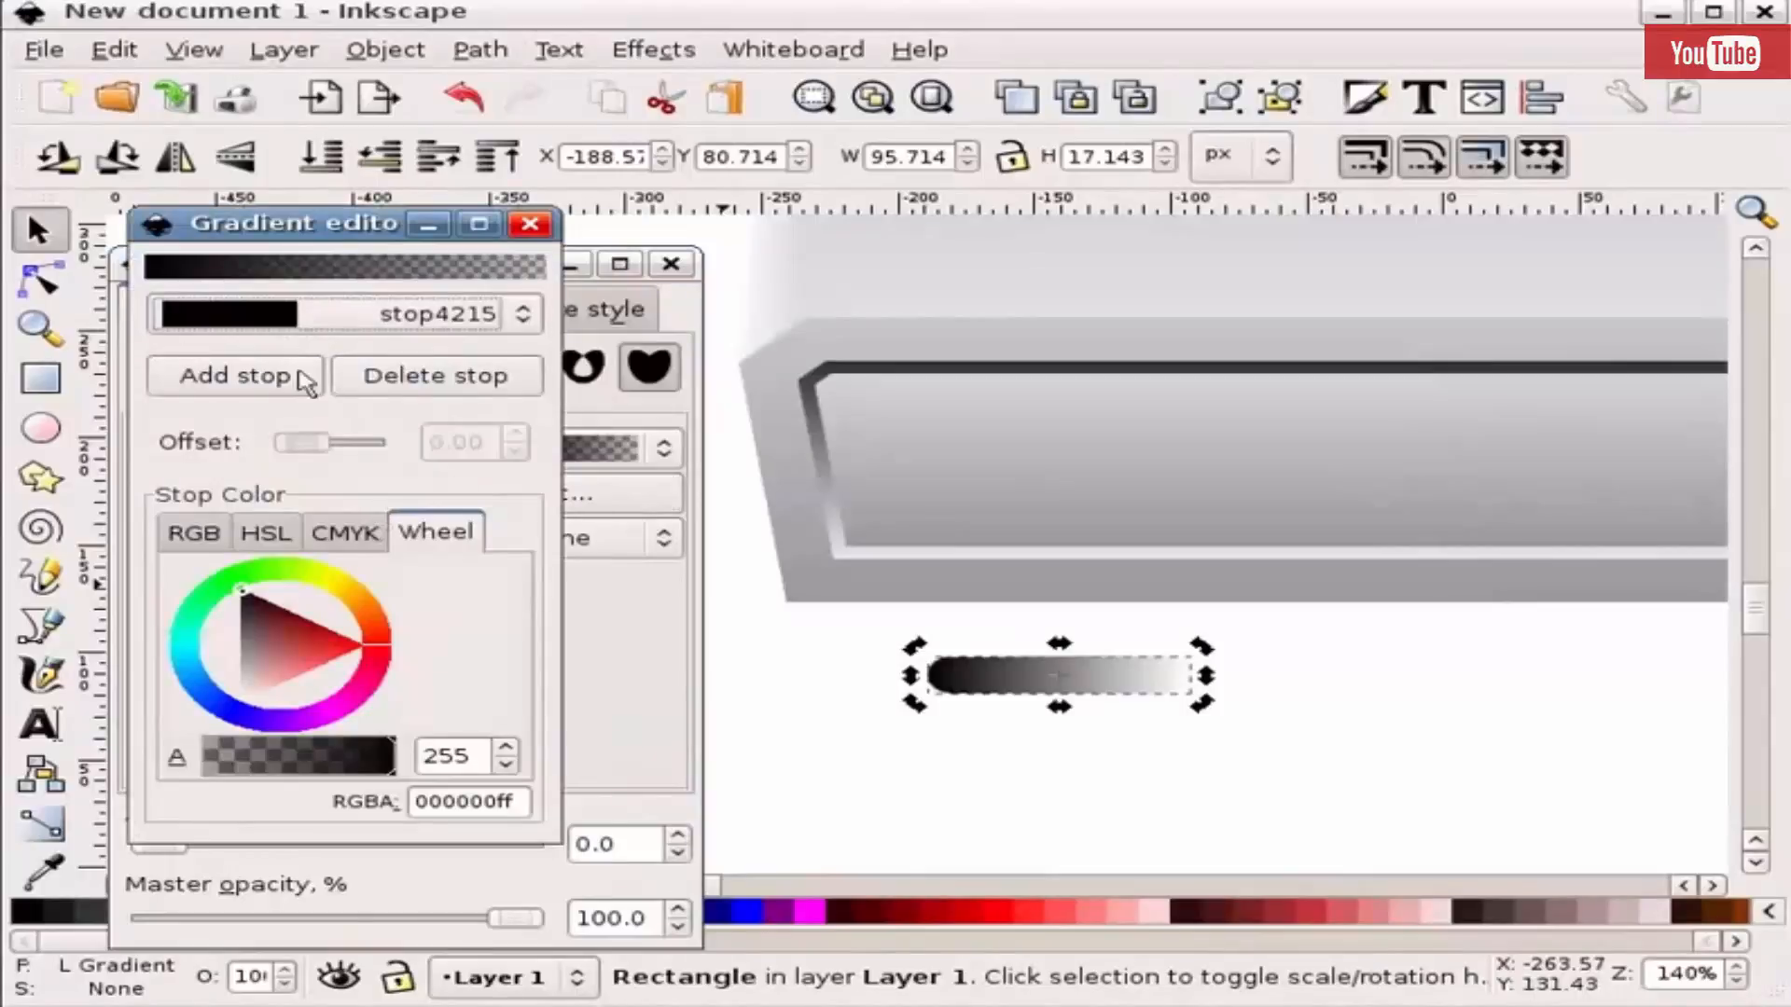
{"action": "left_click", "coordinate": [378, 328]}
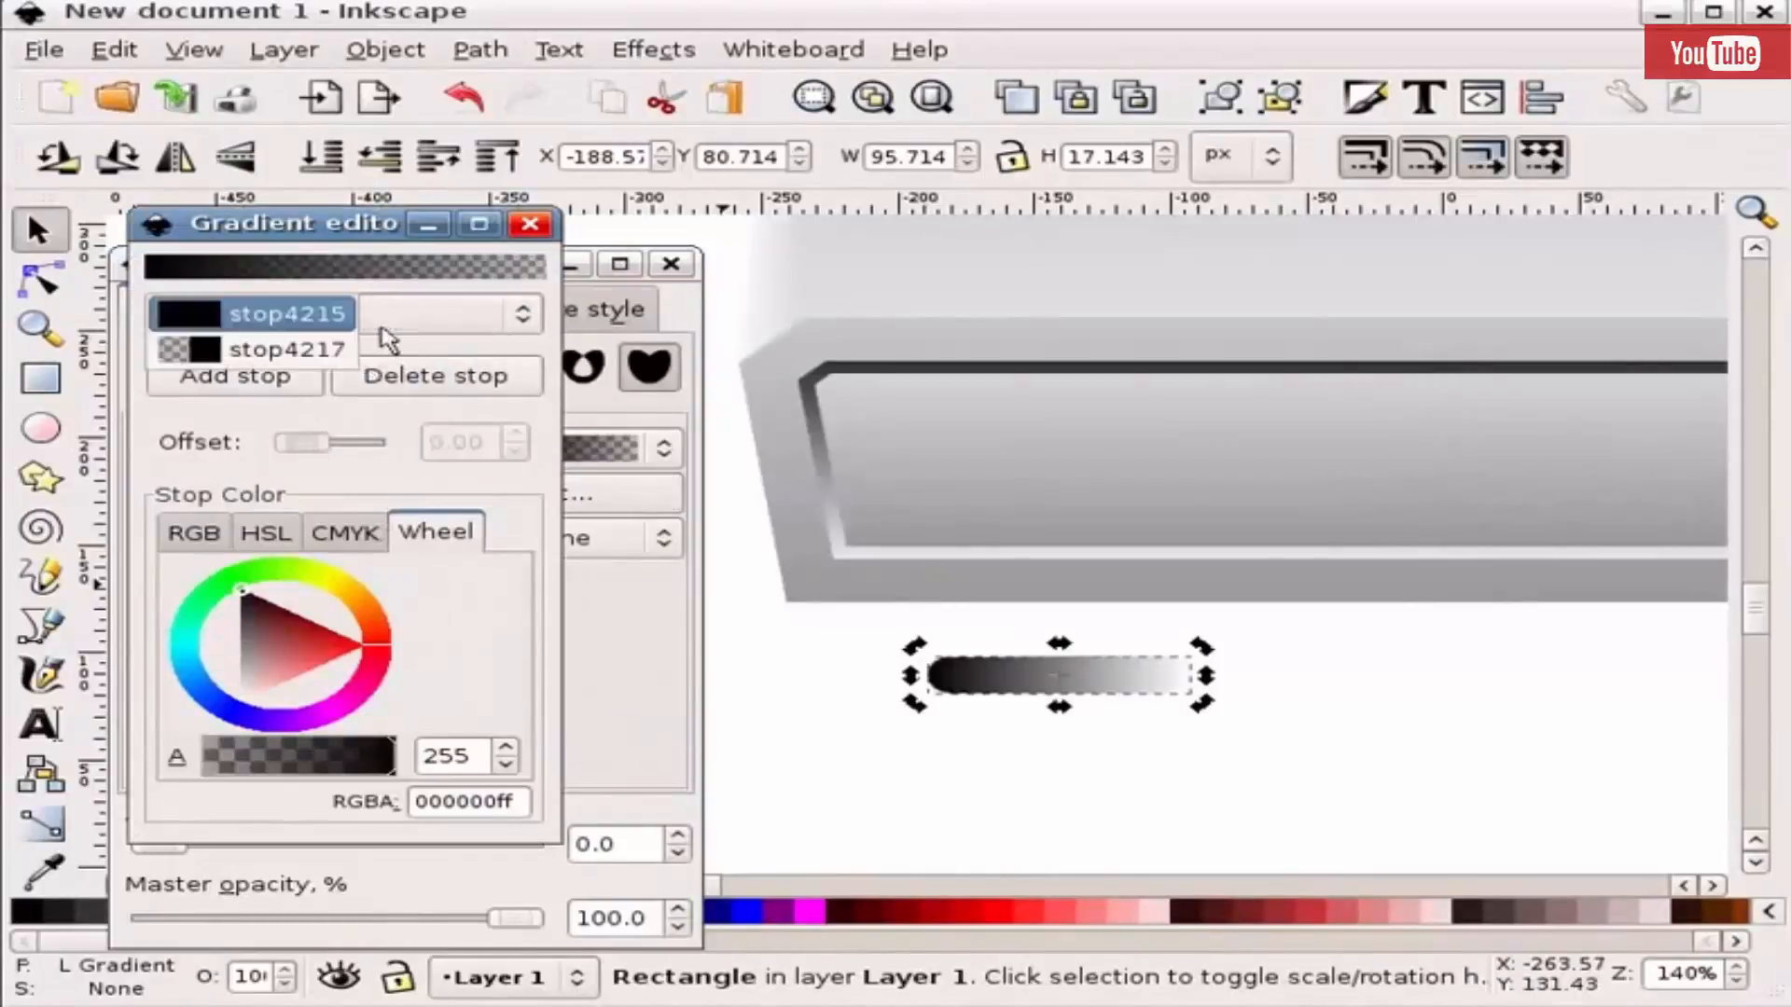
{"action": "left_click", "coordinate": [319, 350]}
{"action": "left_click", "coordinate": [250, 657]}
{"action": "left_click_drag", "start_coordinate": [253, 662], "coordinate": [240, 696]}
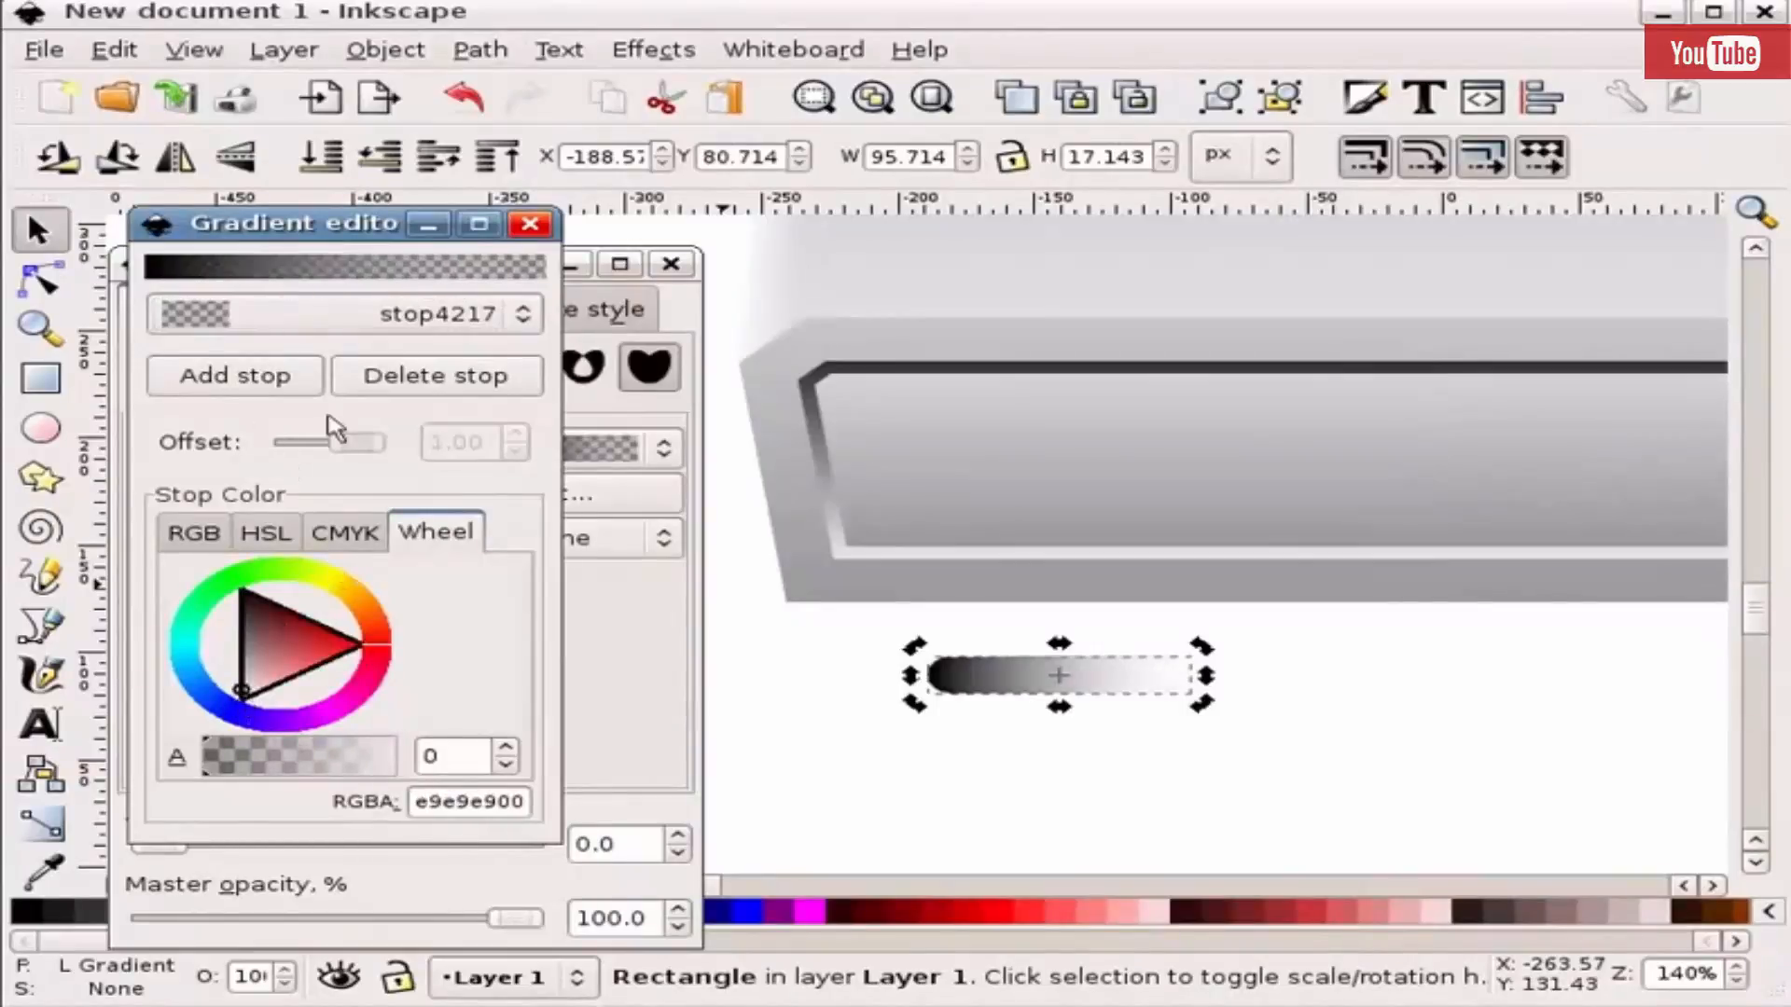
{"action": "left_click_drag", "start_coordinate": [220, 752], "coordinate": [420, 774]}
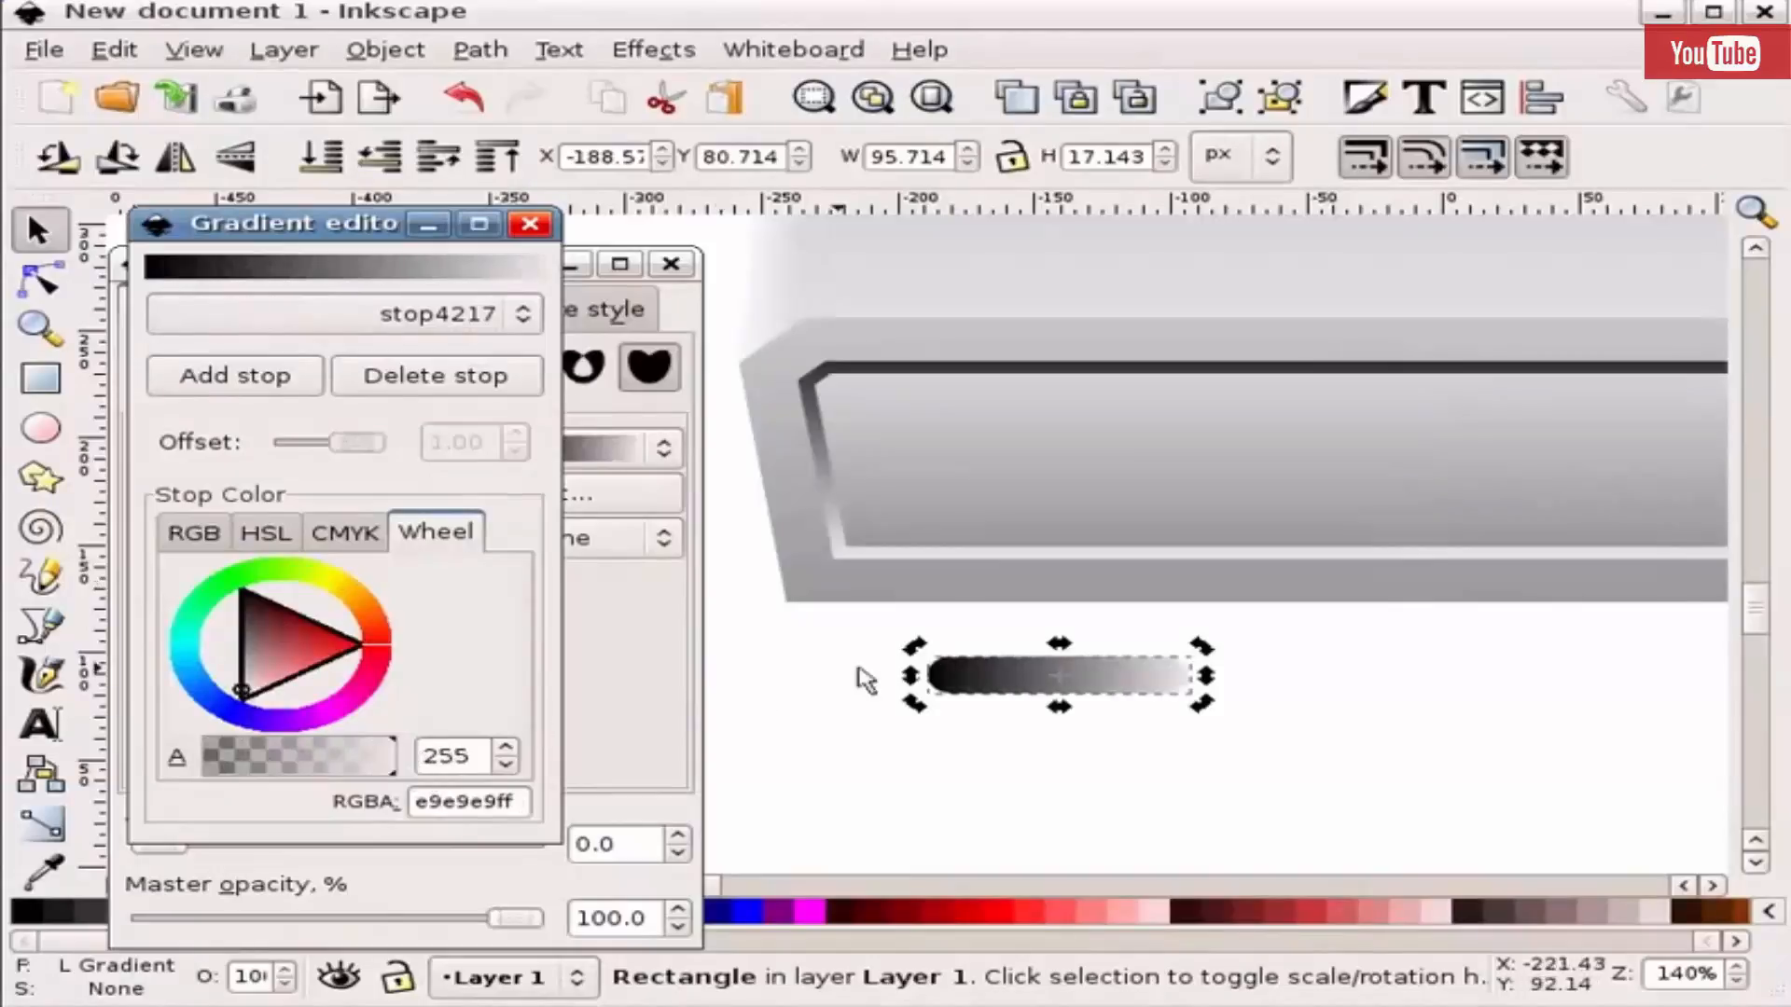
- Run the bar's gradient vertically, from black at the middle of its upper edge to light grey at its lower edge, and deselect it
{"action": "left_click", "coordinate": [41, 822]}
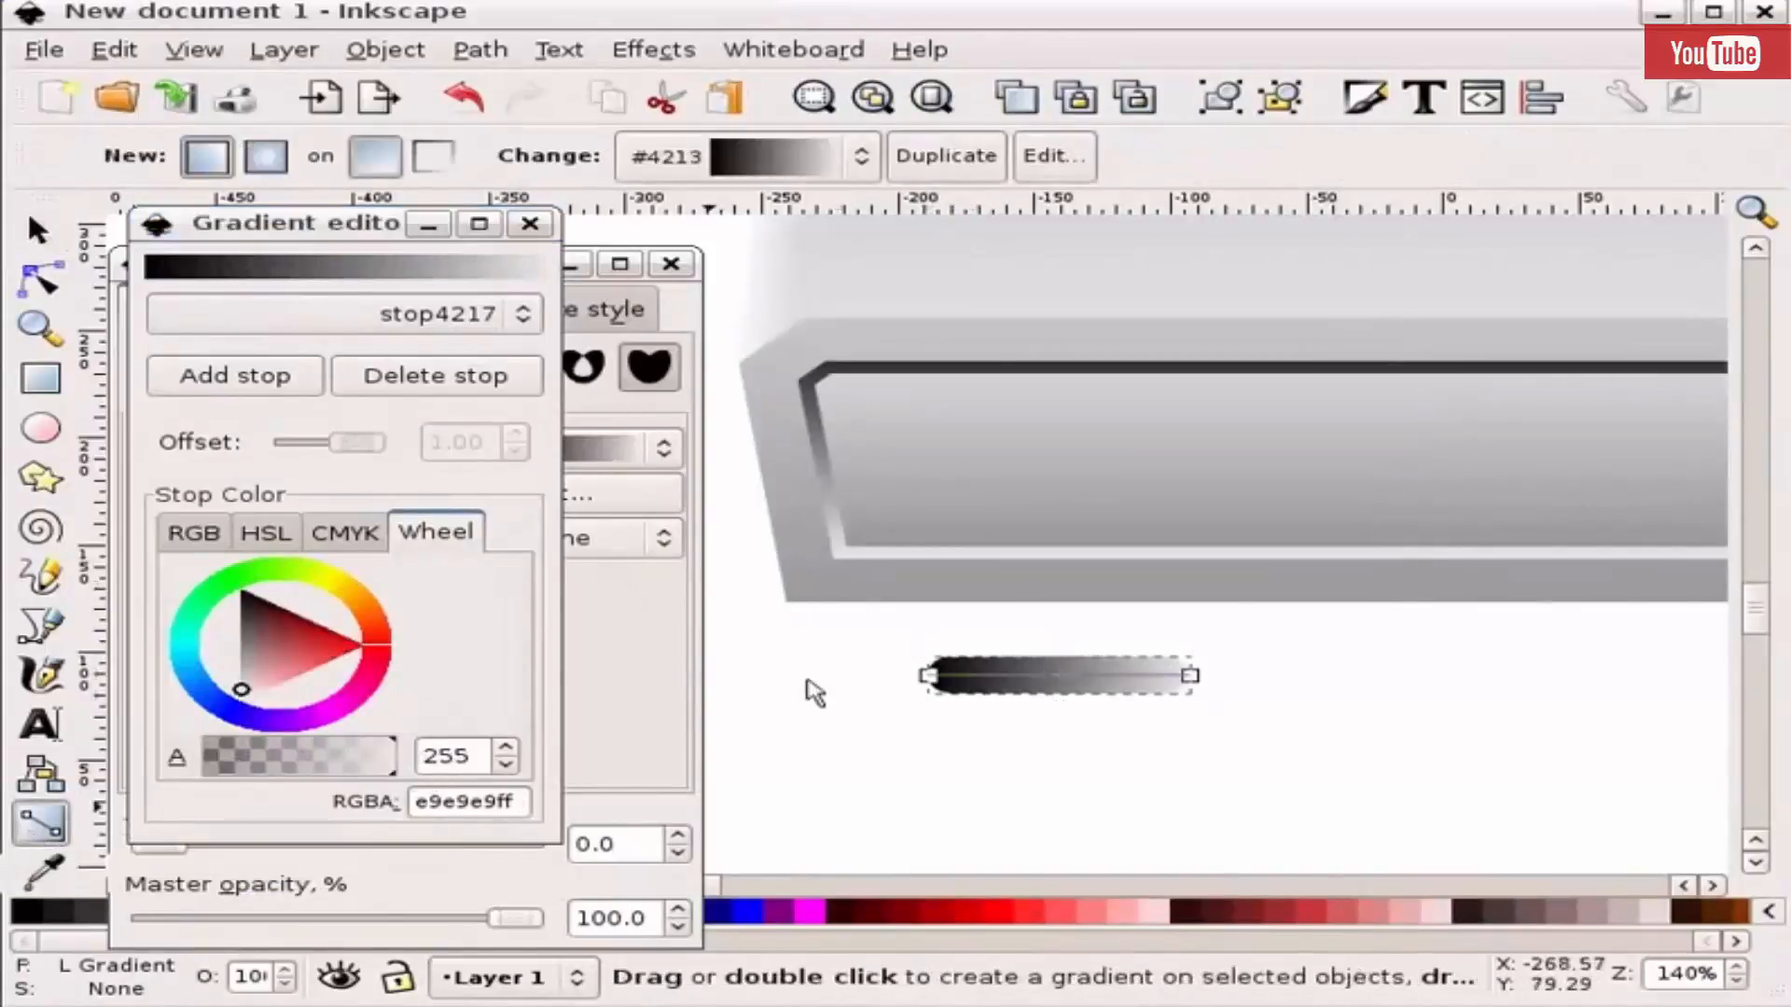
{"action": "left_click_drag", "start_coordinate": [953, 679], "coordinate": [1044, 664]}
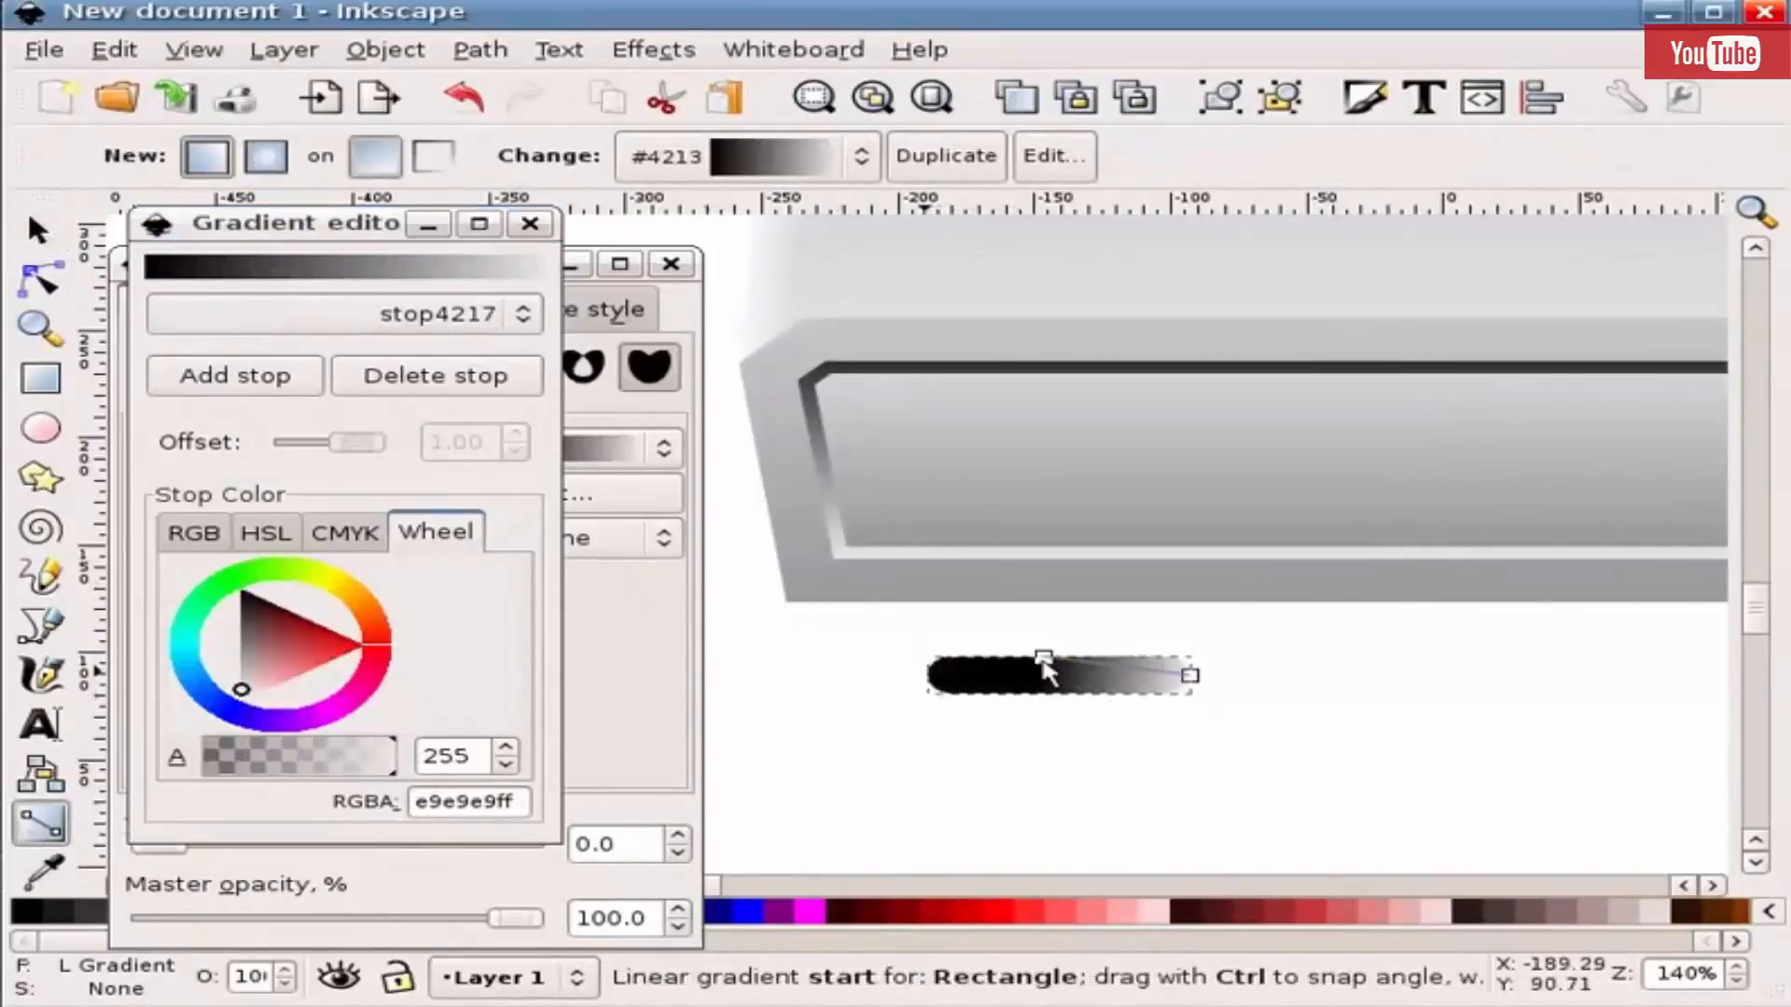
{"action": "left_click", "coordinate": [1045, 657]}
{"action": "left_click_drag", "start_coordinate": [1187, 678], "coordinate": [1047, 695]}
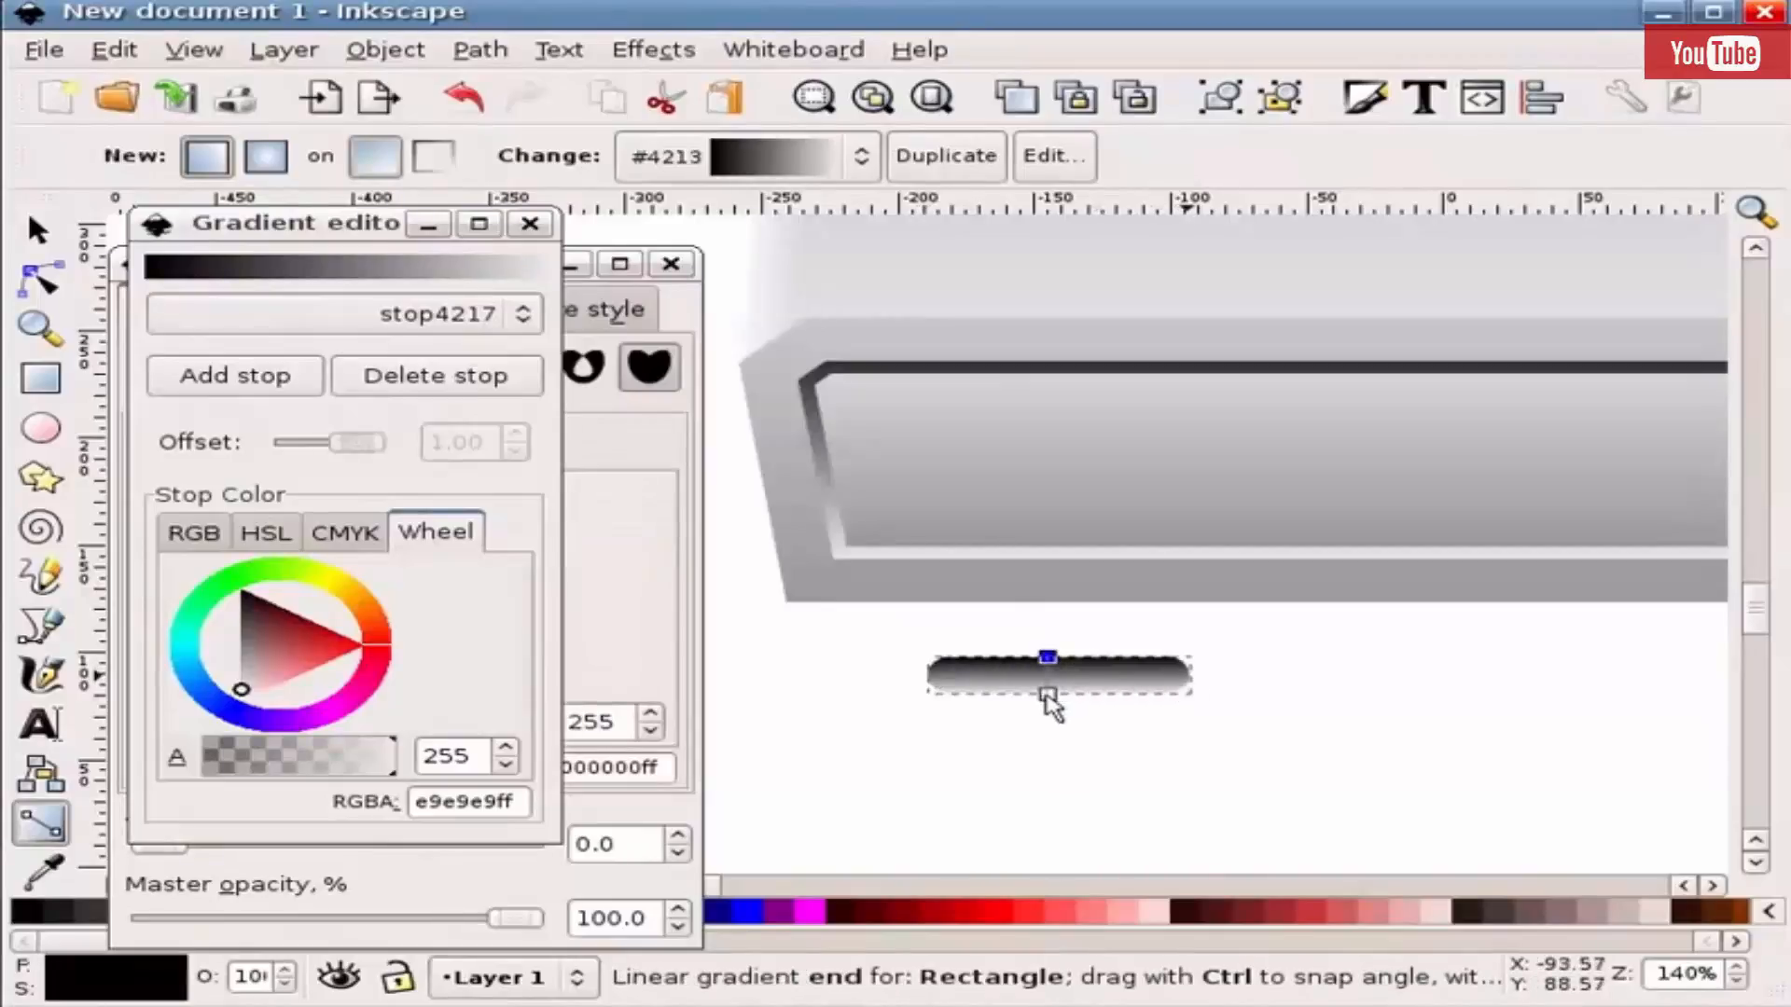
{"action": "left_click", "coordinate": [1046, 694]}
{"action": "key", "text": "space"}
{"action": "left_click", "coordinate": [929, 780]}
{"action": "scroll", "coordinate": [926, 772], "scroll_direction": "down", "scroll_amount": 1}
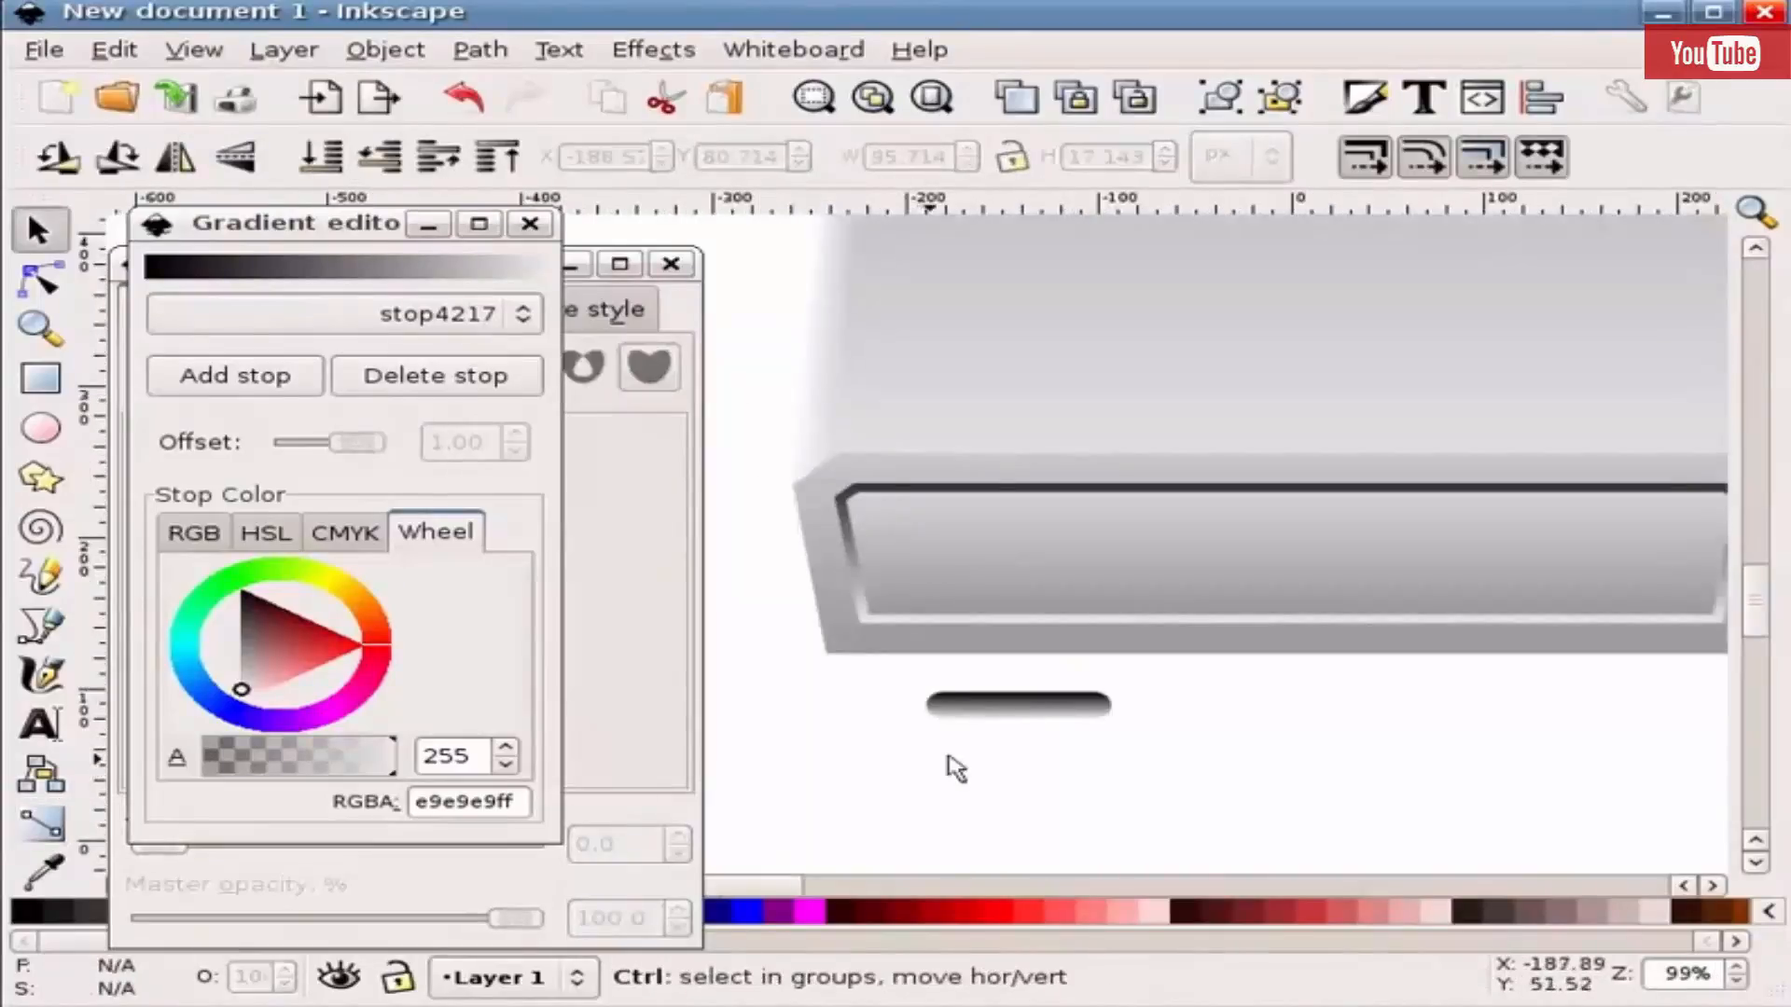
{"action": "scroll", "coordinate": [1026, 714], "scroll_direction": "up", "scroll_amount": 1}
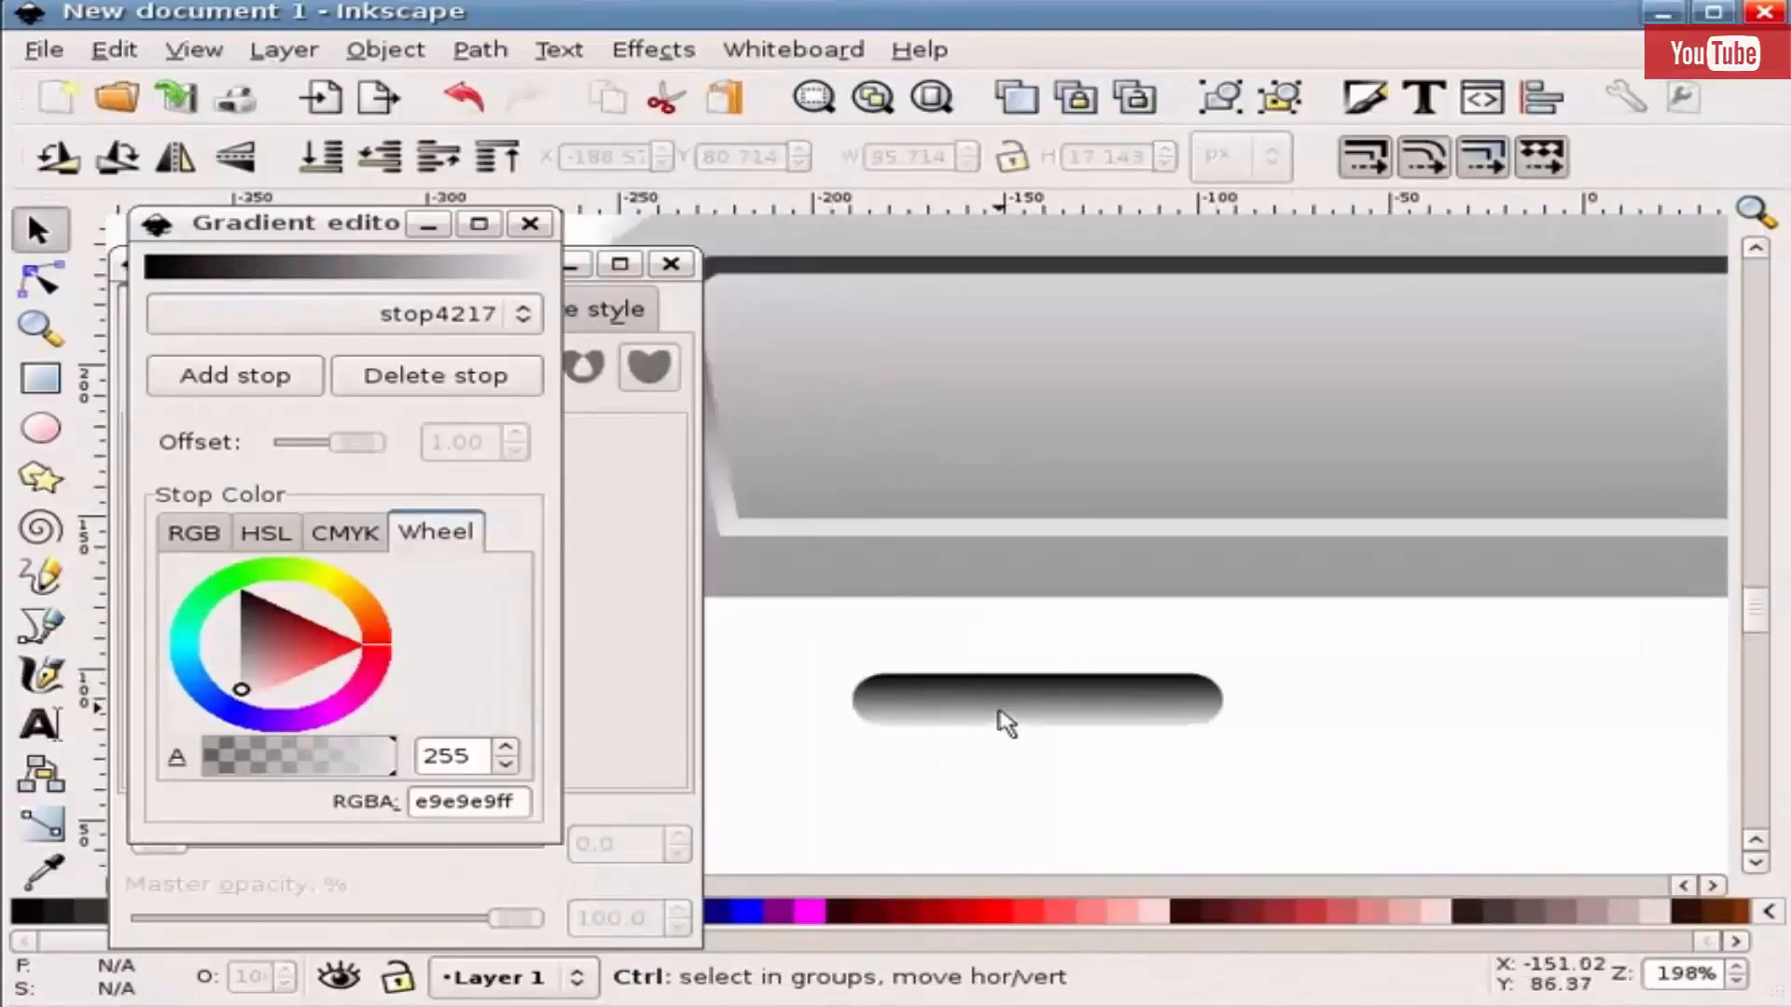
{"action": "scroll", "coordinate": [1044, 729], "scroll_direction": "down", "scroll_amount": 1}
{"action": "scroll", "coordinate": [934, 643], "scroll_direction": "up", "scroll_amount": 1}
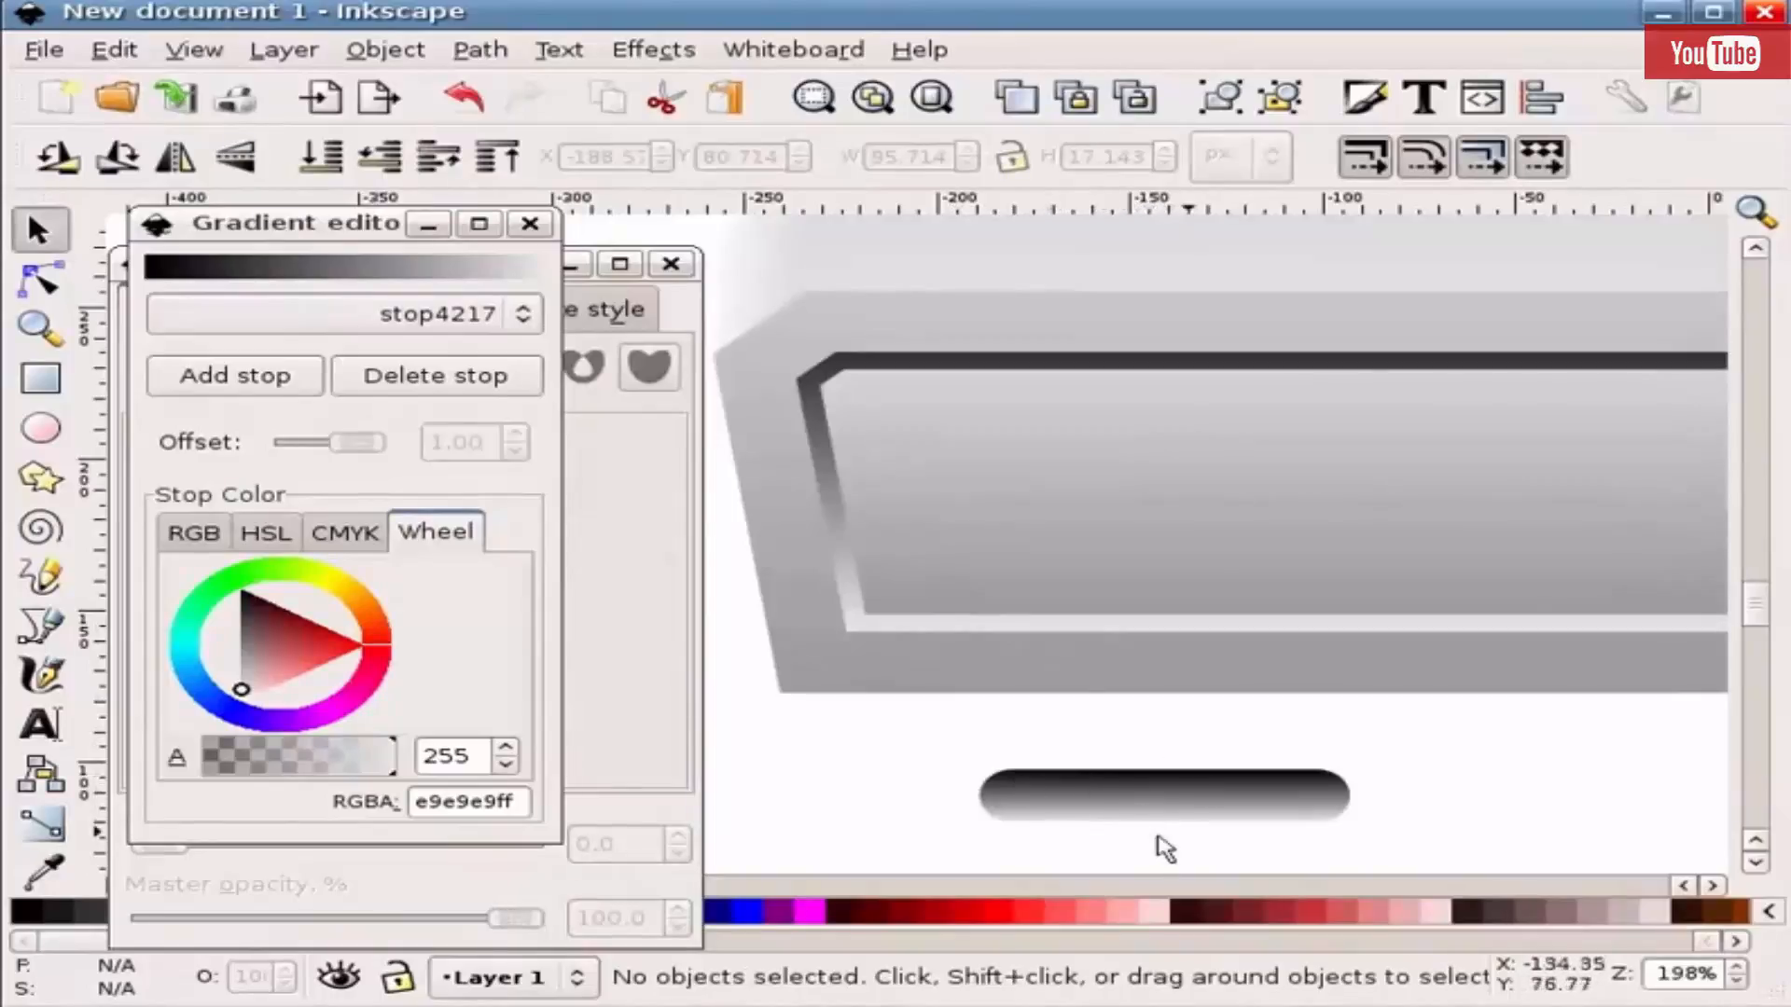
- Move the rounded bar onto the upper left area of the inner front panel
{"action": "left_click_drag", "start_coordinate": [1163, 821], "coordinate": [1112, 466]}
{"action": "scroll", "coordinate": [1116, 683], "scroll_direction": "down", "scroll_amount": 2}
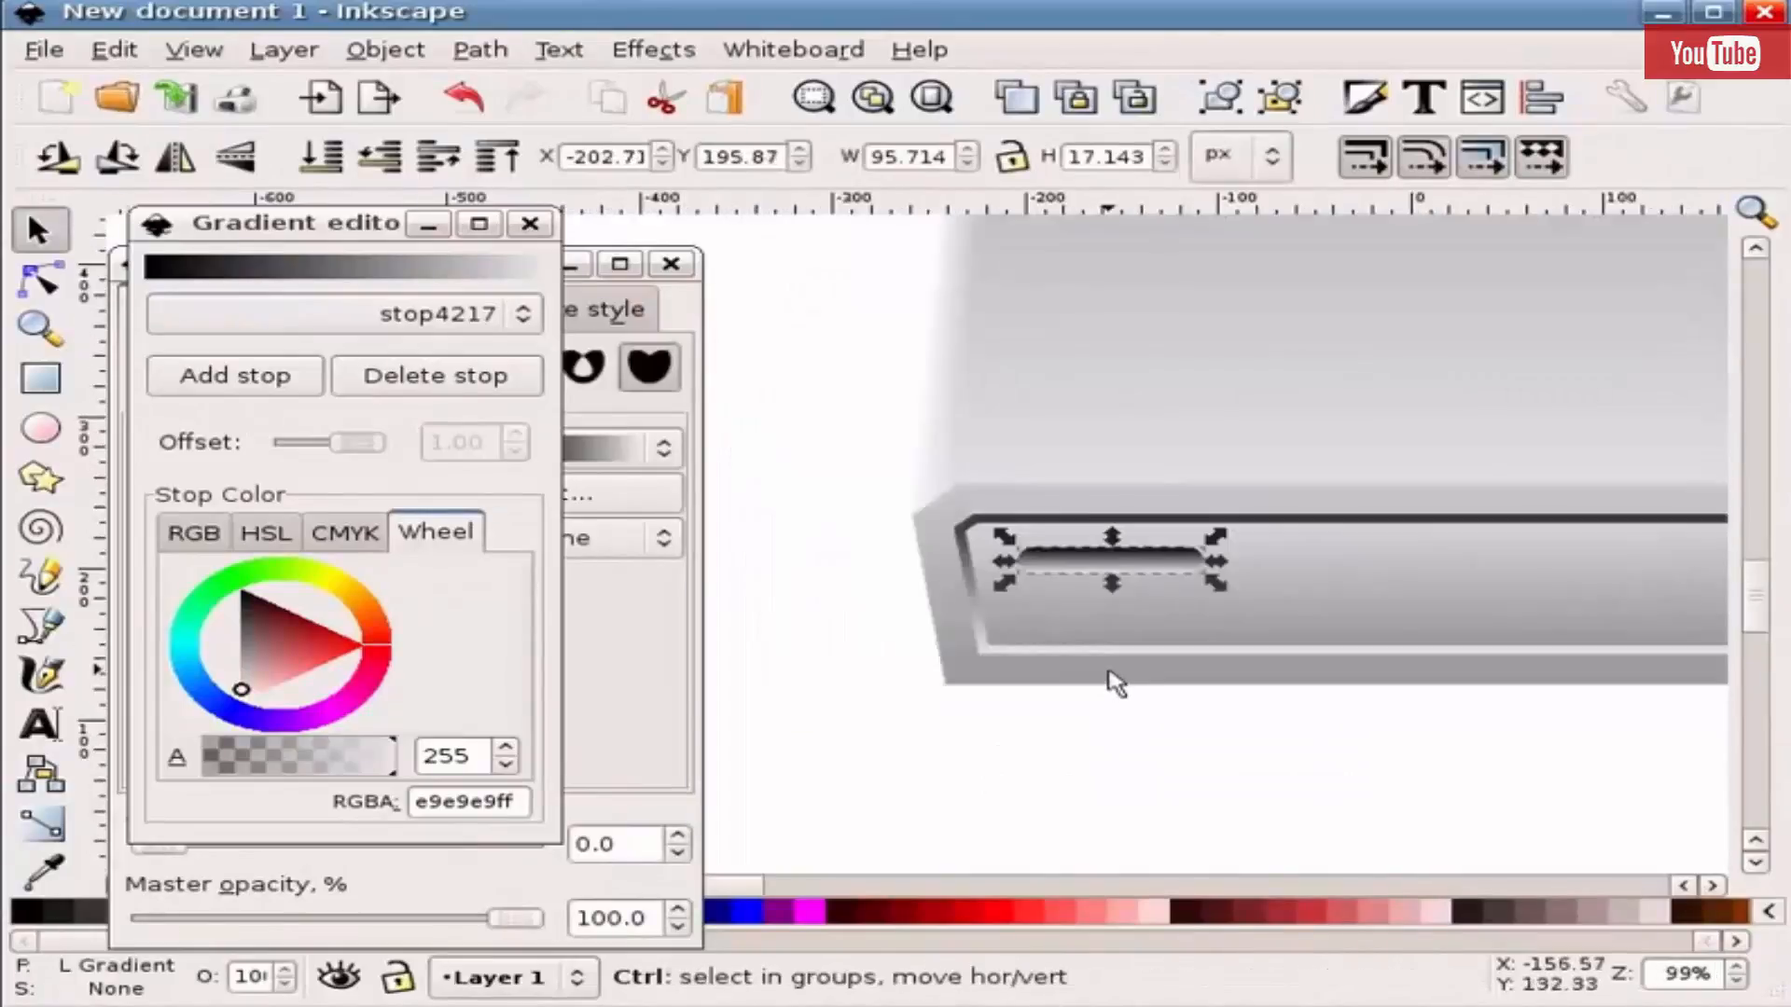
{"action": "scroll", "coordinate": [1139, 558], "scroll_direction": "up", "scroll_amount": 2}
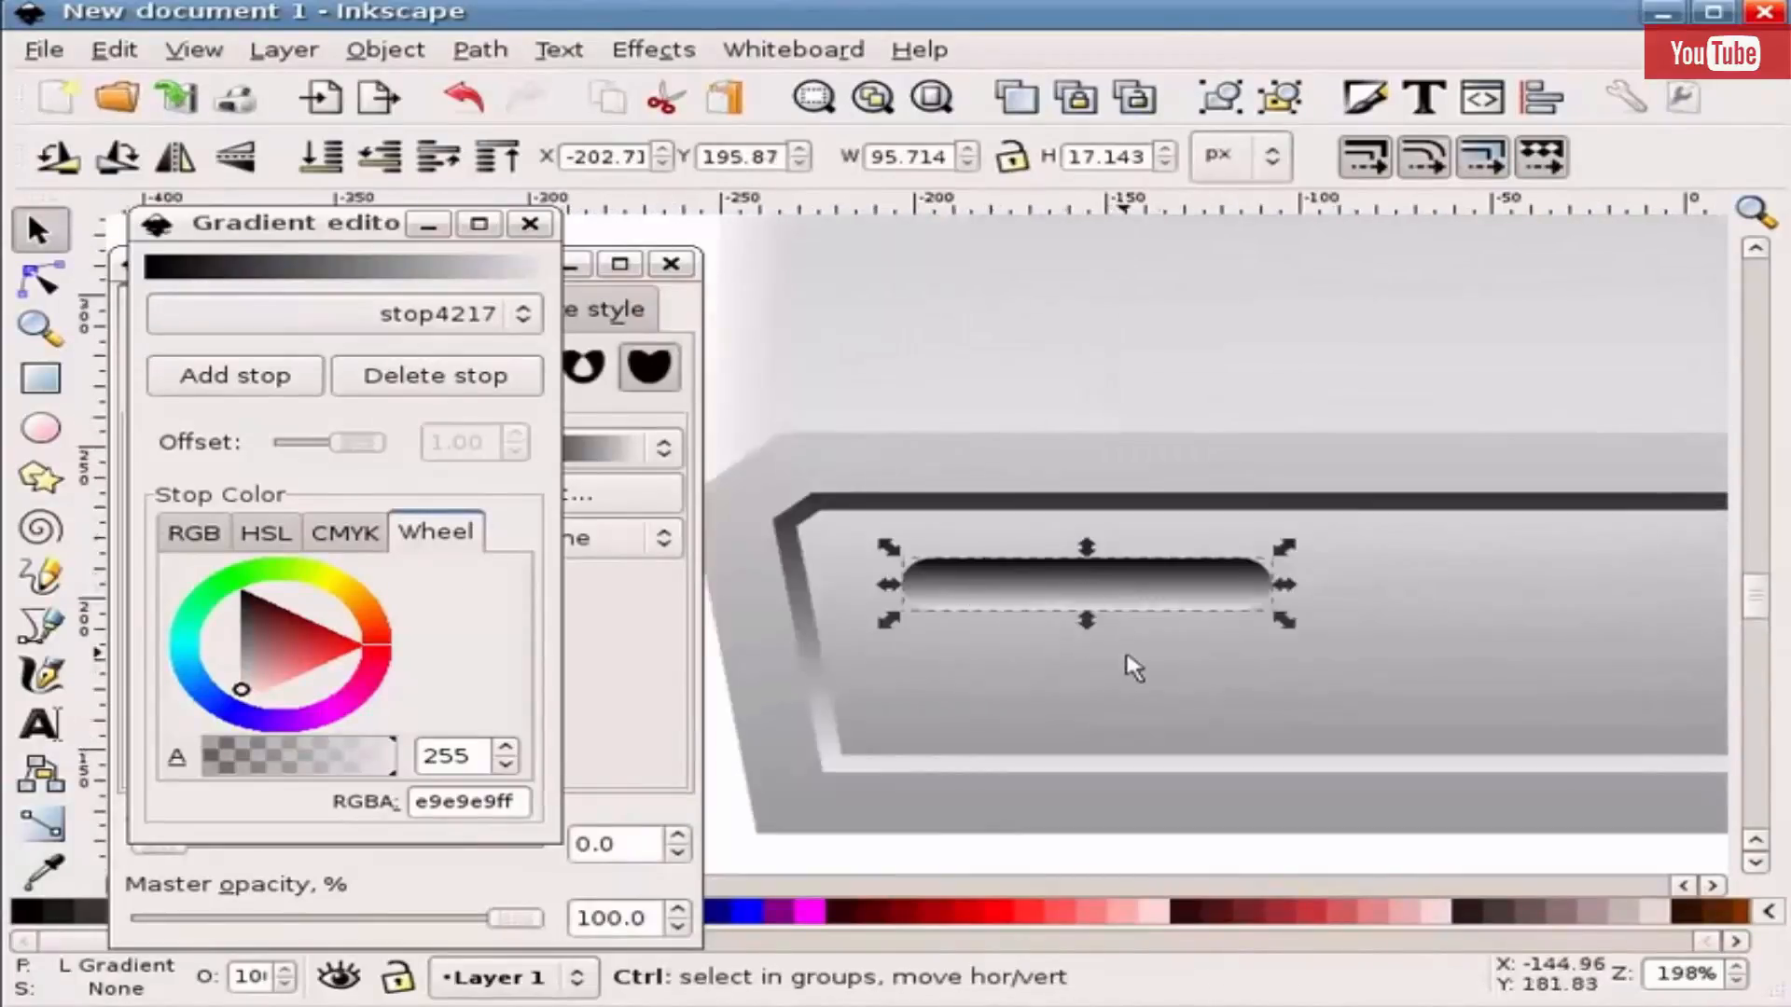
- Duplicate the bar twice and stack the copies directly below it inside the panel
{"action": "left_click", "coordinate": [1073, 606]}
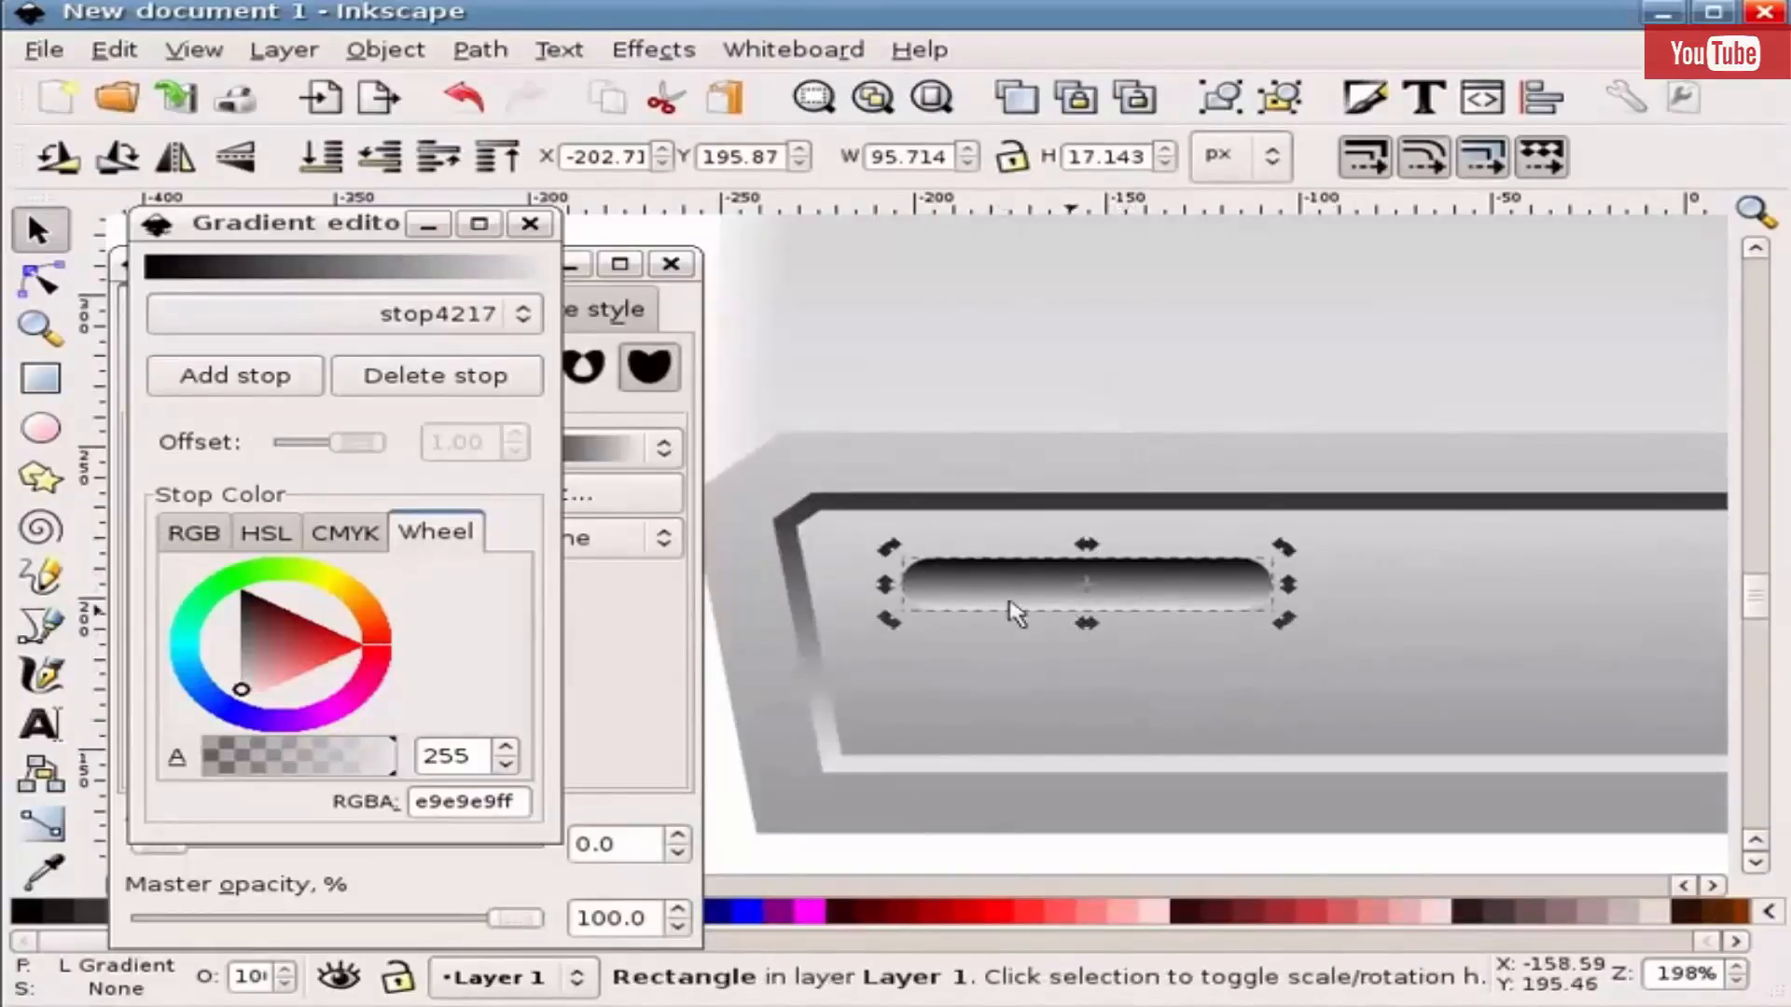
{"action": "key", "text": "ctrl+d"}
{"action": "left_click_drag", "start_coordinate": [991, 600], "coordinate": [1021, 746]}
{"action": "key", "text": "ctrl+d"}
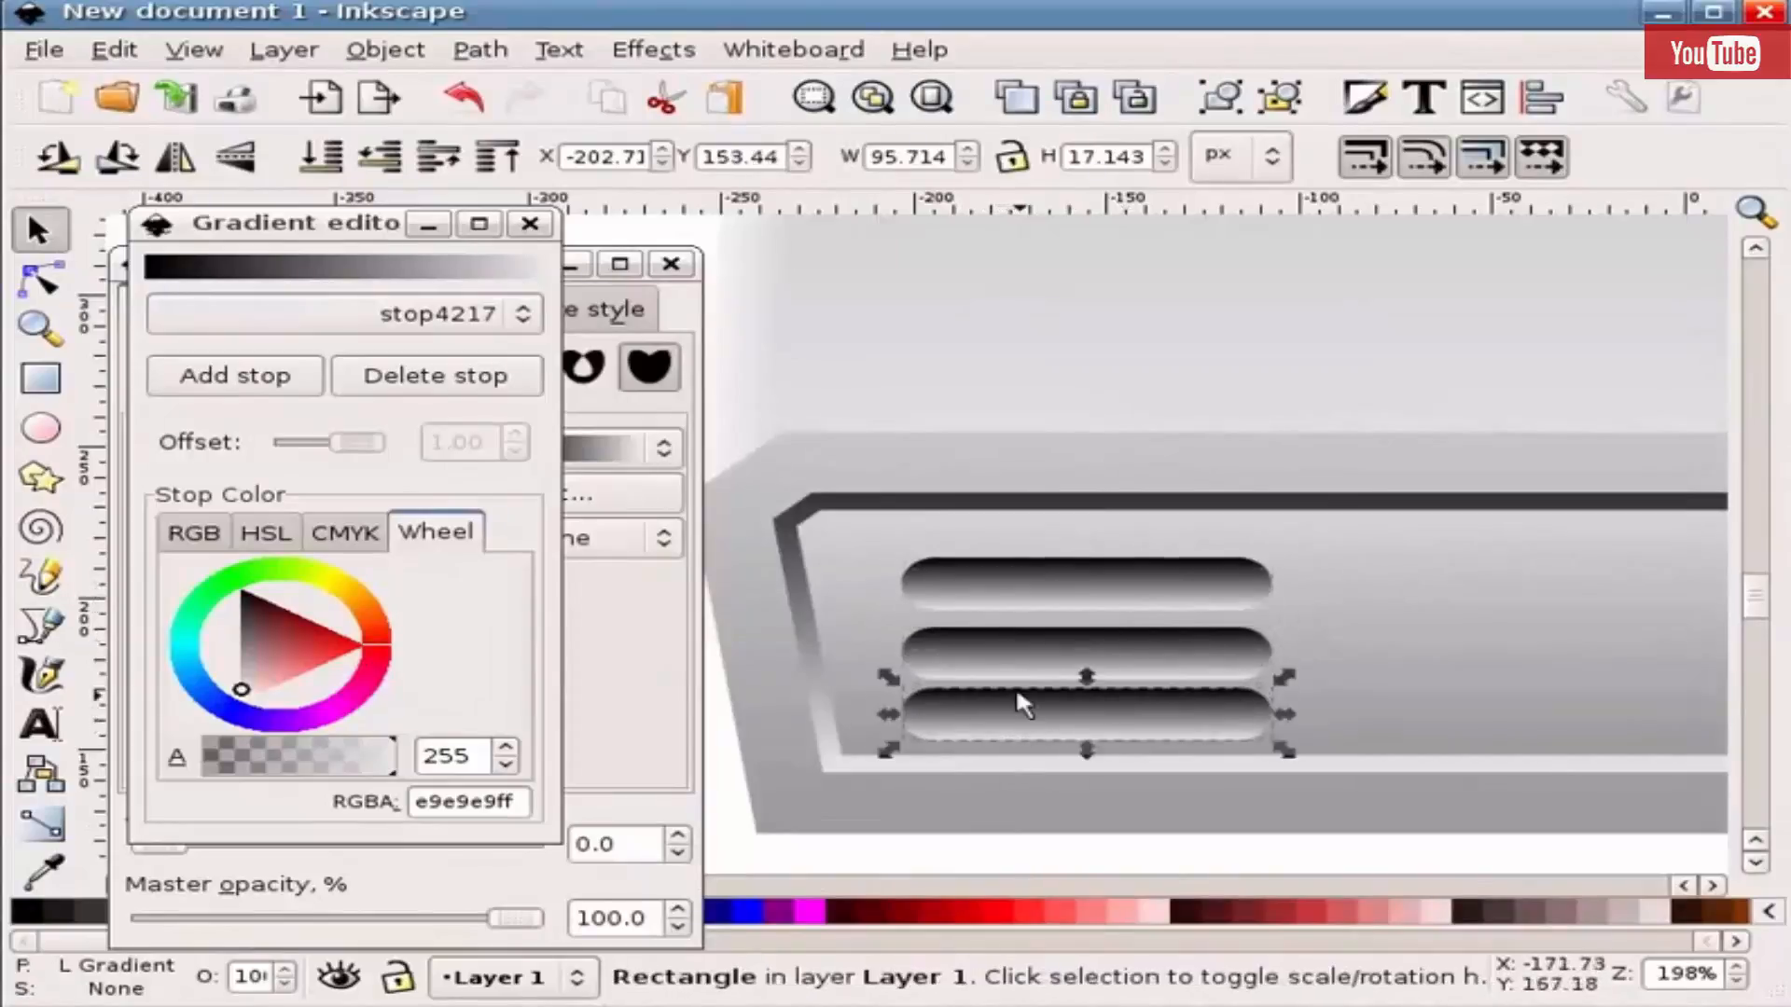
- Distribute the centres of the three stacked bars evenly in the vertical direction
{"action": "left_click", "coordinate": [1006, 661], "text": "shift"}
{"action": "left_click", "coordinate": [1009, 590], "text": "shift"}
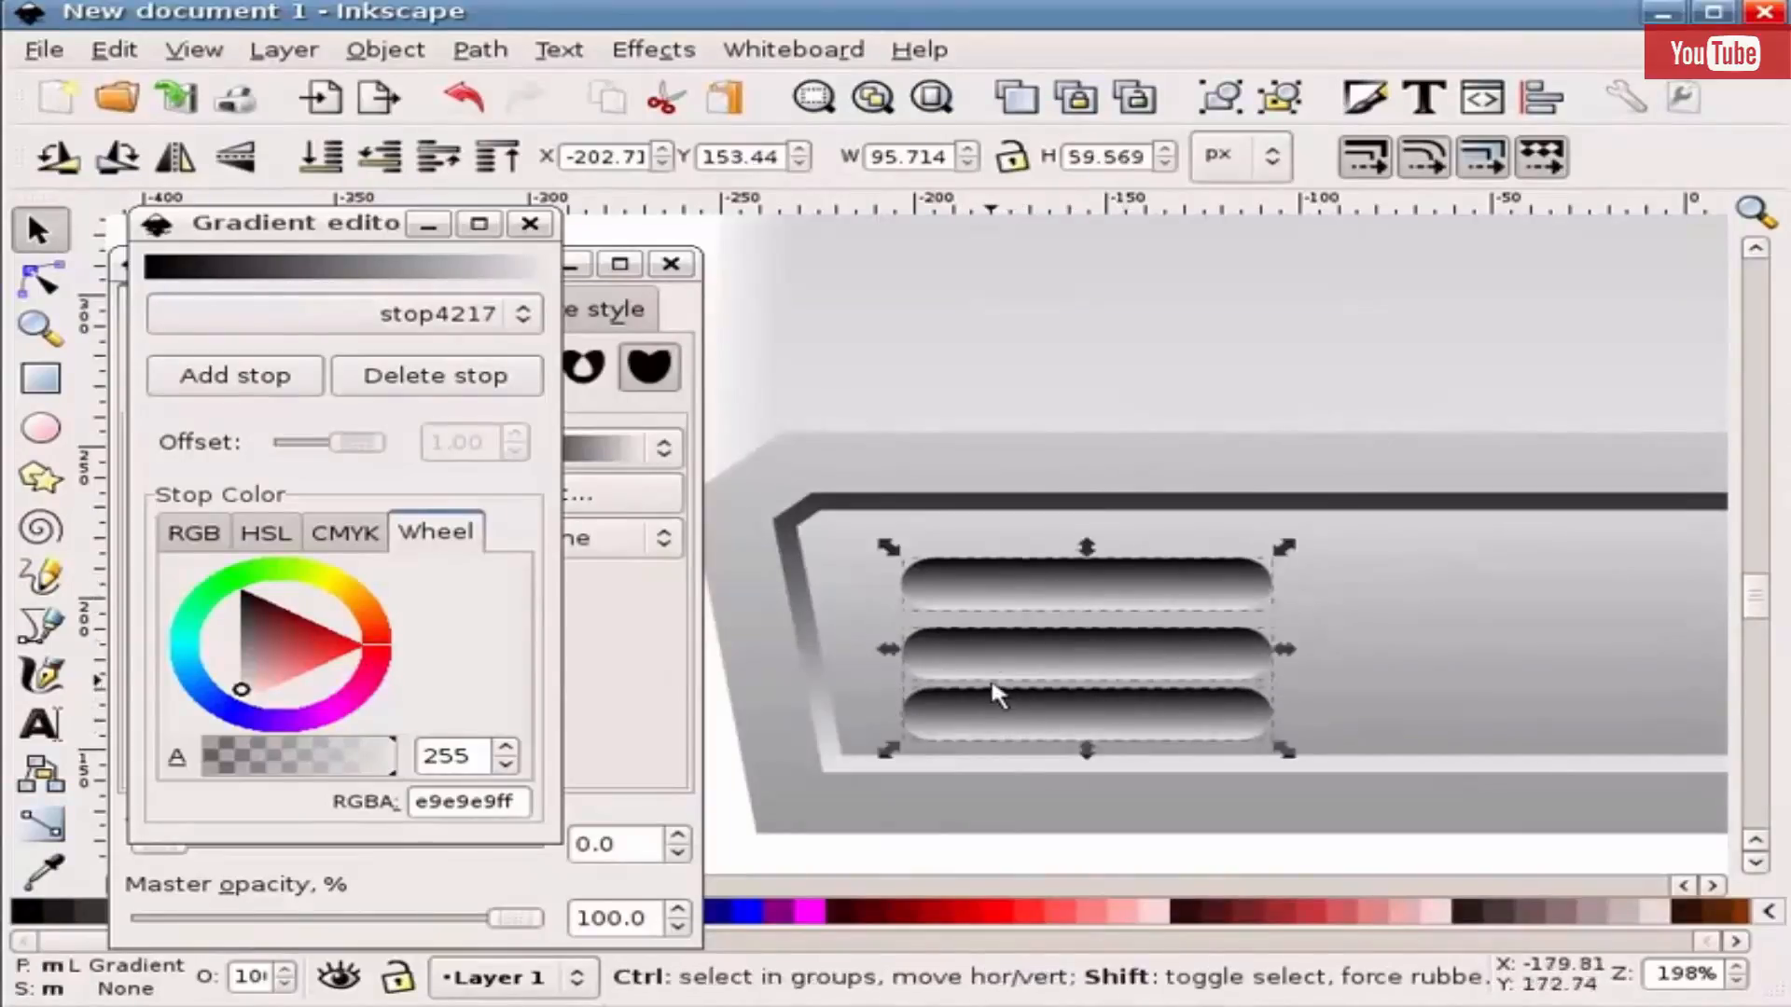
{"action": "key", "text": "ctrl+shift+a"}
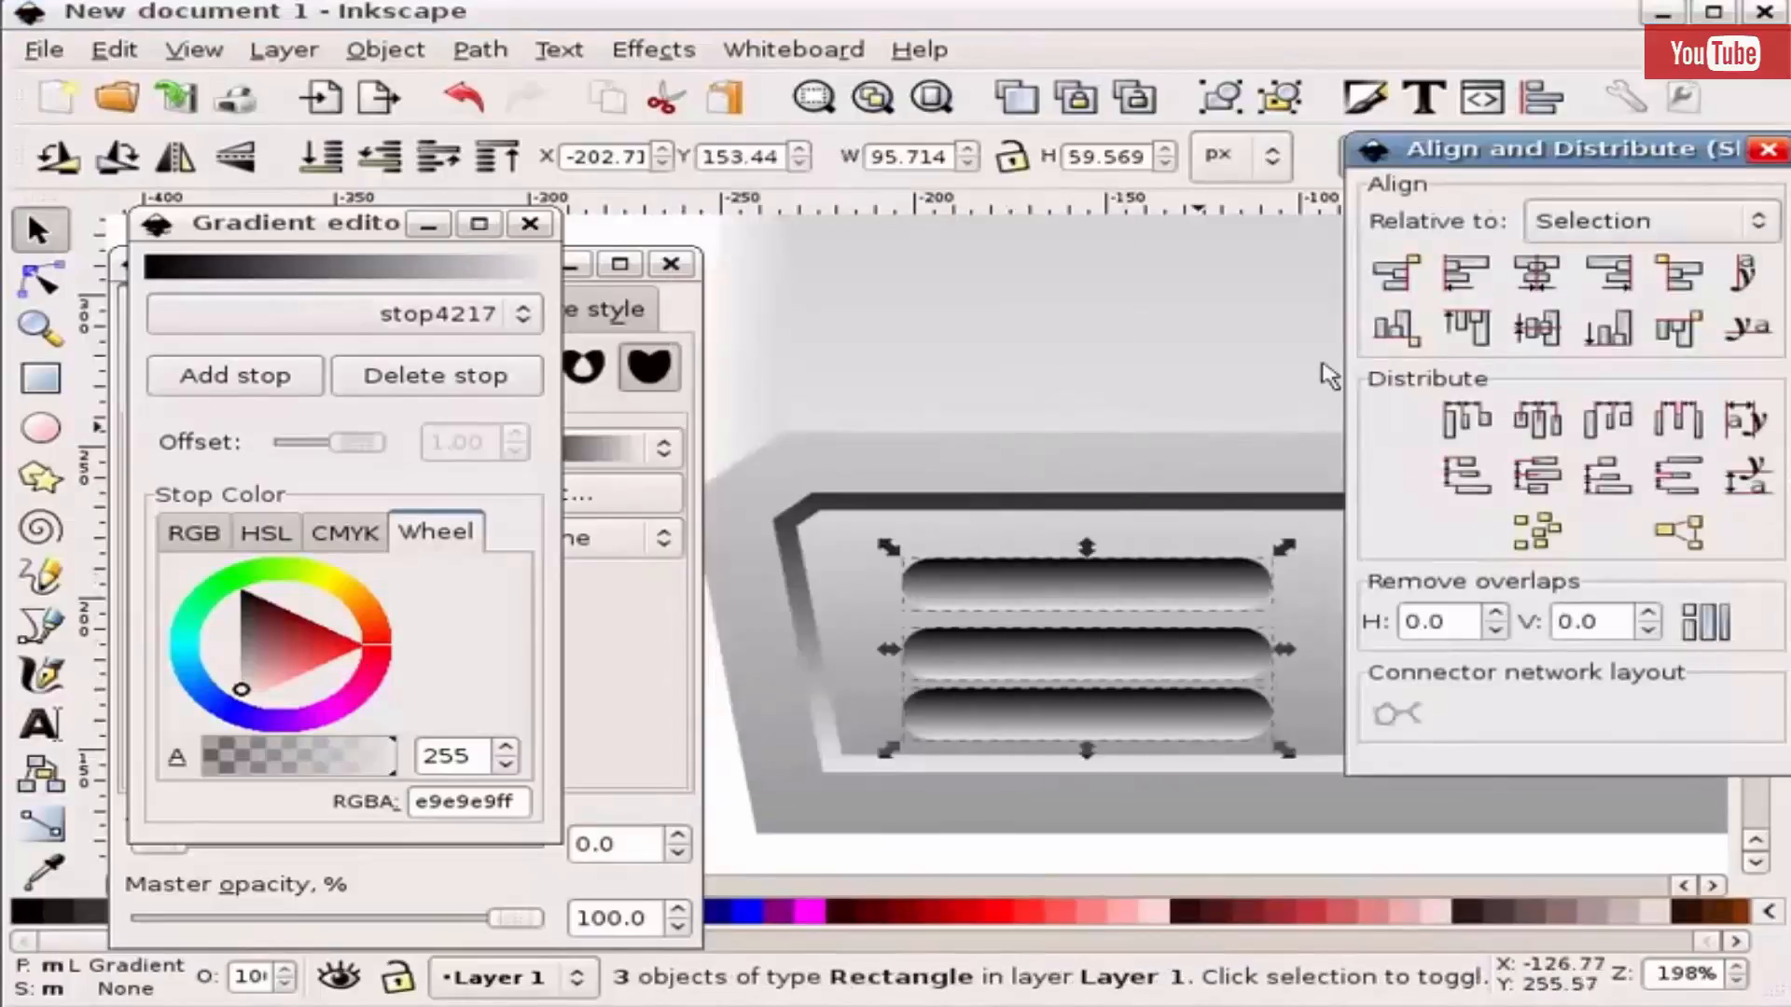
{"action": "left_click_drag", "start_coordinate": [1526, 158], "coordinate": [1438, 142]}
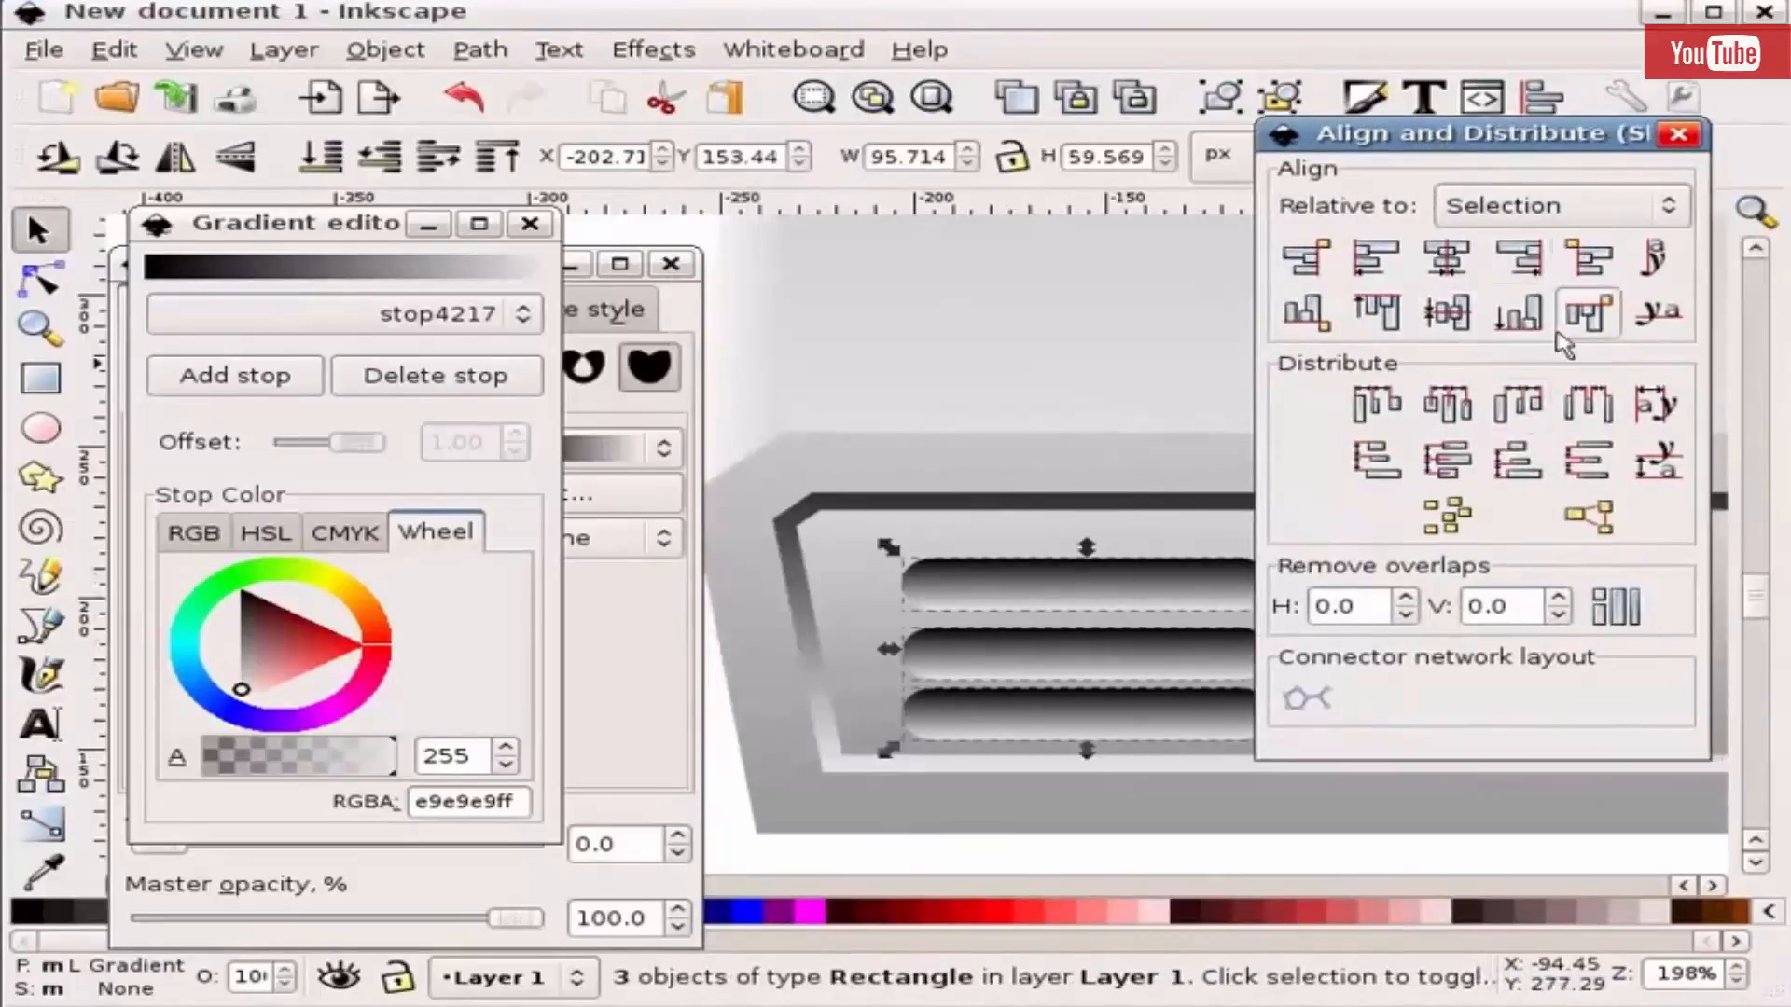
{"action": "left_click", "coordinate": [1456, 467]}
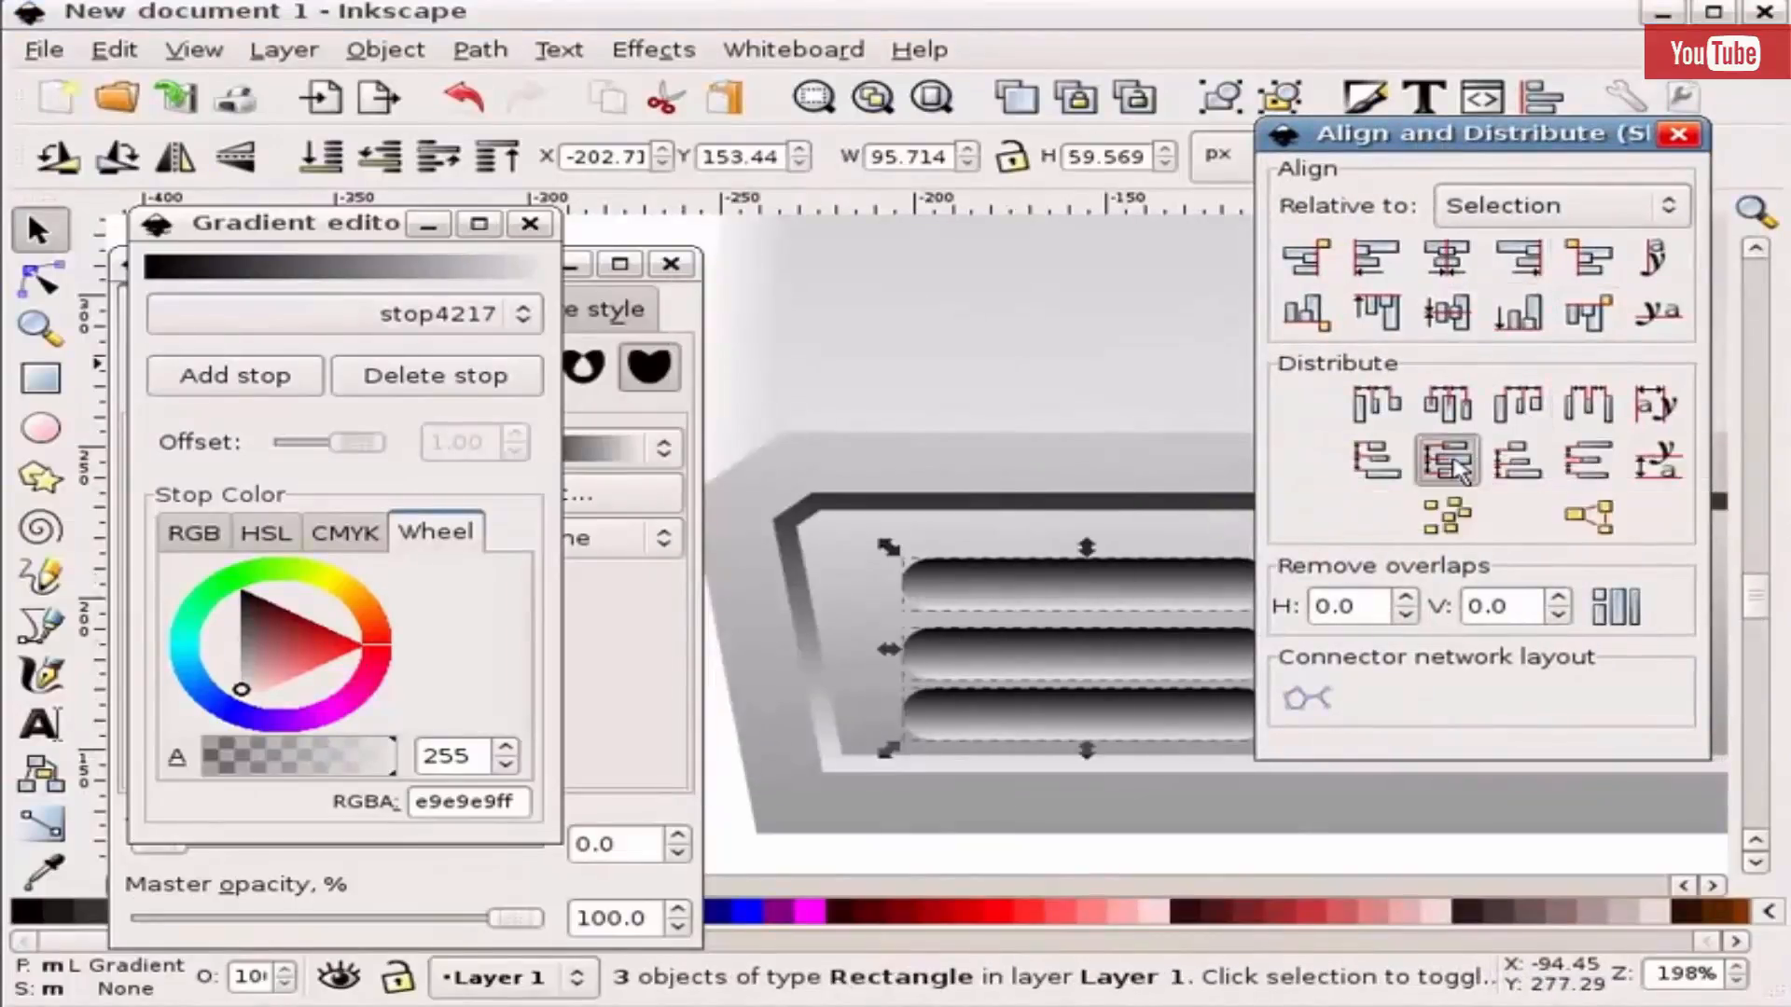
{"action": "left_click", "coordinate": [1678, 134]}
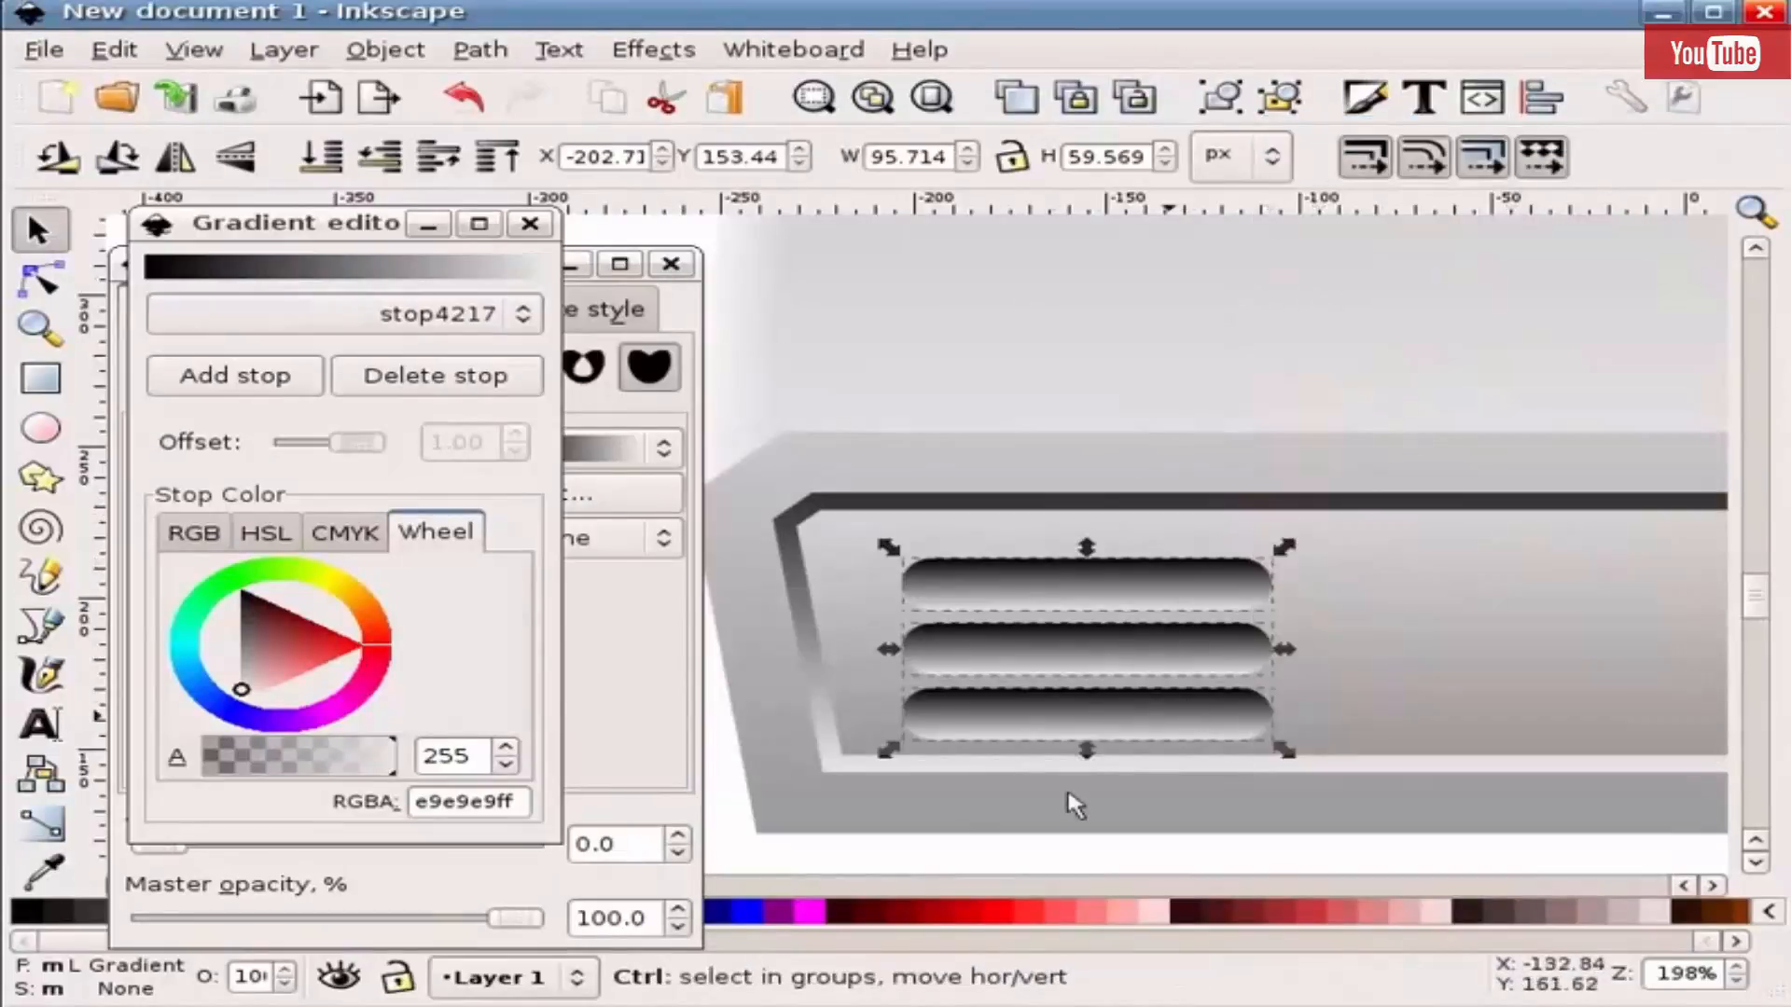
- Group the three bars and shift the group slightly up and to the right within the panel
{"action": "key", "text": "ctrl+g"}
{"action": "mouse_move", "coordinate": [1063, 671]}
{"action": "left_mouse_down"}
{"action": "mouse_move", "coordinate": [1031, 656]}
{"action": "mouse_move", "coordinate": [1074, 651]}
{"action": "left_mouse_up"}
- Skew the bar group slightly so its upper edge leans left along the panel's slanted side, and deselect it
{"action": "left_click", "coordinate": [1084, 579]}
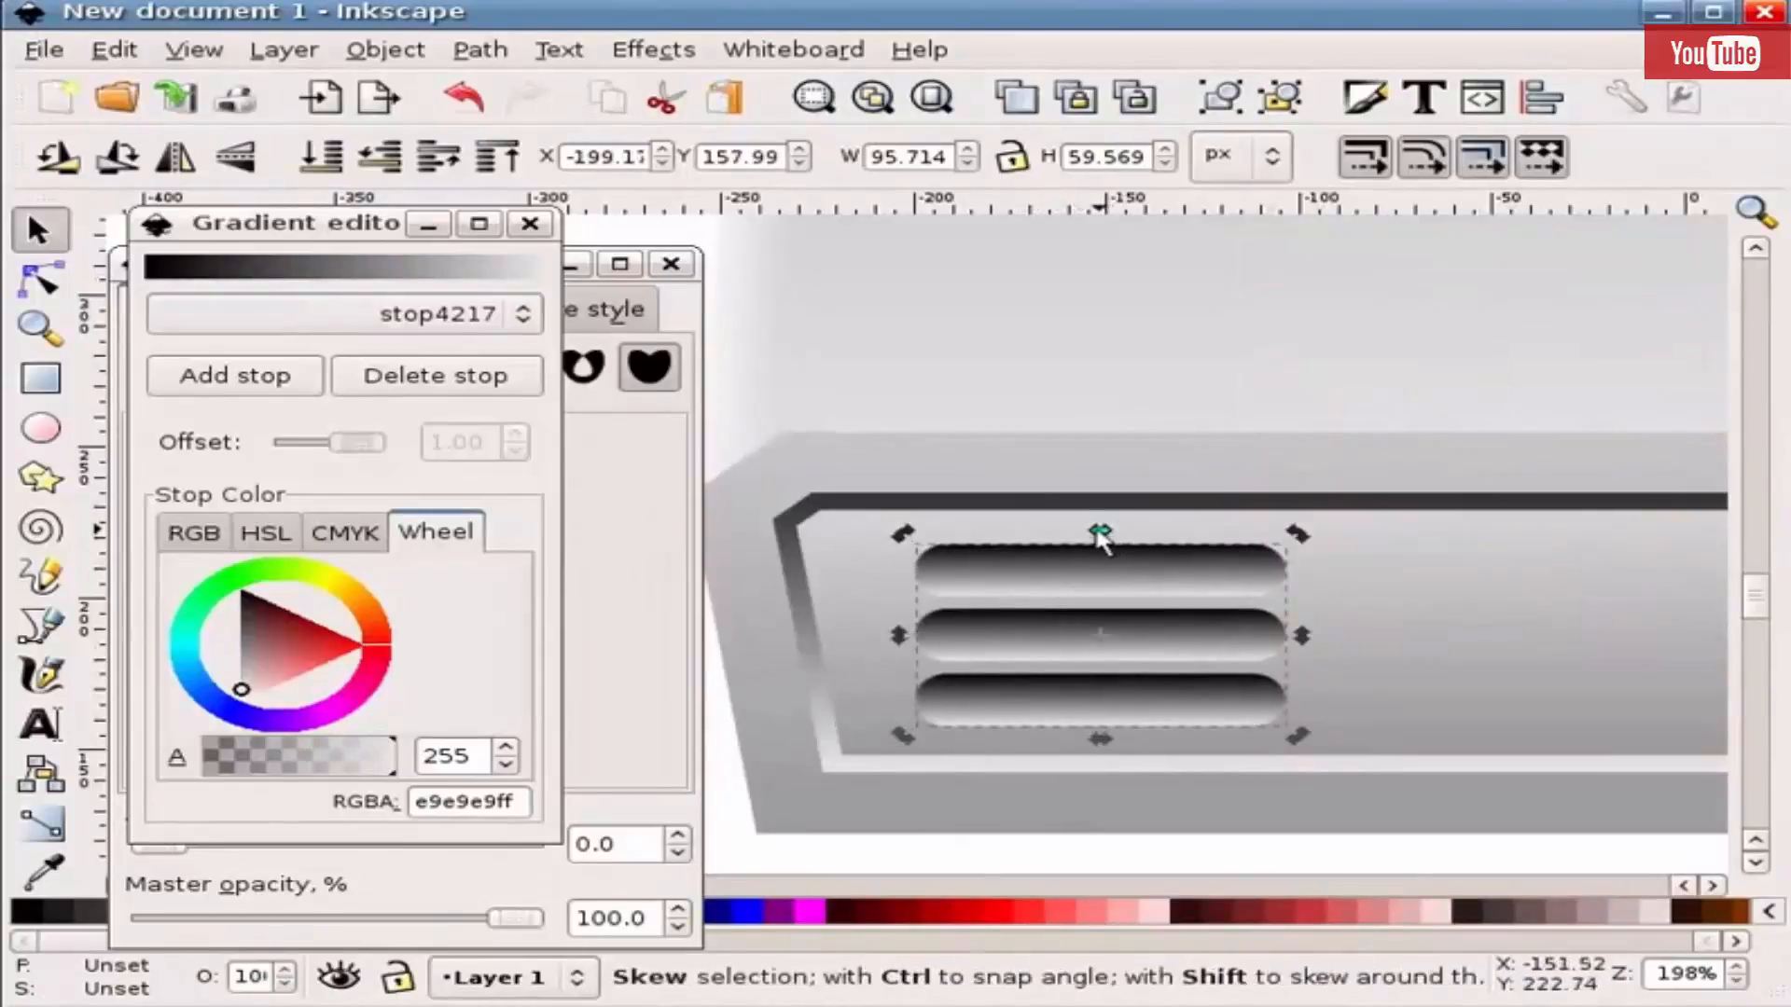
{"action": "left_click_drag", "start_coordinate": [1098, 536], "coordinate": [1090, 533]}
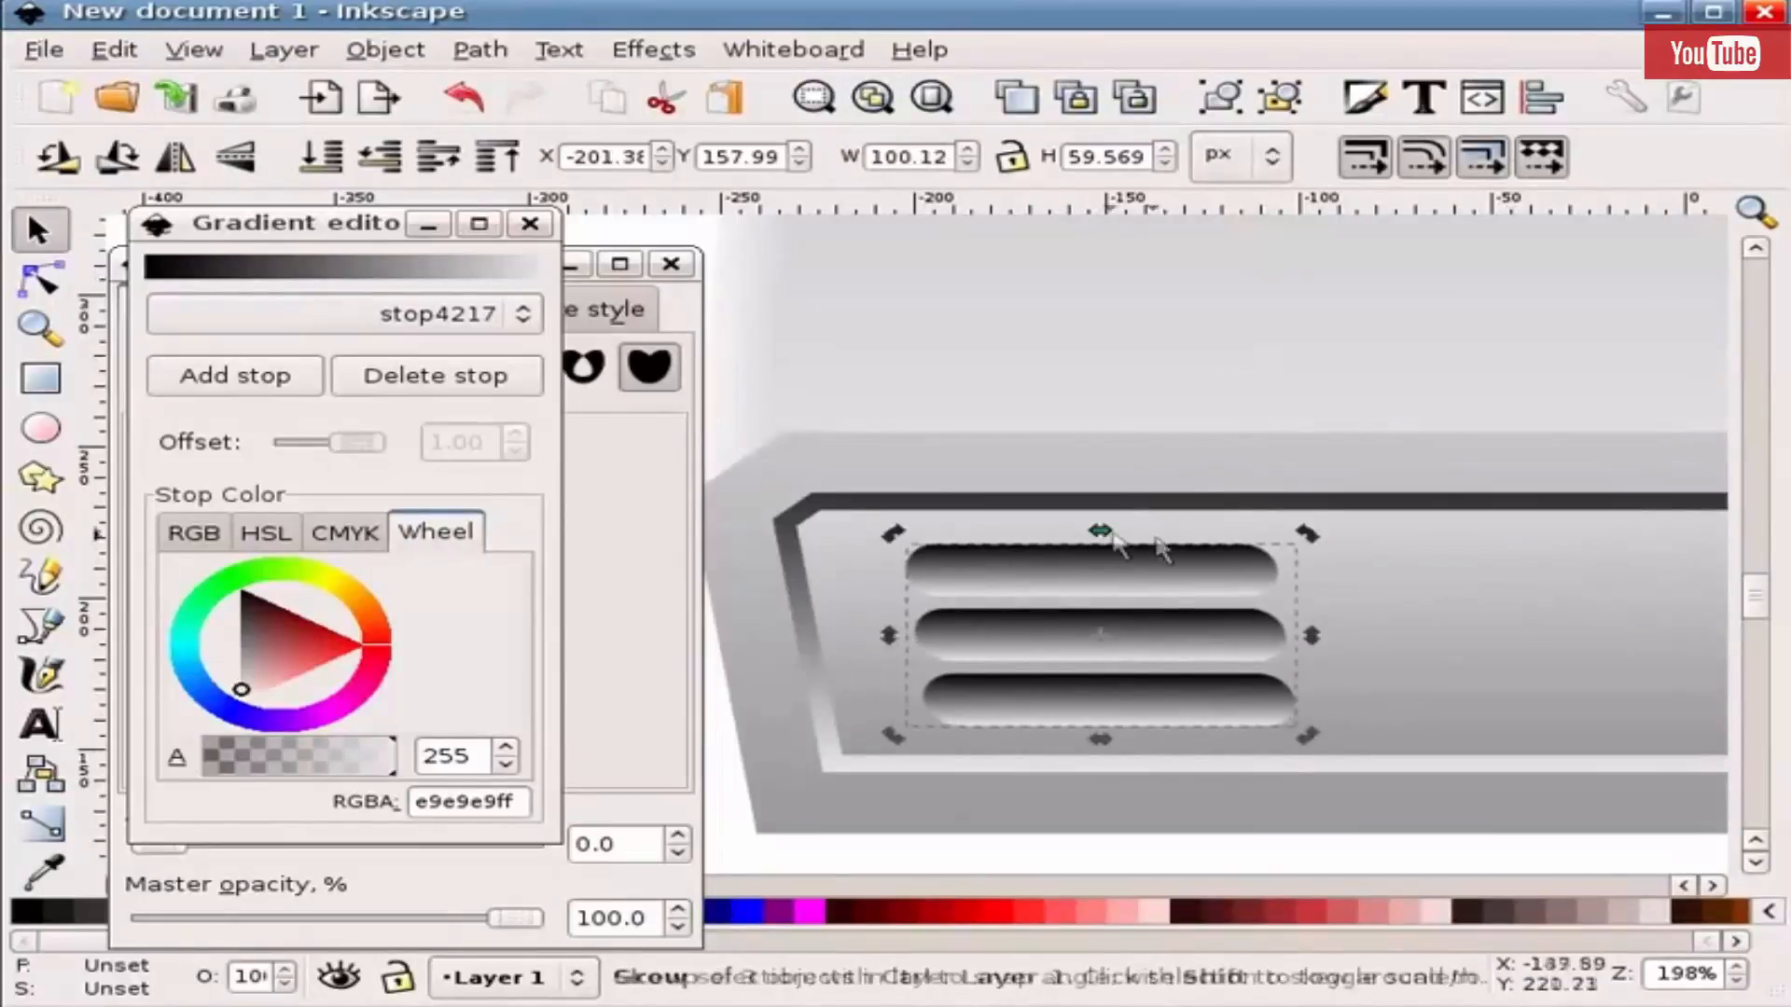
{"action": "scroll", "coordinate": [1082, 716], "scroll_direction": "down", "scroll_amount": 2}
{"action": "left_click", "coordinate": [1095, 806]}
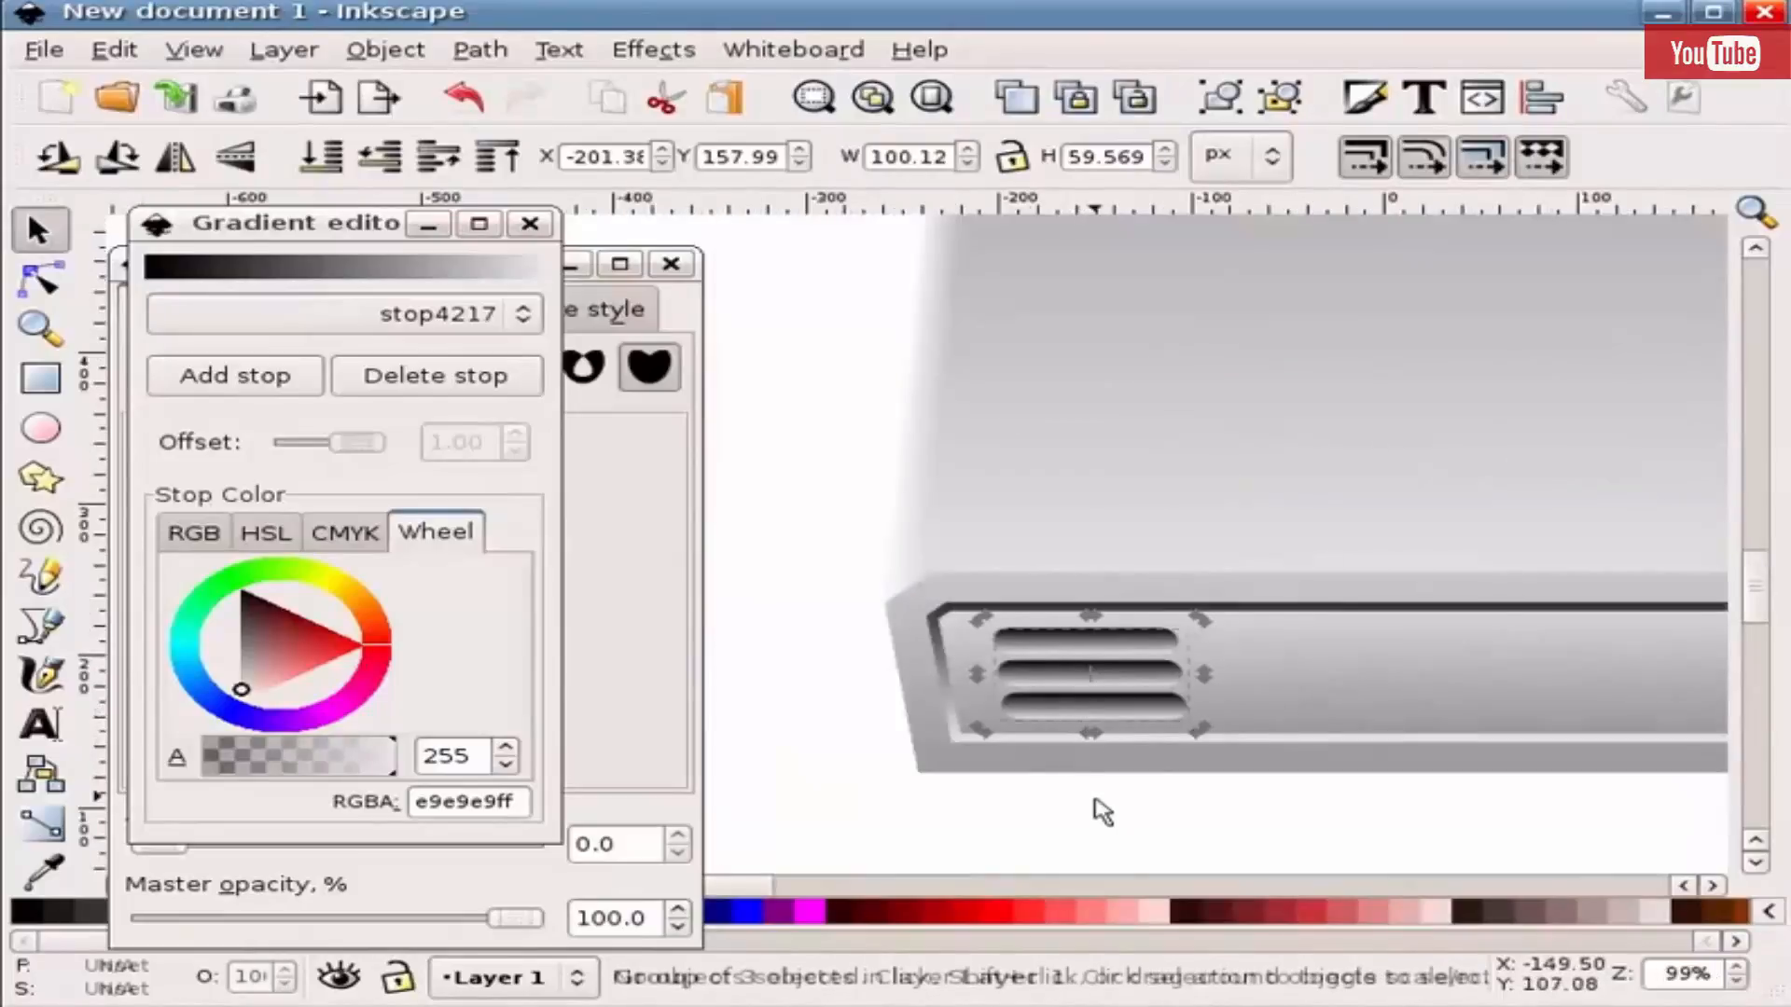
- Group all the parts of the box, including its front panel and vent slots, into one object
{"action": "scroll", "coordinate": [882, 797], "scroll_direction": "down", "scroll_amount": 1}
{"action": "scroll", "coordinate": [961, 810], "scroll_direction": "down", "scroll_amount": 2}
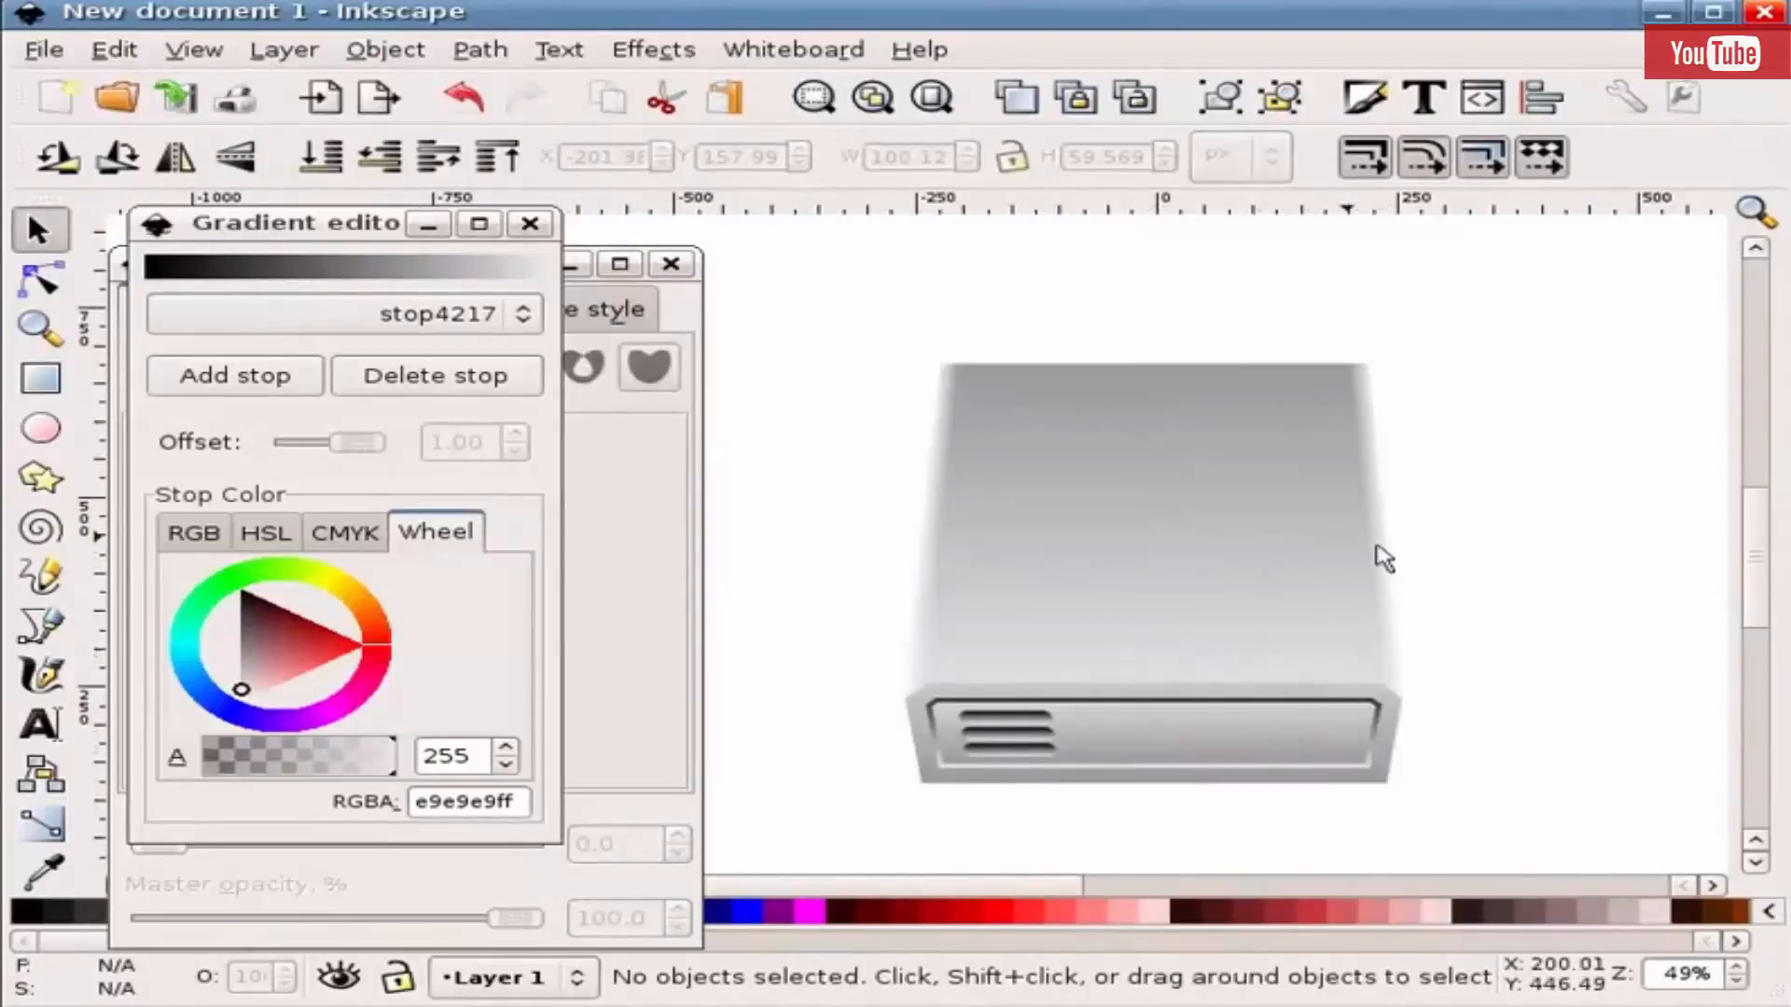
{"action": "scroll", "coordinate": [1425, 584], "scroll_direction": "down", "scroll_amount": 2}
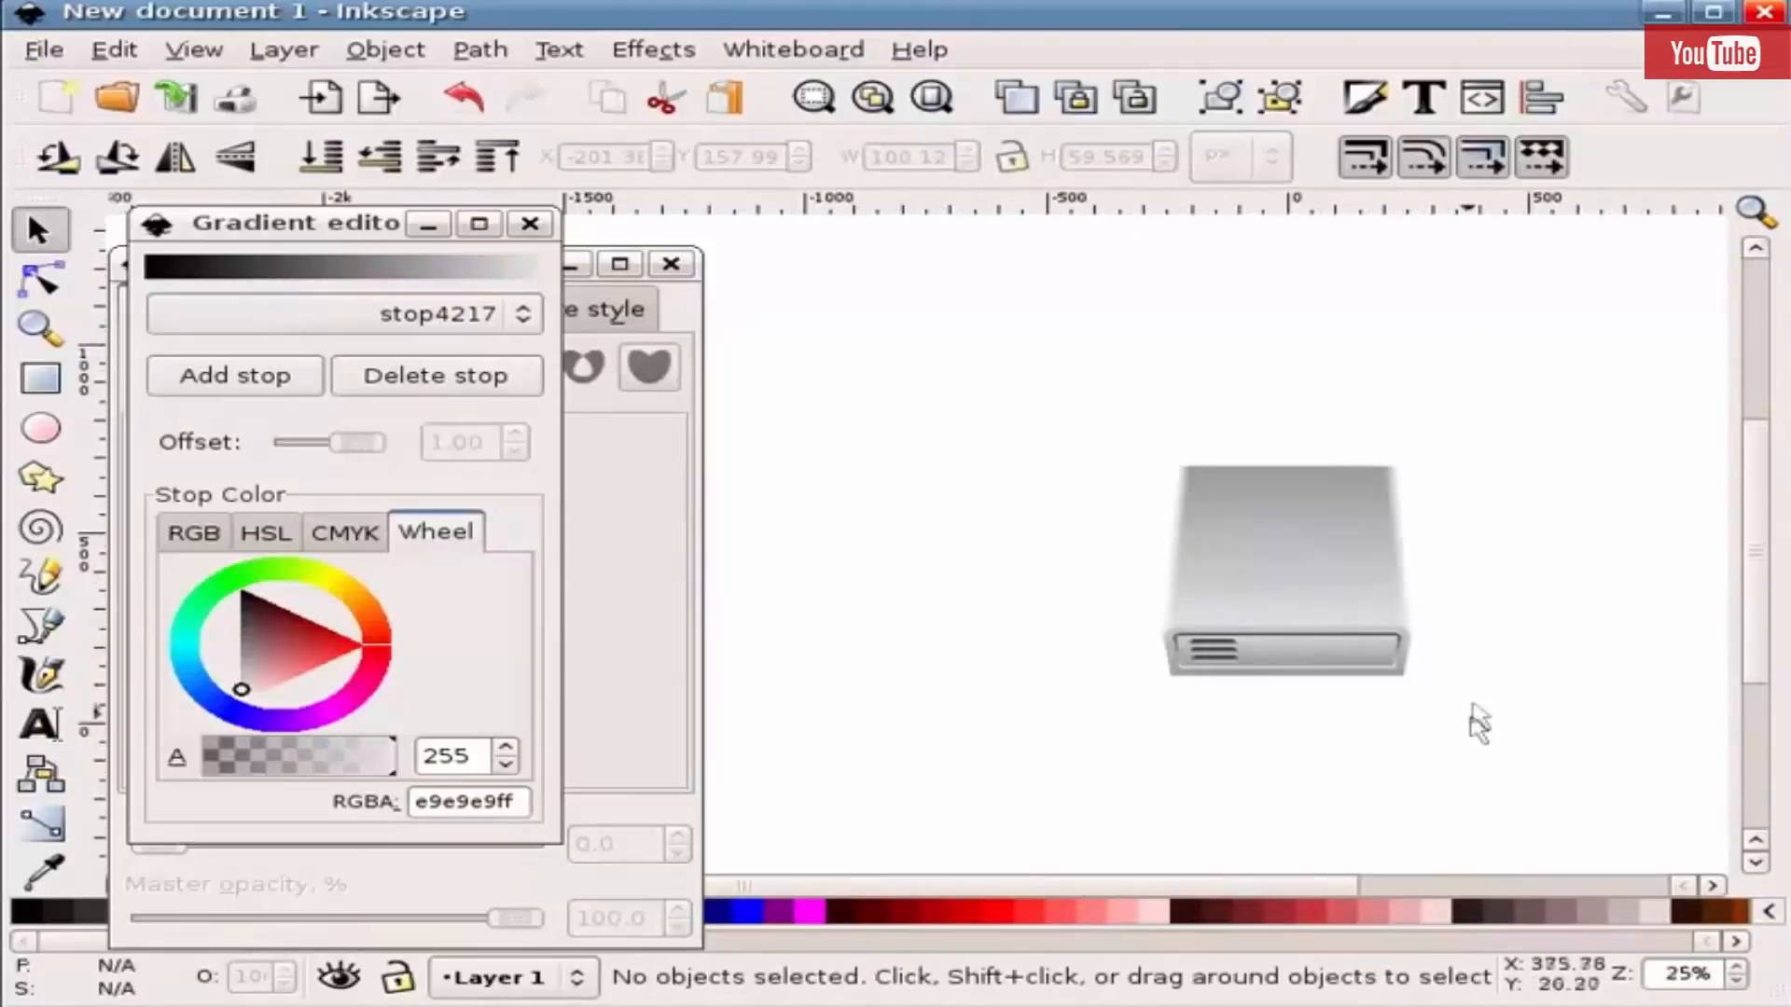
{"action": "scroll", "coordinate": [1451, 678], "scroll_direction": "up", "scroll_amount": 1}
{"action": "scroll", "coordinate": [1451, 678], "scroll_direction": "down", "scroll_amount": 1}
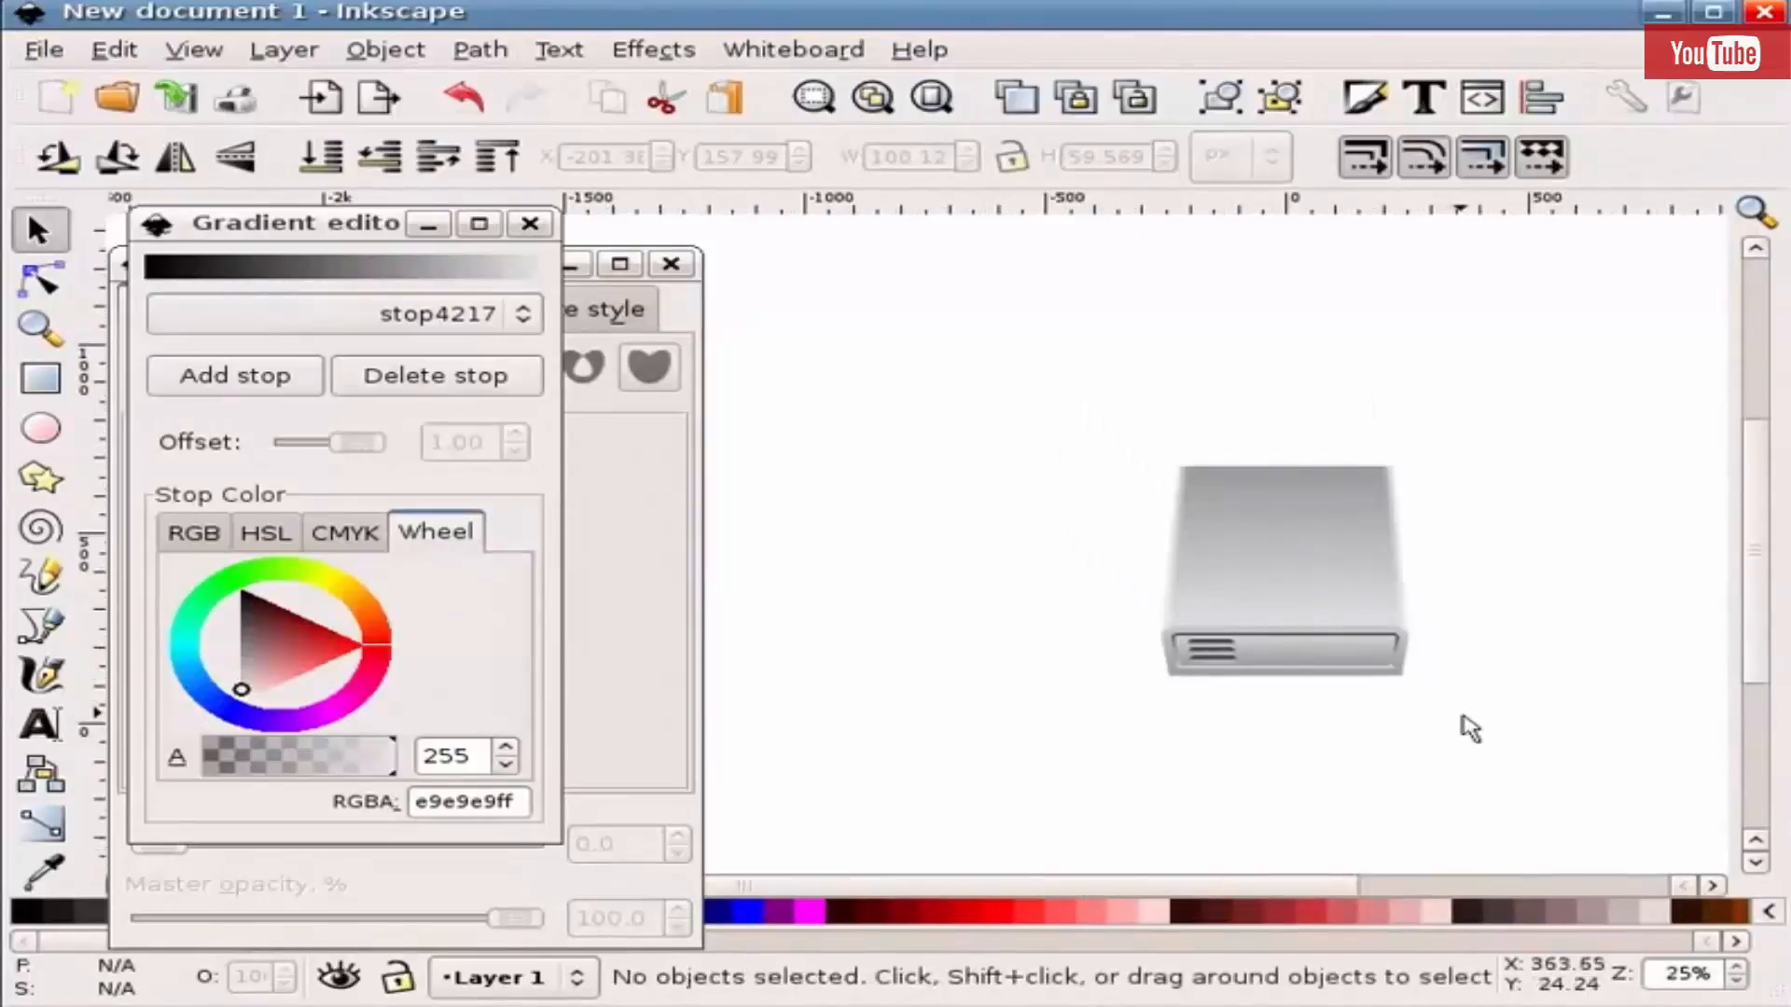
{"action": "left_click_drag", "start_coordinate": [1471, 728], "coordinate": [1072, 433]}
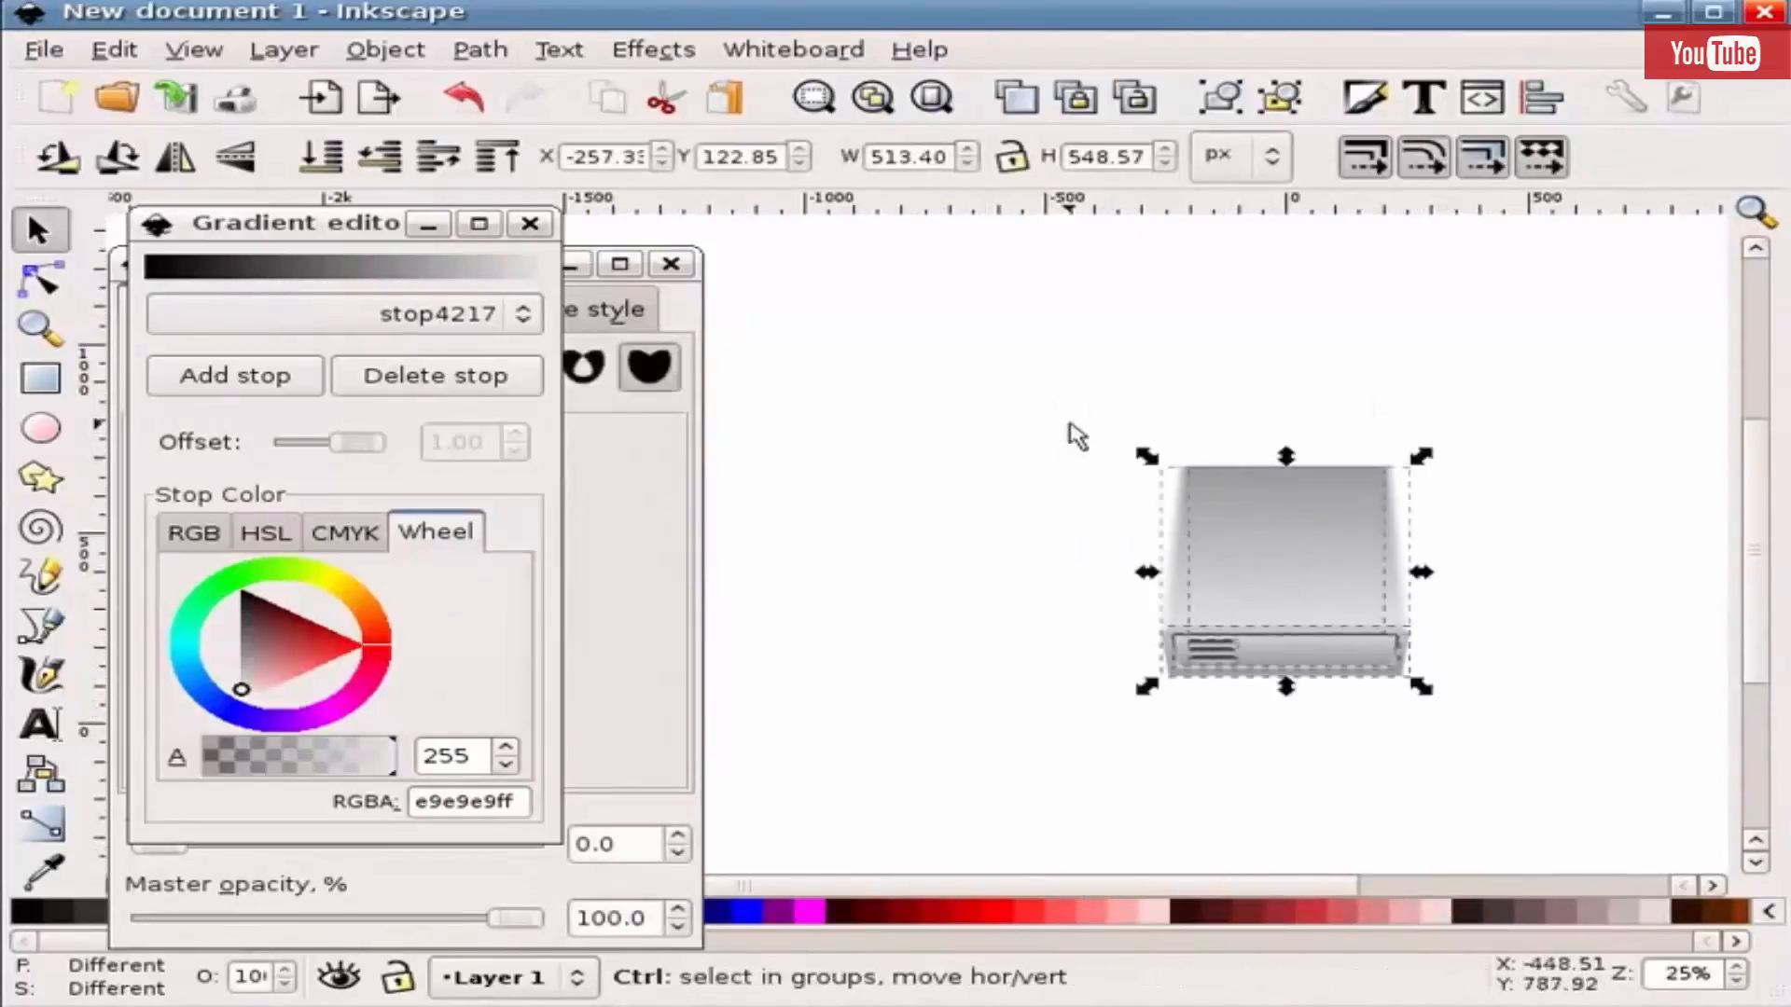
{"action": "key", "text": "ctrl+g"}
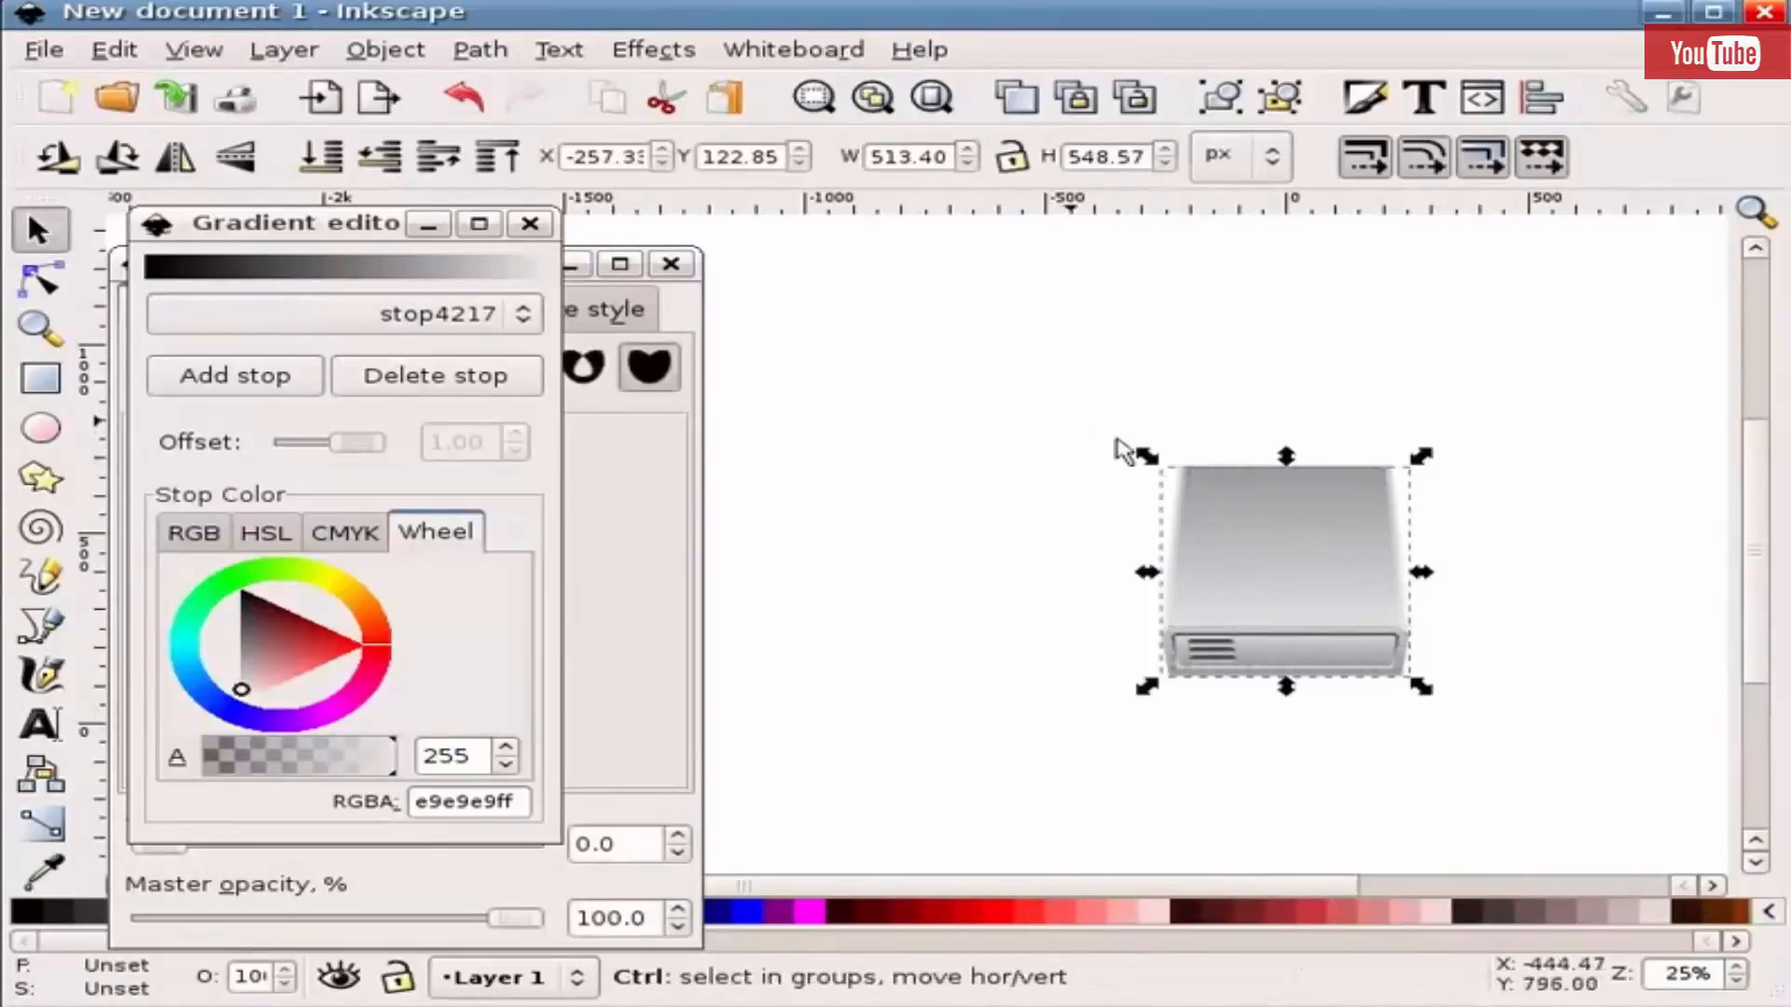
- Duplicate the box group, place the copy about 755 px to the left of the original, and ungroup the copy
{"action": "key", "text": "ctrl+d"}
{"action": "left_click_drag", "start_coordinate": [1302, 571], "coordinate": [905, 597]}
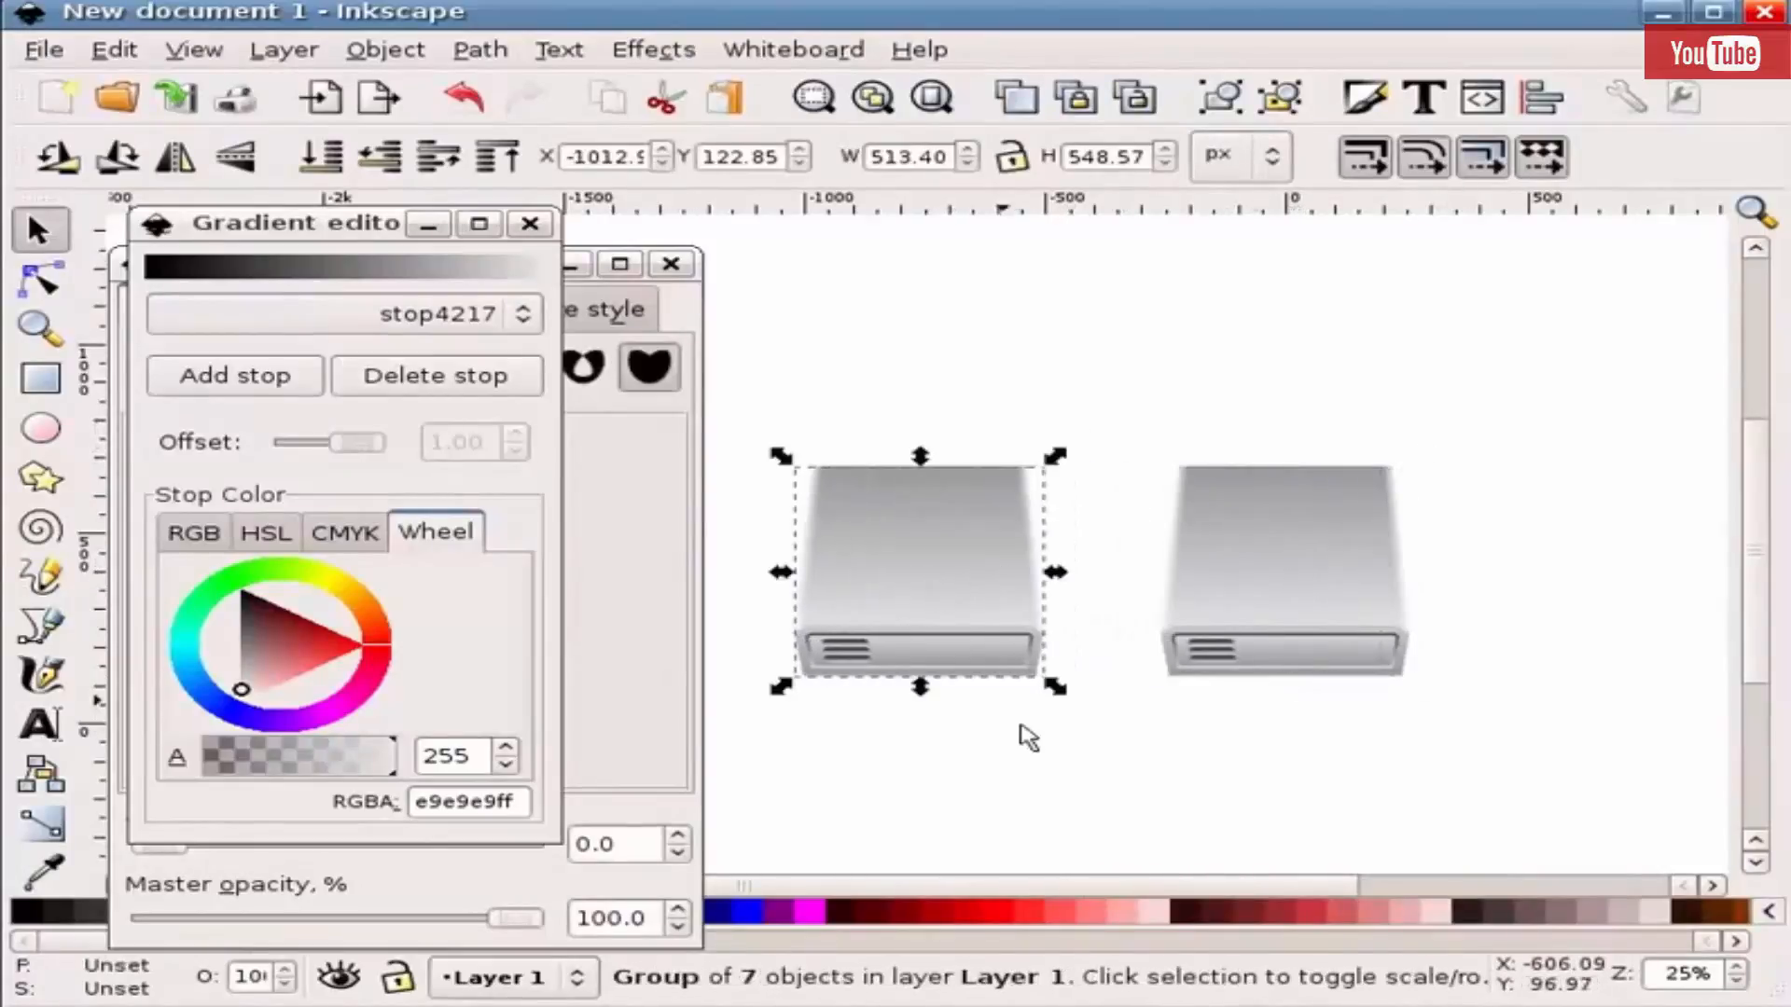
{"action": "left_click", "coordinate": [1102, 713]}
{"action": "left_click_drag", "start_coordinate": [1097, 707], "coordinate": [761, 451]}
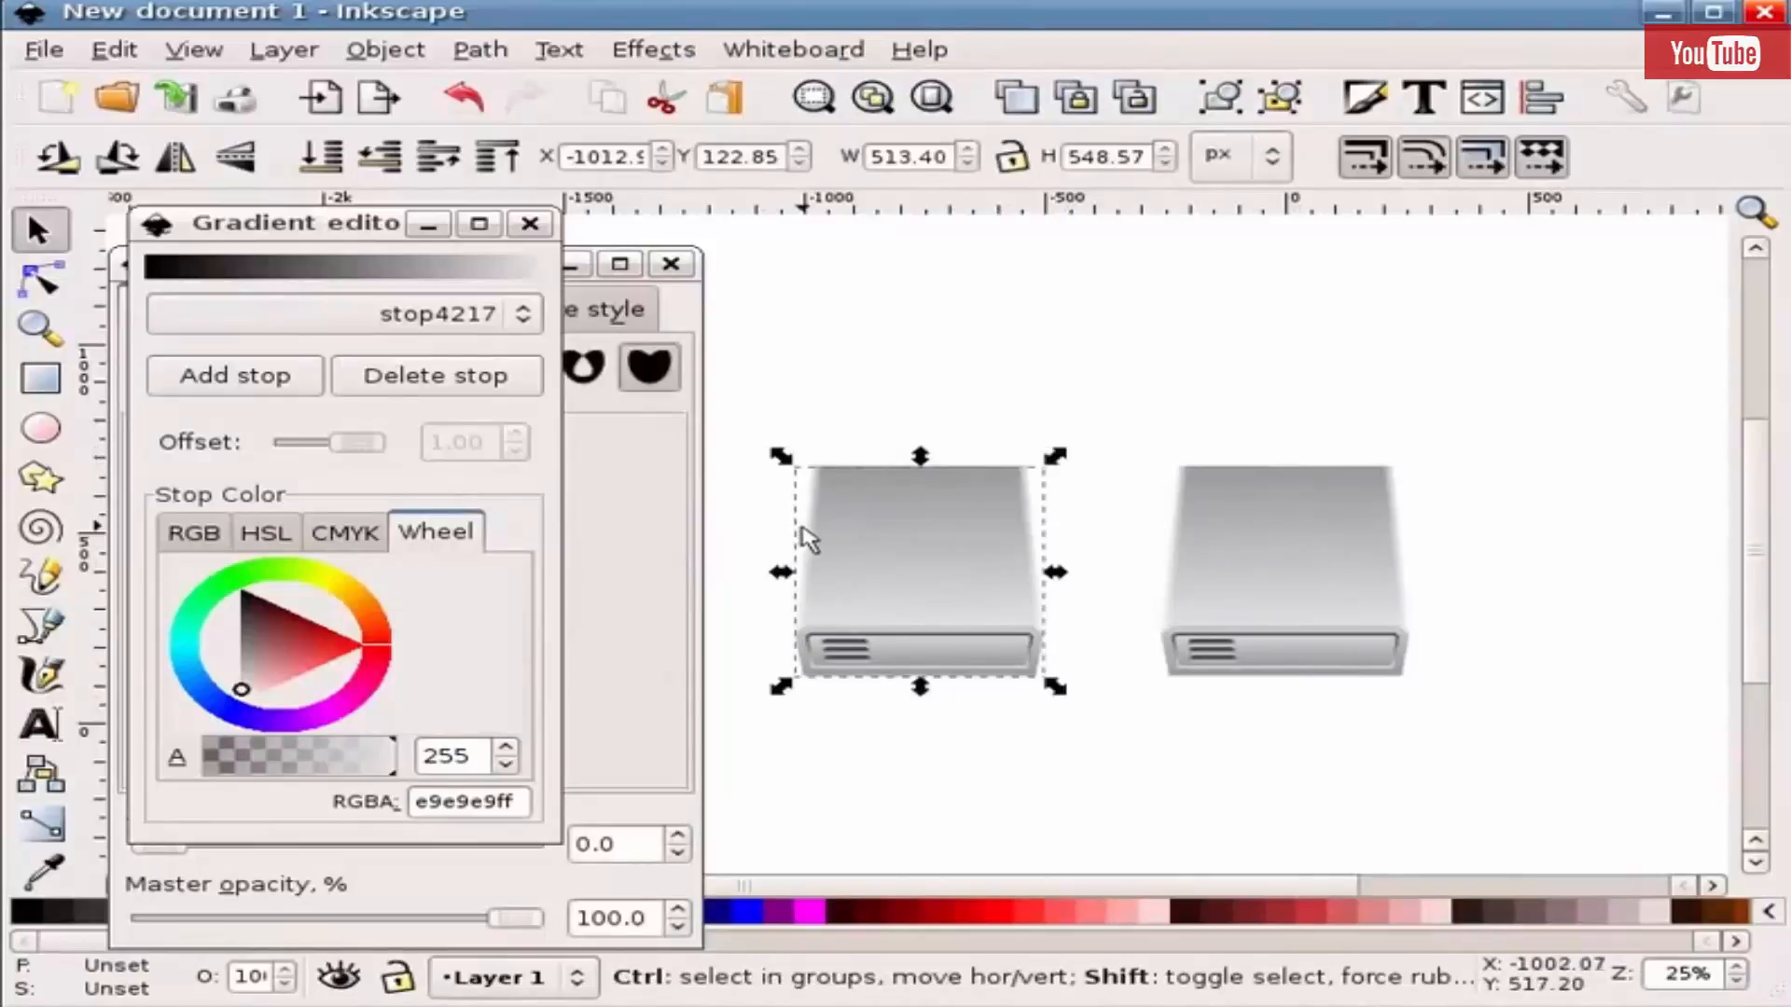
{"action": "left_click", "coordinate": [1139, 740]}
{"action": "left_click_drag", "start_coordinate": [1103, 726], "coordinate": [762, 455]}
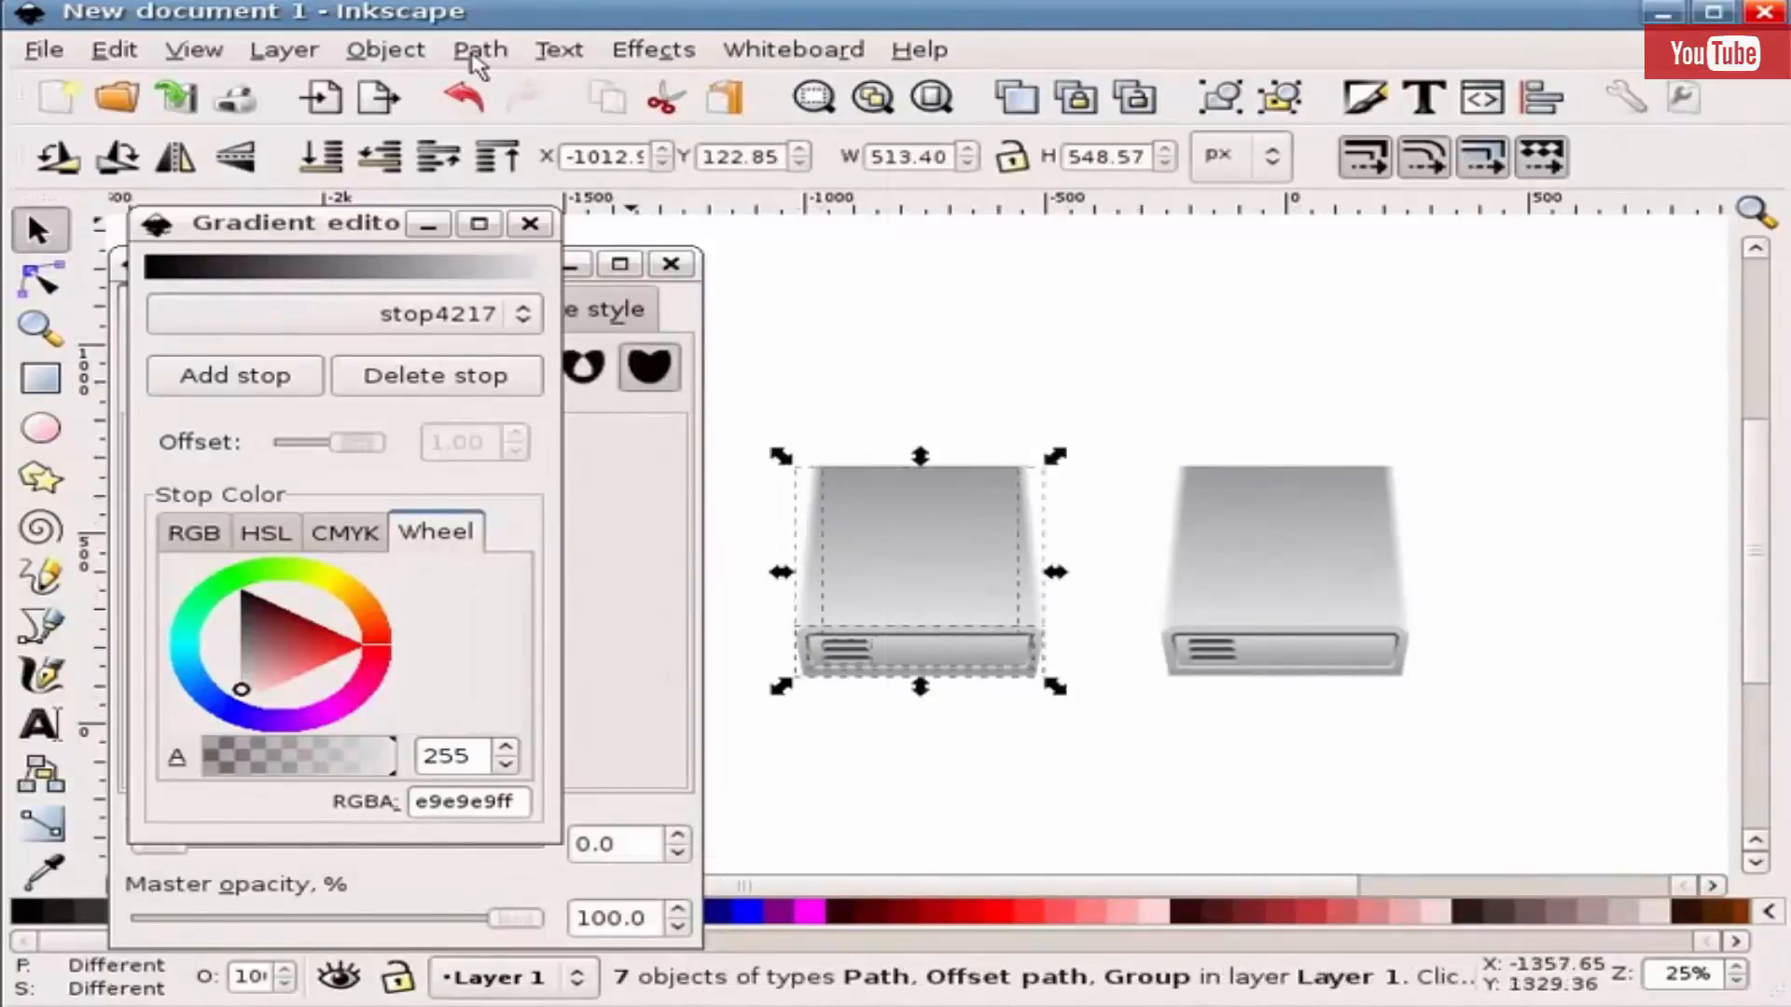
- Try to unite the ungrouped parts of the copied box into one path with Union
{"action": "left_click", "coordinate": [480, 51]}
{"action": "left_click", "coordinate": [541, 235]}
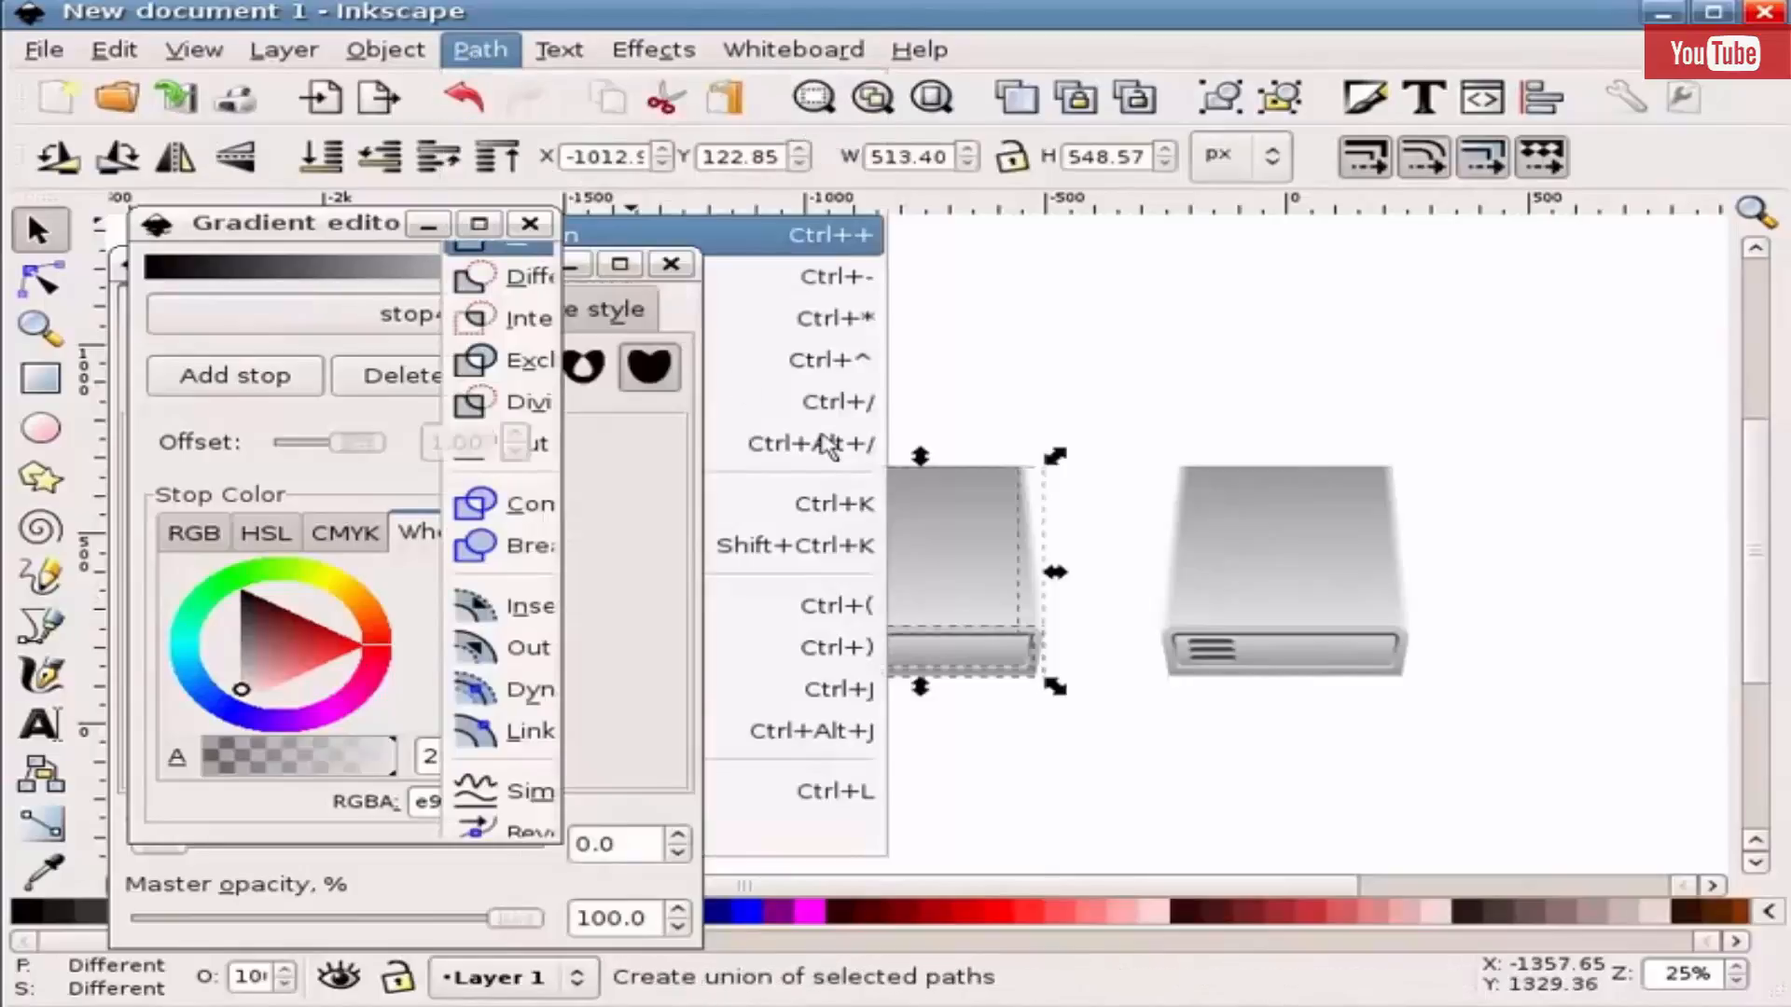
{"action": "left_click", "coordinate": [1079, 731]}
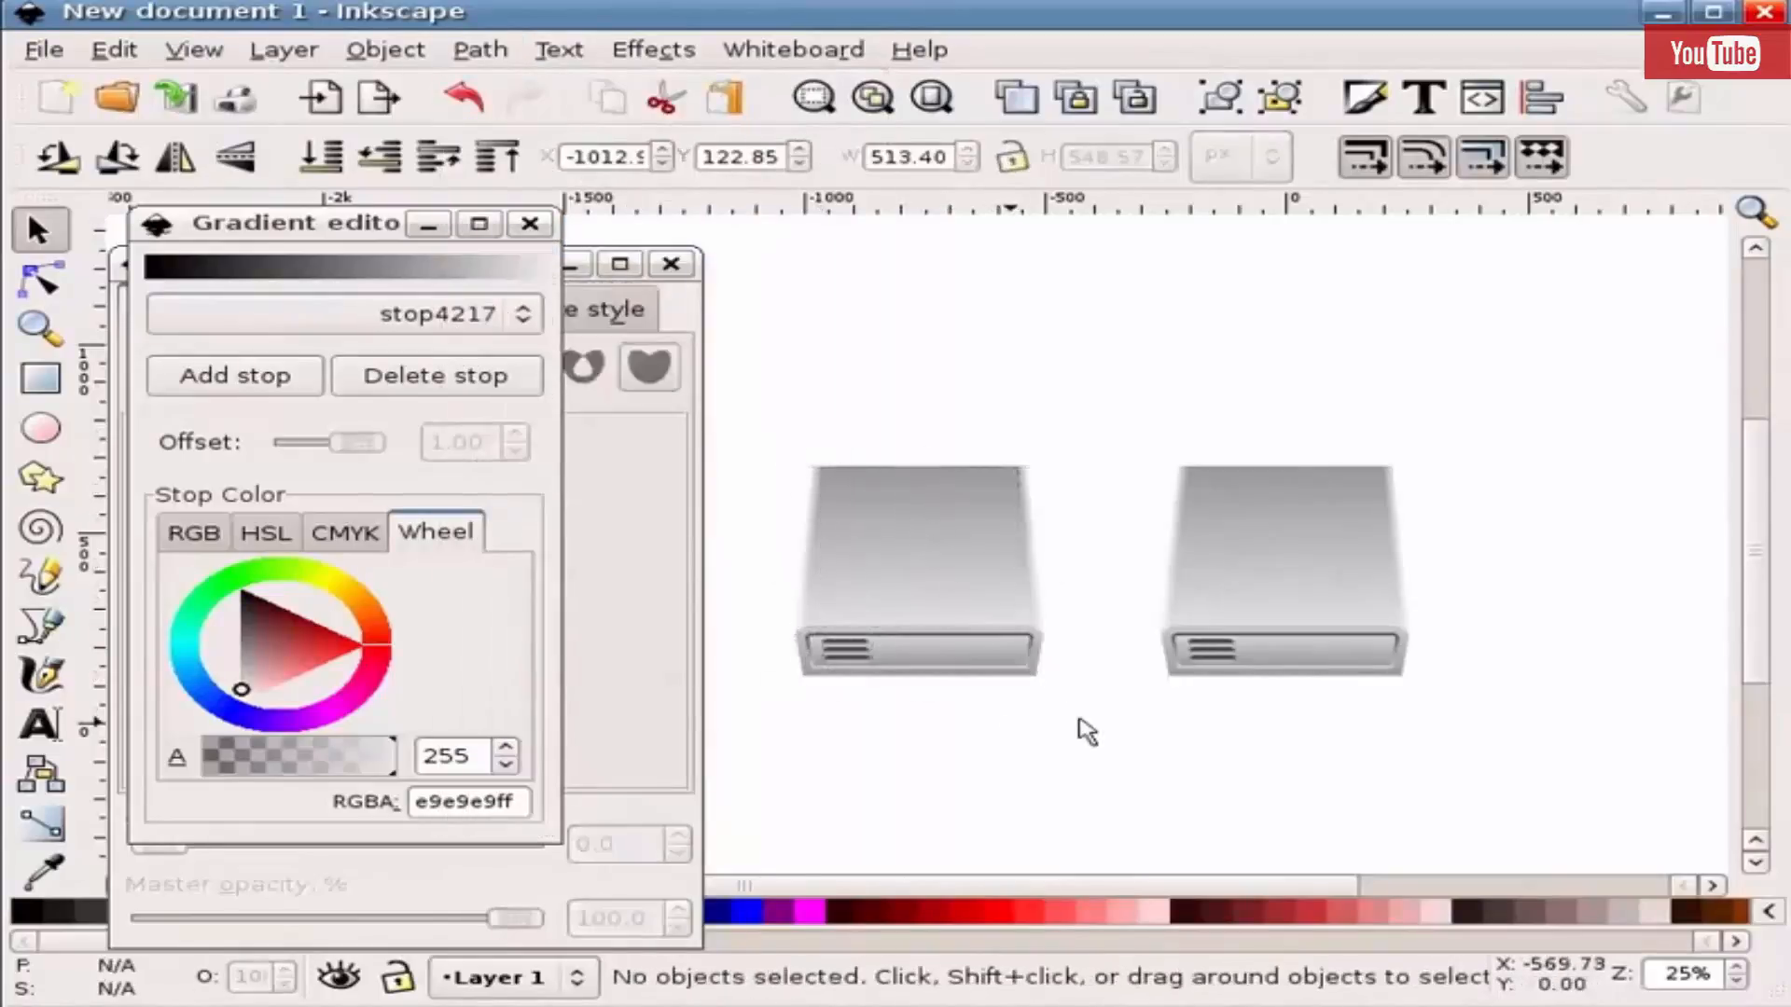
- Ungroup the vent slots of the copied box and unite all of its parts into a single silhouette path
{"action": "left_click_drag", "start_coordinate": [1079, 732], "coordinate": [723, 420]}
{"action": "left_click", "coordinate": [883, 719]}
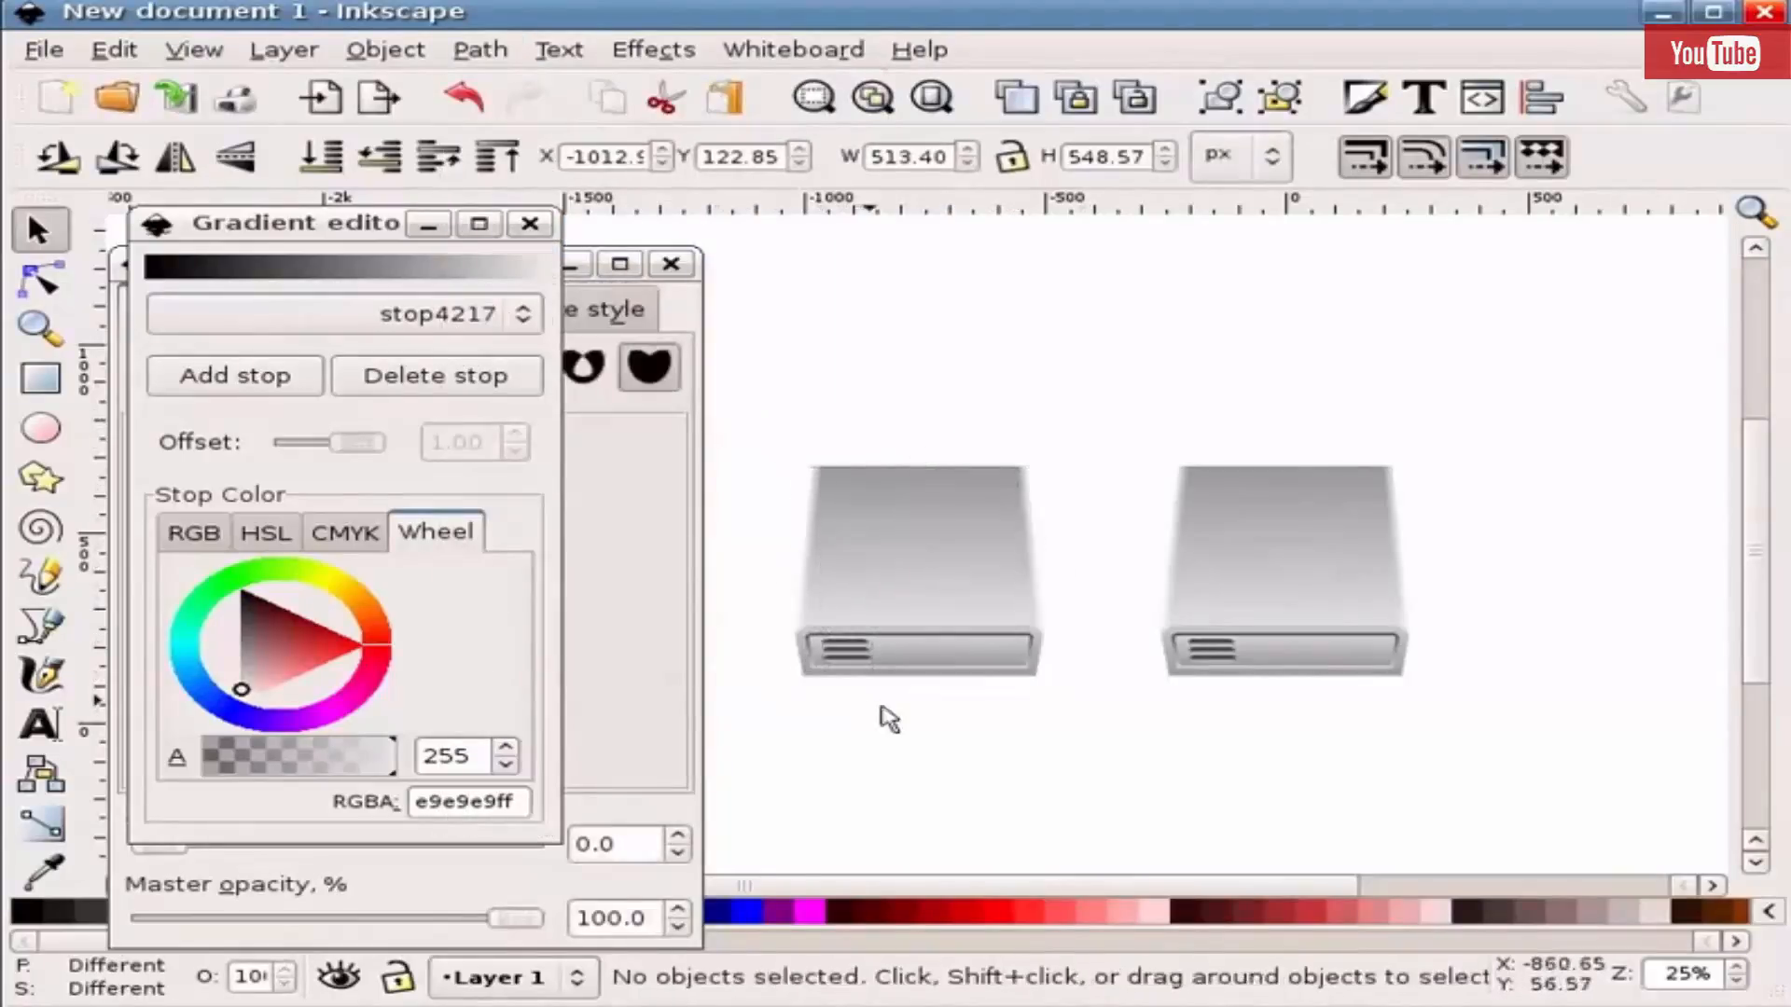
{"action": "left_click_drag", "start_coordinate": [884, 724], "coordinate": [807, 611]}
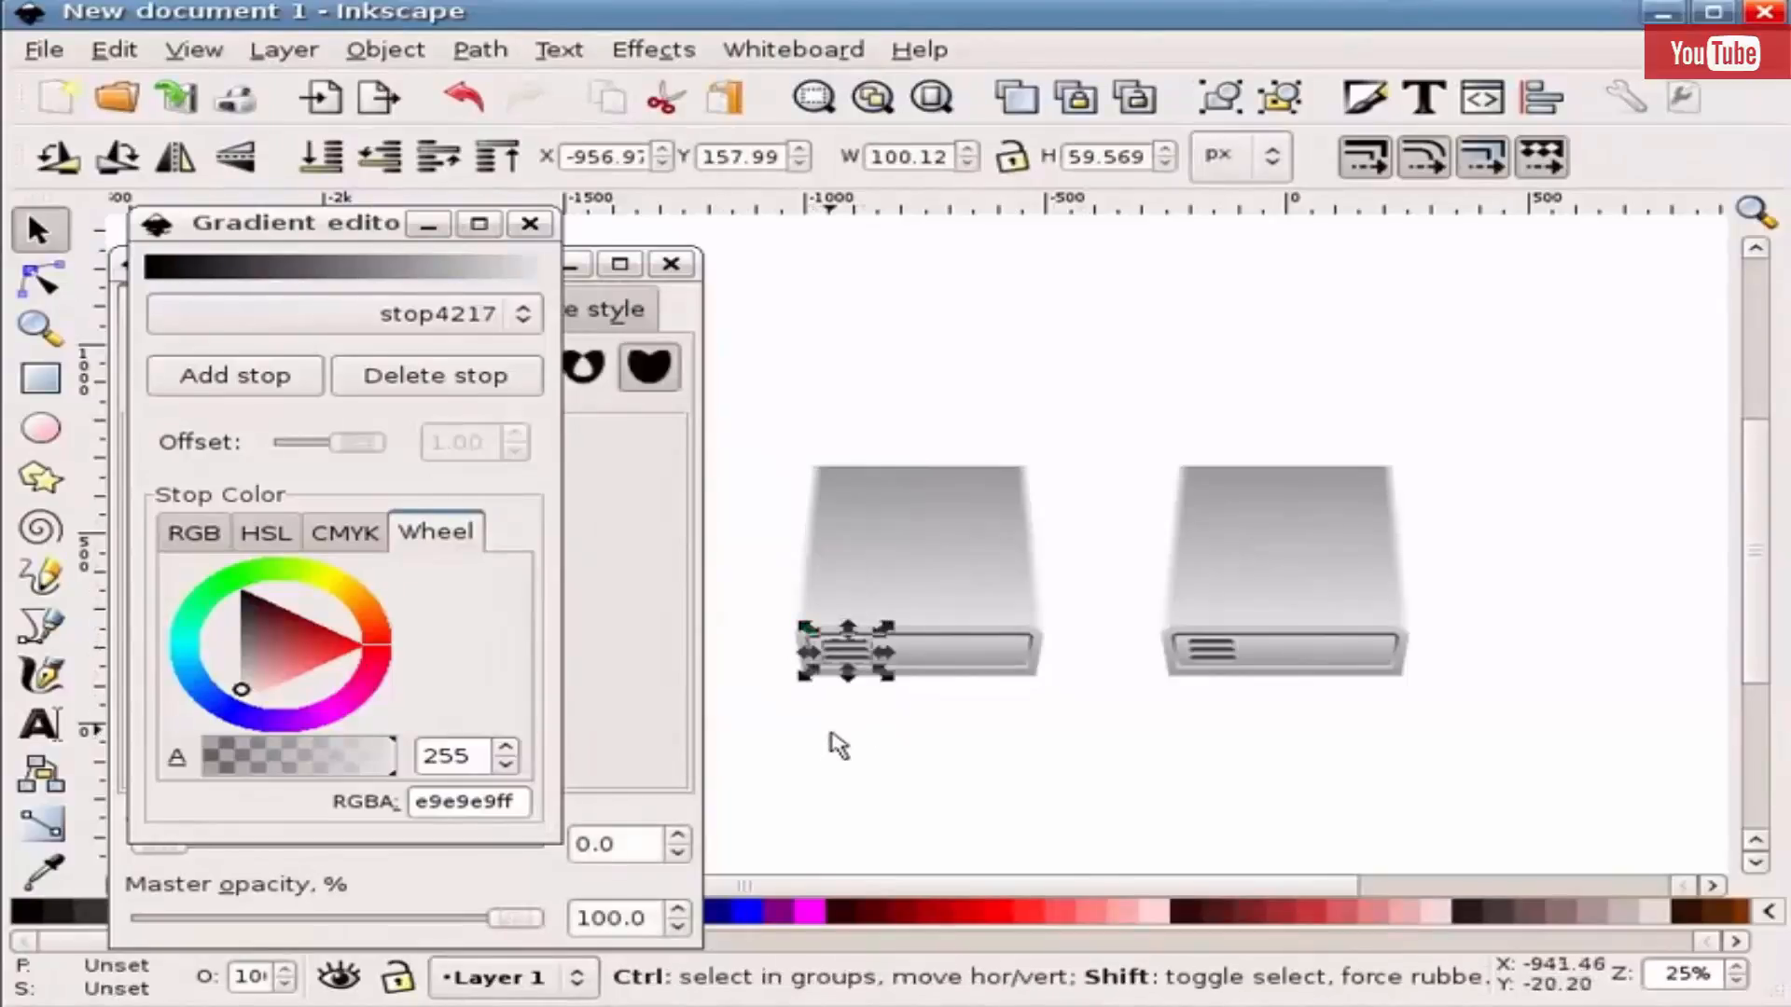
{"action": "left_click", "coordinate": [1040, 735]}
{"action": "left_click_drag", "start_coordinate": [1059, 731], "coordinate": [777, 437]}
{"action": "left_click", "coordinate": [490, 57]}
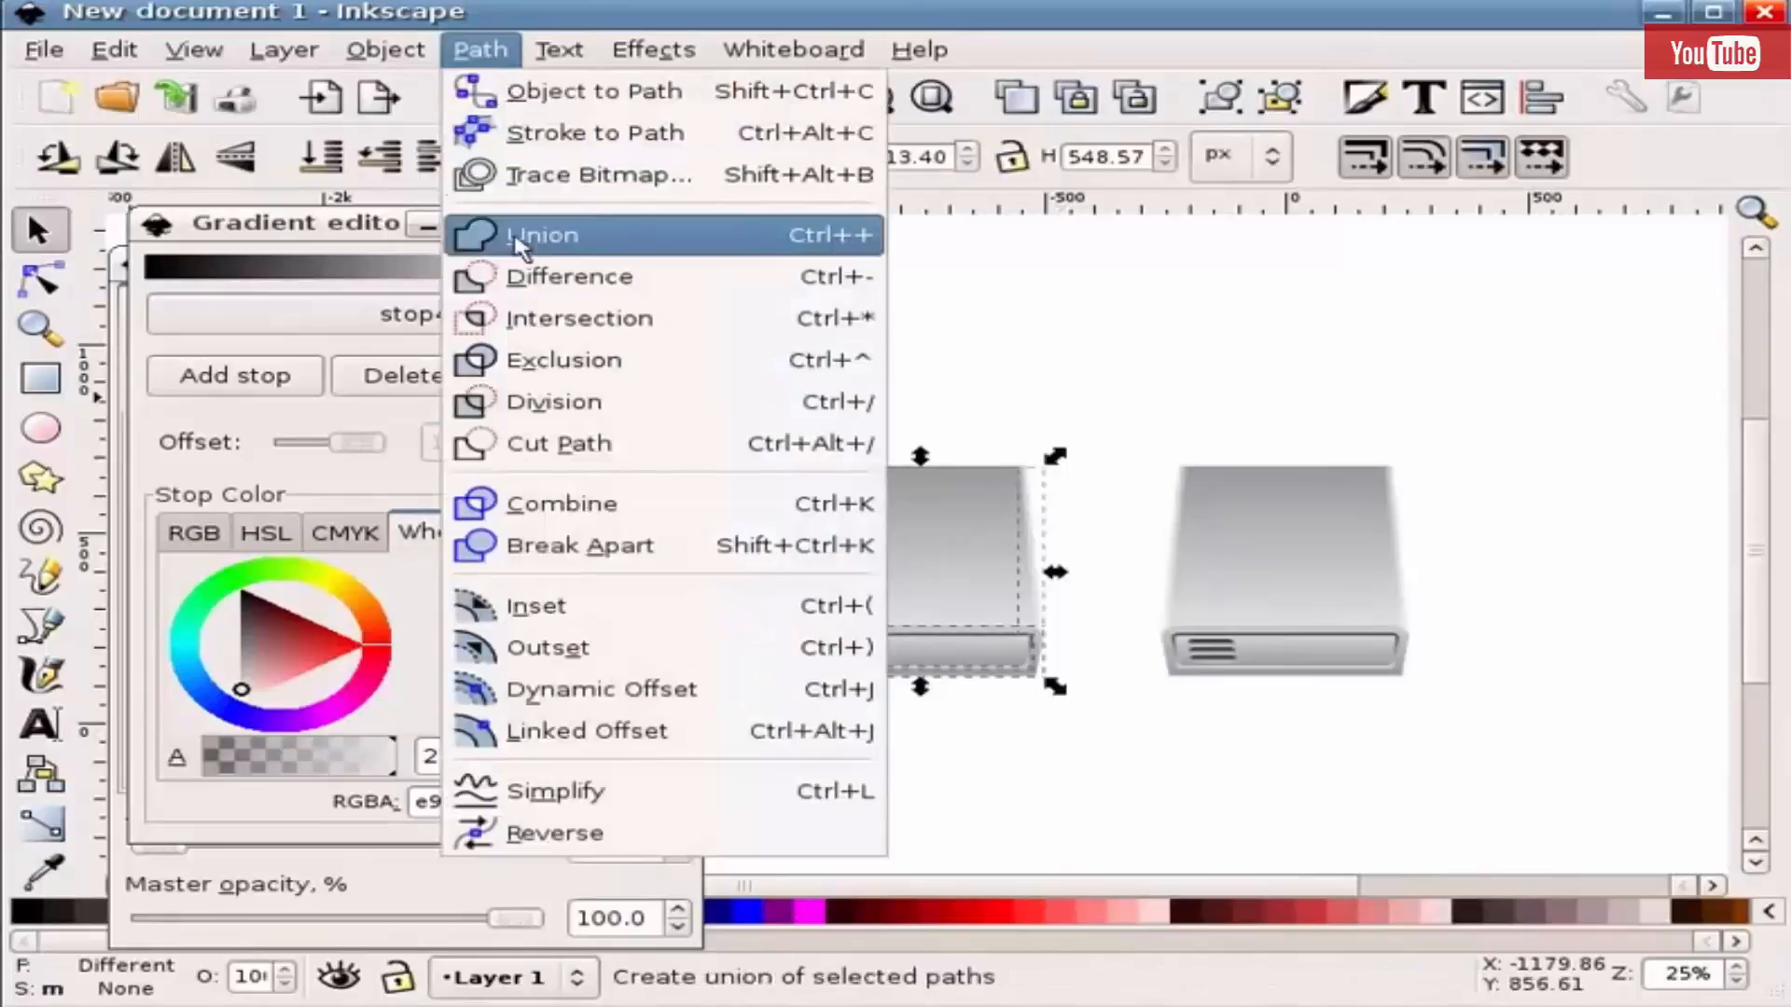
{"action": "left_click", "coordinate": [518, 233]}
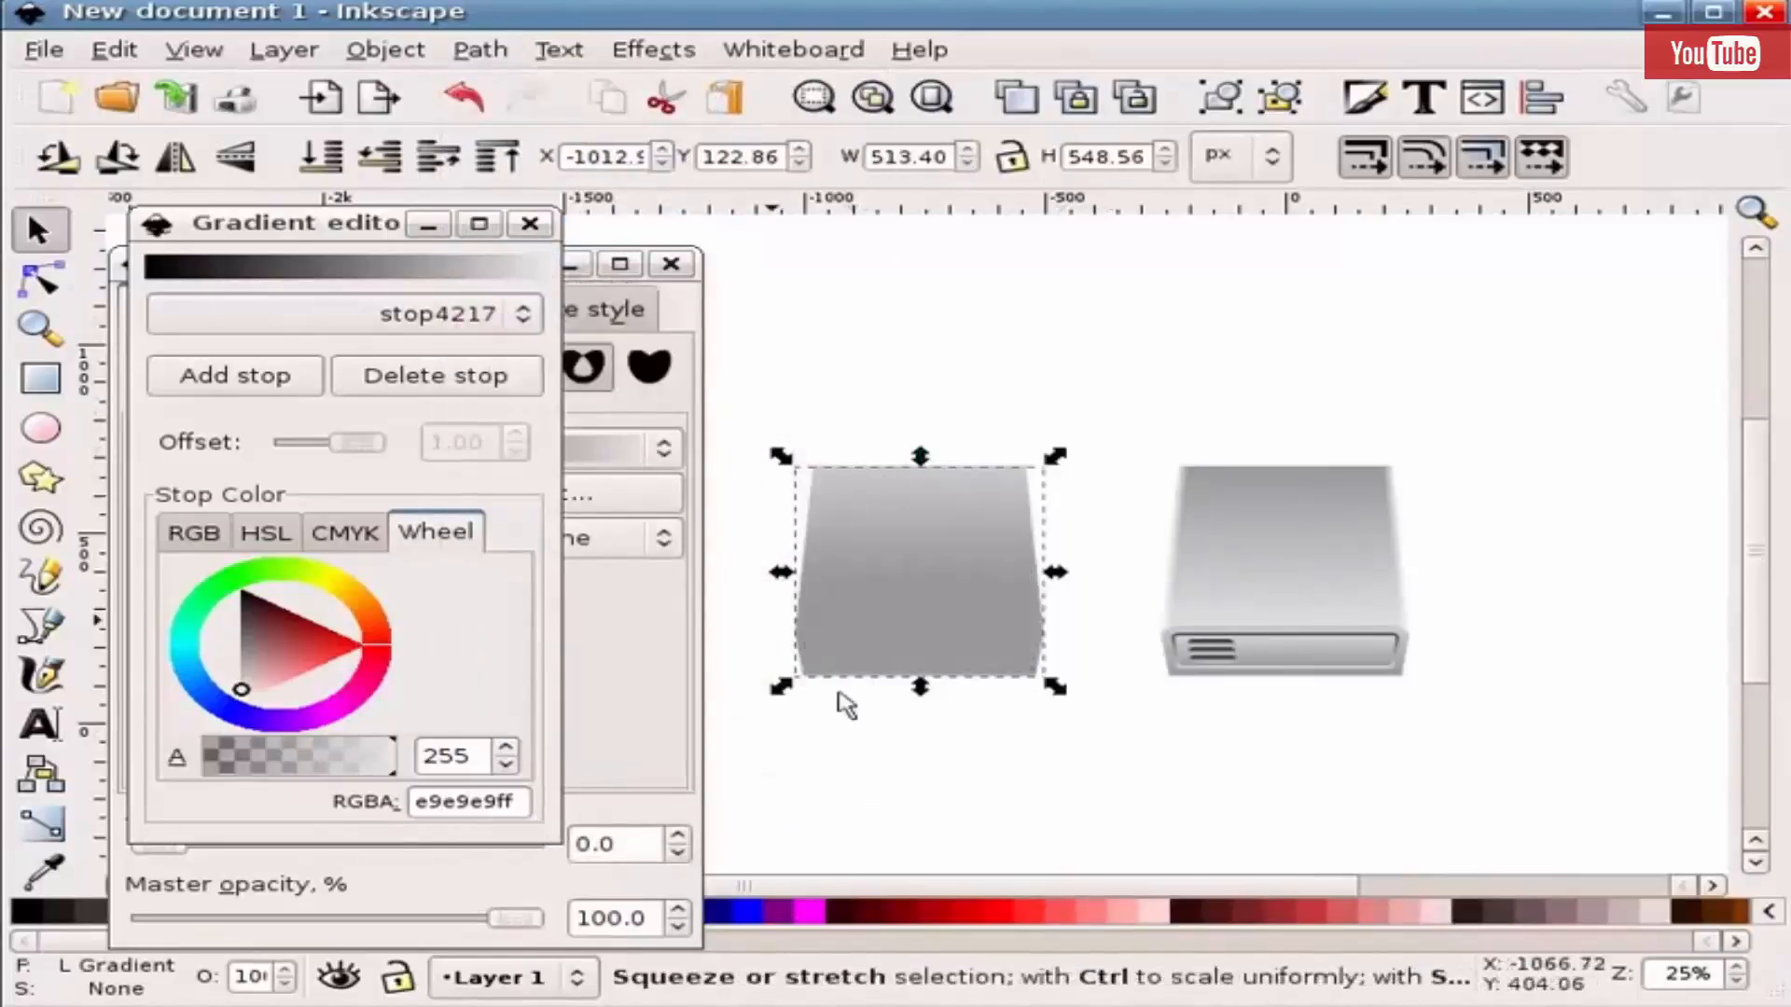
- Close the gradient editor and give the silhouette a flat black fill, 000000ff
{"action": "left_click", "coordinate": [530, 224]}
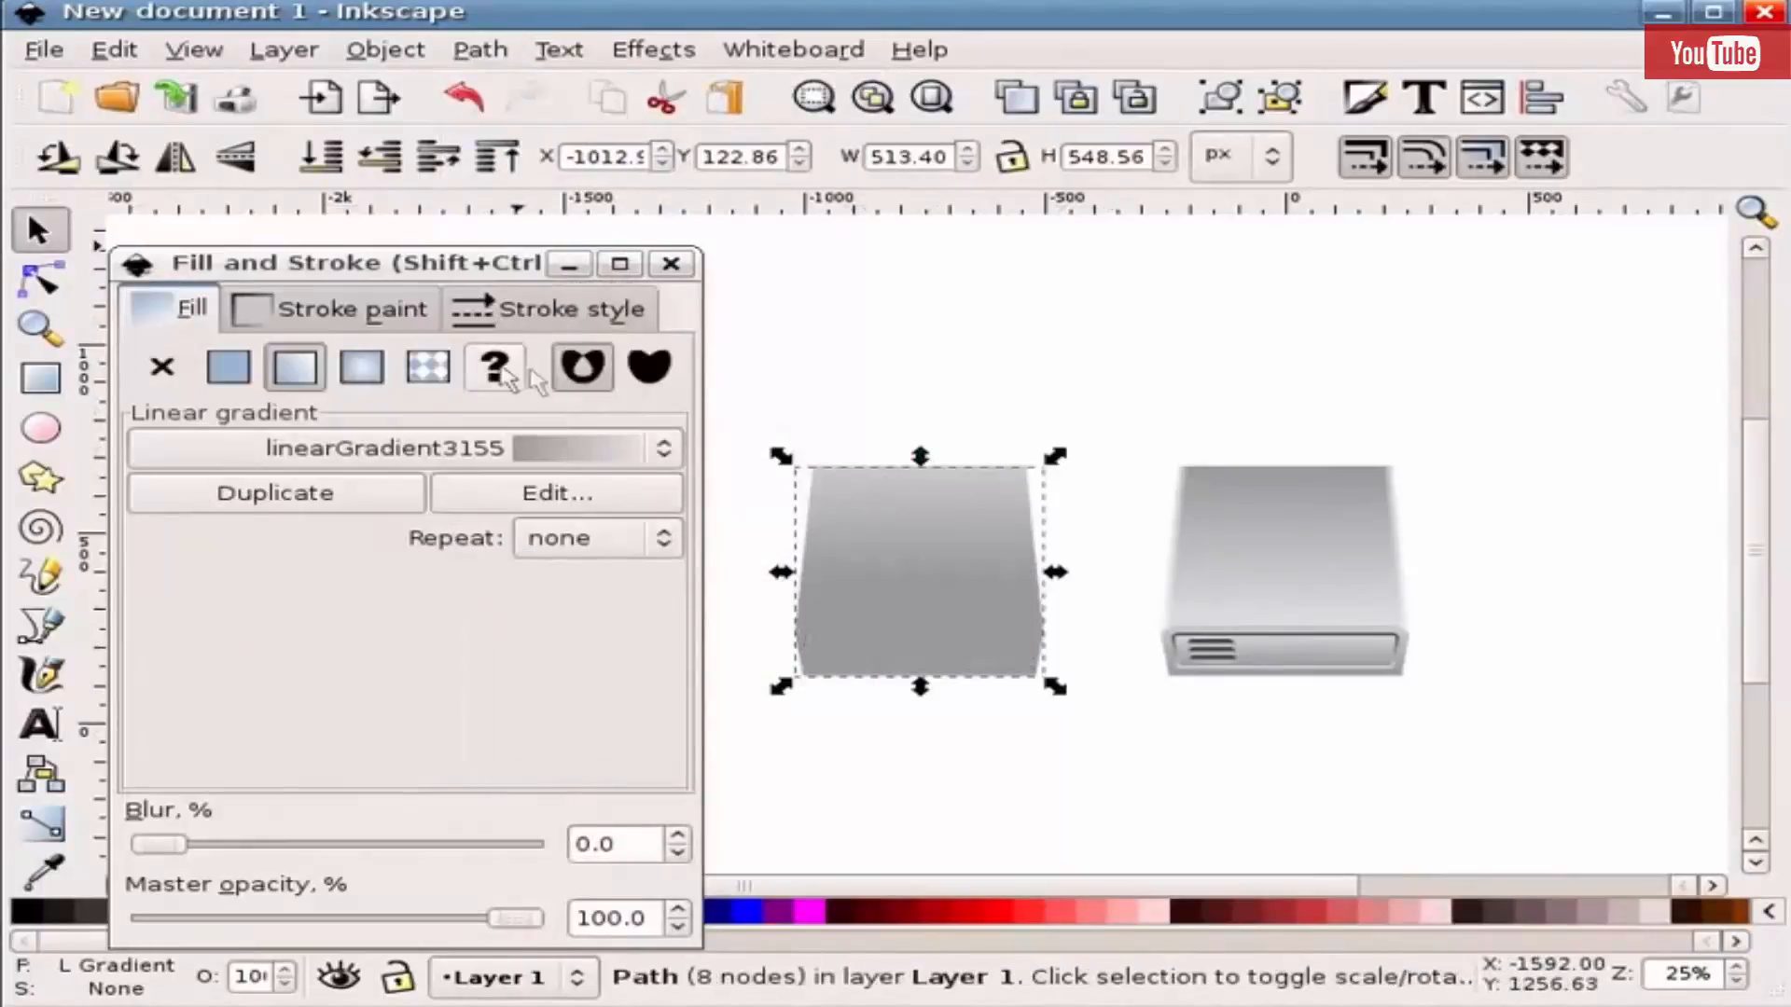
{"action": "left_click", "coordinate": [227, 366]}
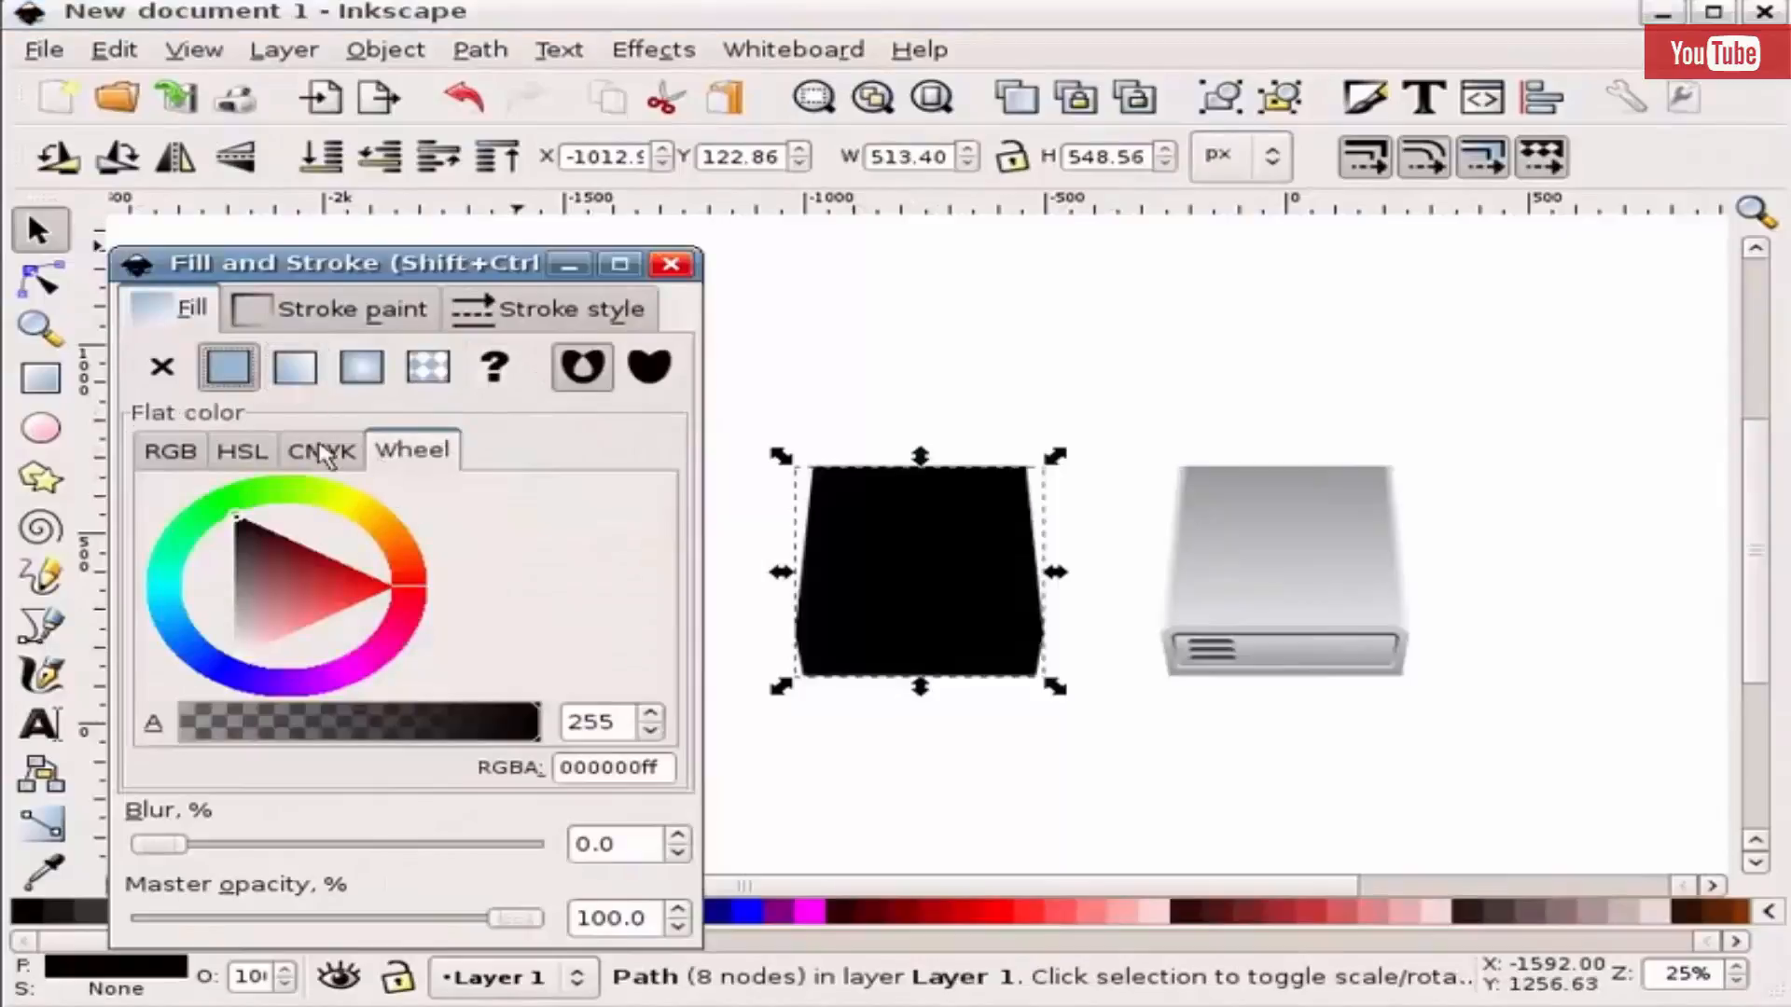
{"action": "left_click_drag", "start_coordinate": [280, 586], "coordinate": [224, 508]}
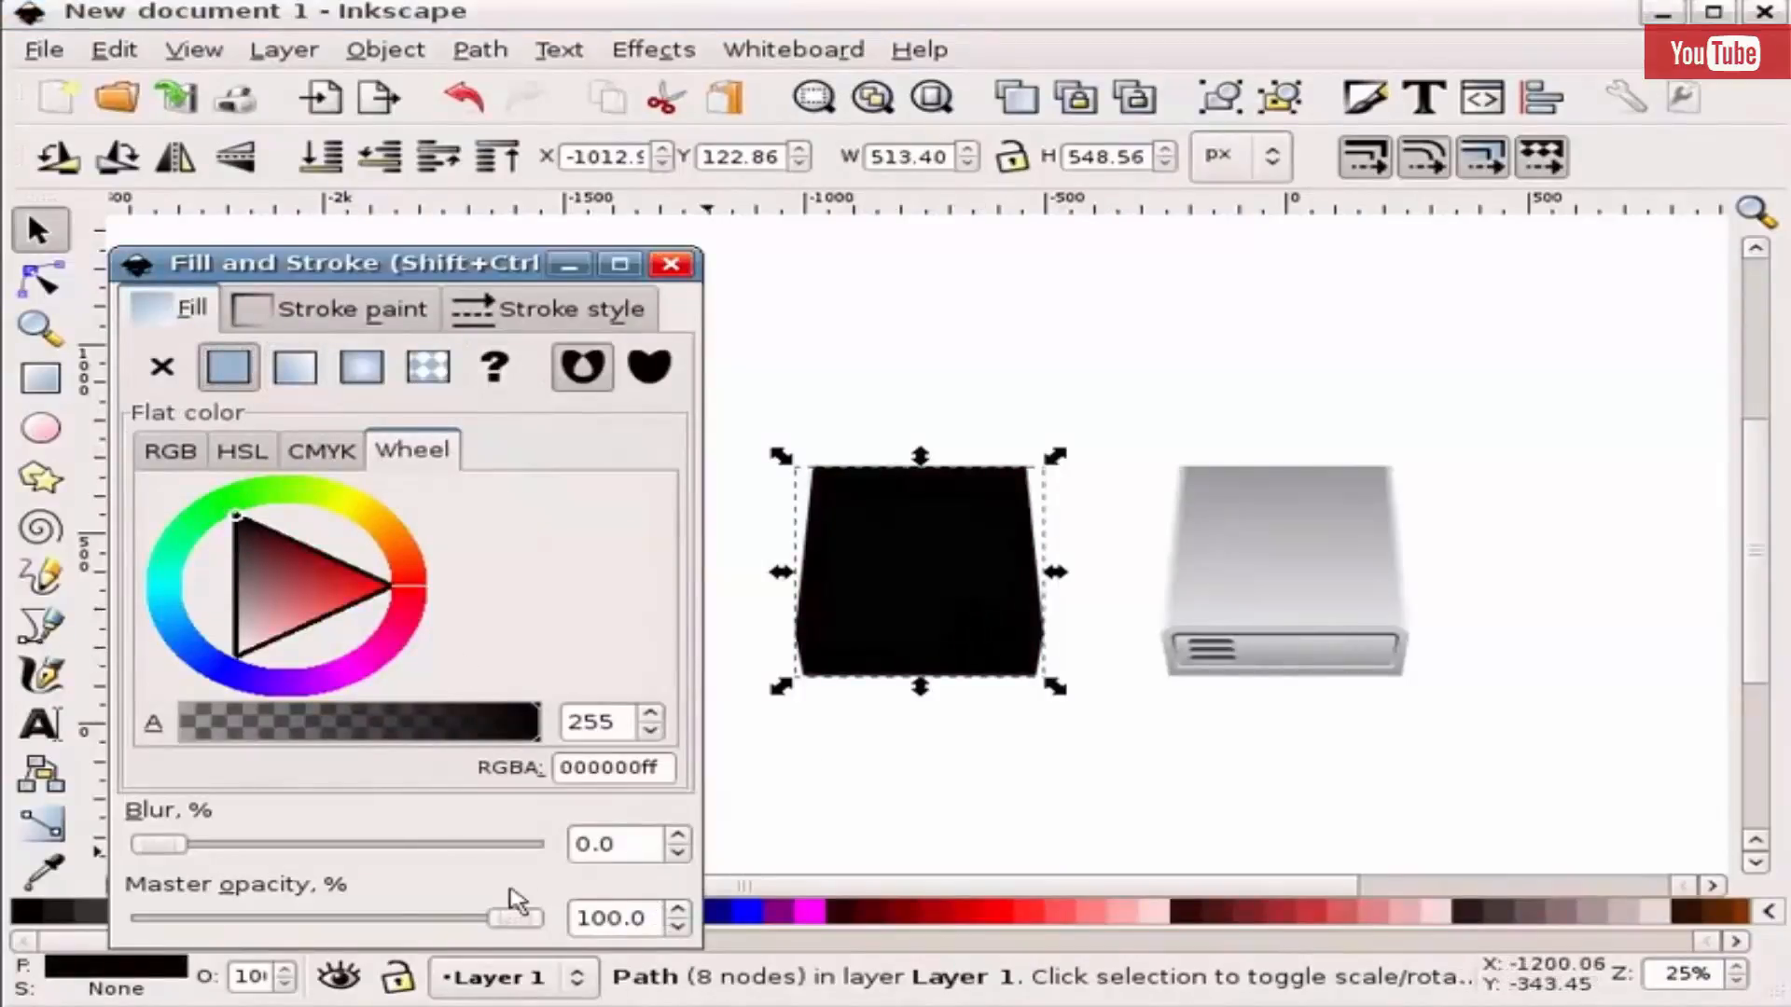
- Set the black silhouette's blur to 6%
{"action": "left_click", "coordinate": [675, 838]}
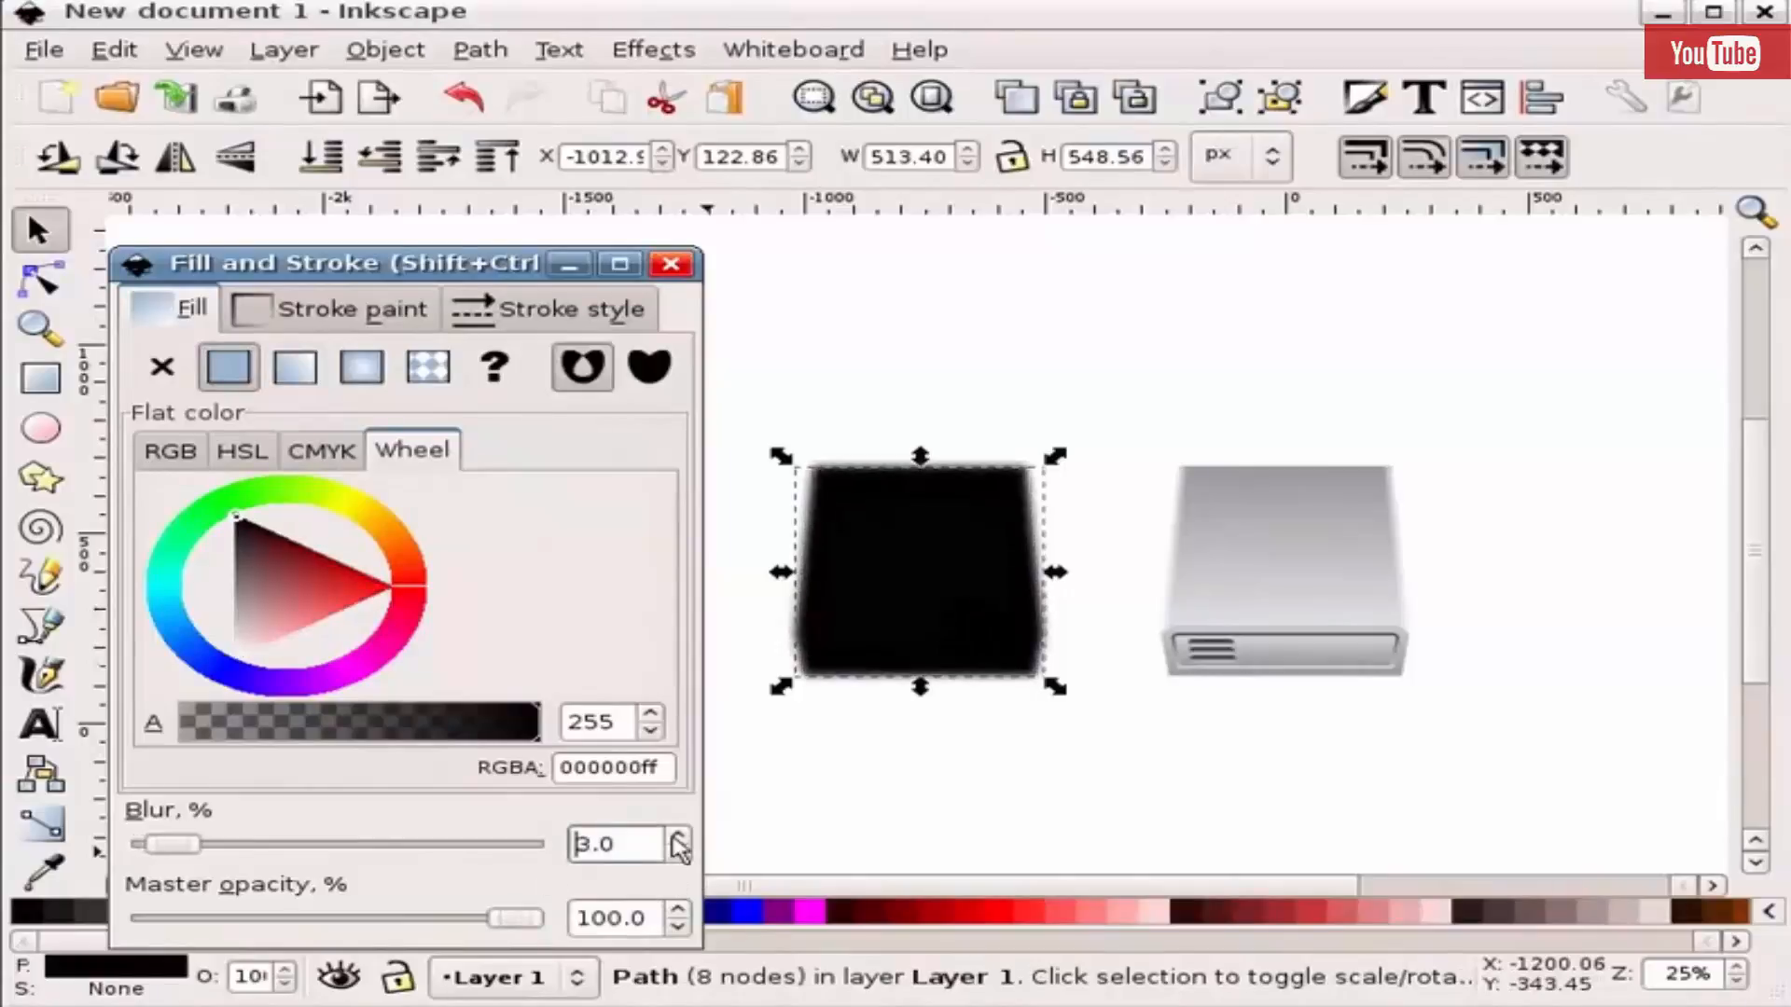
{"action": "left_click", "coordinate": [673, 838]}
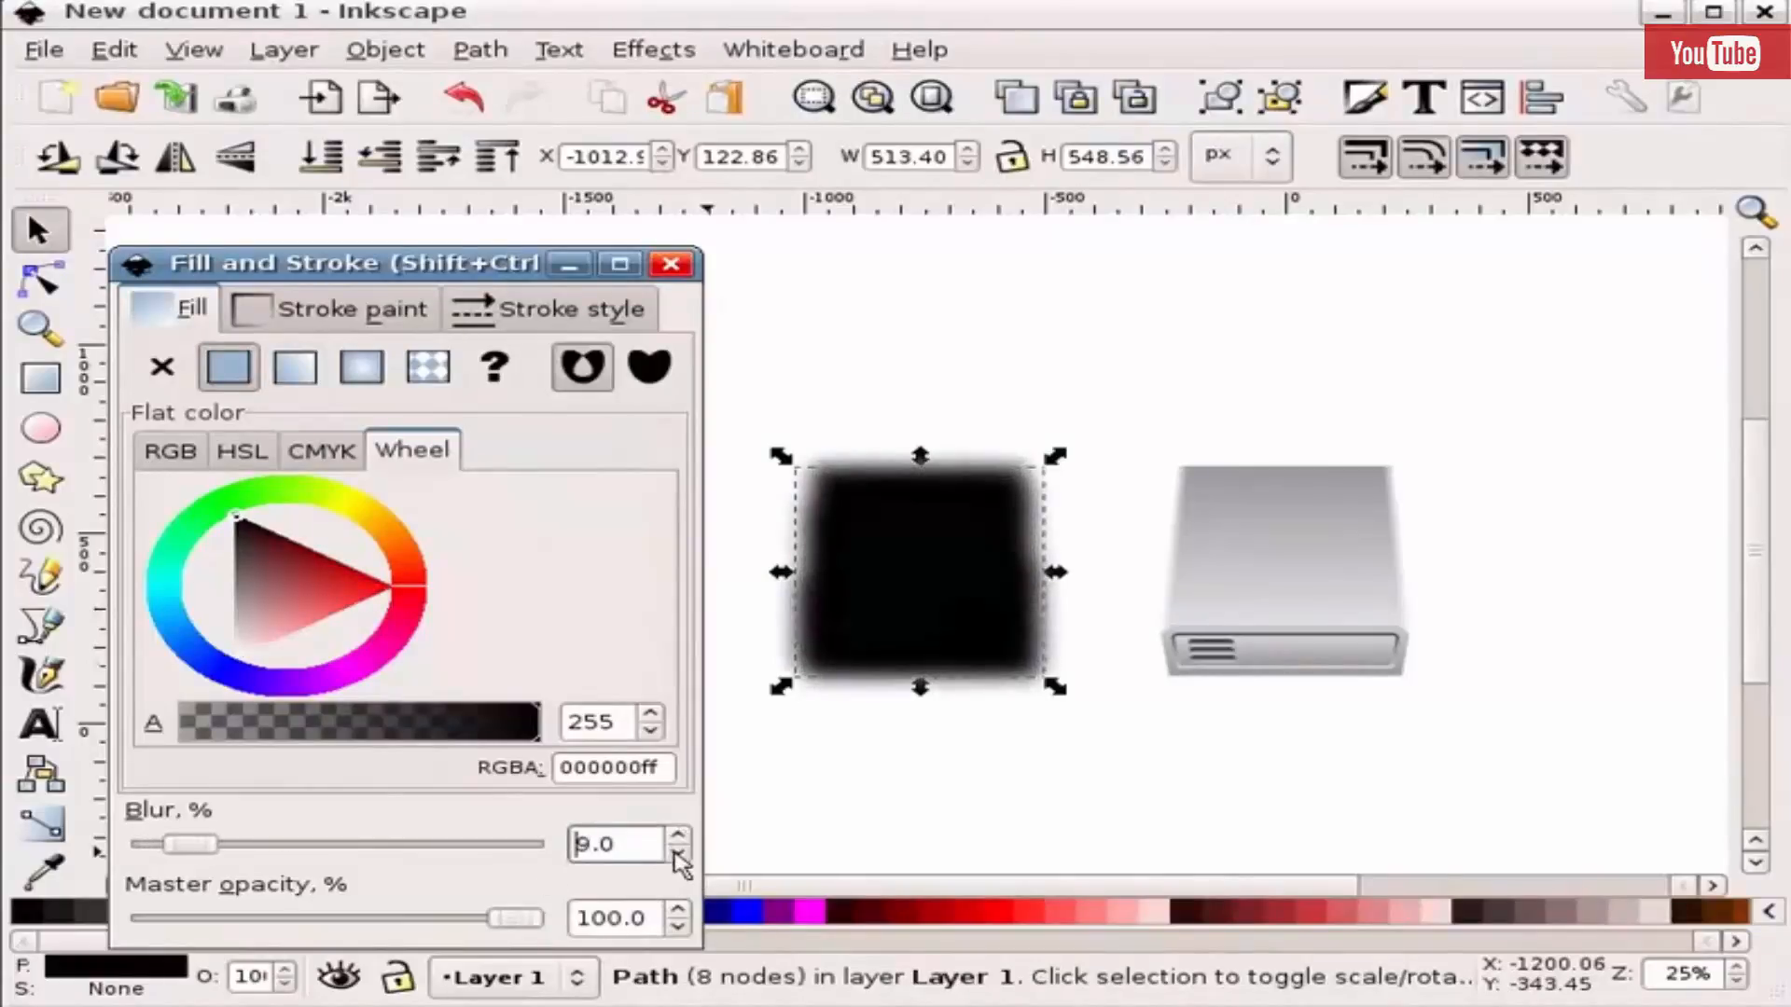
{"action": "left_click", "coordinate": [677, 852]}
{"action": "left_click", "coordinate": [678, 852]}
{"action": "left_click", "coordinate": [677, 852]}
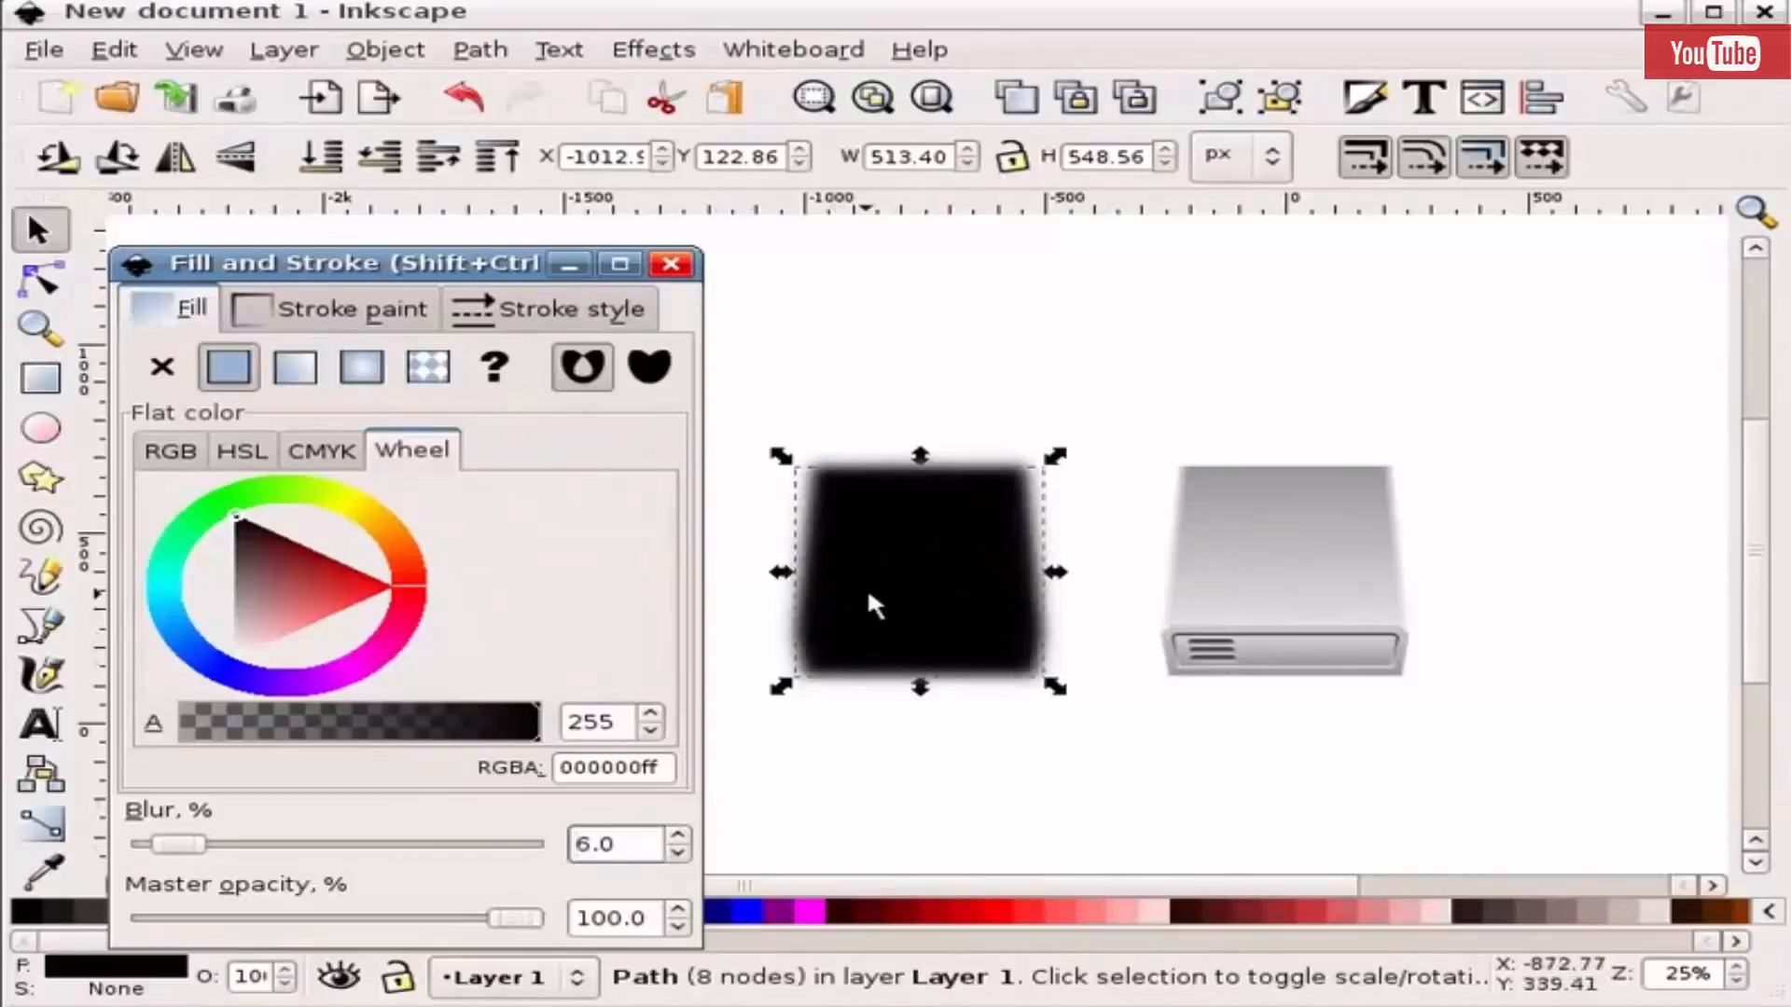
- Move the black silhouette over the original box so their outlines coincide
{"action": "left_click_drag", "start_coordinate": [875, 594], "coordinate": [1253, 639]}
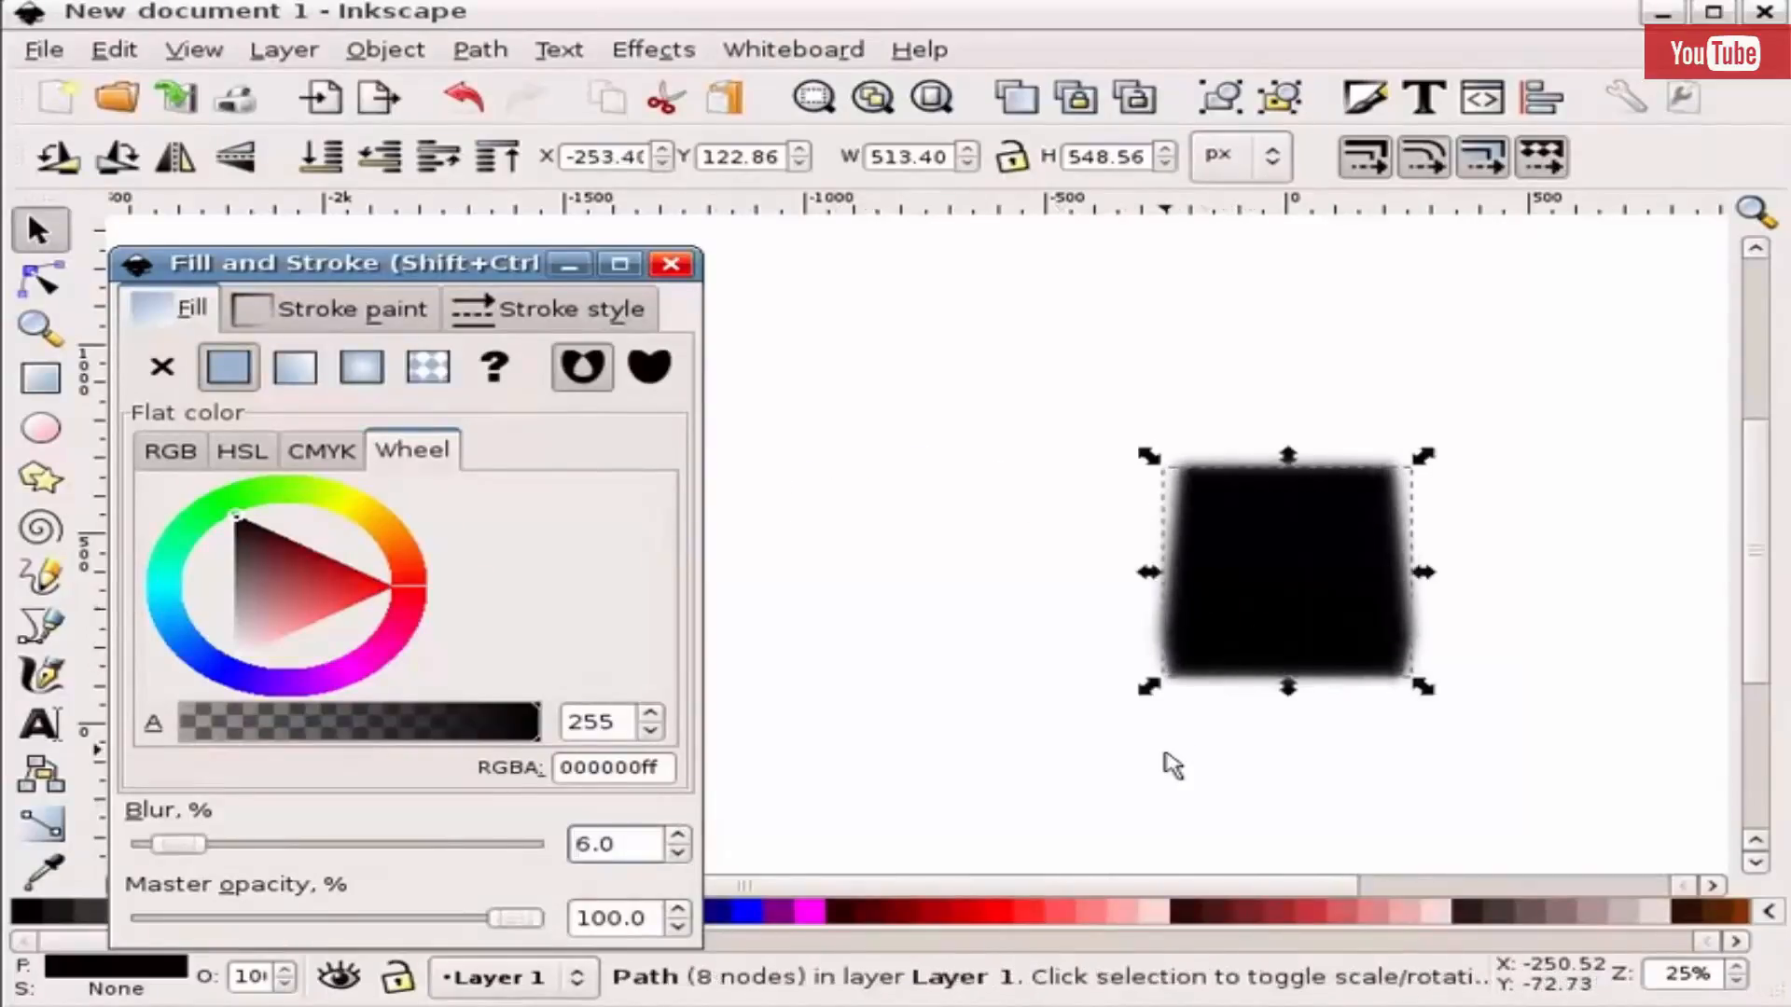
{"action": "key", "text": "Down"}
{"action": "key", "text": "Down"}
{"action": "key", "text": "Down"}
{"action": "key", "text": "Down"}
{"action": "key", "text": "Down"}
{"action": "key", "text": "Down"}
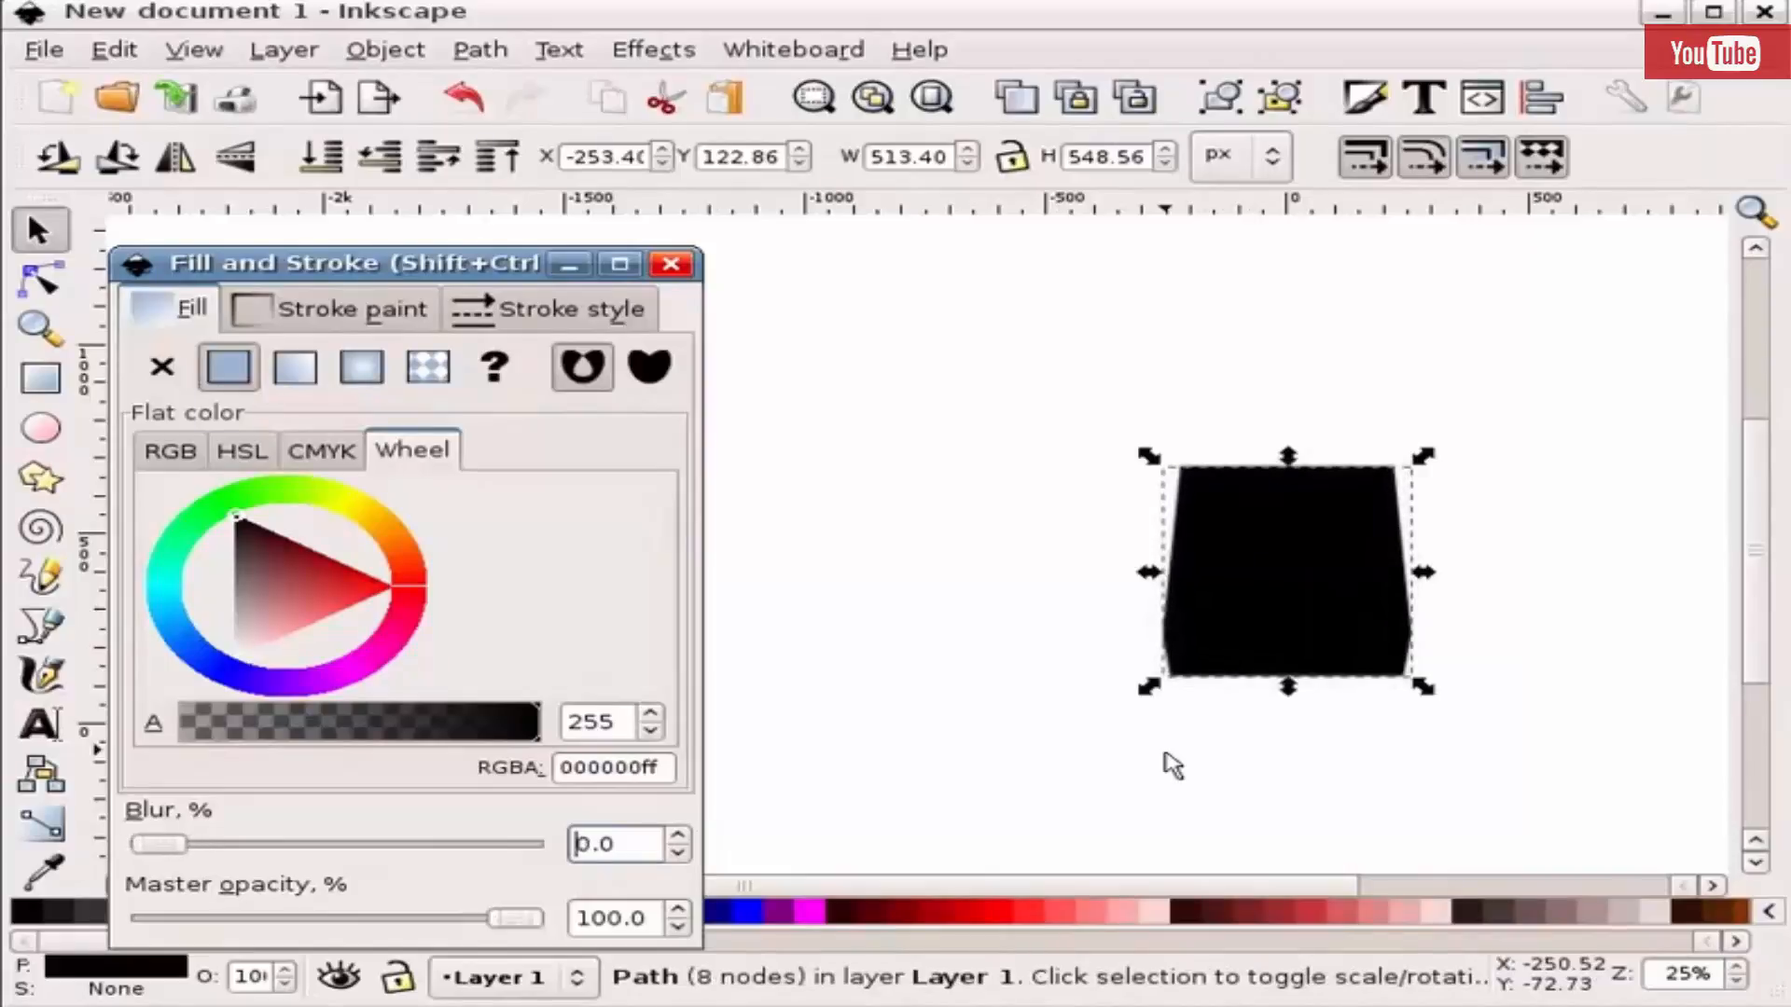
- Set the silhouette's blur to 7% and close the fill and stroke settings
{"action": "left_click", "coordinate": [679, 839]}
{"action": "left_click", "coordinate": [678, 838]}
{"action": "left_click", "coordinate": [679, 839]}
{"action": "left_click", "coordinate": [679, 839]}
{"action": "left_click", "coordinate": [679, 839]}
{"action": "left_click", "coordinate": [679, 839]}
{"action": "left_click", "coordinate": [679, 839]}
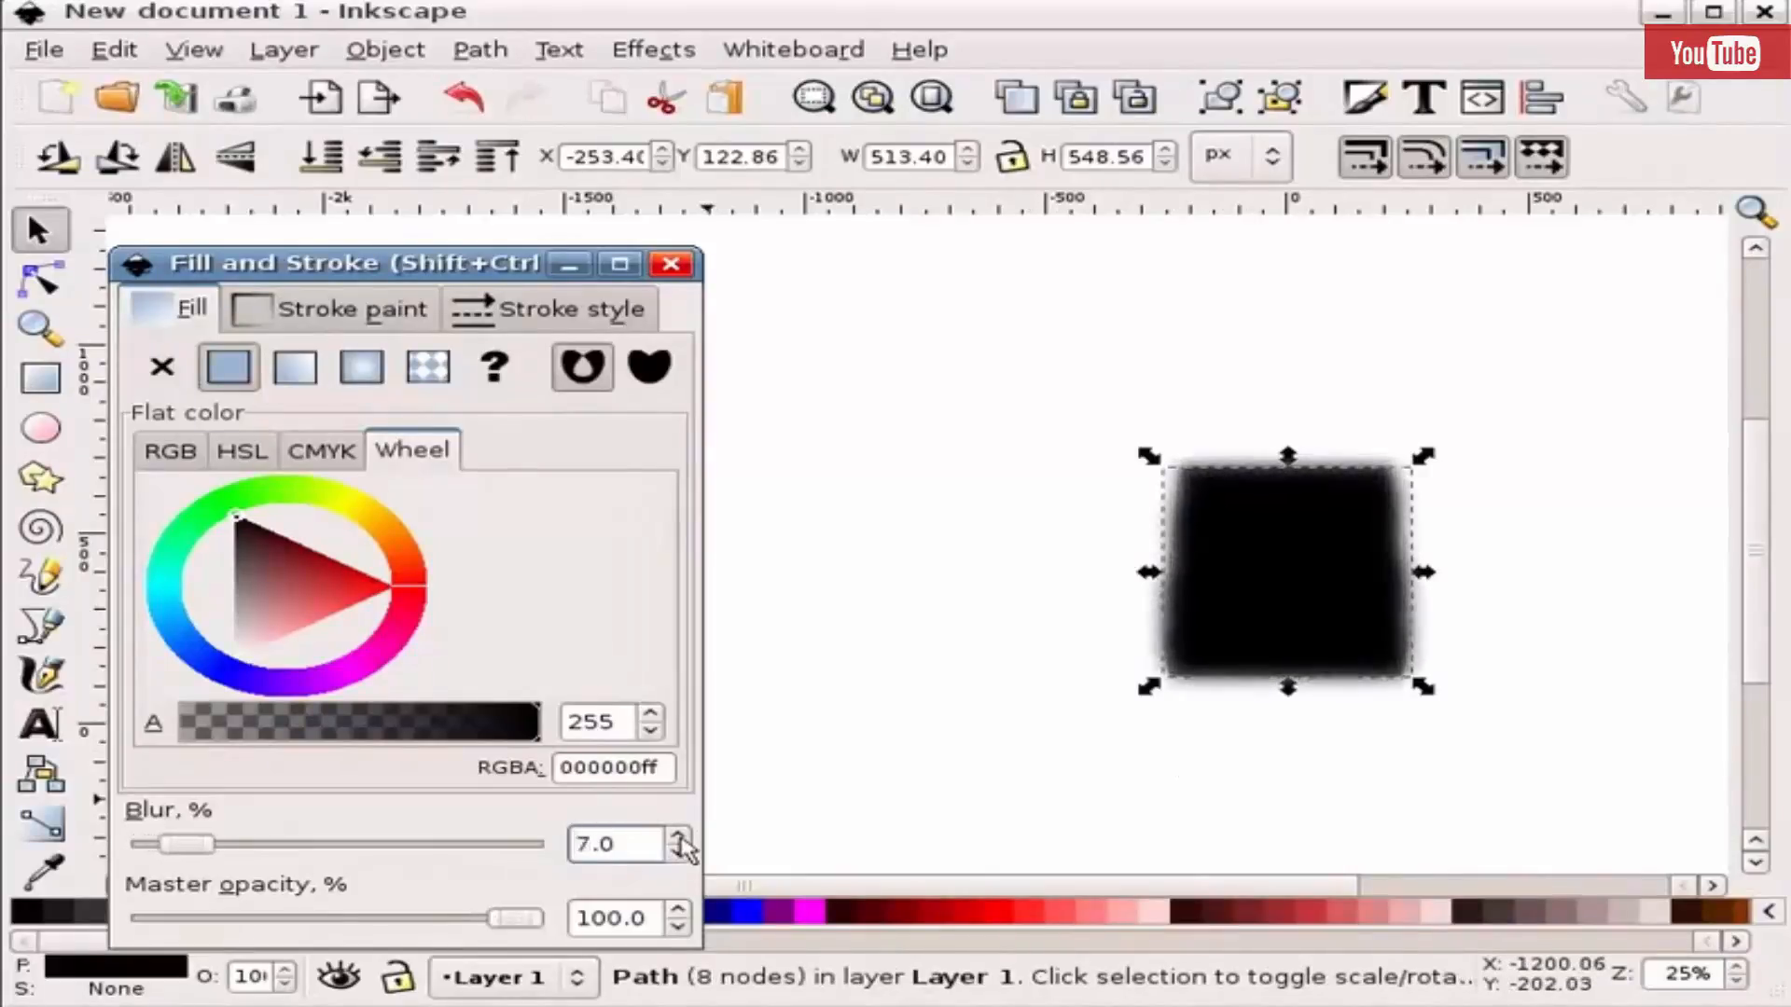
{"action": "left_click", "coordinate": [670, 264]}
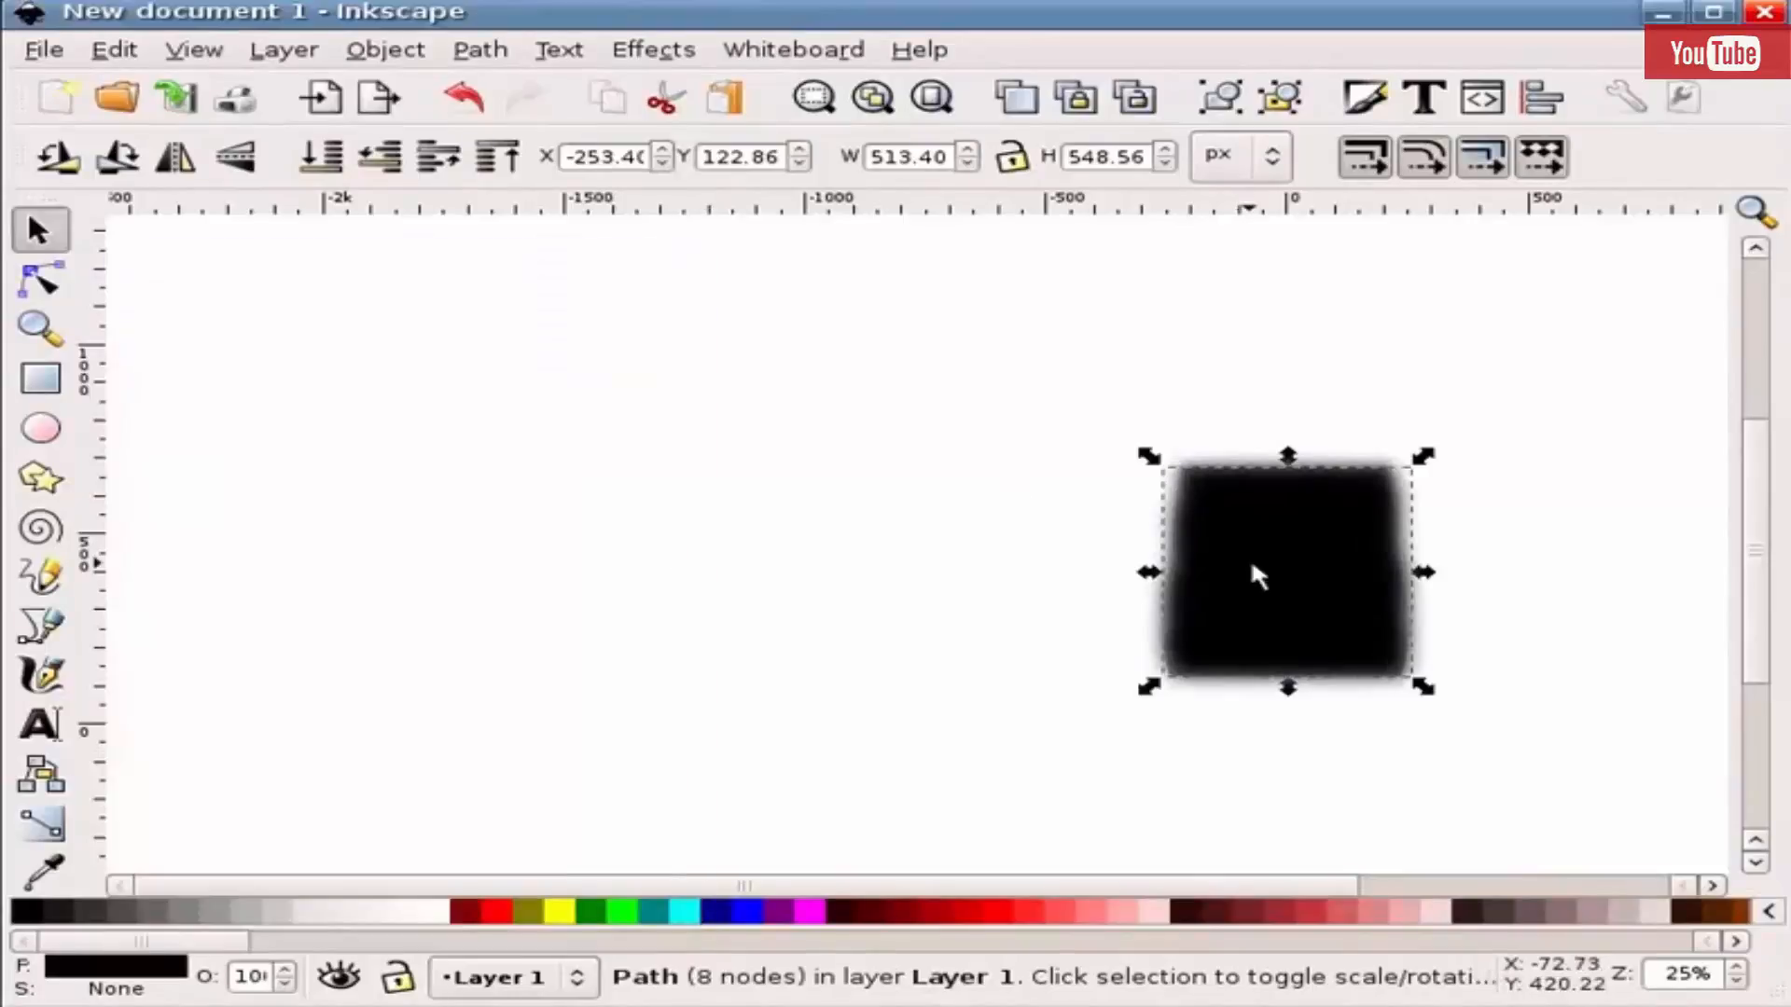
- Send the blurred silhouette behind the box and nudge it down by 12 px as a drop shadow
{"action": "key", "text": "End"}
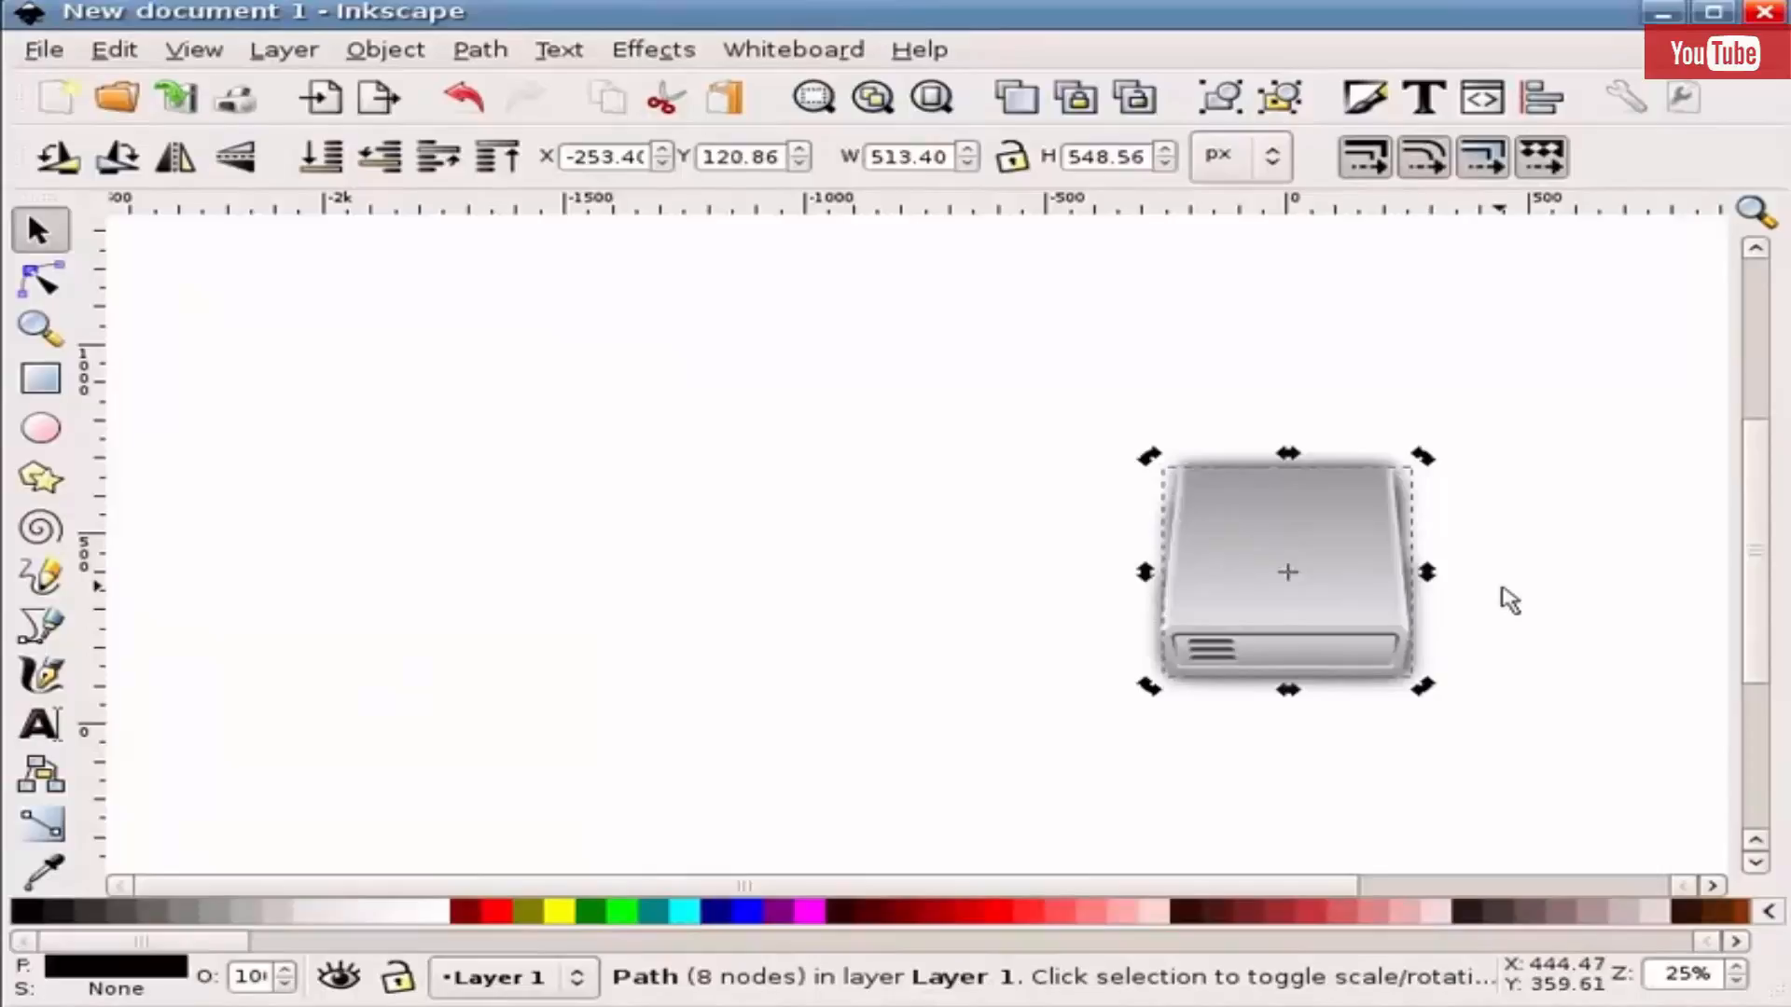
{"action": "key", "text": "Down"}
{"action": "key", "text": "Down"}
{"action": "key", "text": "Down"}
{"action": "key", "text": "Down"}
{"action": "key", "text": "Down"}
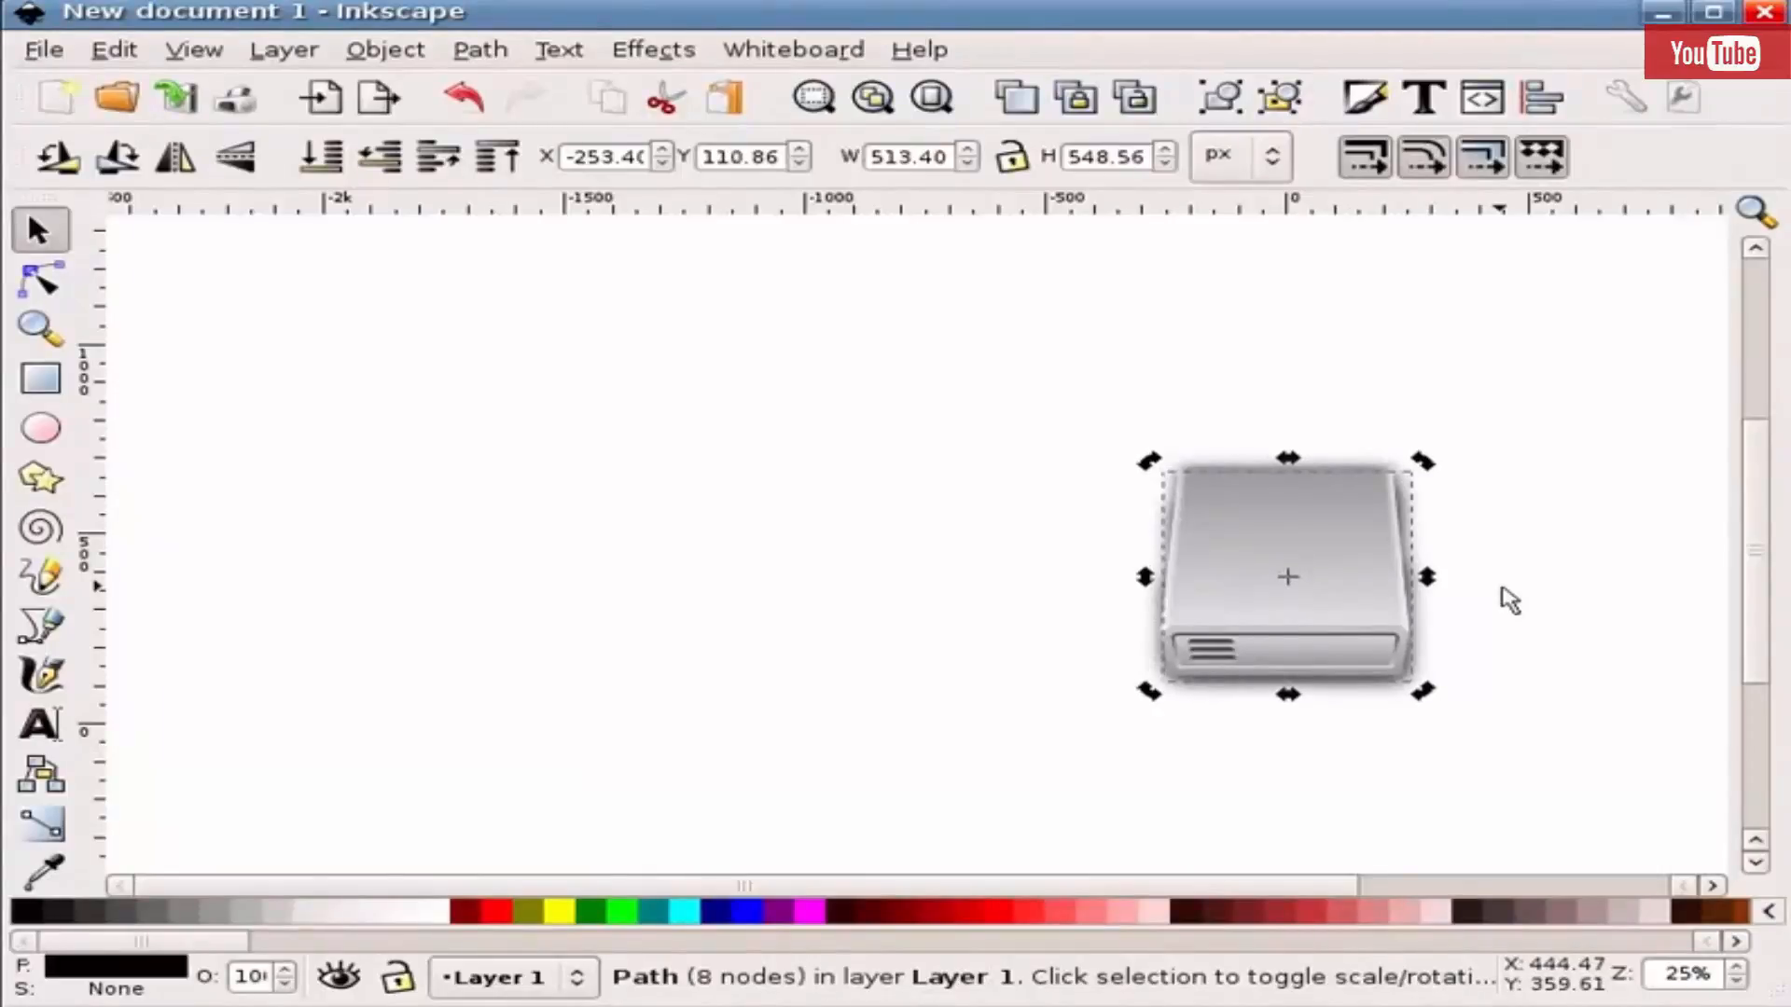
- Frame the box and its shadow in the view and examine the drawing with nothing selected
{"action": "left_click", "coordinate": [1509, 600]}
{"action": "left_click_drag", "start_coordinate": [1508, 726], "coordinate": [945, 371]}
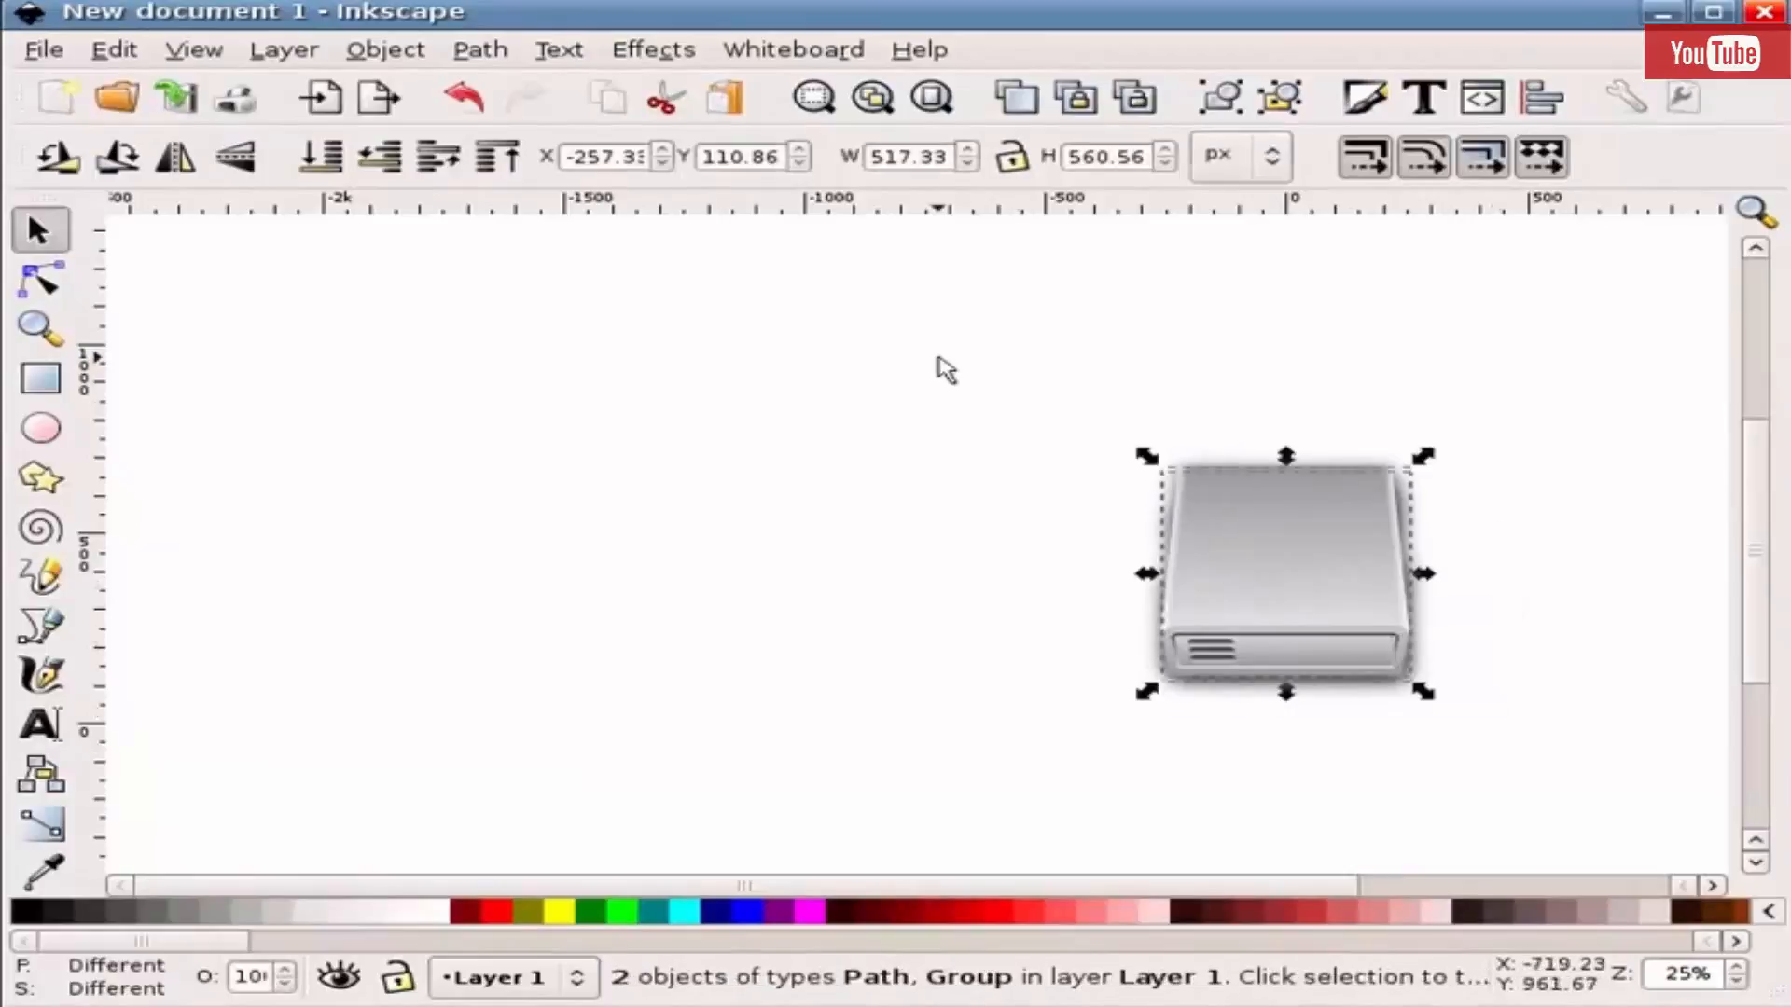
{"action": "key", "text": "3"}
{"action": "scroll", "coordinate": [948, 507], "scroll_direction": "down", "scroll_amount": 2}
{"action": "left_click", "coordinate": [1273, 513]}
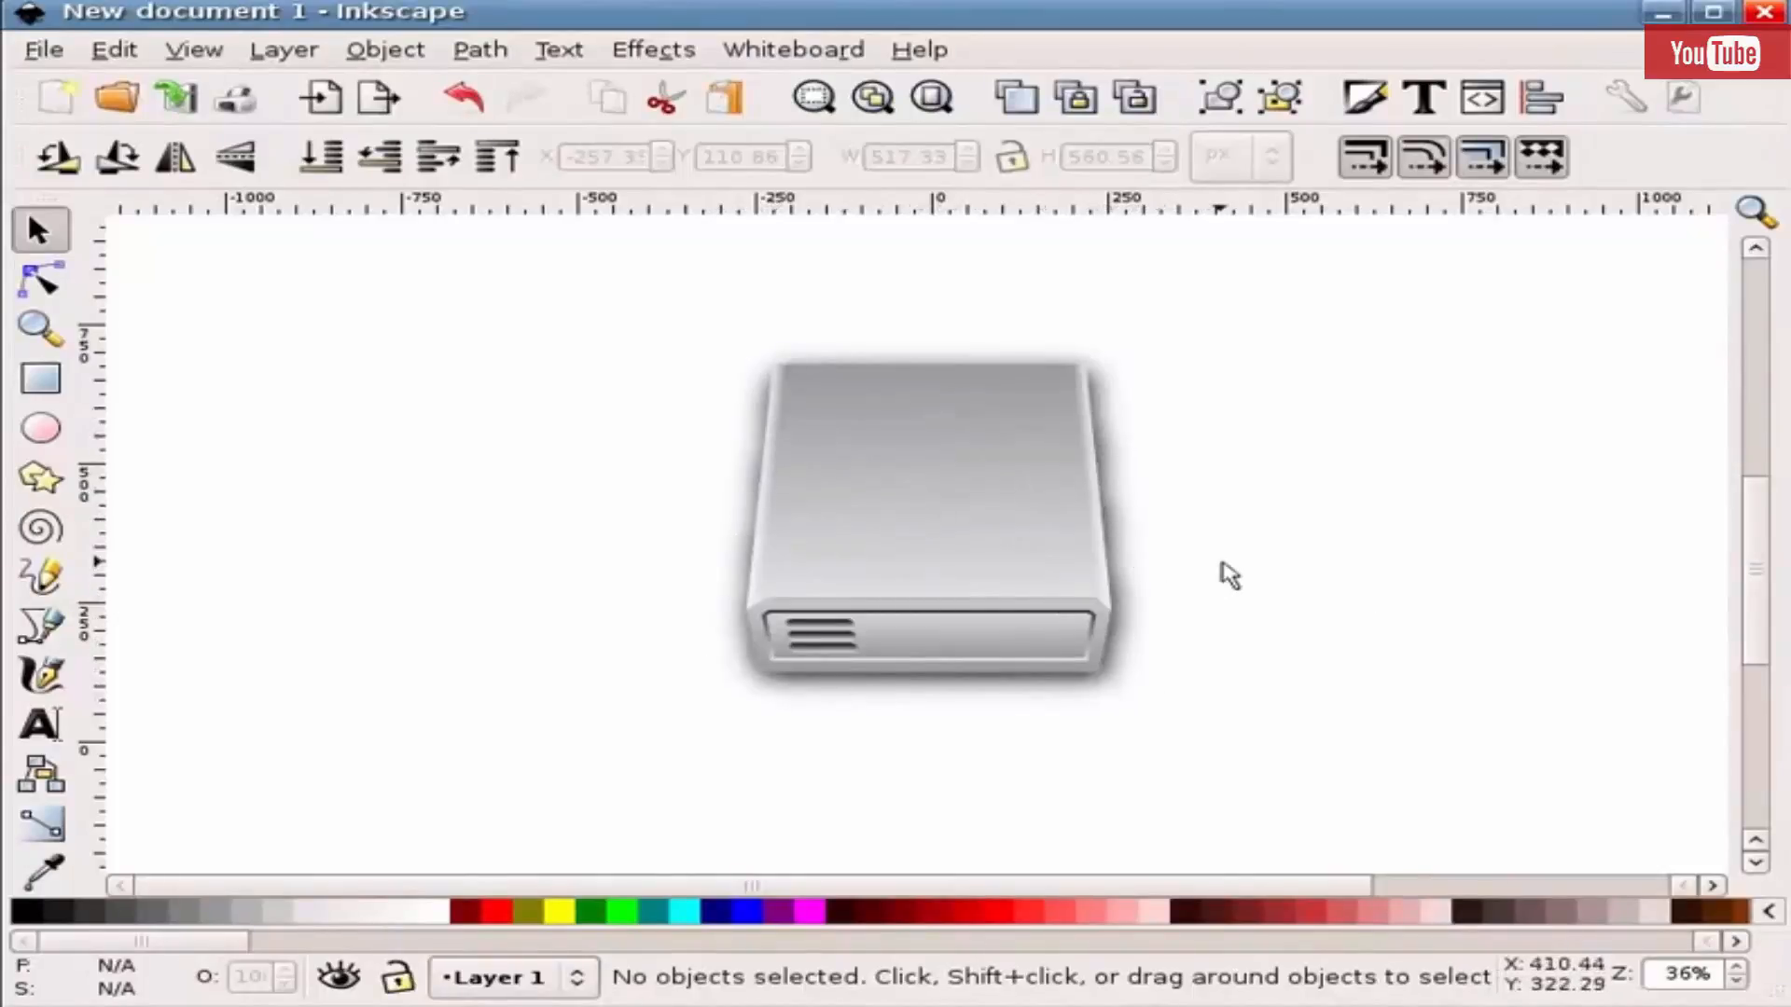
{"action": "key", "text": "ctrl"}
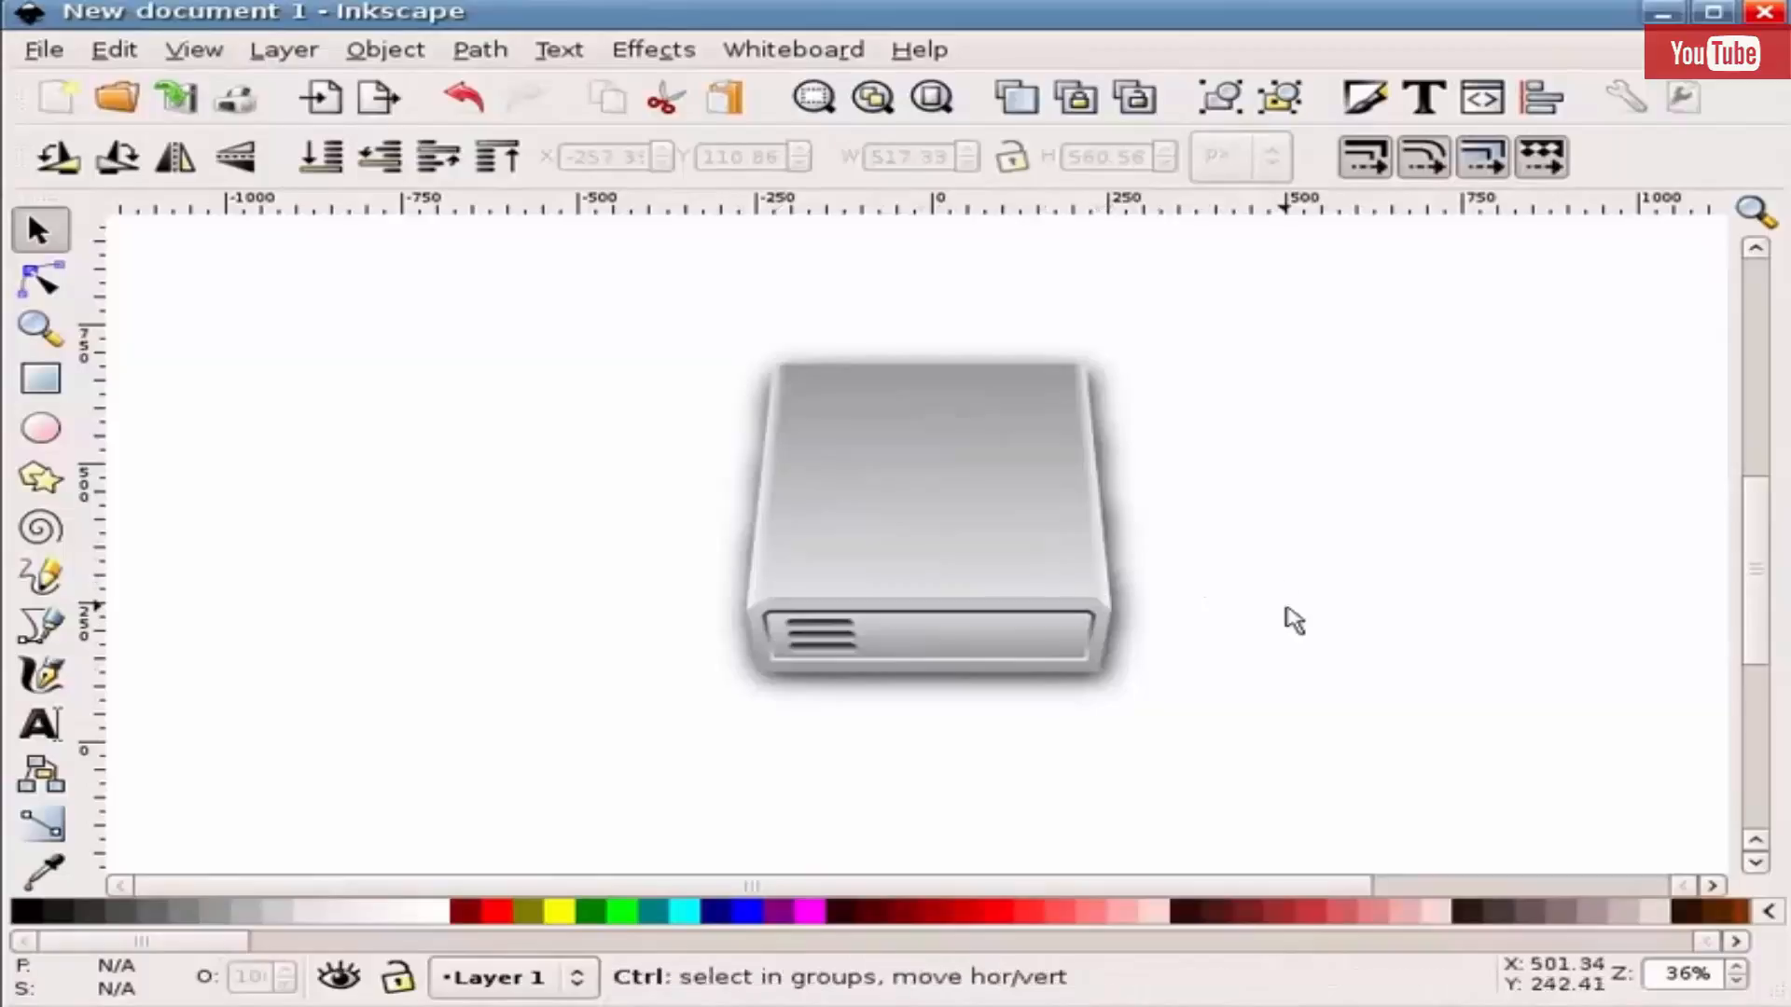